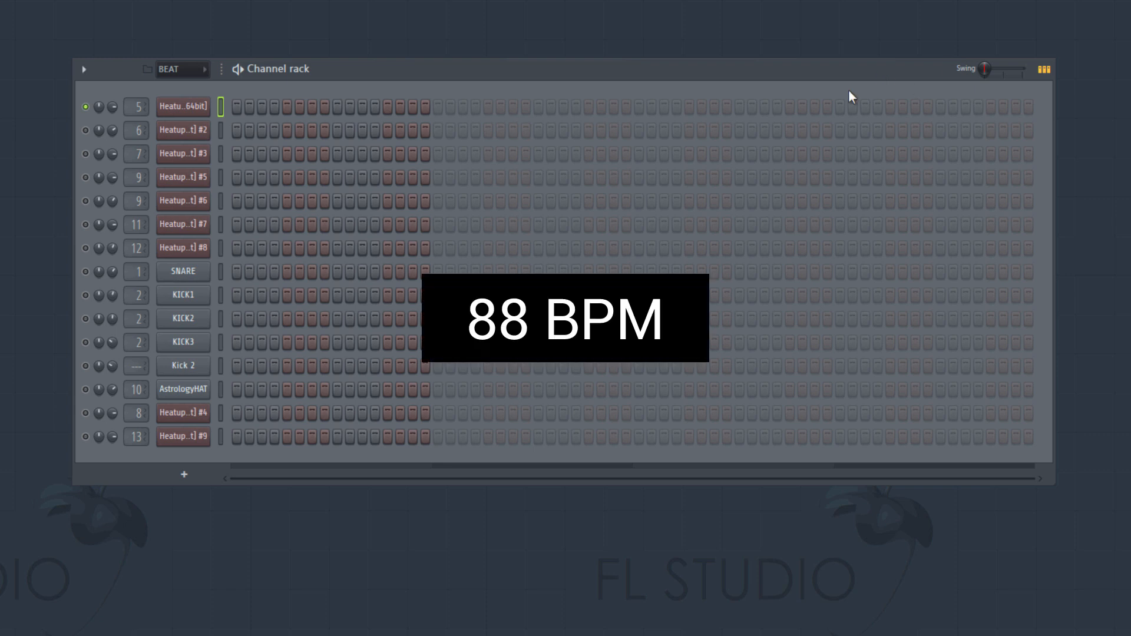
- Open the first Heatup2 channel's plugin window to examine its selected preset and settings, and close it
click(196, 108)
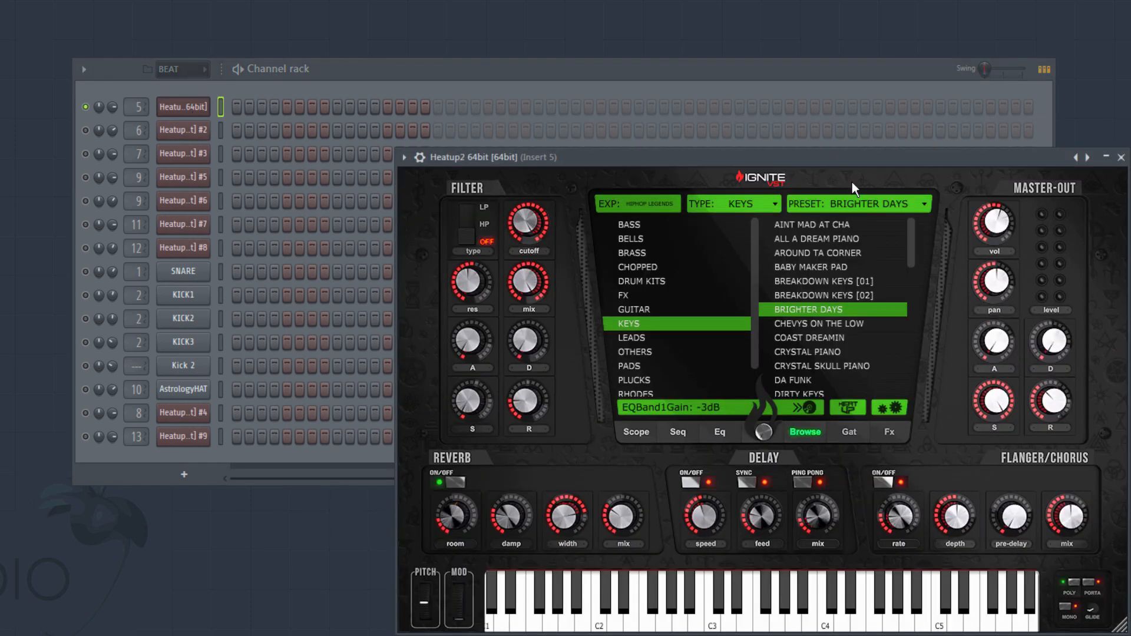
drag(844, 157, 646, 83)
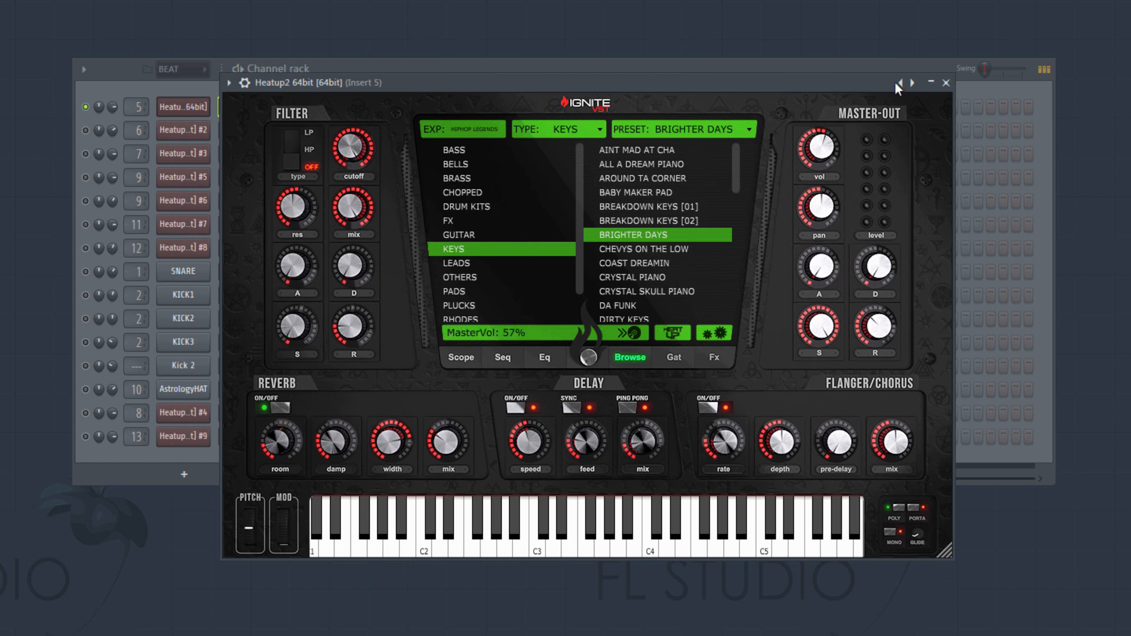
drag(810, 78, 783, 63)
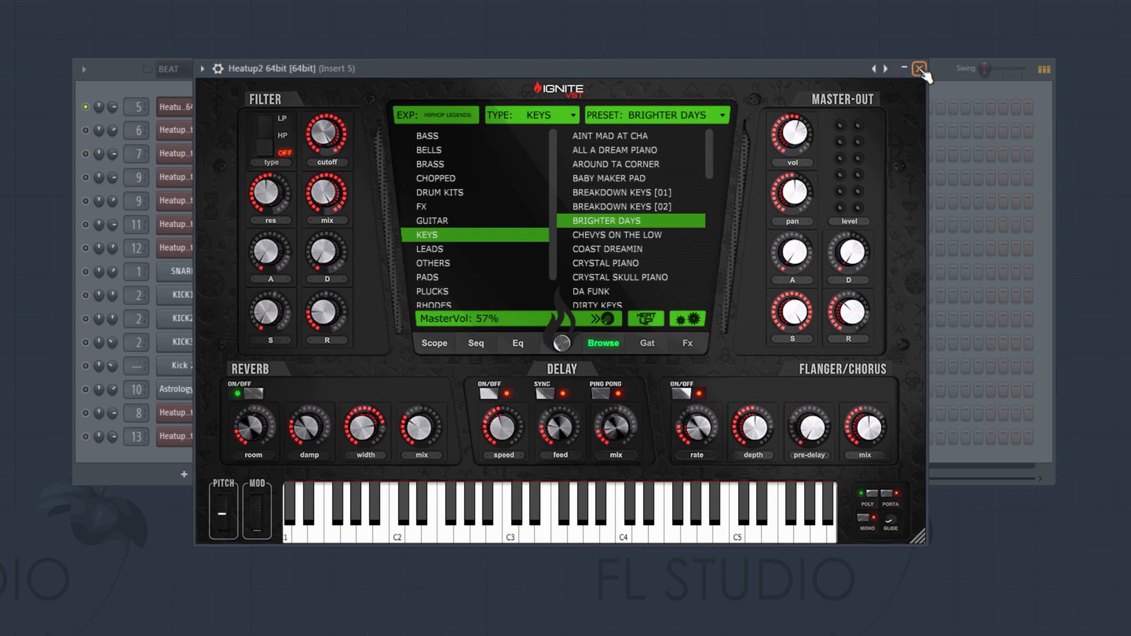
click(920, 69)
- In the first Heatup2 channel's piano roll, place an E6, G6 and B6 chord at the start of bar 1
right_click(205, 112)
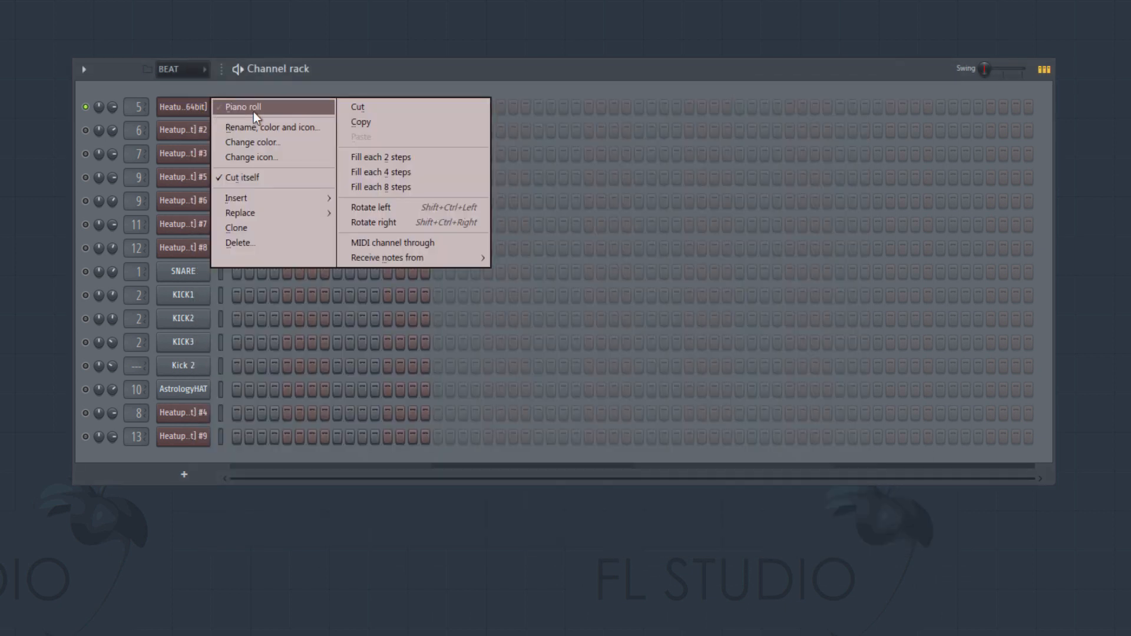
click(253, 112)
drag(254, 111, 301, 112)
right_click(302, 112)
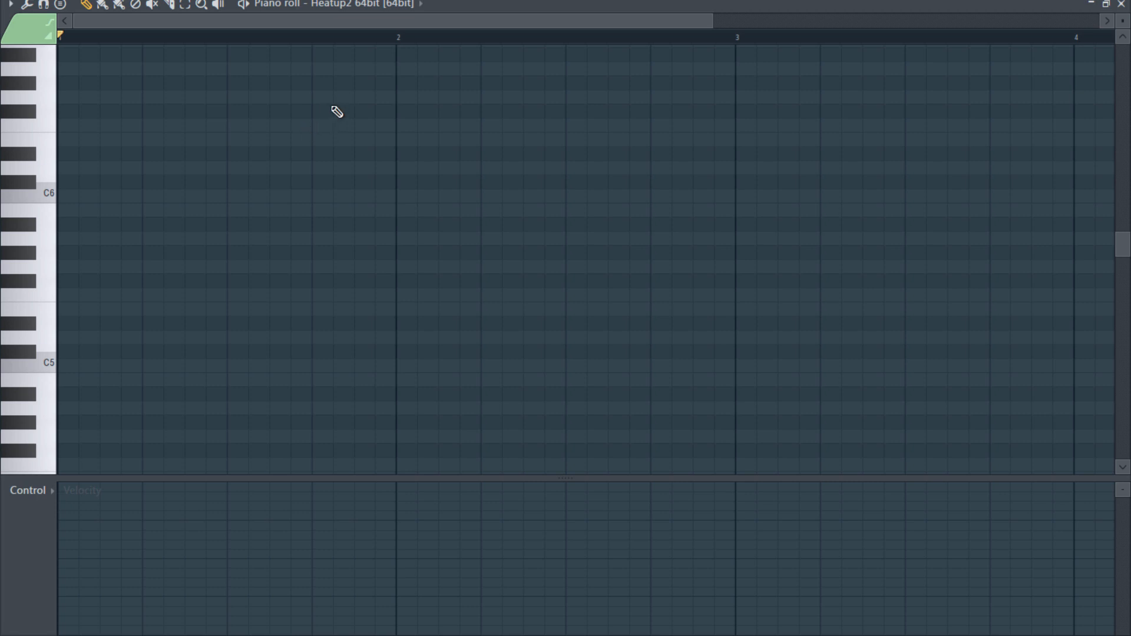
scroll(171, 215, up, 3)
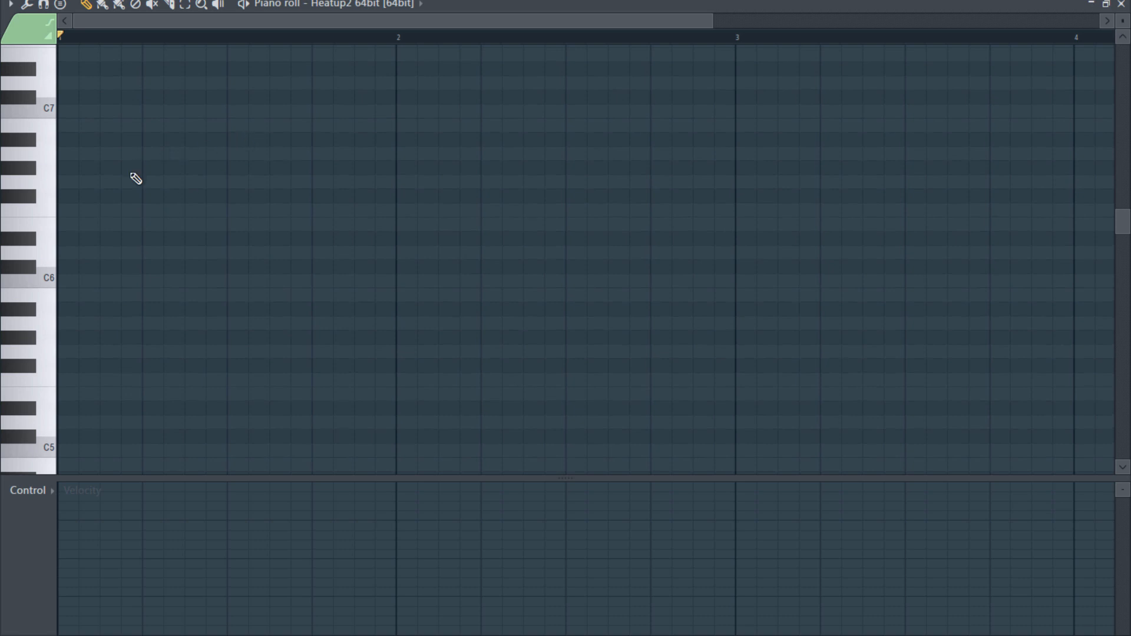
click(78, 228)
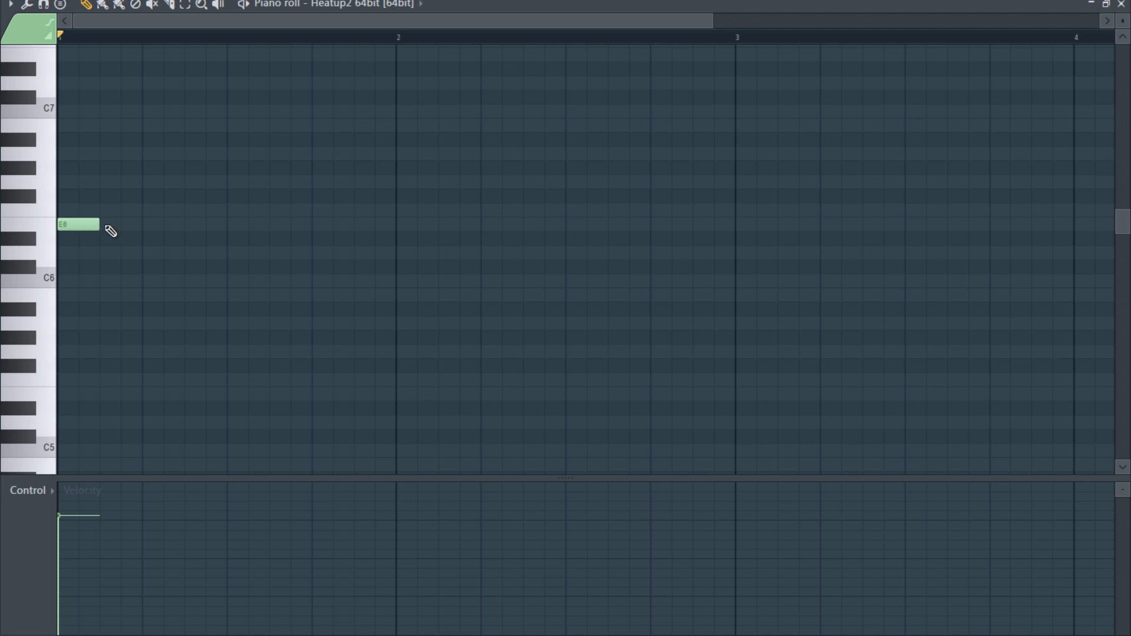
click(68, 182)
click(76, 125)
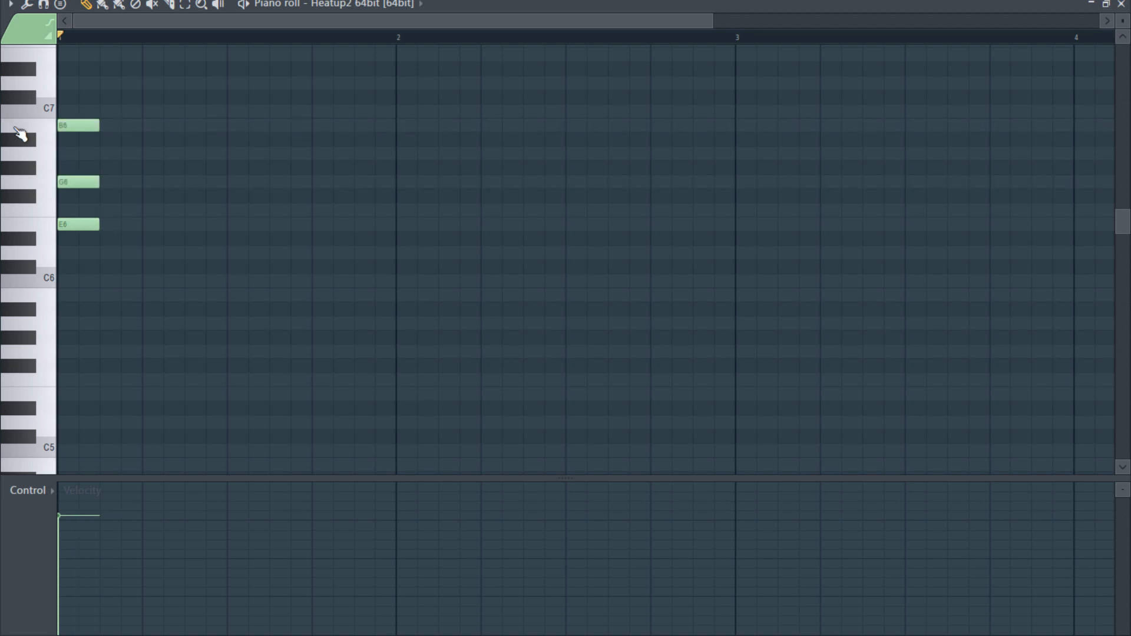
- Duplicate the chord until eight repeats fill bar 1, and lower the middle note of the last four to F#6
mouse_move(121, 46)
mouse_down()
mouse_move(70, 235)
mouse_move(65, 228)
mouse_move(119, 223)
mouse_up()
drag(221, 91, 4, 293)
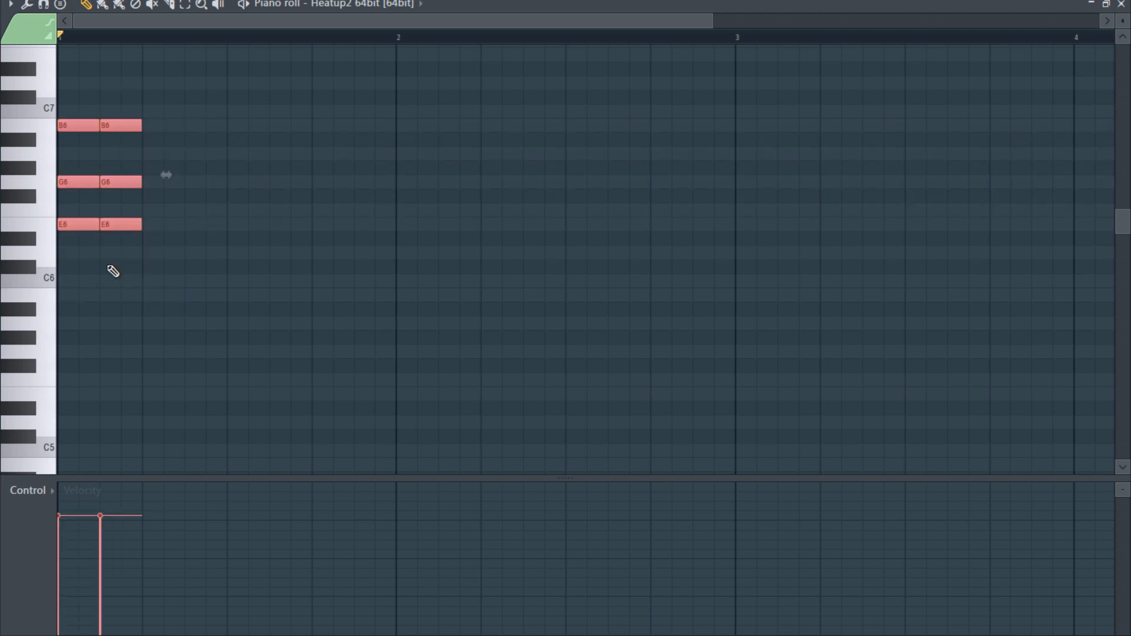
drag(79, 224, 168, 232)
drag(322, 76, 12, 253)
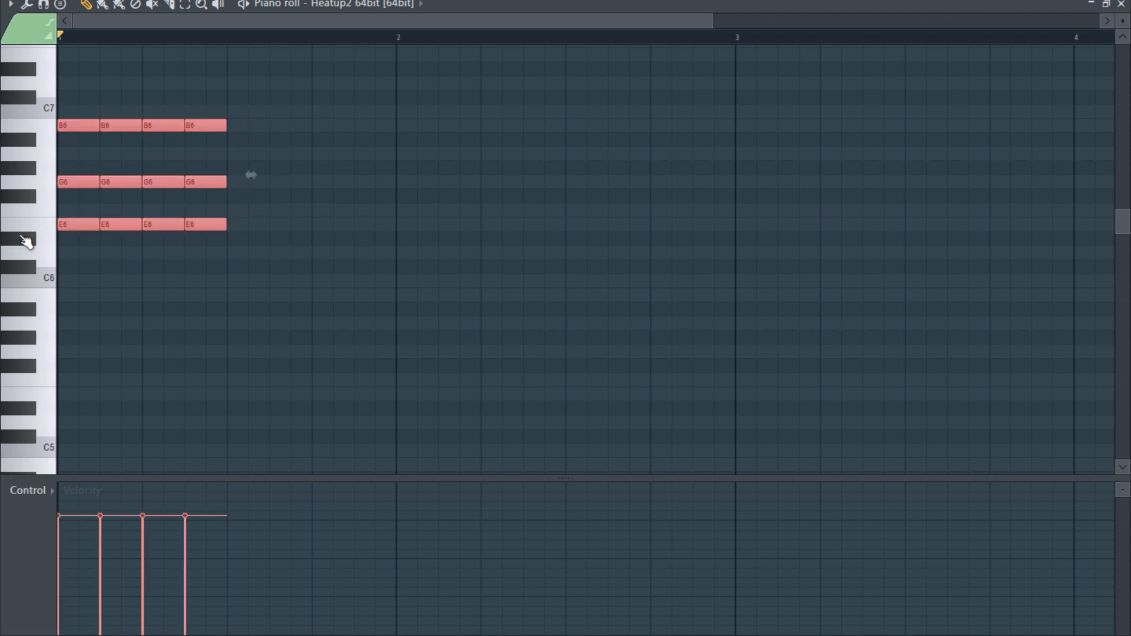
drag(80, 224, 253, 222)
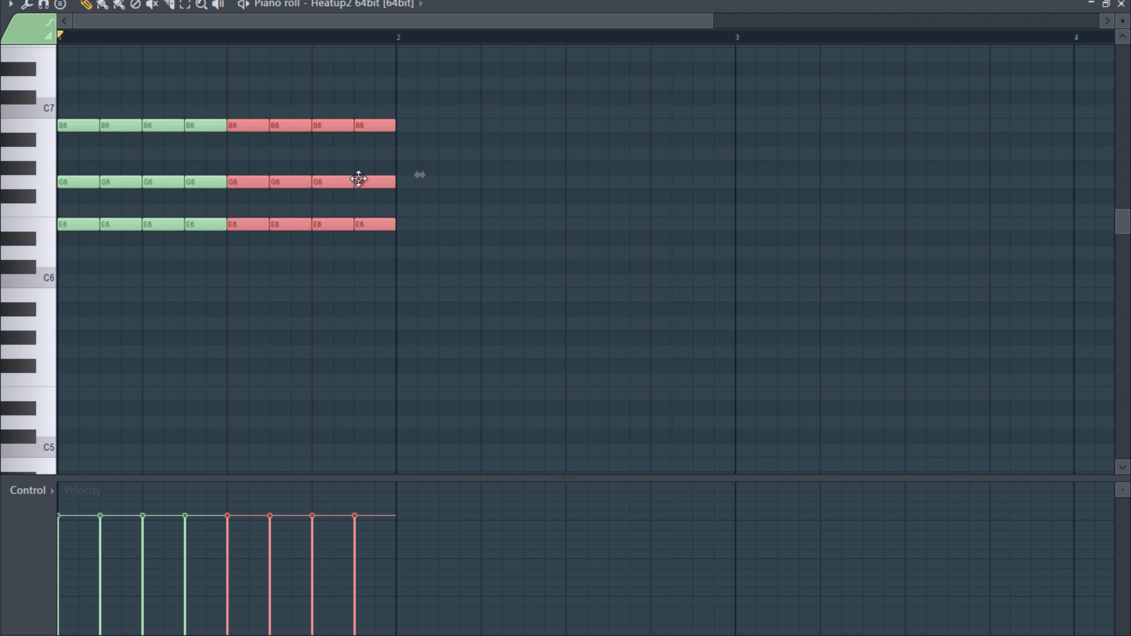
drag(479, 147, 238, 183)
key(shift+Down)
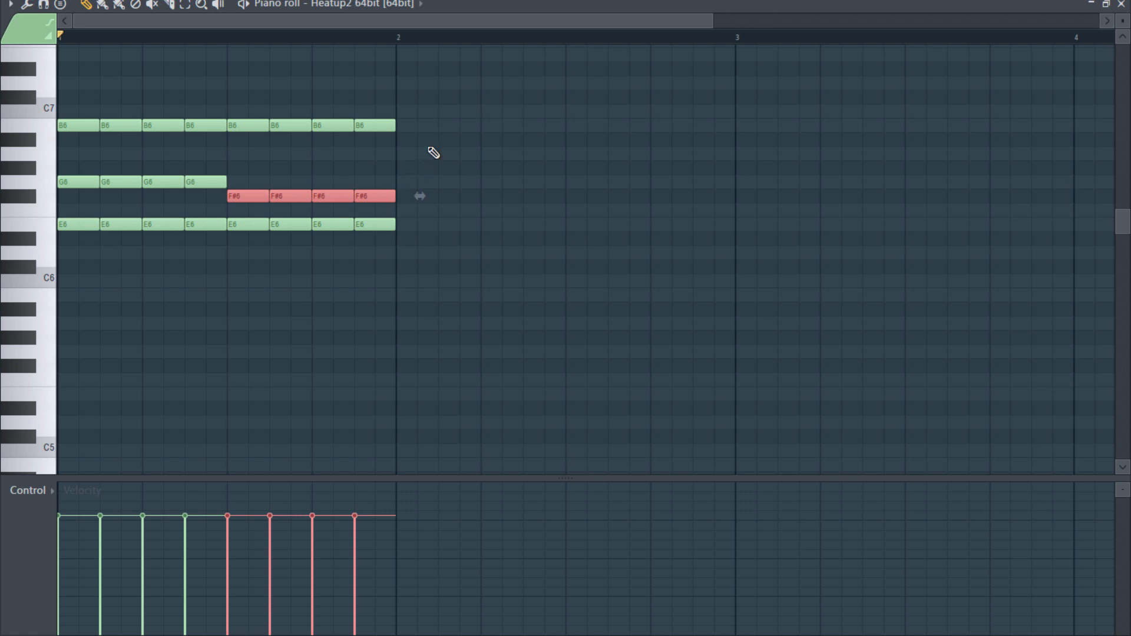
- Duplicate all the bar 1 chords into bar 2 and transpose the copy up so its lowest note is A6
key(ctrl+a)
scroll(660, 301, up, 3)
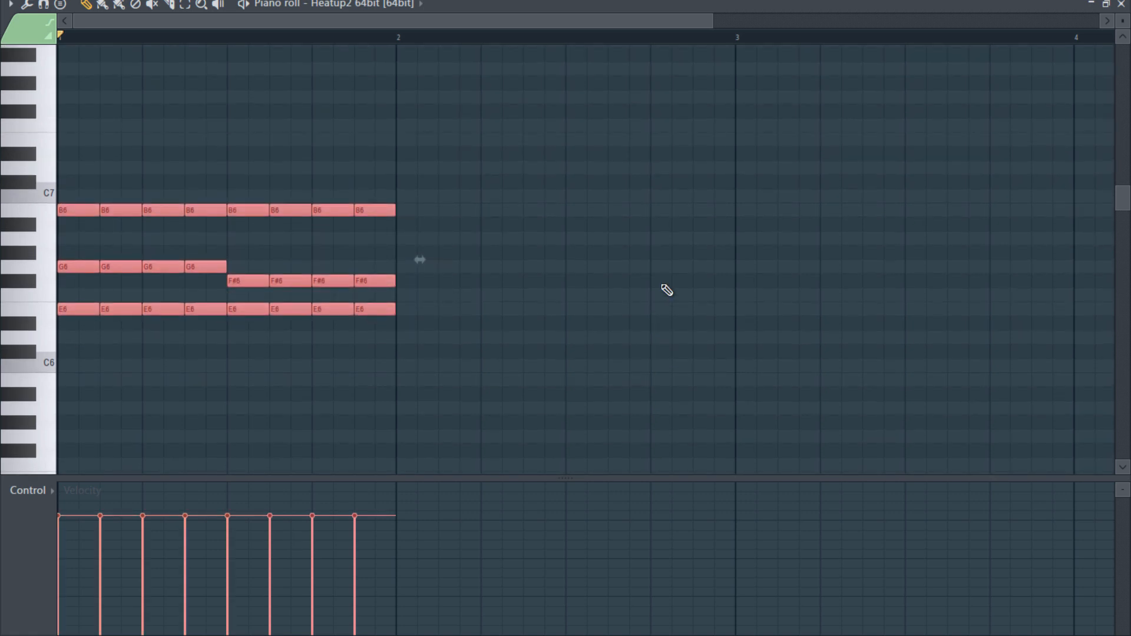
key(ctrl+b)
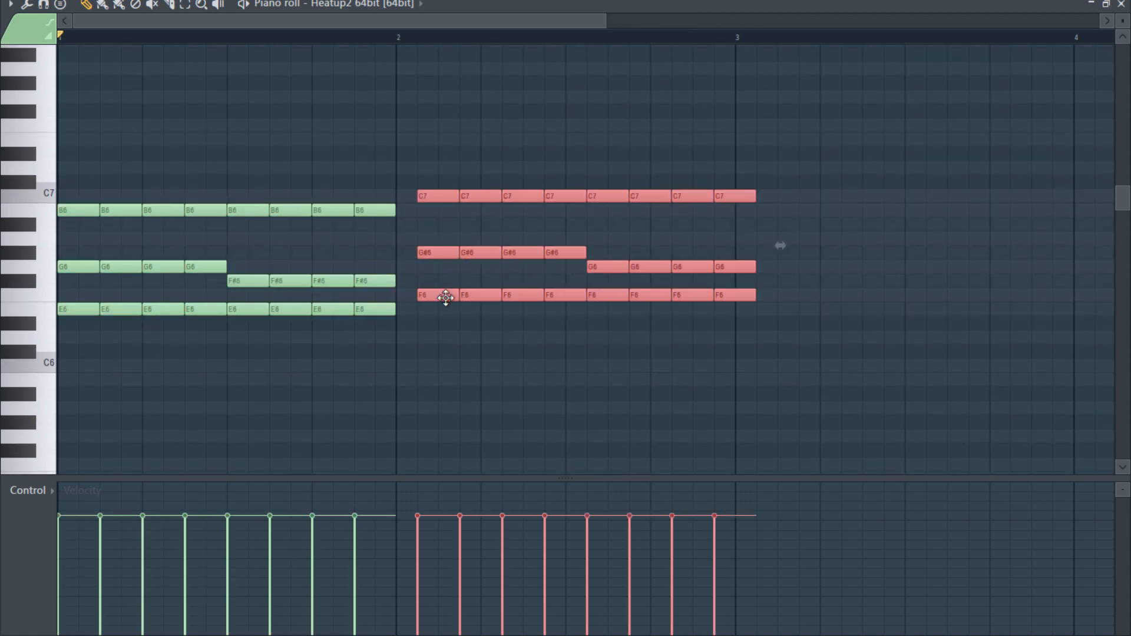
drag(429, 306, 419, 241)
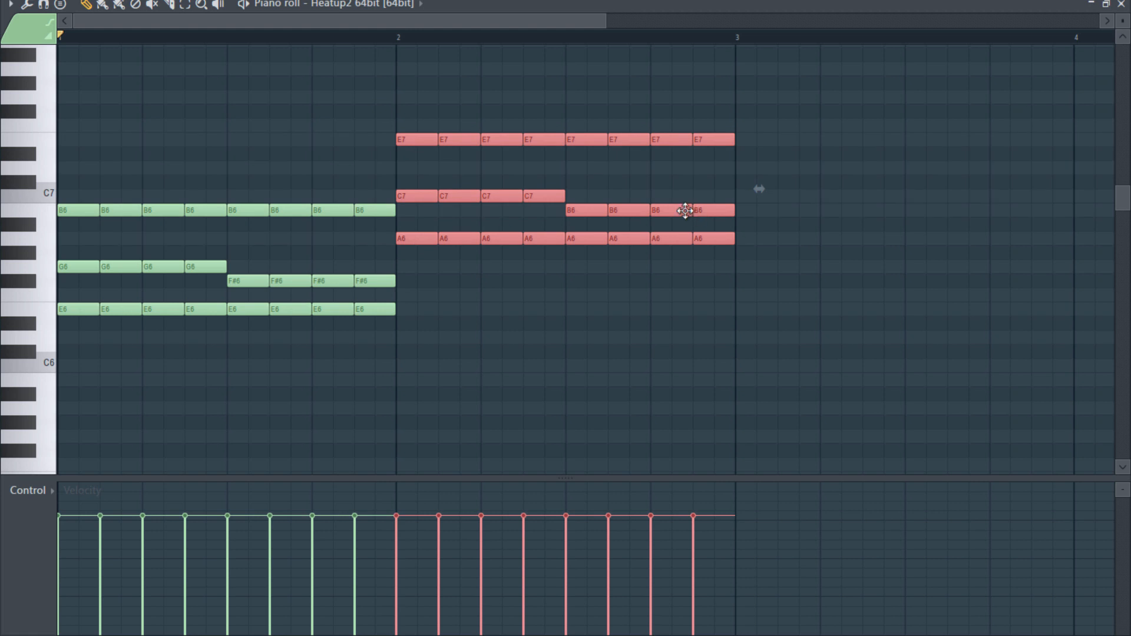
- Lower the last two E7 notes of bar 2 by one semitone to D#7
drag(793, 176, 588, 213)
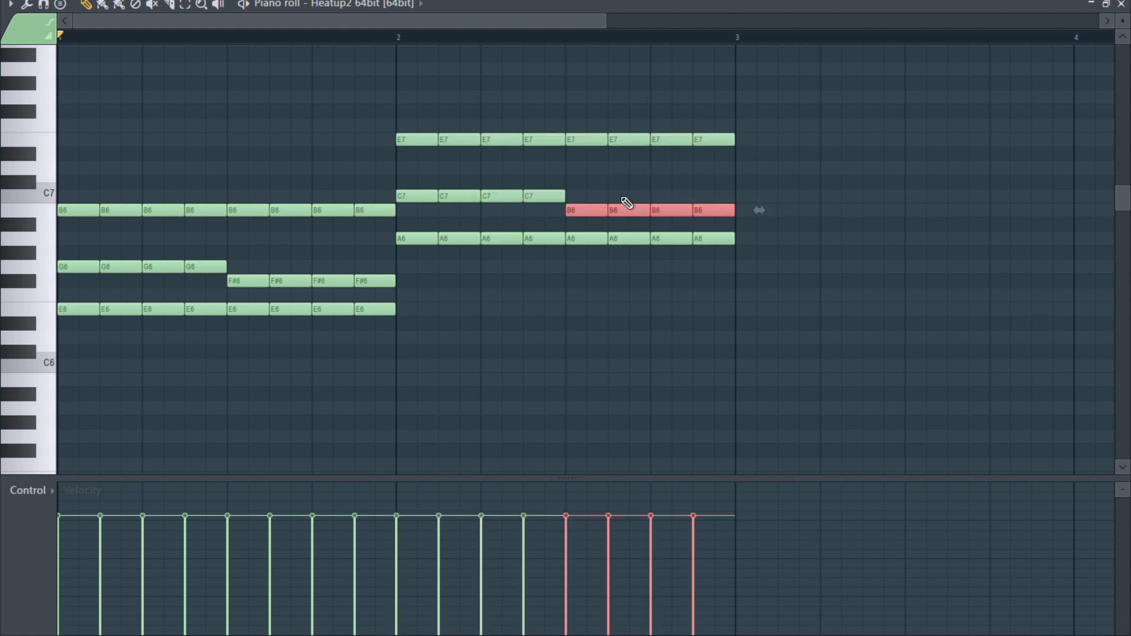
drag(781, 84, 589, 321)
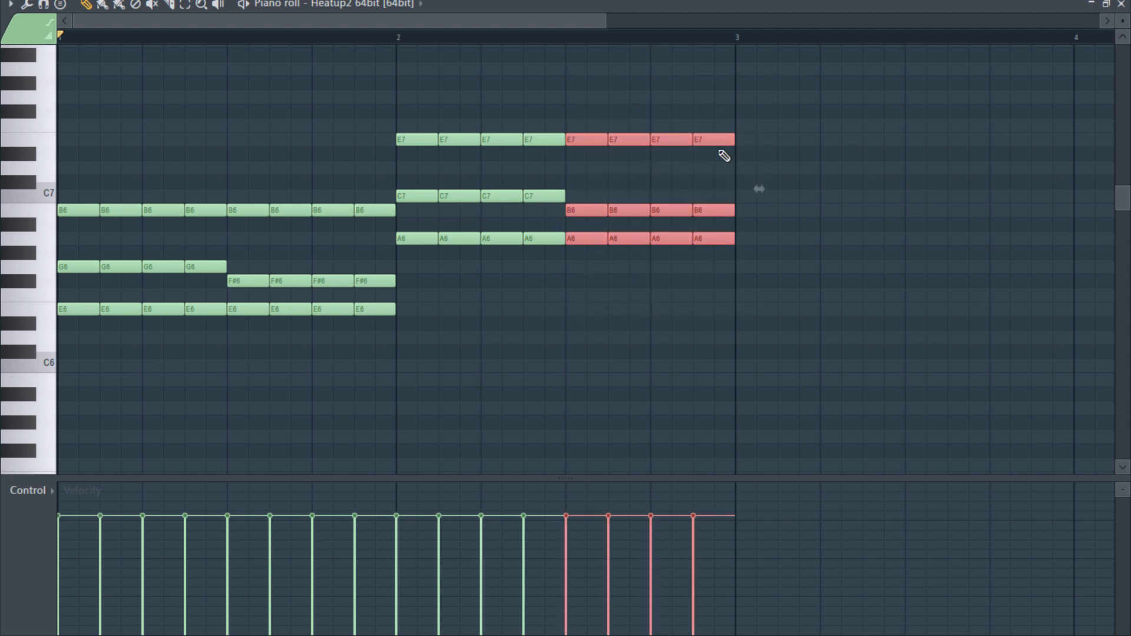
click(639, 167)
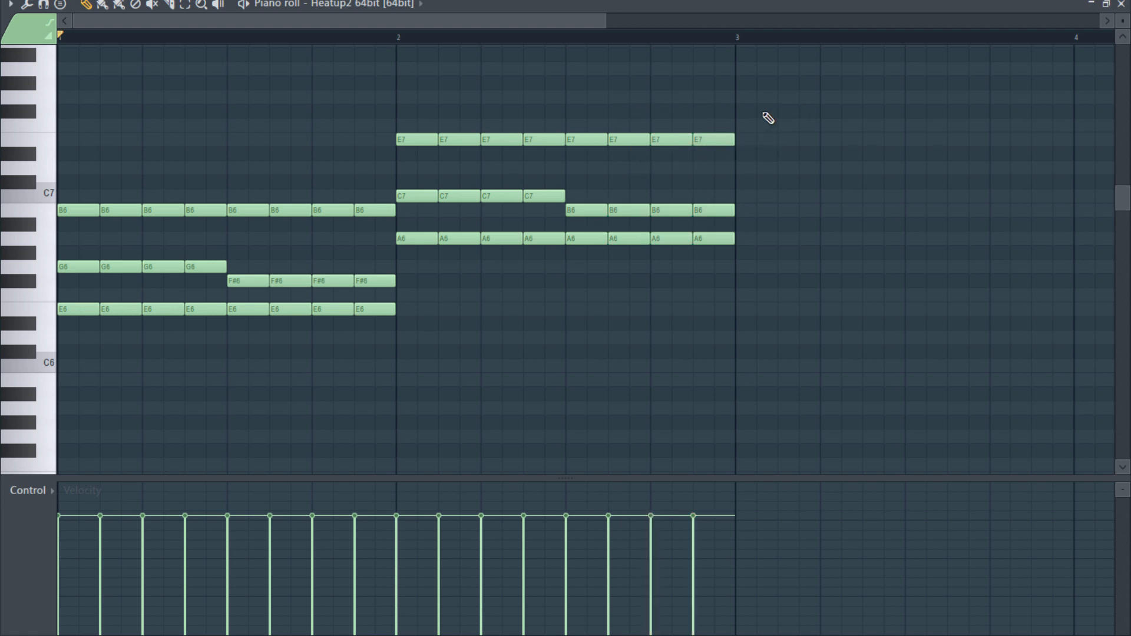
mouse_move(627, 139)
mouse_down()
mouse_move(627, 118)
mouse_move(628, 139)
mouse_up()
ctrl+drag(758, 126, 659, 165)
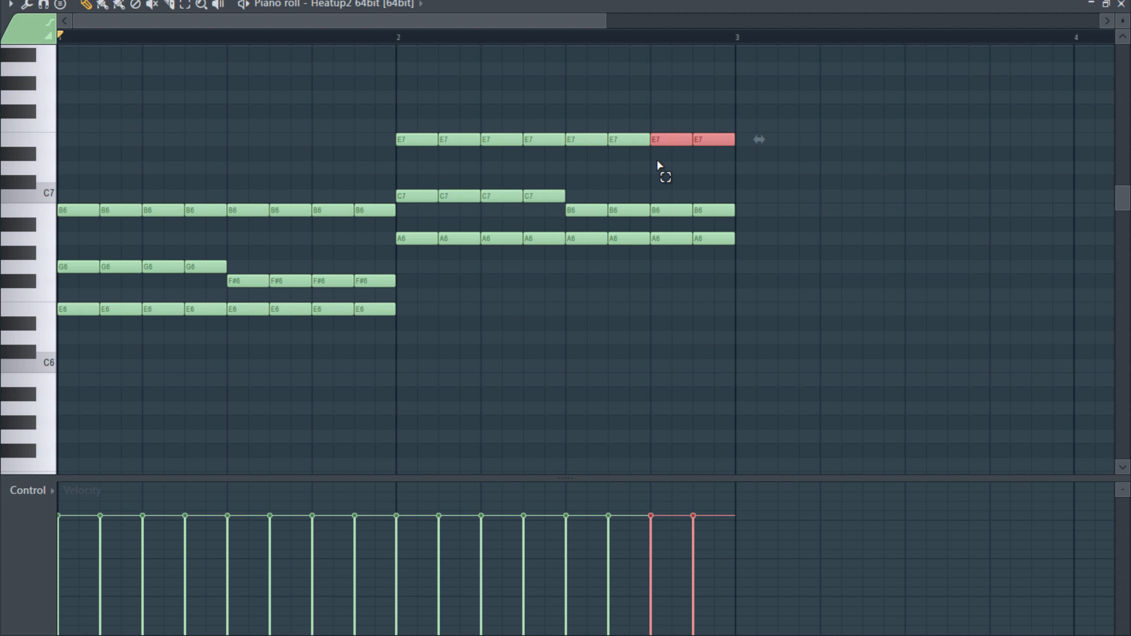
key(shift+Down)
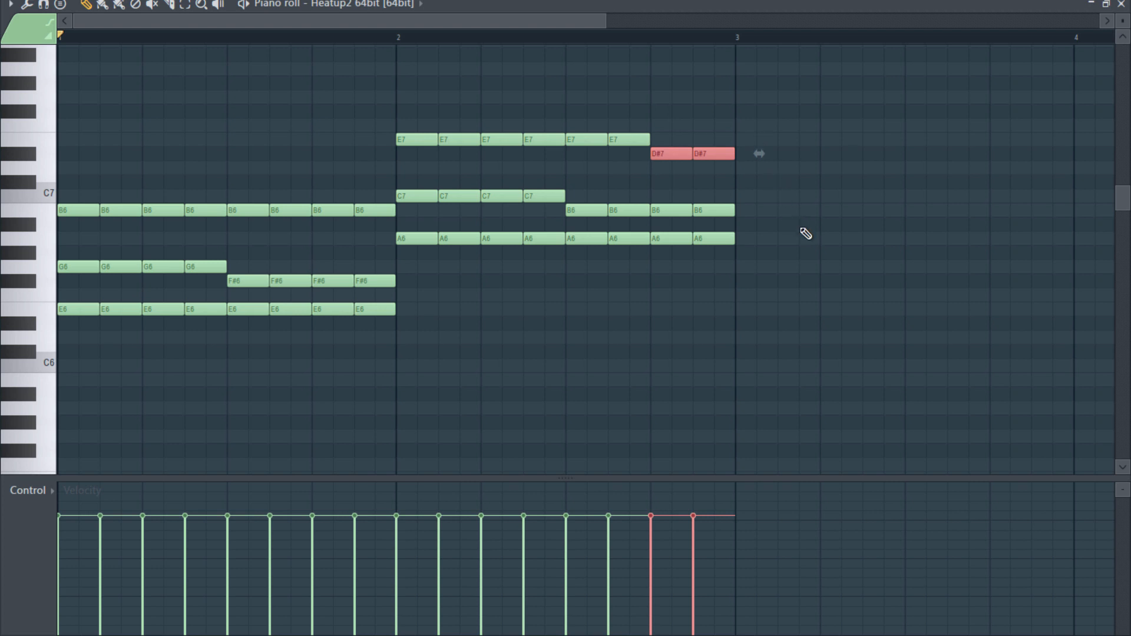
- Lower the last two A6 notes of bar 2 to F#6
ctrl+drag(762, 222, 651, 275)
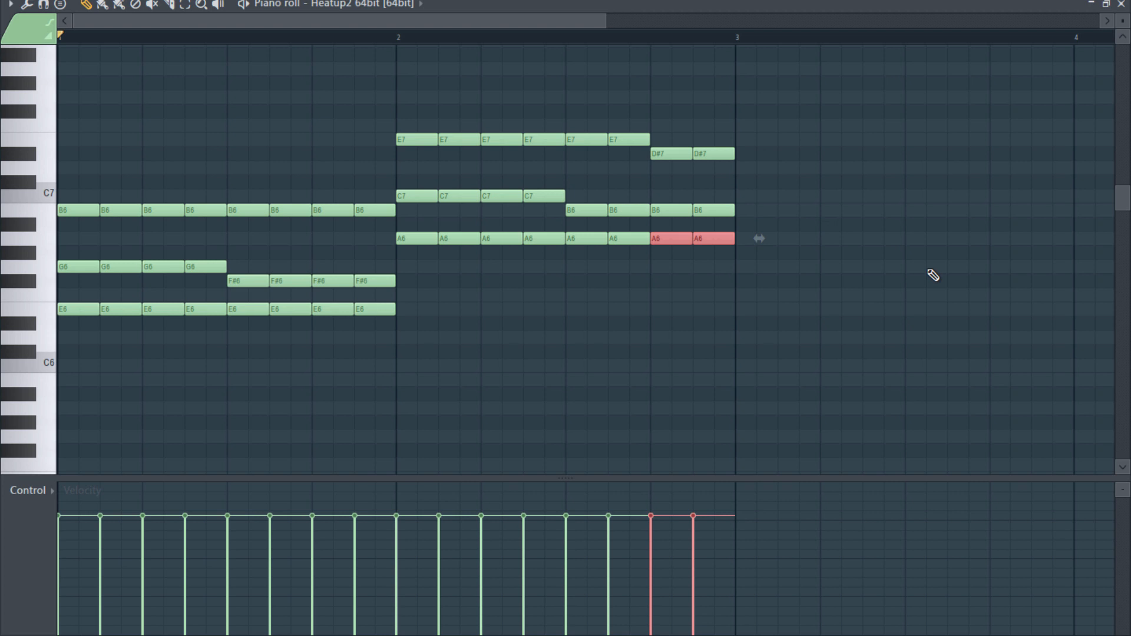
key(shift+Down)
key(shift+Down)
key(shift+Down)
key(shift+Down)
key(shift+Up)
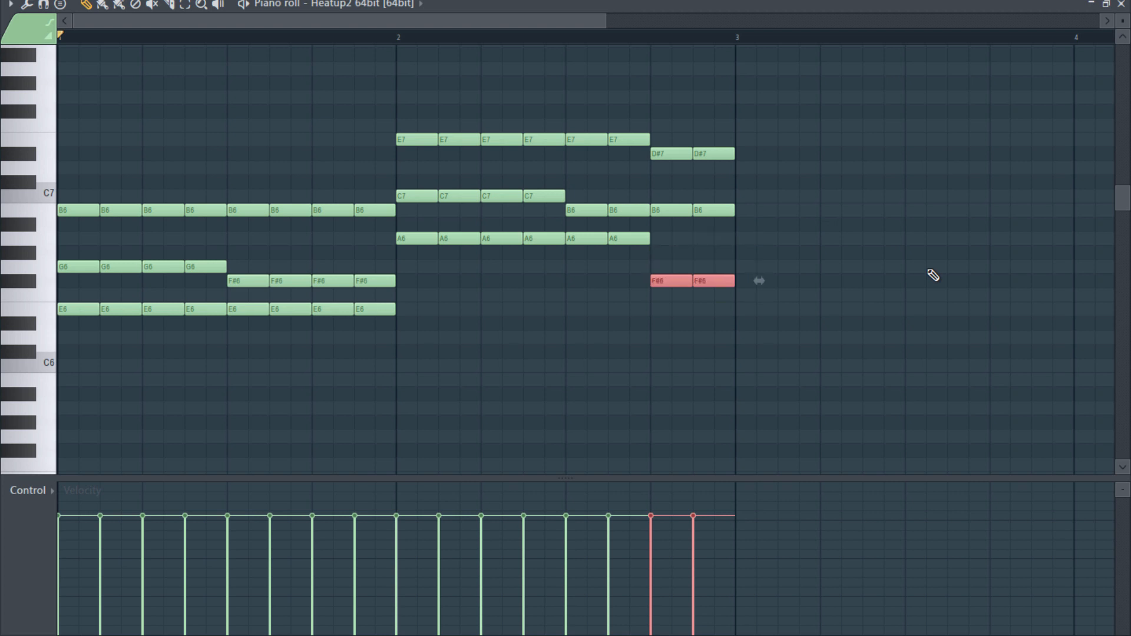
- Stretch the progression to four bars, with each chord one beat long, and play it back
right_click(902, 232)
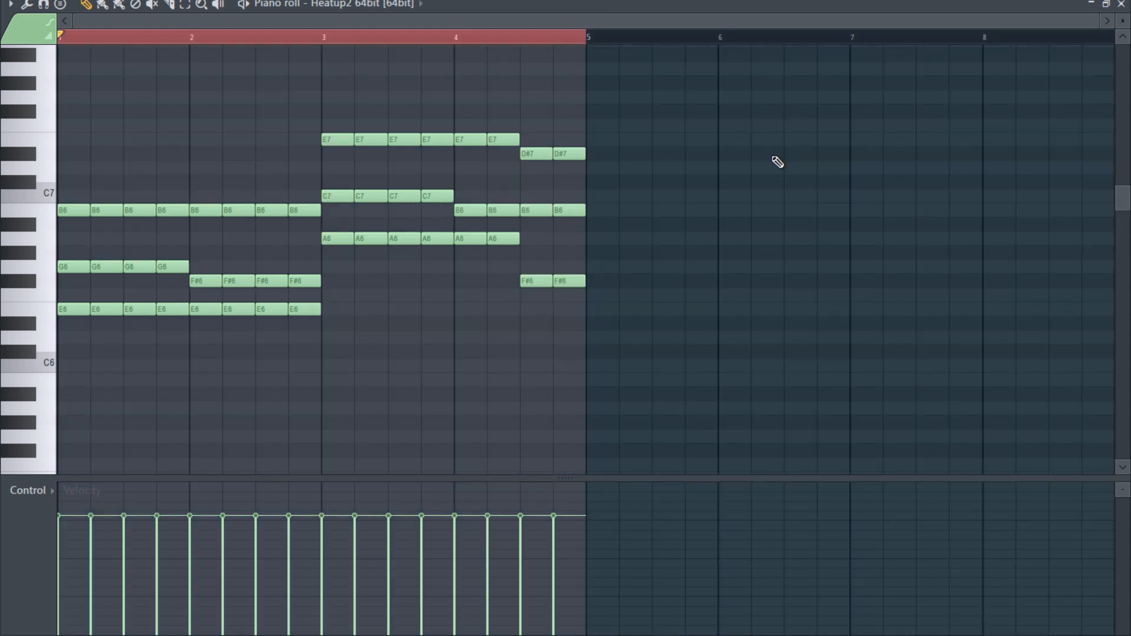
key(space)
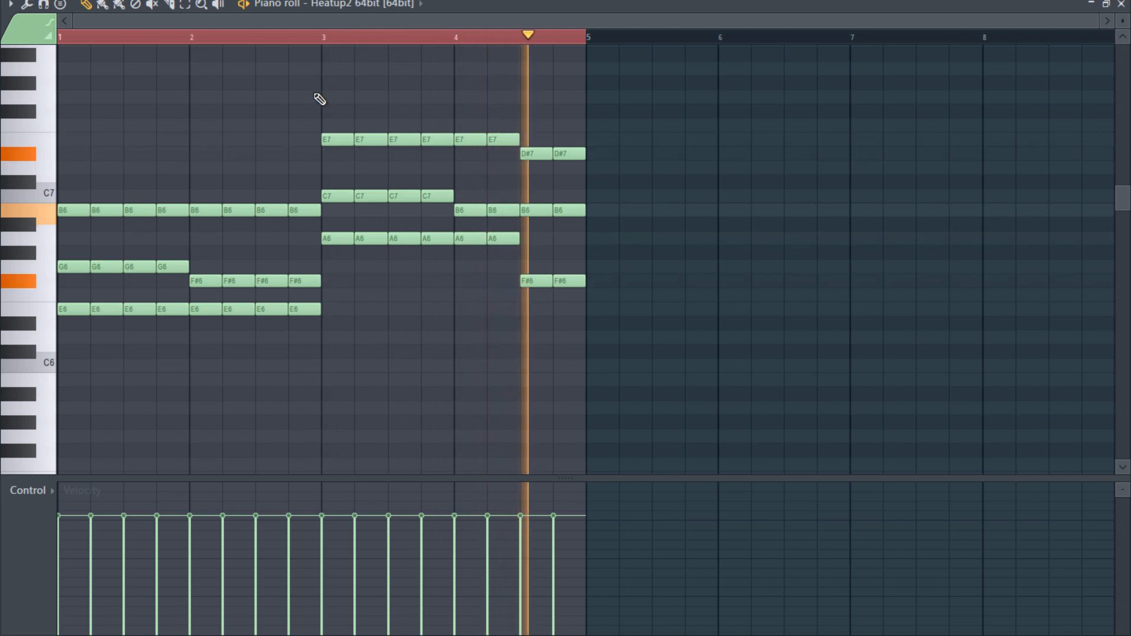
key(space)
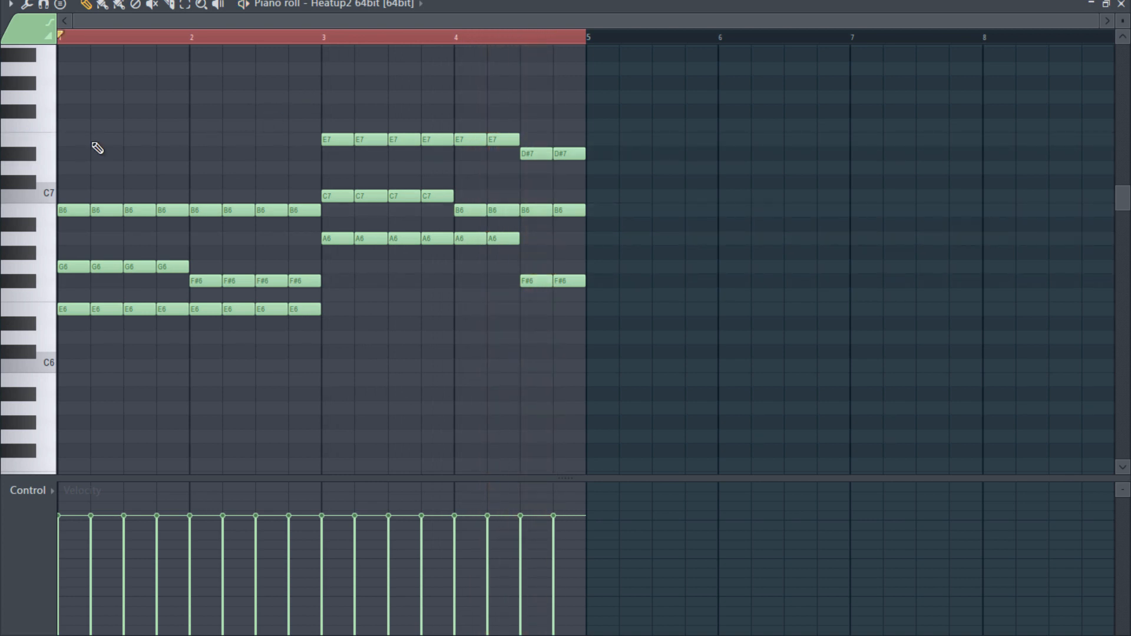
- Switch the piano roll to a finer snap grid
scroll(76, 116, up, 2)
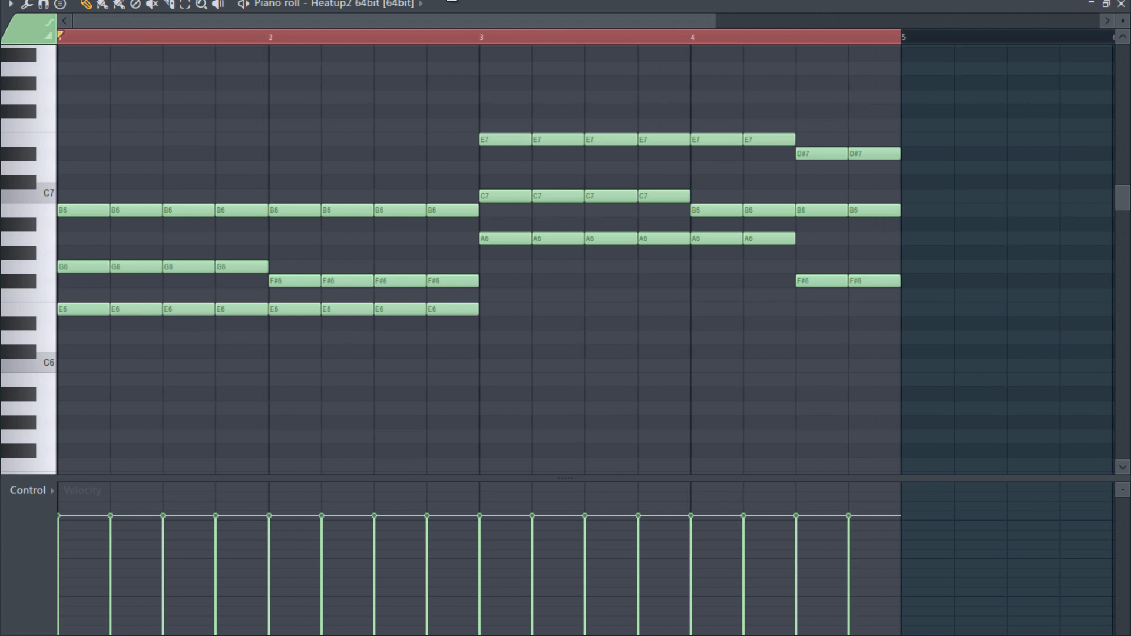
click(498, 1)
click(504, 31)
- Try strumming all the chords with the Strumizer, and undo the strum
key(ctrl+a)
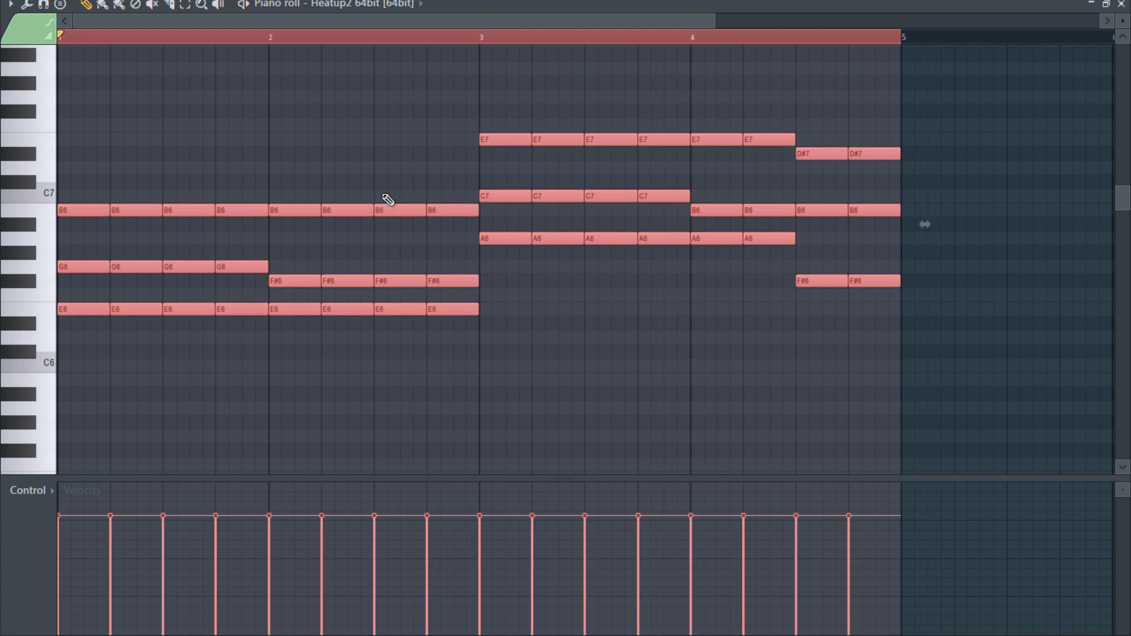
key(alt+s)
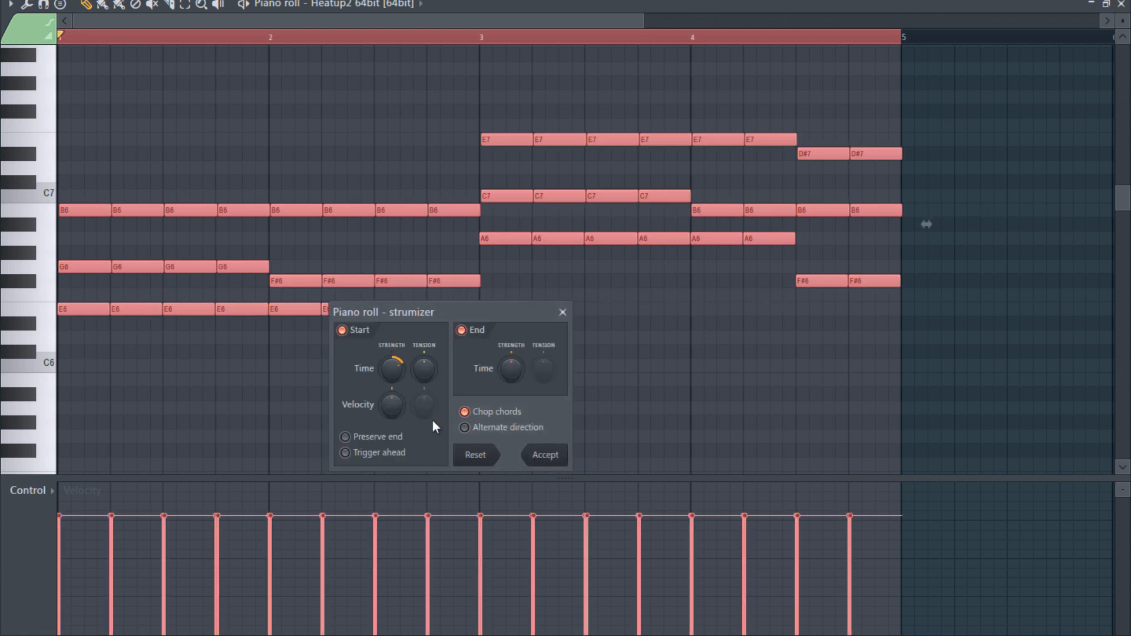
click(545, 455)
scroll(259, 265, up, 6)
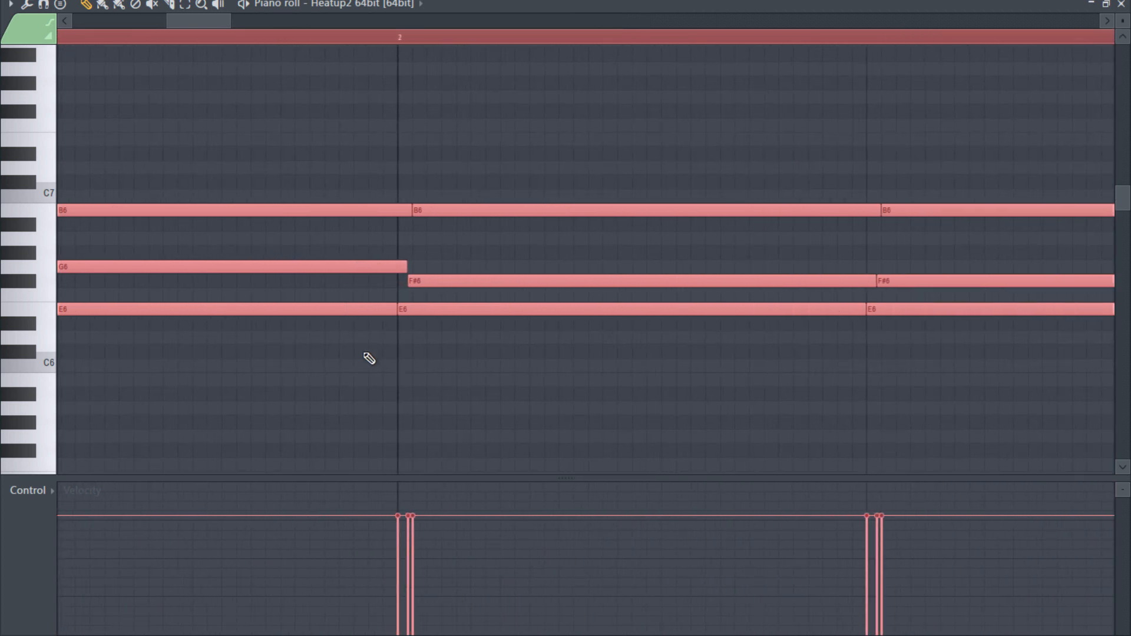
click(42, 2)
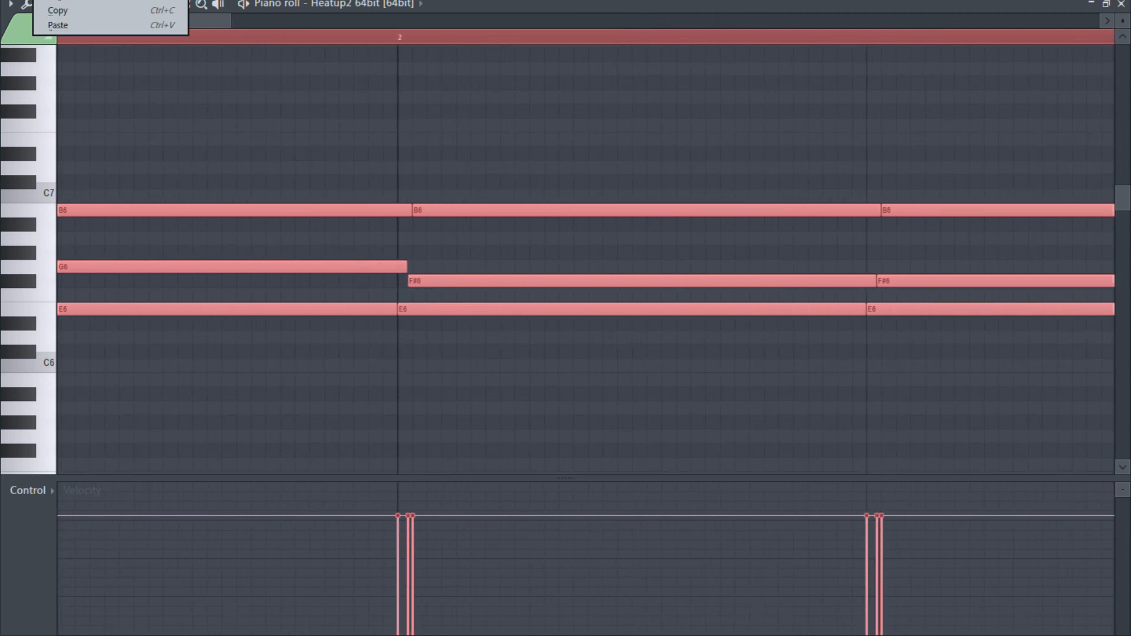
click(65, 1)
scroll(513, 341, down, 4)
scroll(563, 309, down, 8)
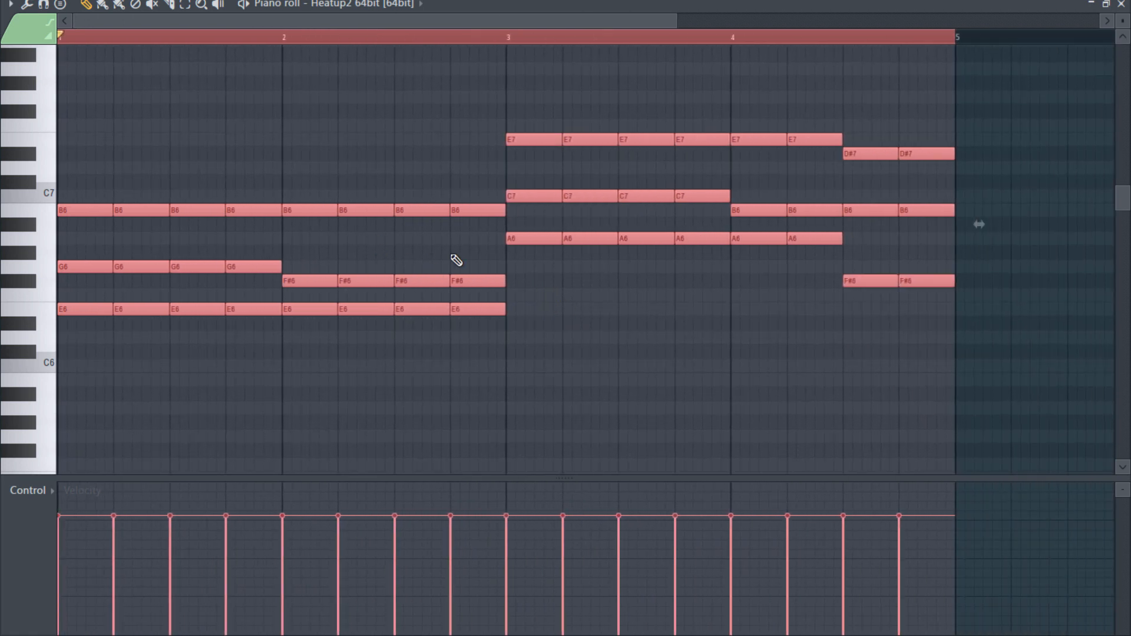
- Extend the ends of all the selected notes slightly past the grid lines so consecutive chords overlap
scroll(528, 250, up, 6)
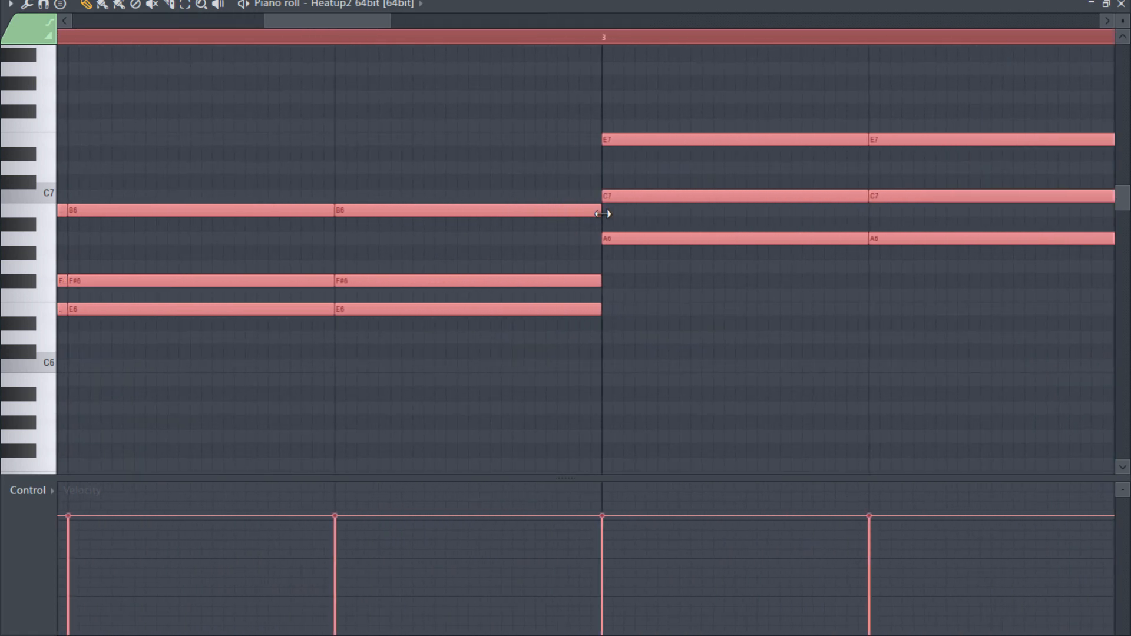
drag(602, 214, 609, 214)
scroll(386, 434, down, 6)
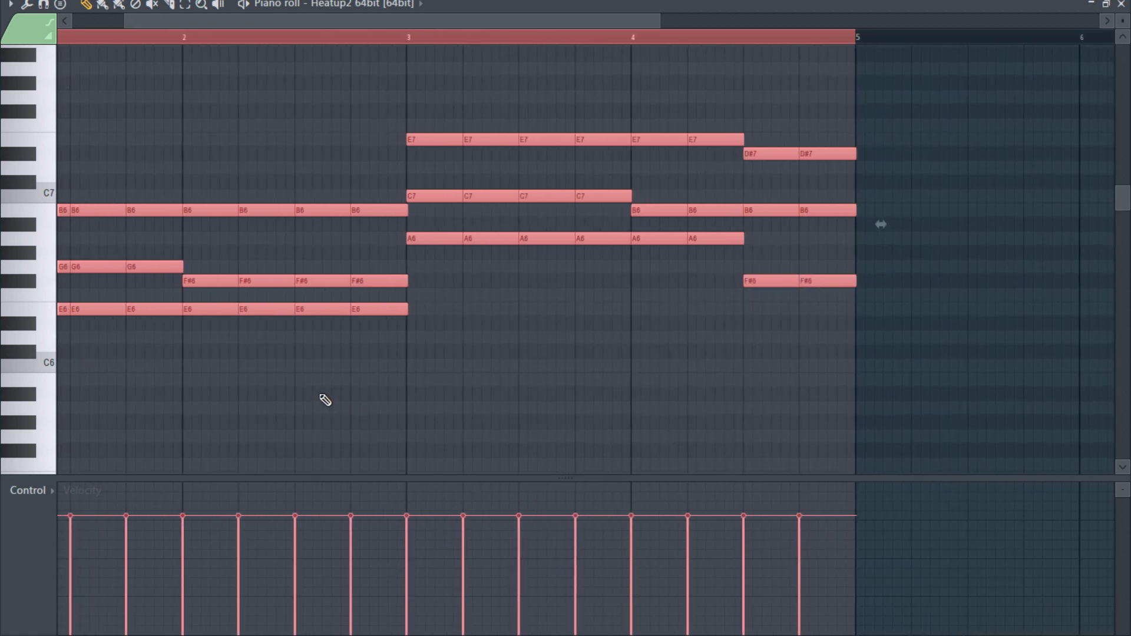
- Strum all the selected chords with the Strumizer, offsetting the start times with Chop chords enabled
key(alt+s)
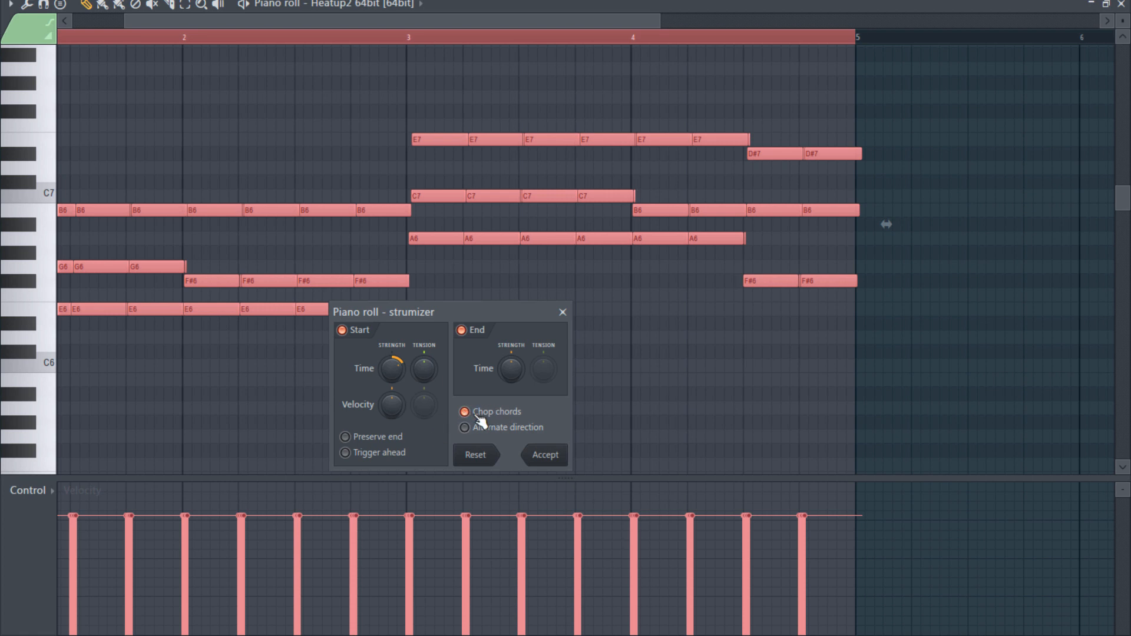
click(499, 421)
click(500, 421)
click(499, 421)
click(500, 422)
click(499, 421)
click(498, 418)
click(496, 419)
click(497, 420)
click(545, 457)
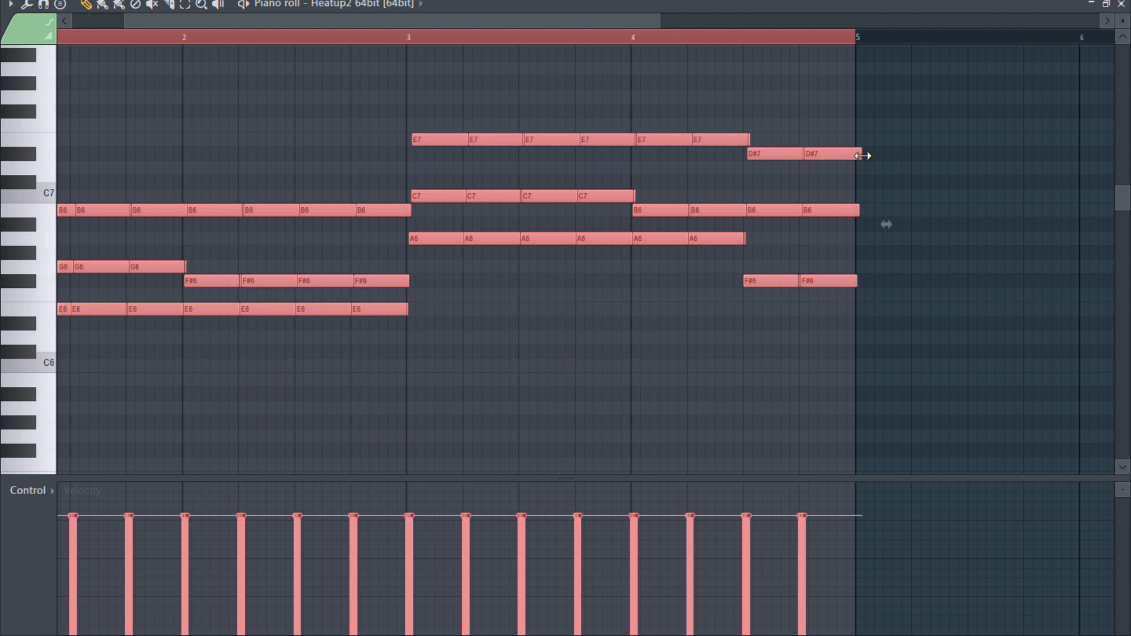
- Shorten the ends of all the selected chord notes slightly and clear the selection
drag(862, 156, 861, 155)
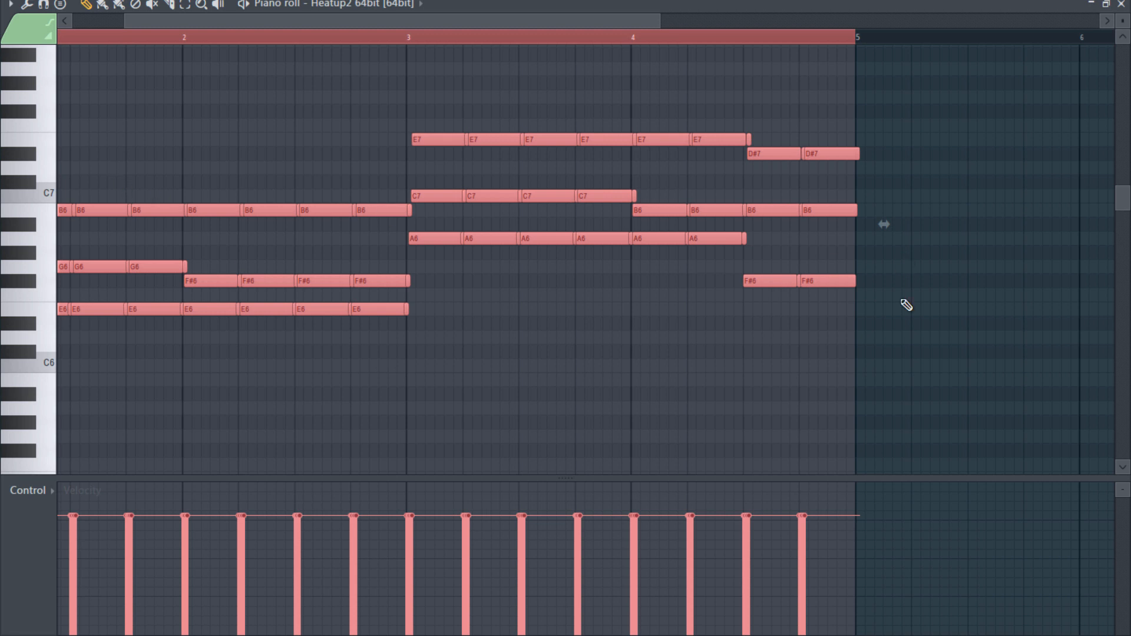
ctrl+click(552, 320)
scroll(80, 324, up, 3)
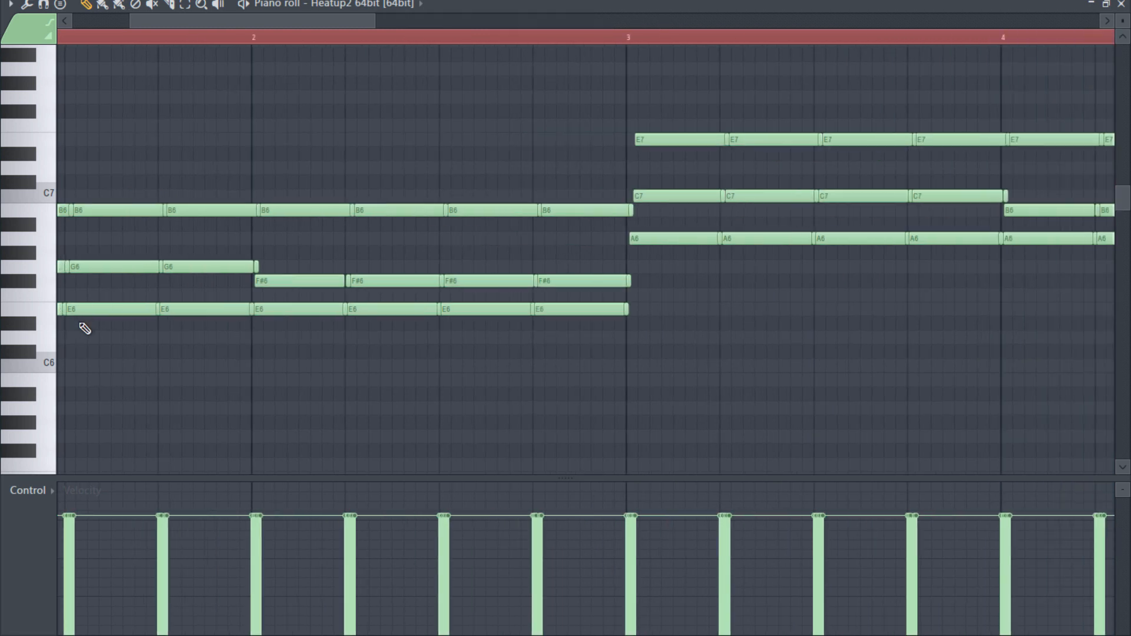
scroll(85, 328, up, 5)
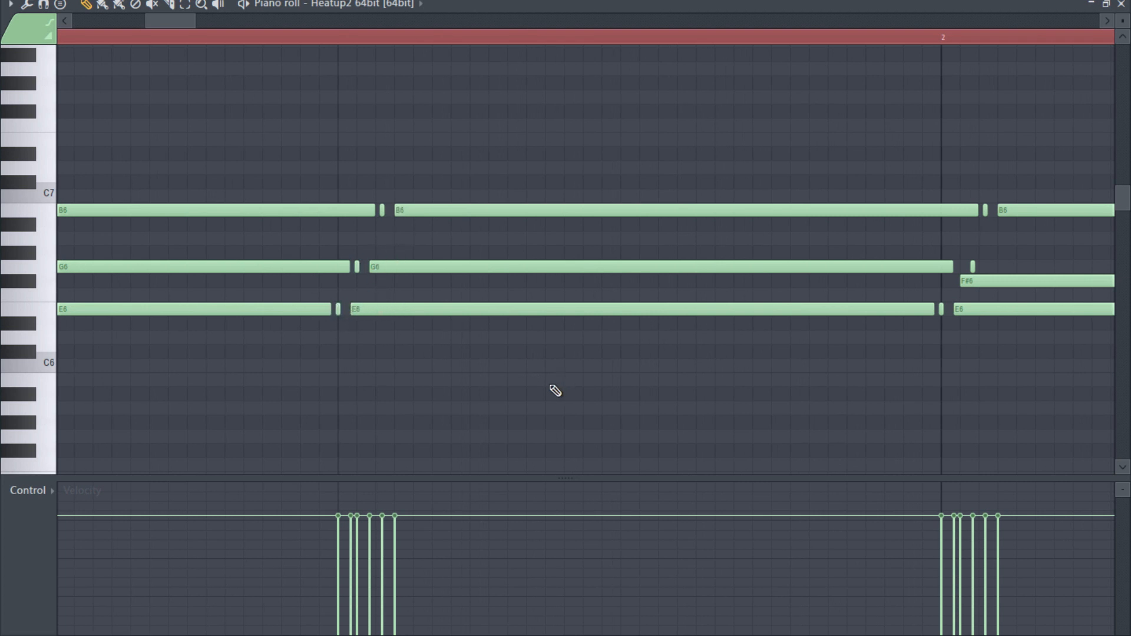
scroll(556, 390, down, 6)
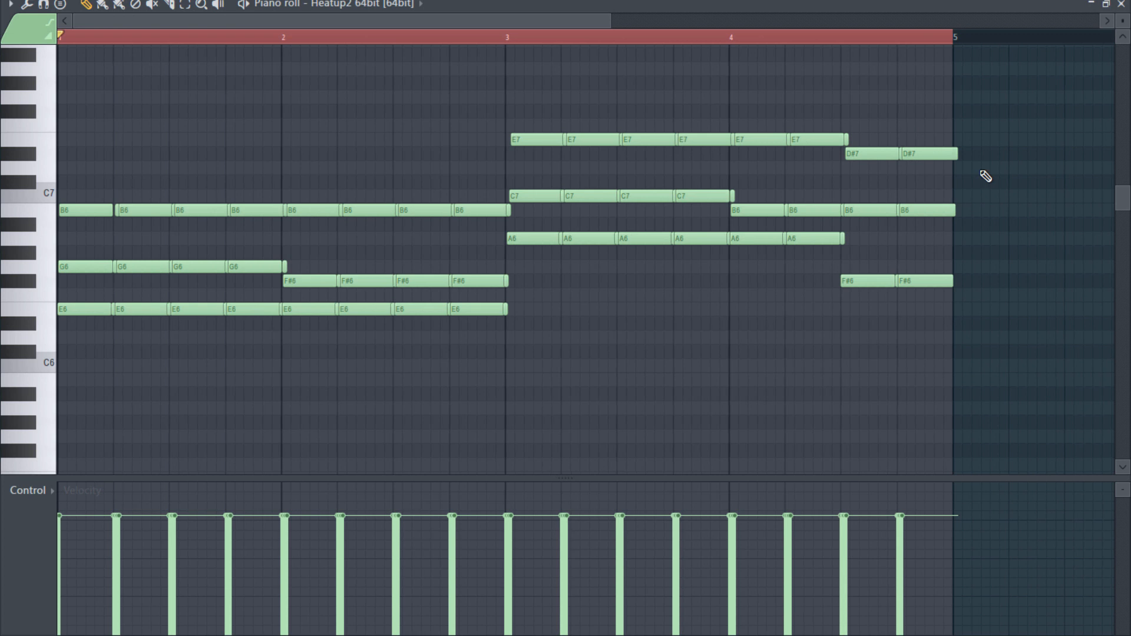
- Trim the ends of the final chord's D#7, B6 and F#6 notes so they stop just before bar 5
drag(952, 163, 948, 163)
click(954, 291)
right_click(953, 294)
drag(947, 288, 943, 288)
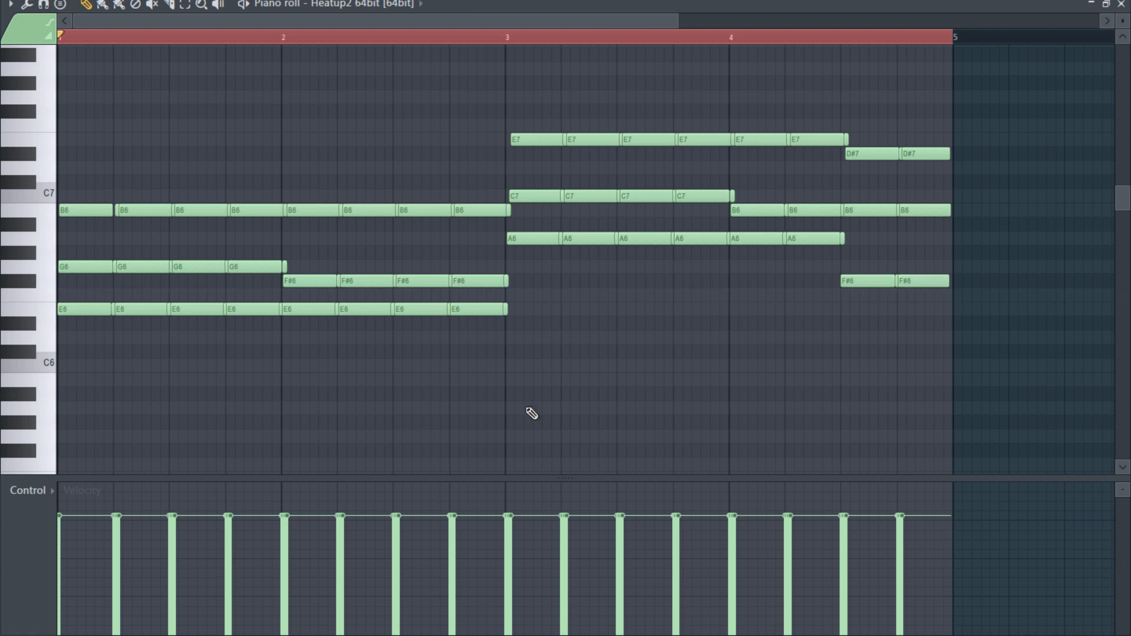
- Play the progression, then trim the E7 and C7 notes to end before bar 4 and remove the leftover C7 sliver
key(space)
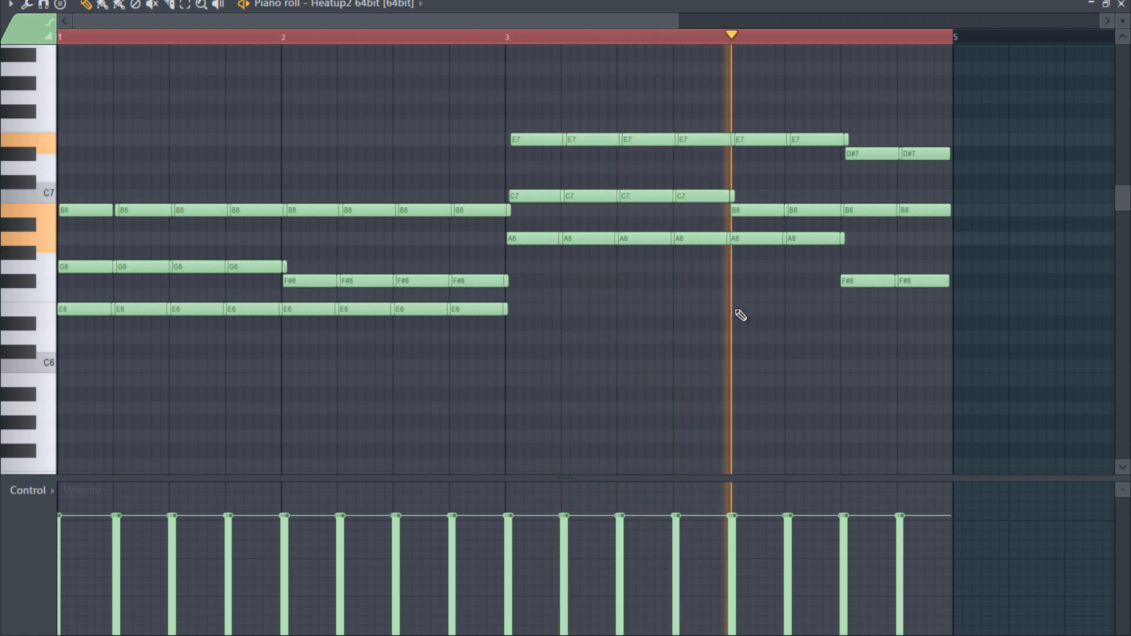
scroll(769, 169, up, 2)
key(space)
scroll(733, 169, up, 2)
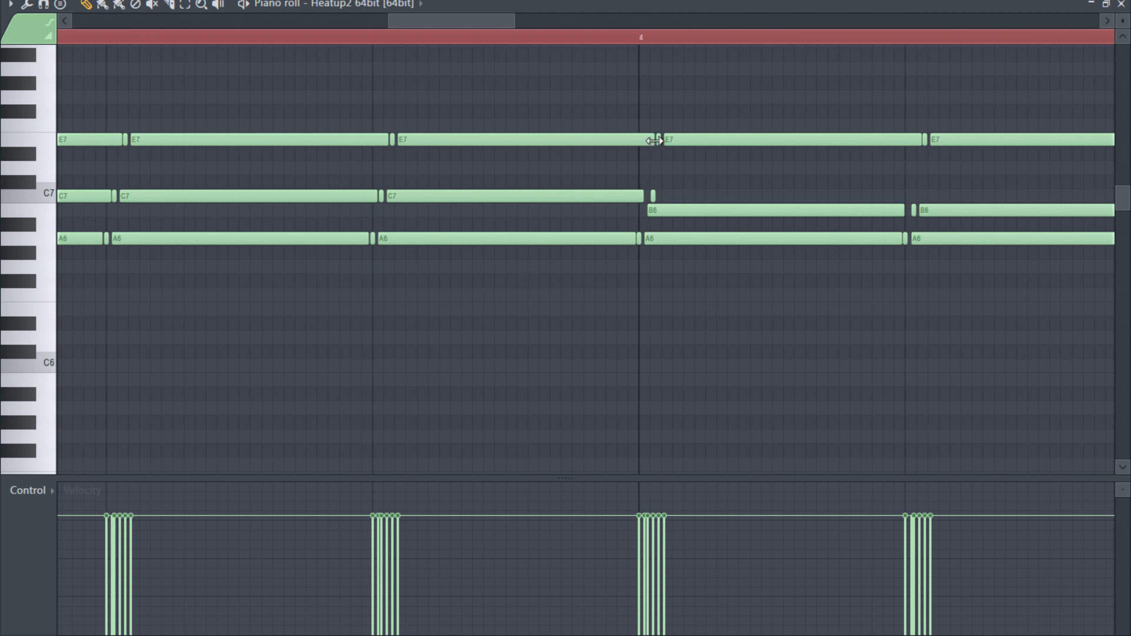
drag(645, 140, 636, 142)
right_click(652, 196)
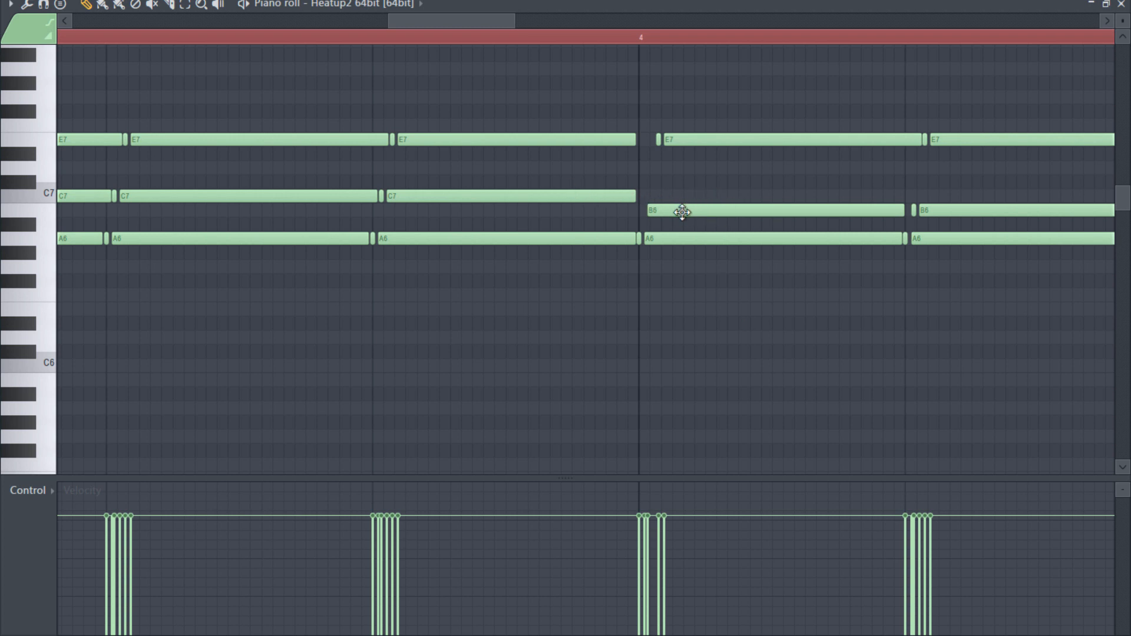
- Shorten the last E7 note to end before the final F#6 chord and delete the leftover A6 and E7 slivers there
scroll(780, 330, down, 5)
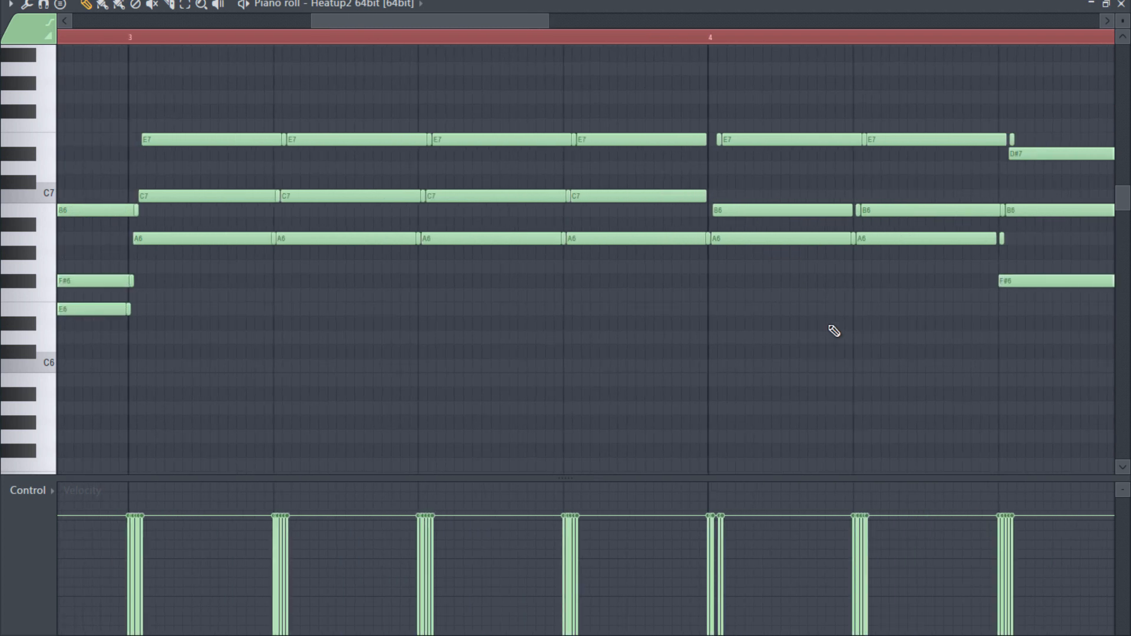
scroll(1021, 112, up, 3)
scroll(942, 123, up, 2)
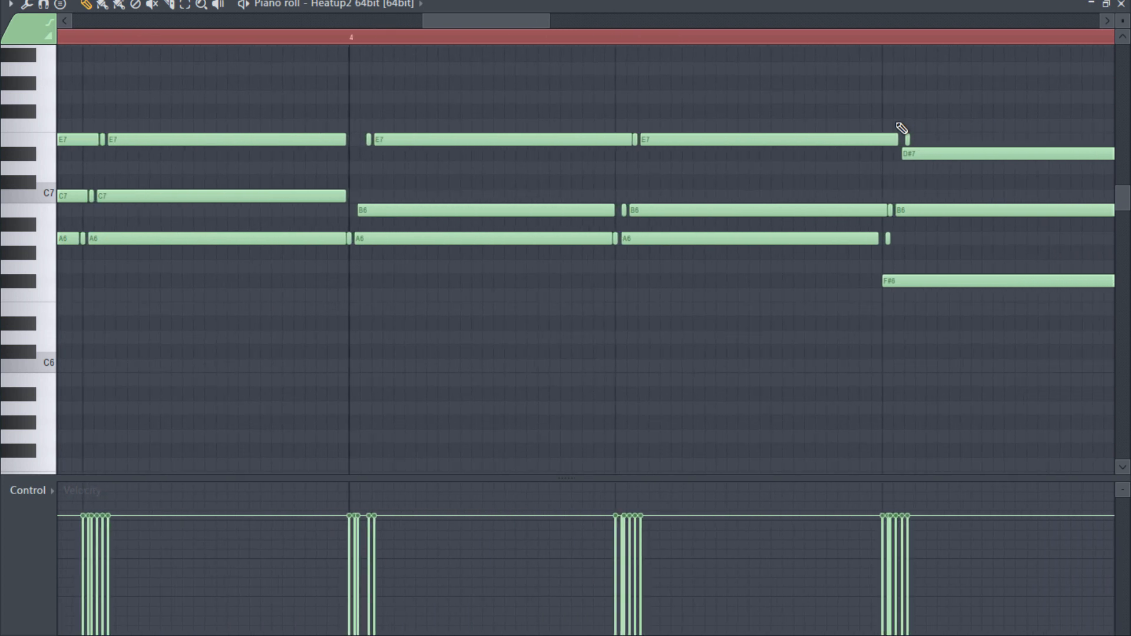
drag(896, 135, 875, 137)
right_click(888, 239)
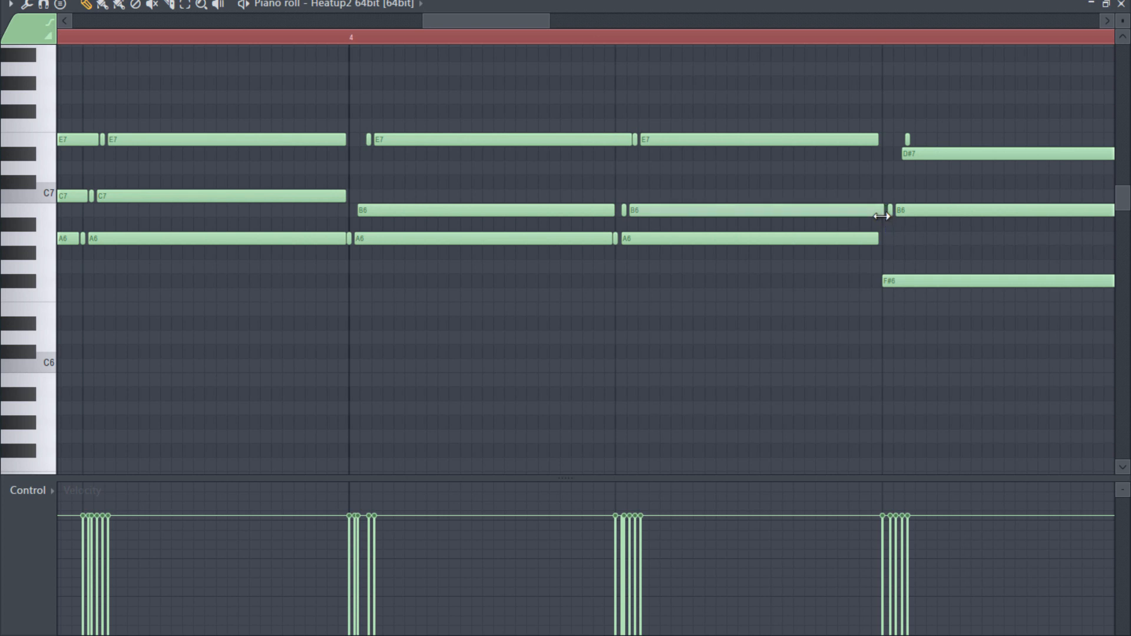
right_click(908, 140)
scroll(860, 407, down, 1)
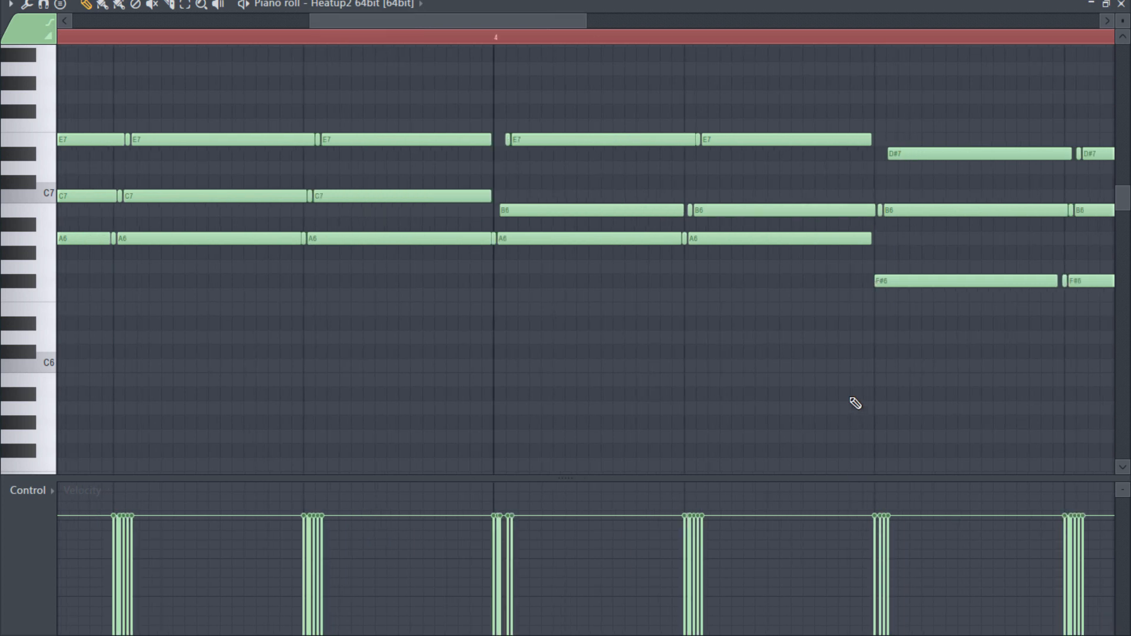
scroll(854, 400, down, 3)
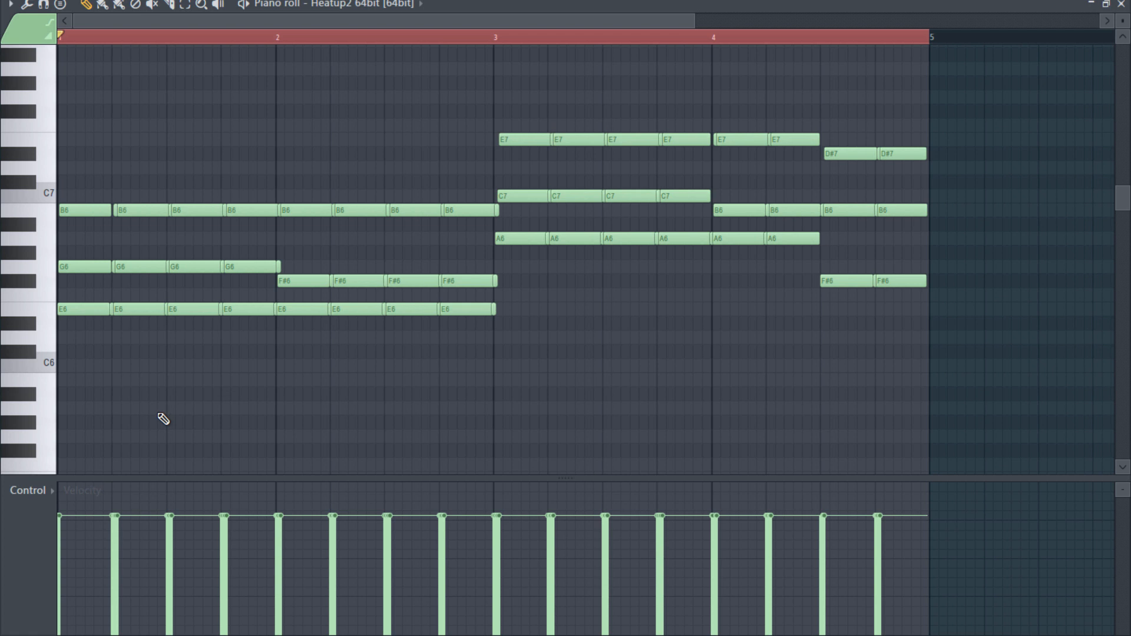
- Delete the leftover G6 and B6 slivers at the start of bar 2
scroll(240, 396, up, 4)
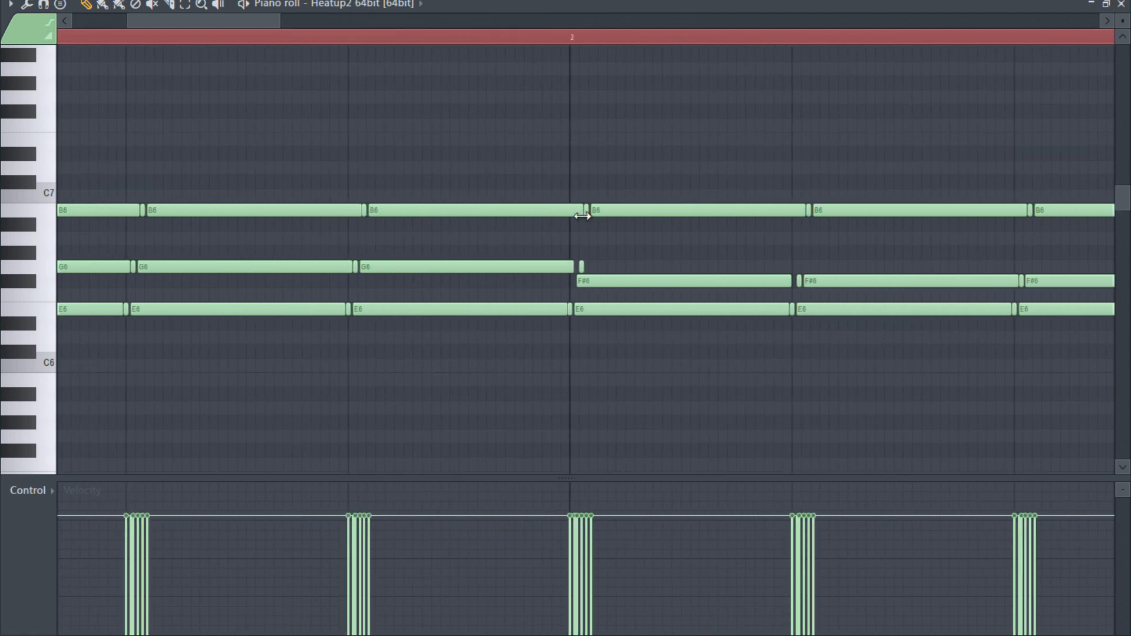
right_click(581, 267)
right_click(585, 210)
scroll(495, 462, down, 4)
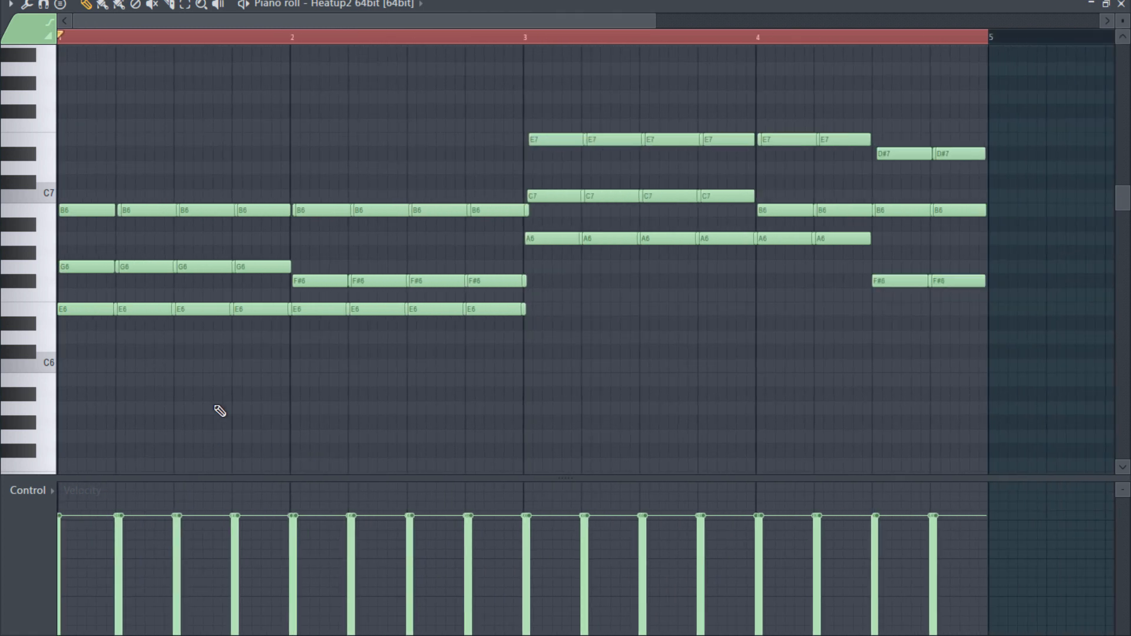
- Trim the F#6 and B6 notes ending around bar 3 and delete the leftover E6 and B6 slivers there
scroll(565, 367, up, 2)
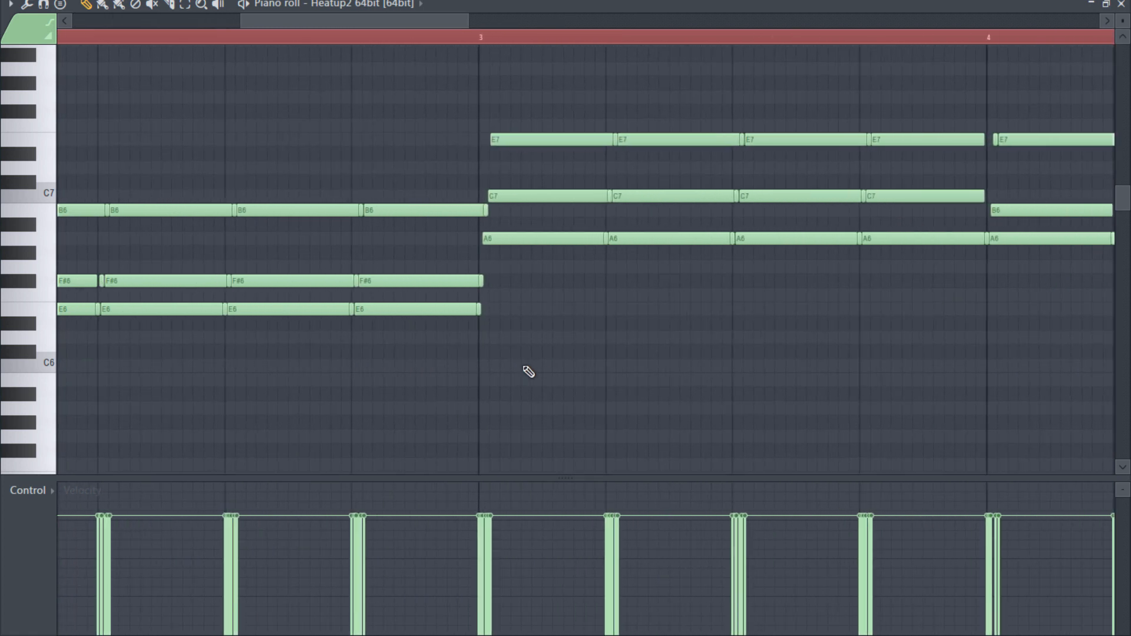
scroll(528, 371, up, 3)
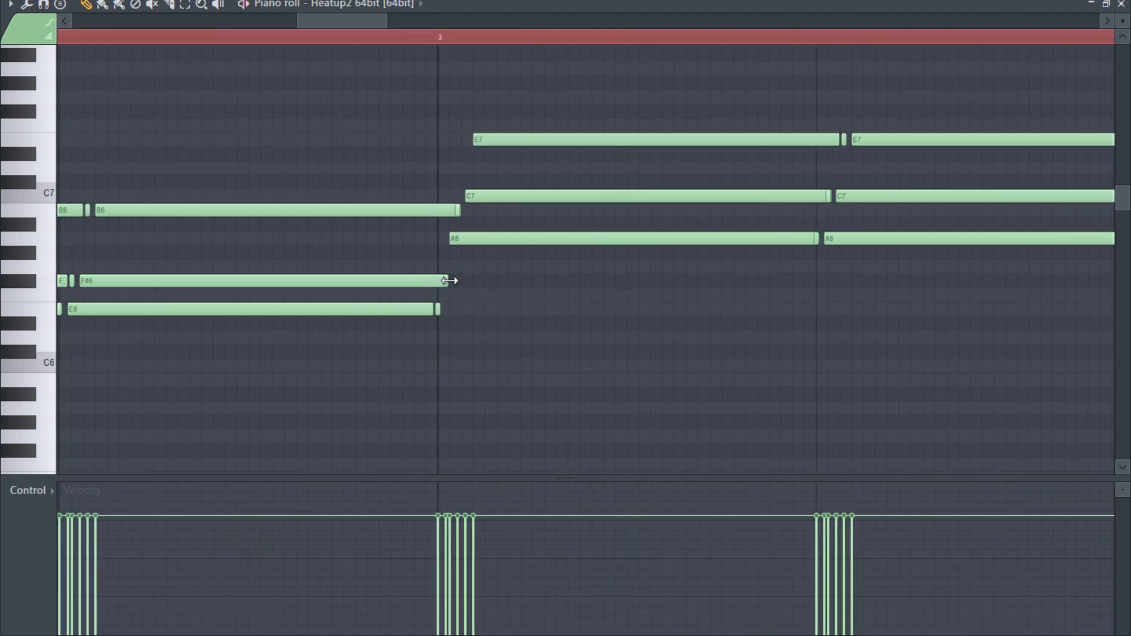
mouse_move(449, 280)
mouse_down()
mouse_move(507, 280)
mouse_move(446, 280)
mouse_up()
right_click(438, 309)
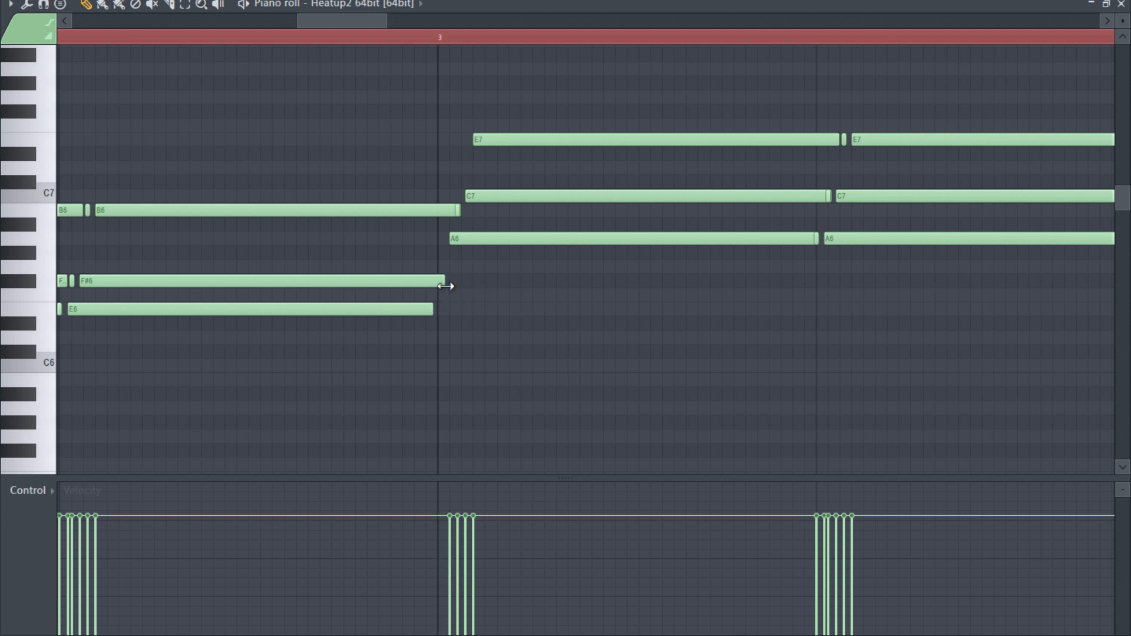
drag(433, 283, 429, 283)
drag(461, 209, 441, 211)
right_click(457, 210)
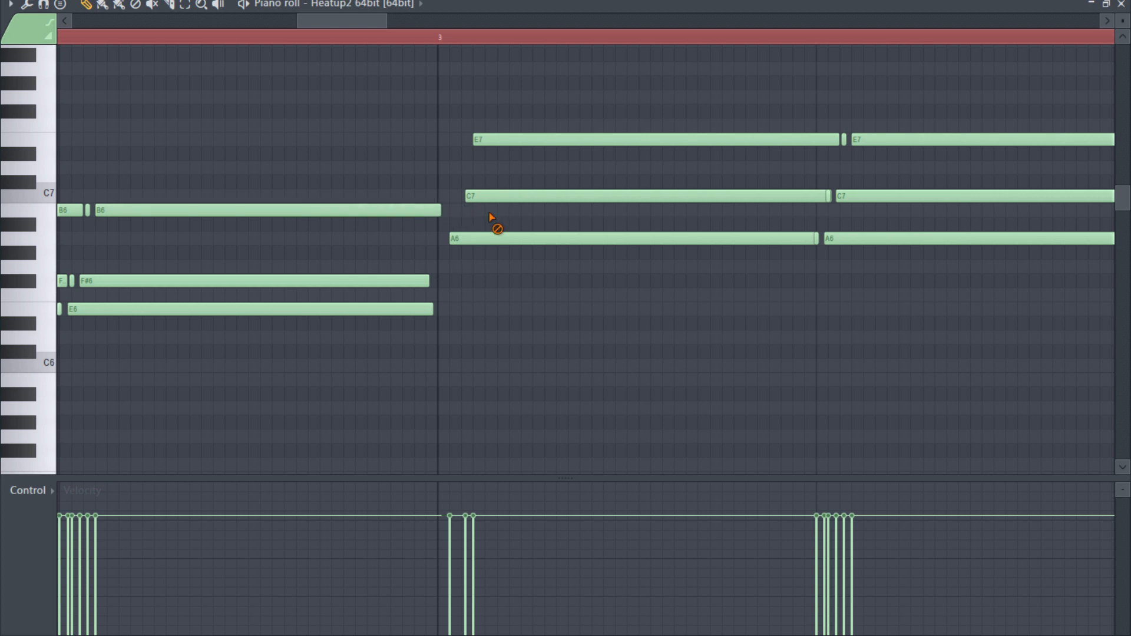
scroll(618, 359, down, 3)
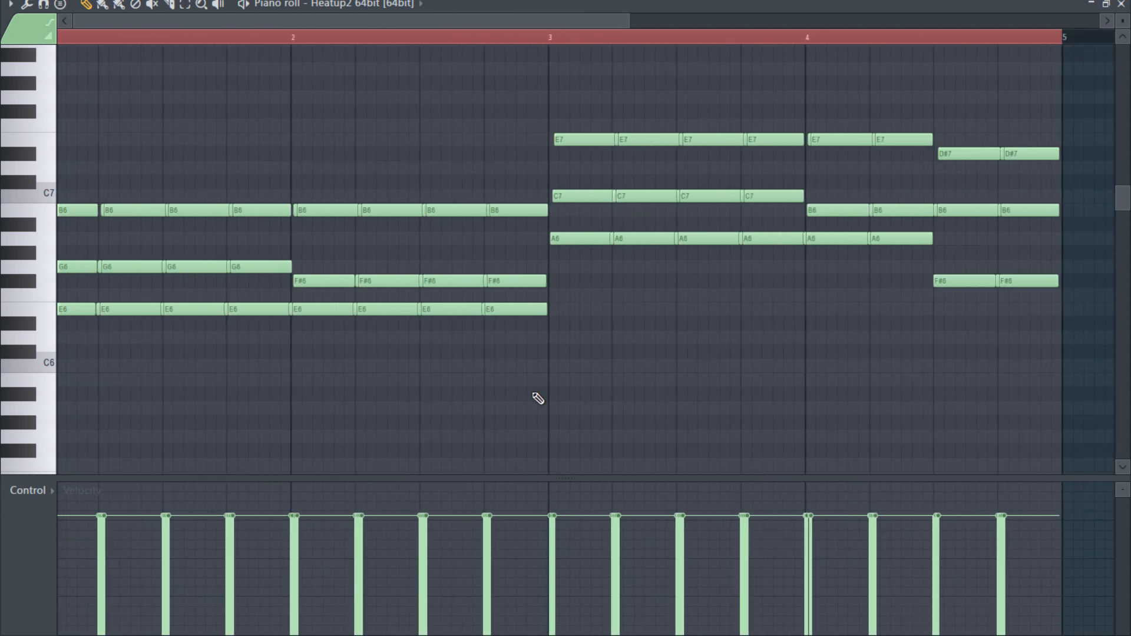
- Play back the cleaned-up chord progression, leaving all notes deselected
key(space)
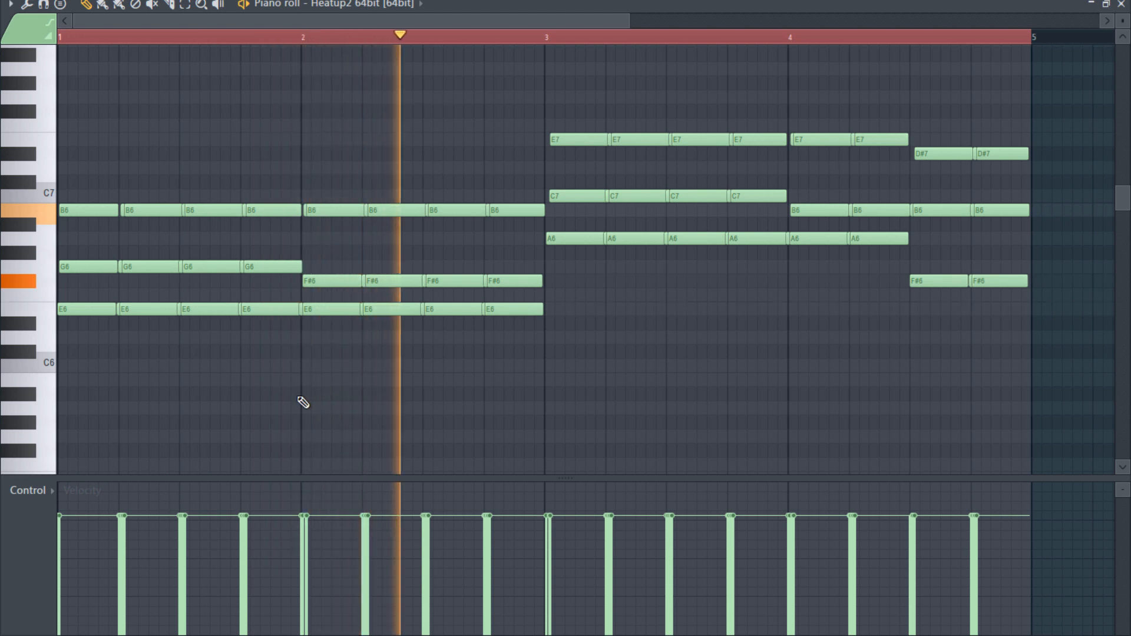
key(ctrl+a)
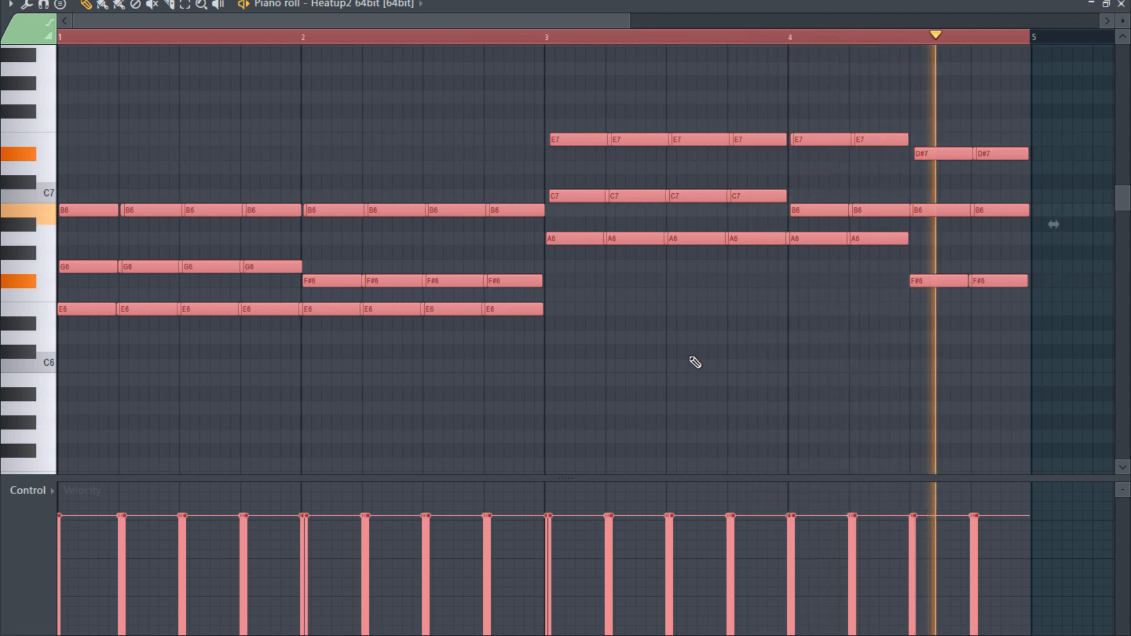
key(space)
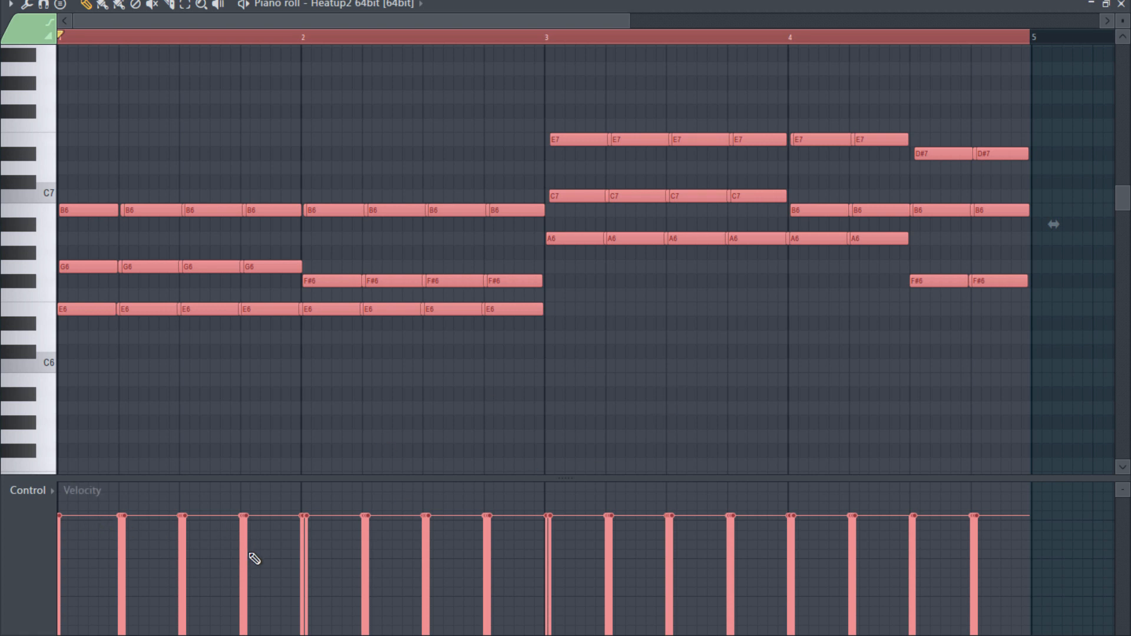
key(ctrl+d)
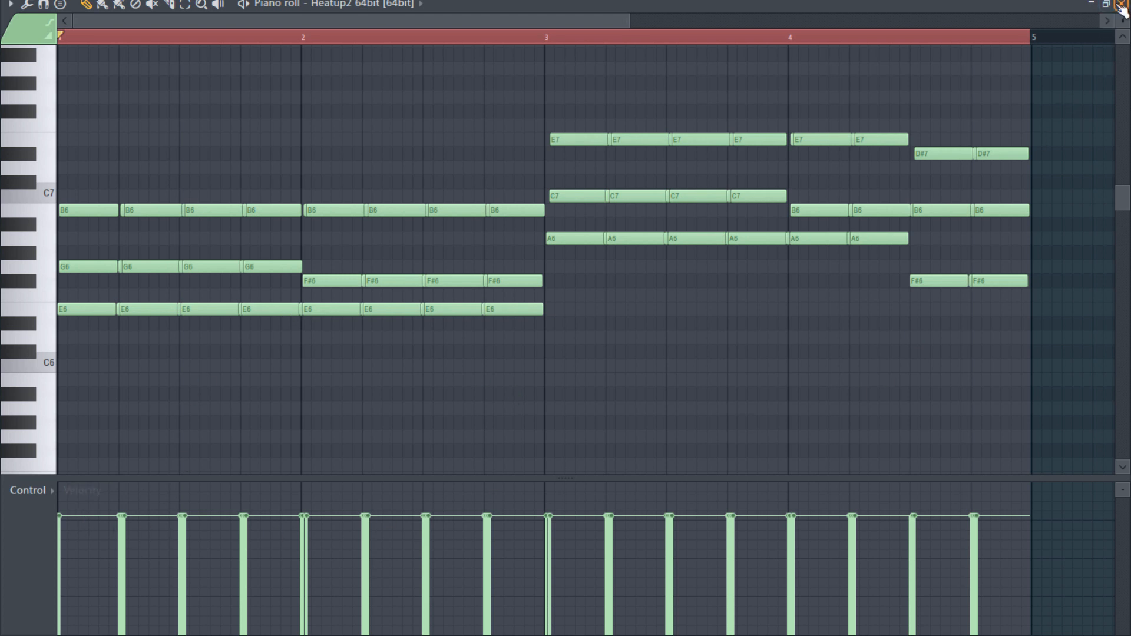
- Reopen the first Heatup2 channel's piano roll and switch it to a coarser snap grid showing only bar lines
click(1121, 6)
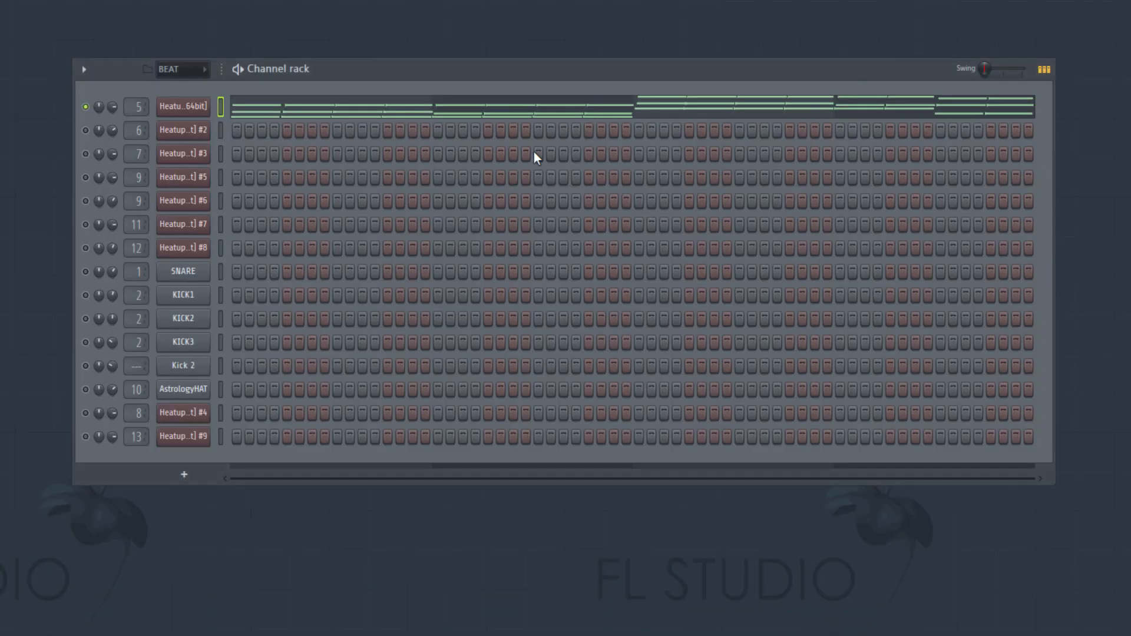
click(422, 112)
key(ctrl+a)
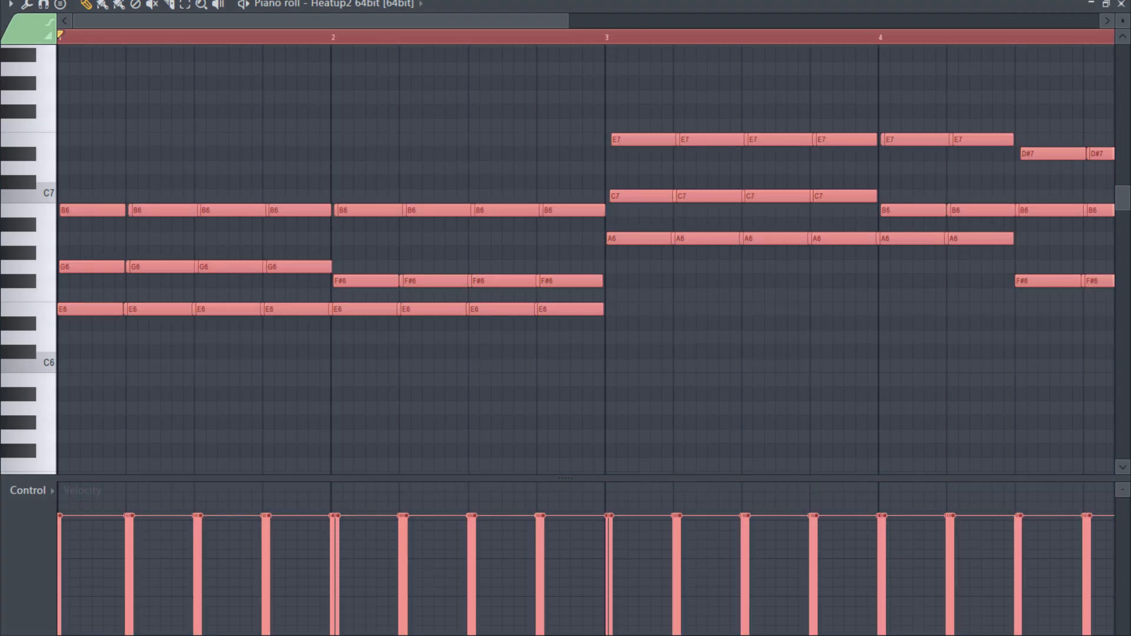
click(501, 1)
click(501, 197)
click(487, 102)
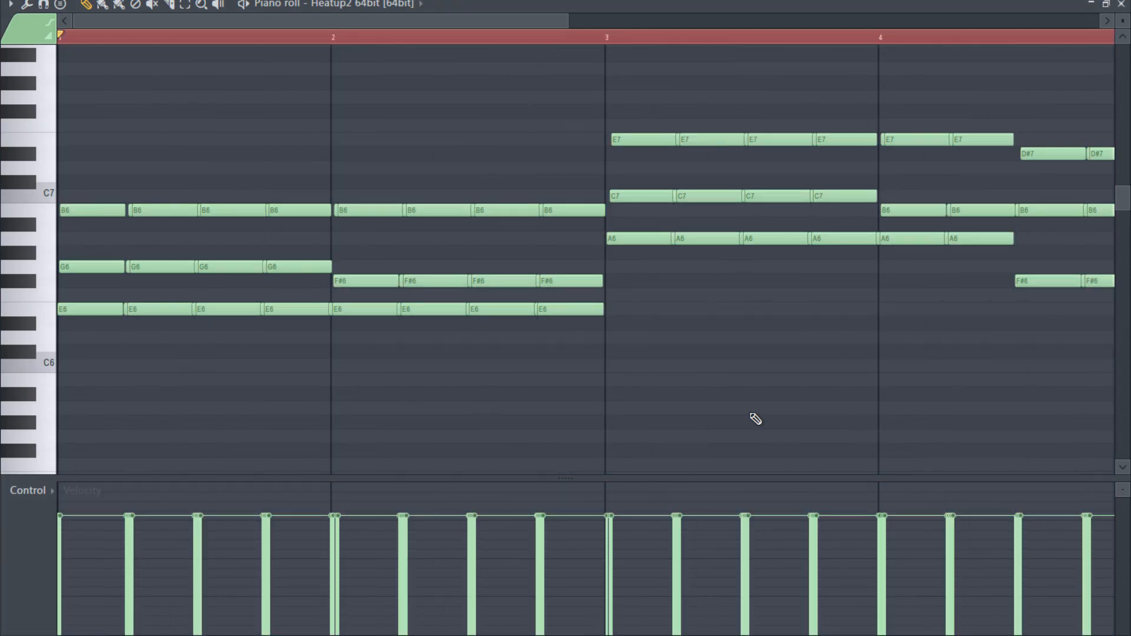
- Duplicate the whole four-bar chord progression into bars 5 to 8 and close the piano roll
scroll(757, 419, down, 3)
key(ctrl+a)
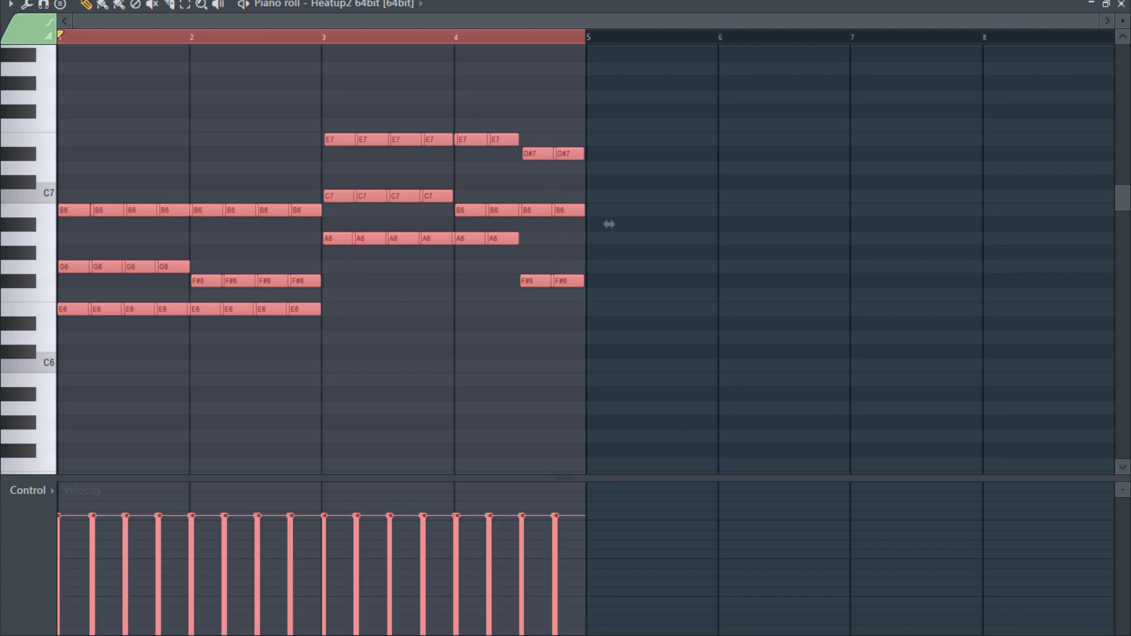
key(ctrl+b)
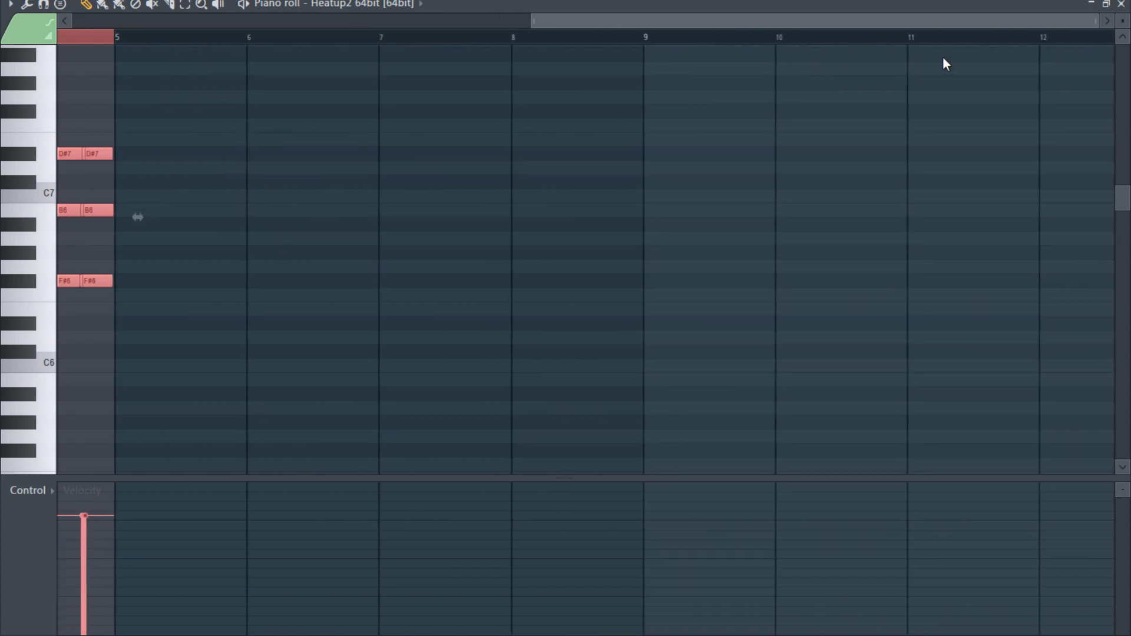
drag(942, 20, 214, 20)
key(ctrl+b)
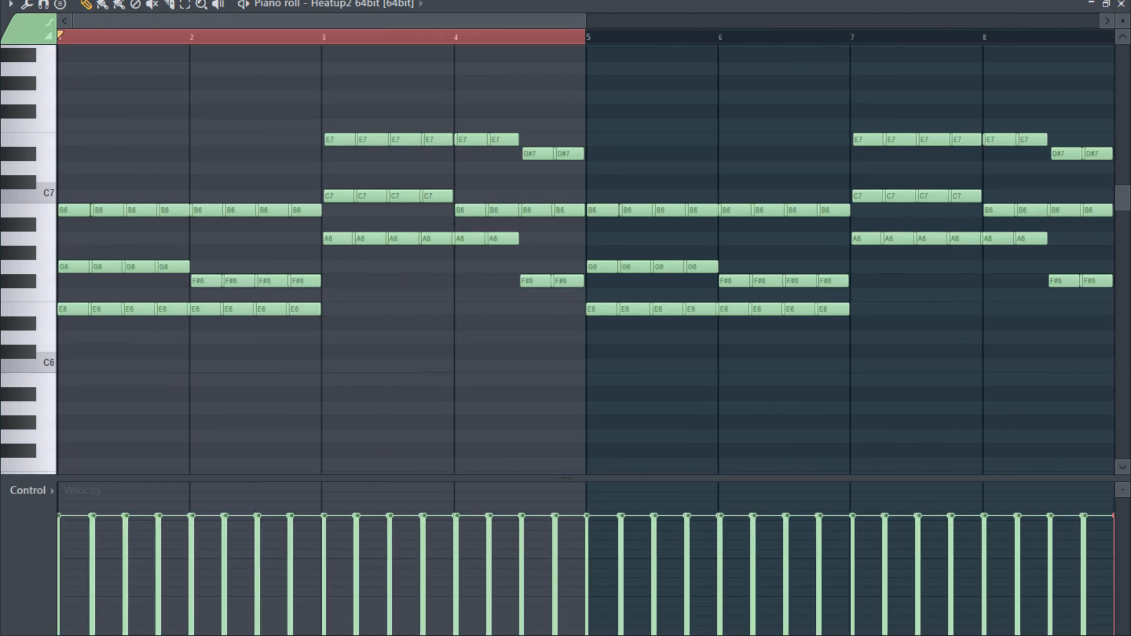
click(1121, 4)
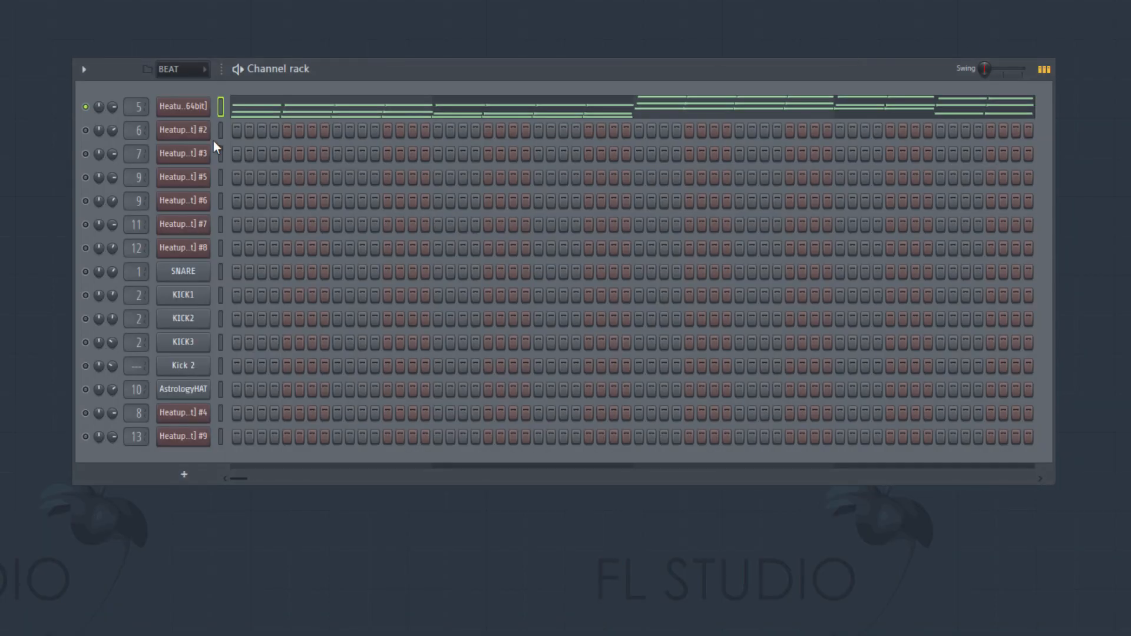
- Enable the second Heatup2 channel and review its GLASS LEAD preset in the LEADS list
click(86, 130)
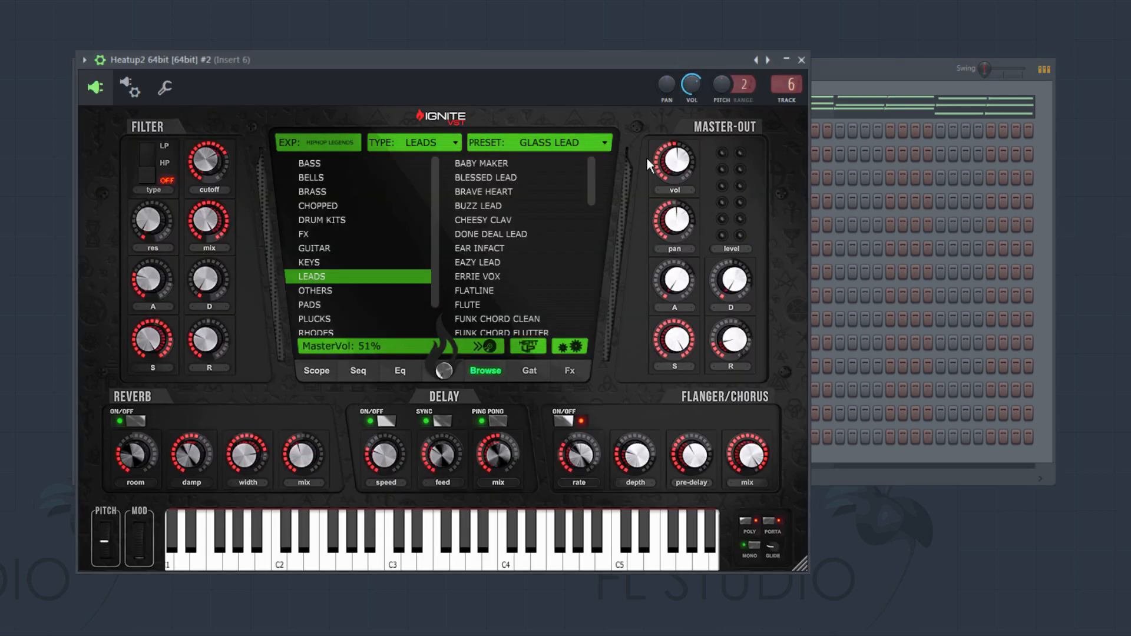
scroll(537, 233, down, 2)
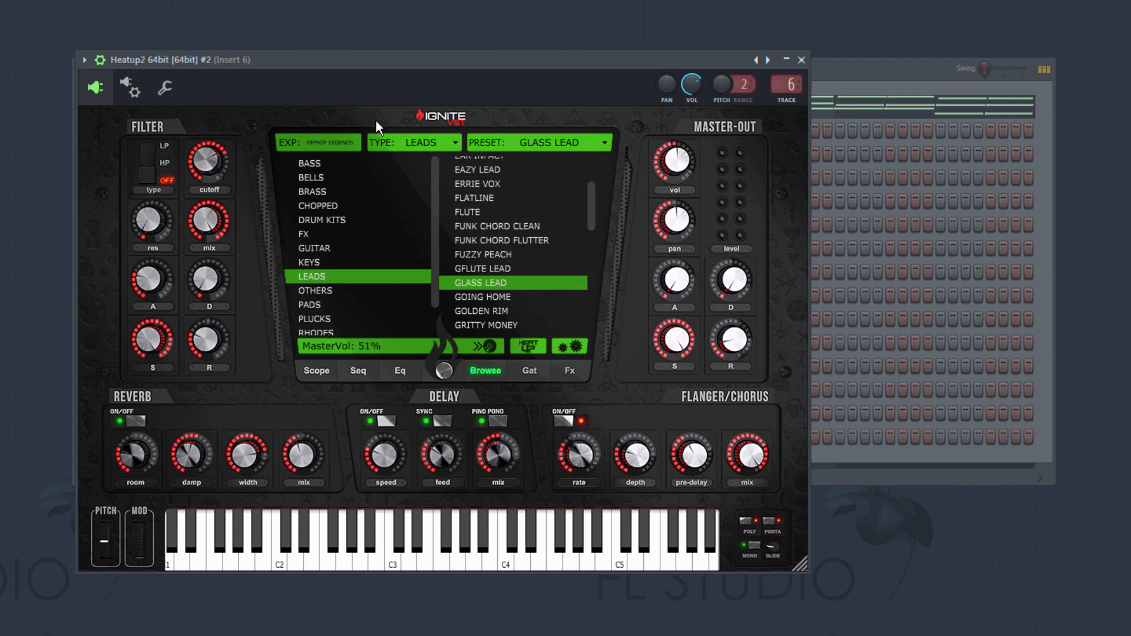
drag(670, 59, 728, 28)
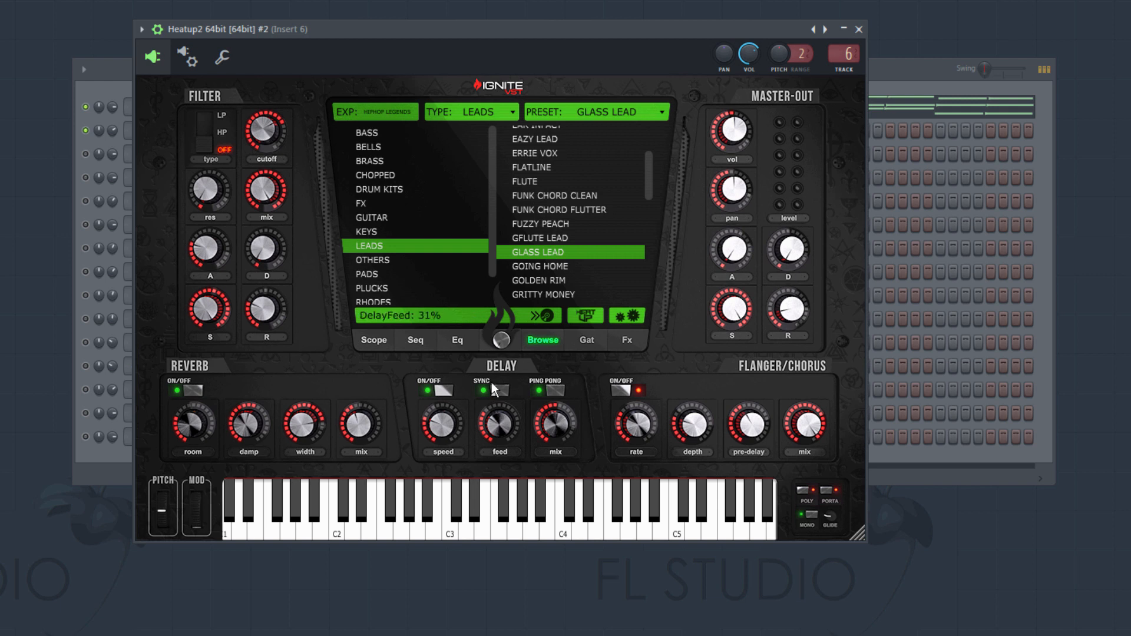
click(858, 29)
- Open the piano roll of the second Heatup2 channel
right_click(169, 137)
click(226, 135)
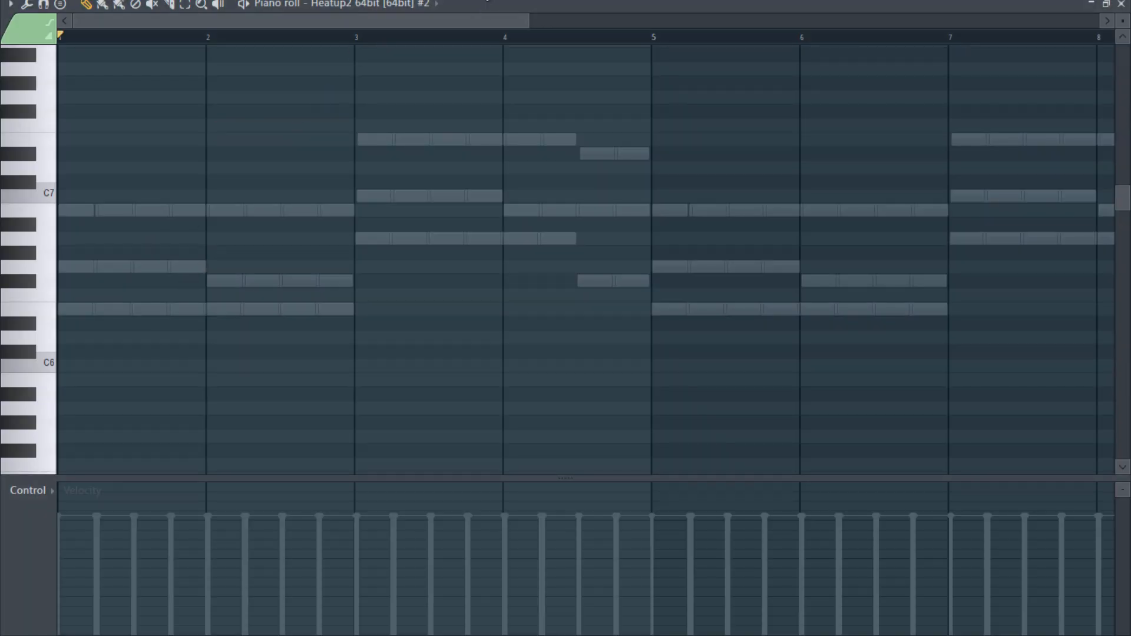
- Set the snap to Bar and select the time range covering bars 1 to 4
click(481, 2)
click(491, 108)
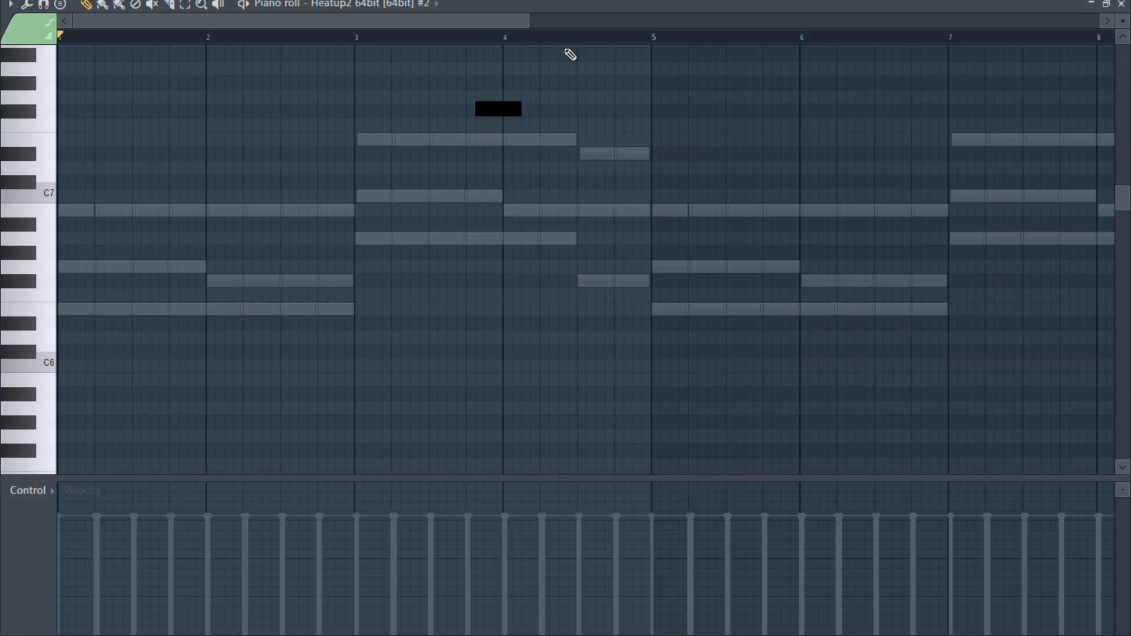
scroll(548, 278, down, 3)
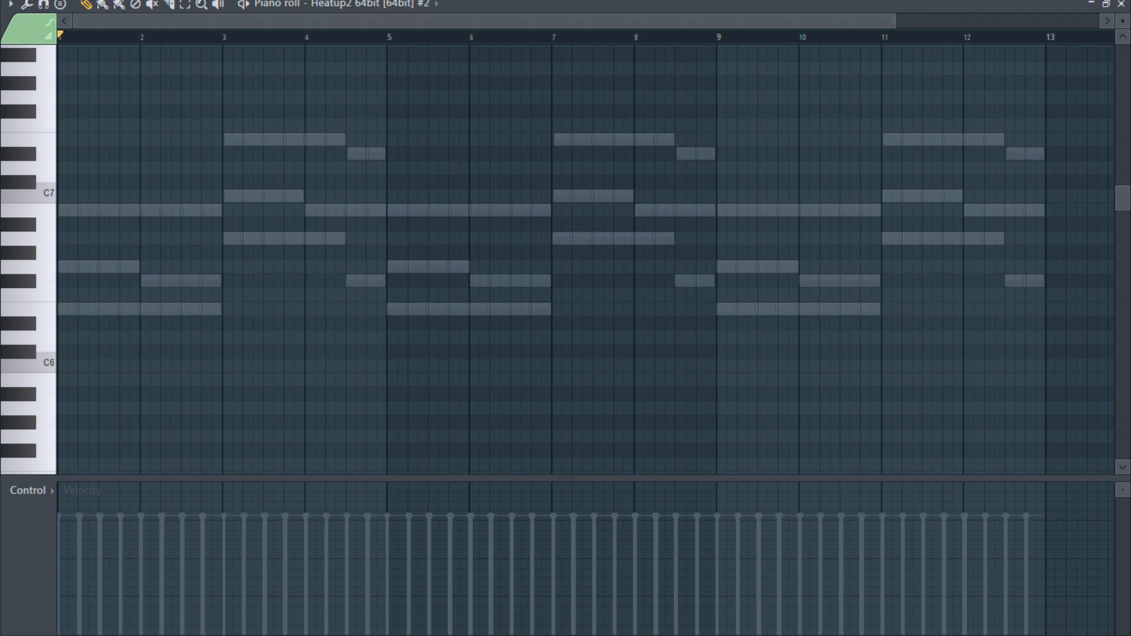
click(481, 1)
click(507, 200)
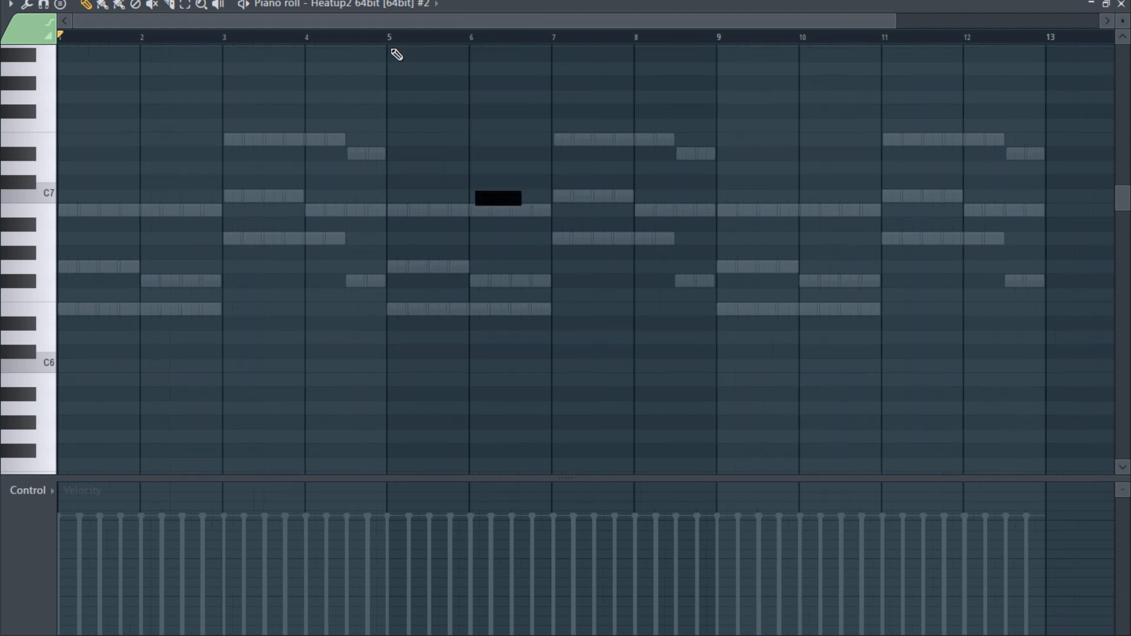
drag(291, 43, 3, 77)
- Set the snap to 1/2 step and draw an E6 note at the start of bar 1, shortened to half a step
click(489, 2)
click(492, 122)
click(504, 2)
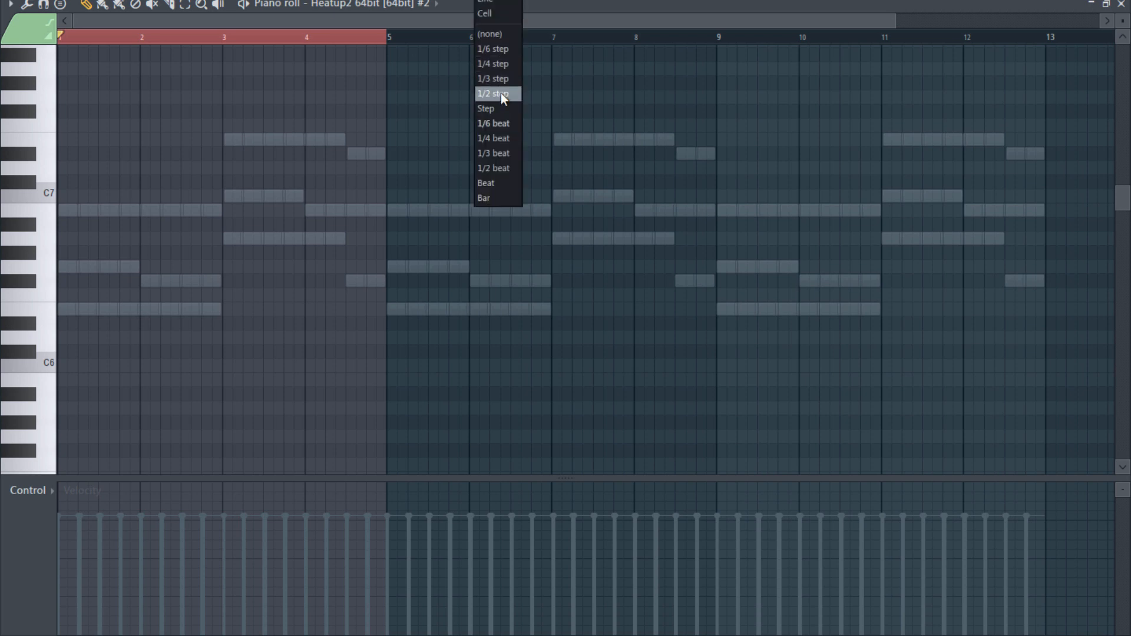
click(500, 96)
scroll(101, 338, up, 4)
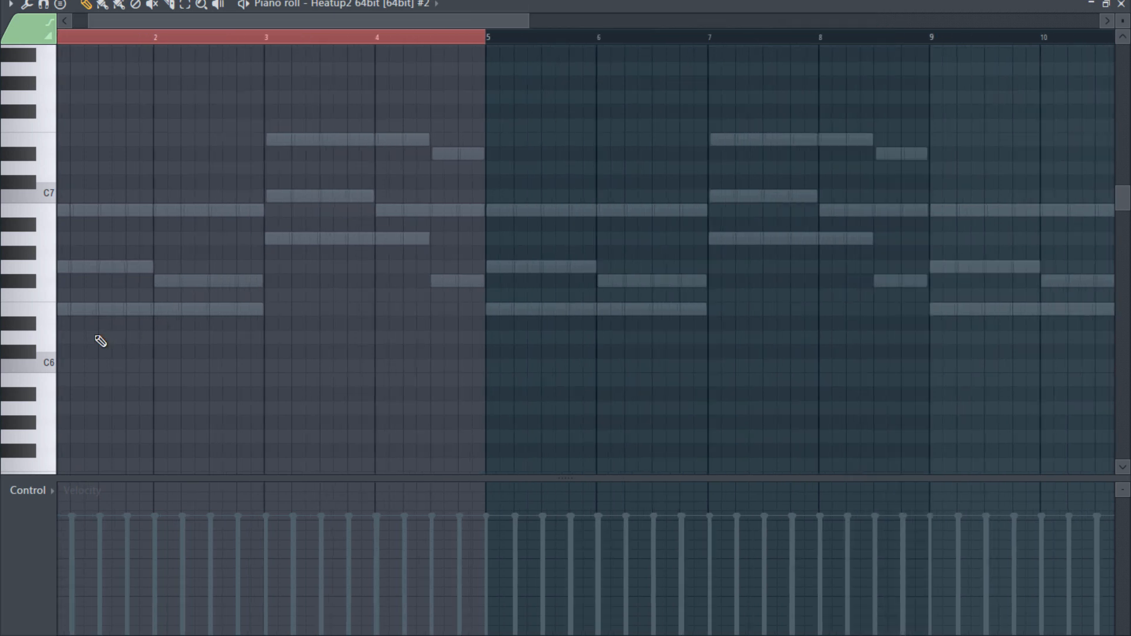
drag(189, 24, 116, 108)
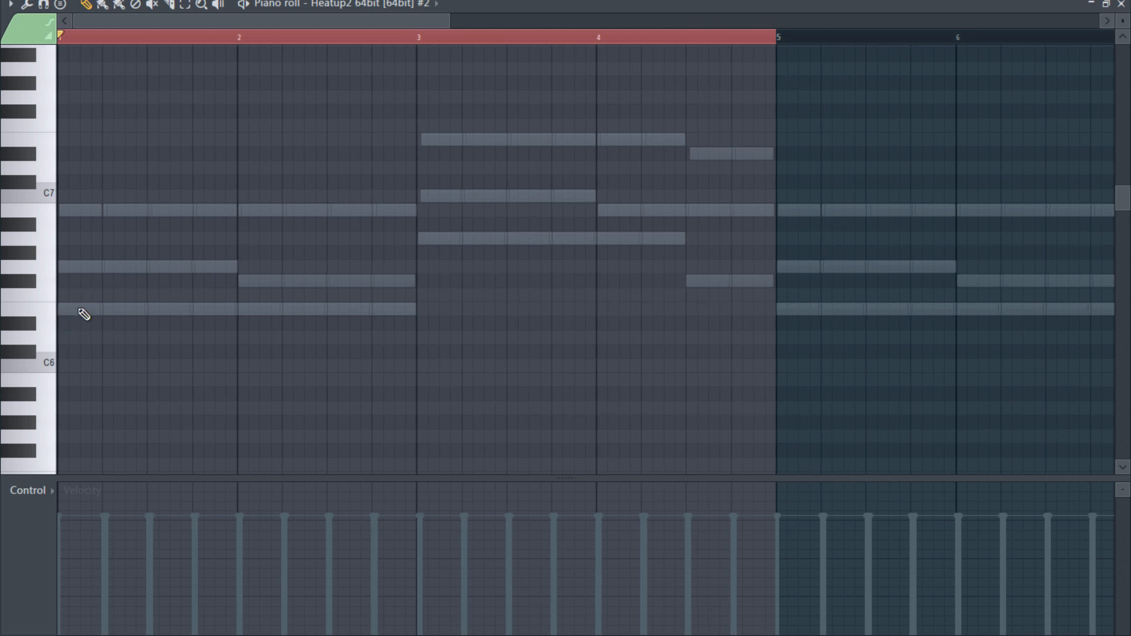
click(67, 313)
click(91, 309)
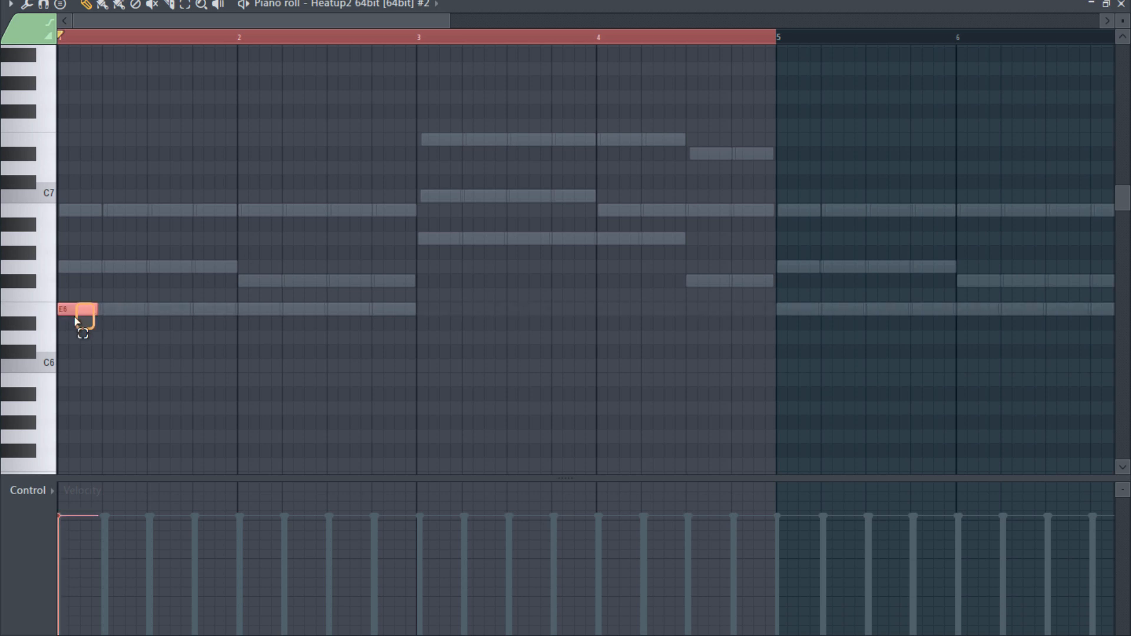
drag(96, 311, 64, 330)
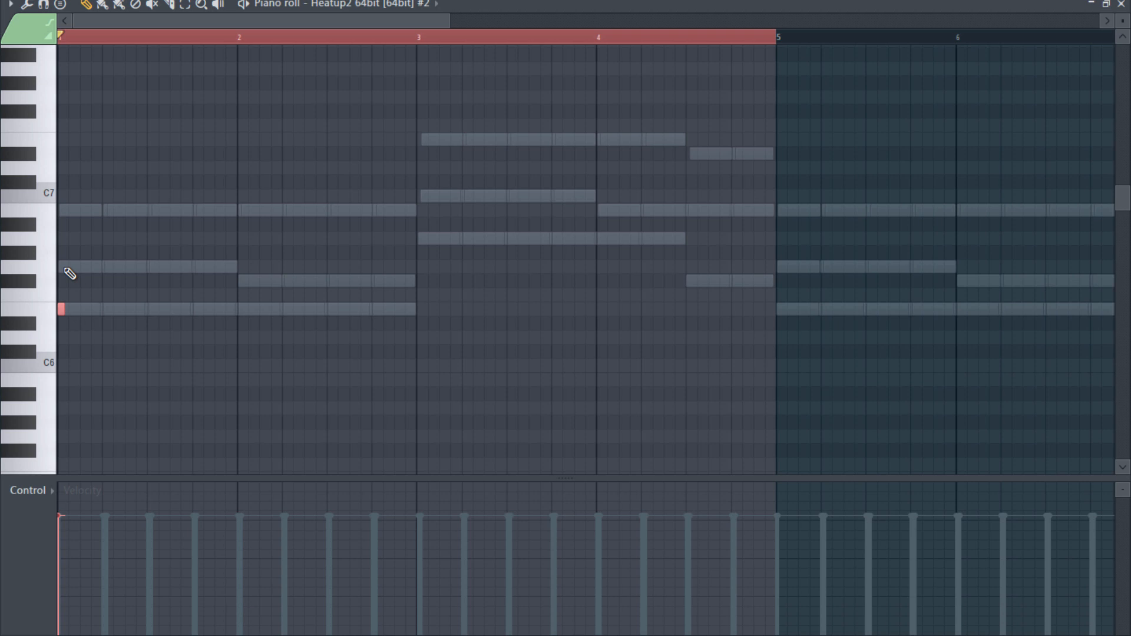
- Add half-step G6 and B6 notes one and two steps after the E6 note, and play the strum back
click(68, 267)
scroll(78, 309, up, 2)
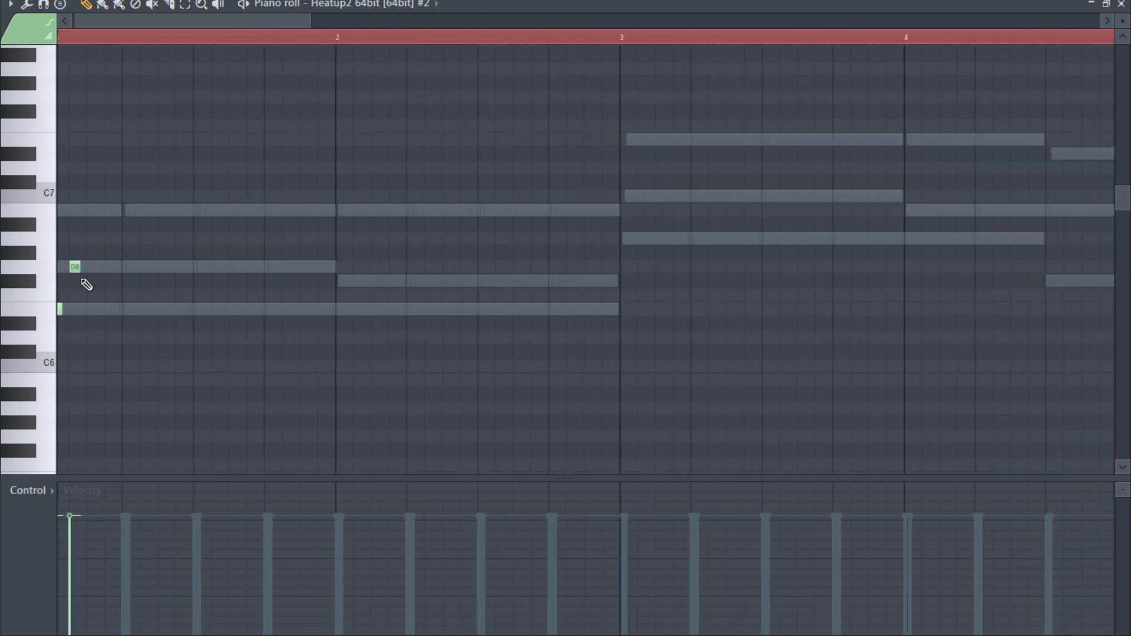
drag(122, 23, 97, 46)
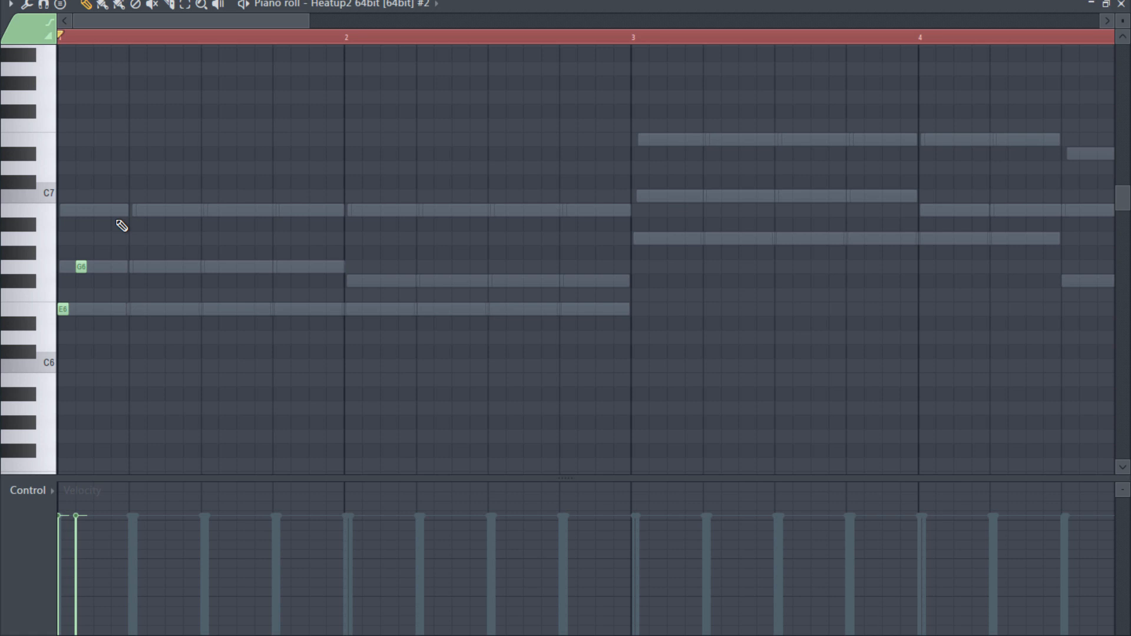
click(78, 210)
drag(84, 212, 102, 212)
key(space)
key(space)
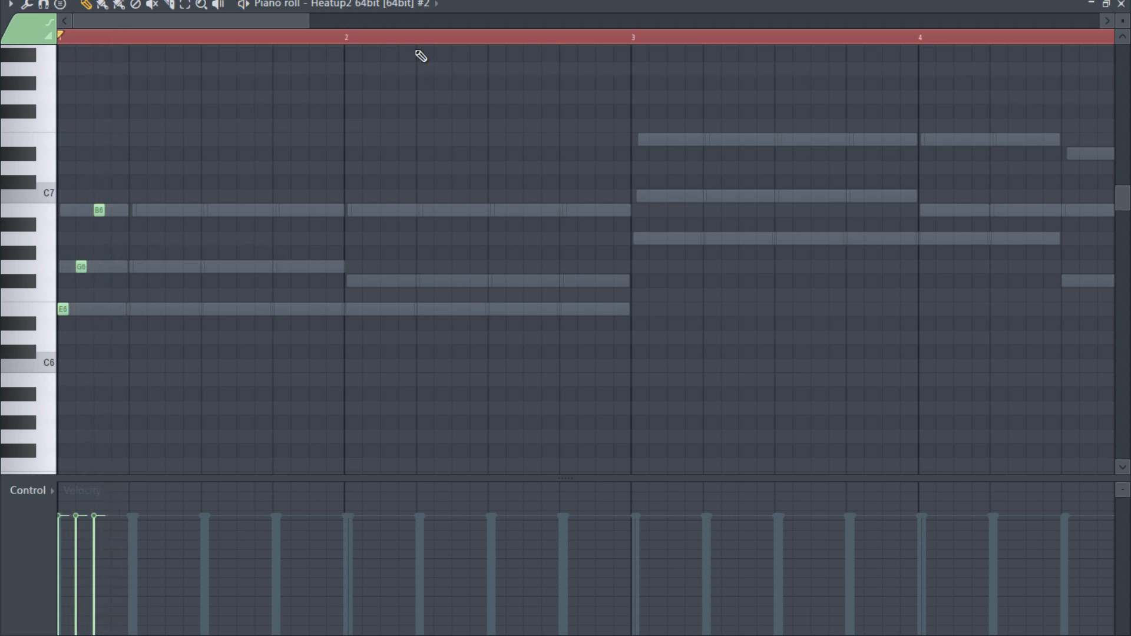
- Tighten the strum with 1/4 step snap, moving G6 to half a step and B6 to one step, then restore Step snap and audition it
click(507, 1)
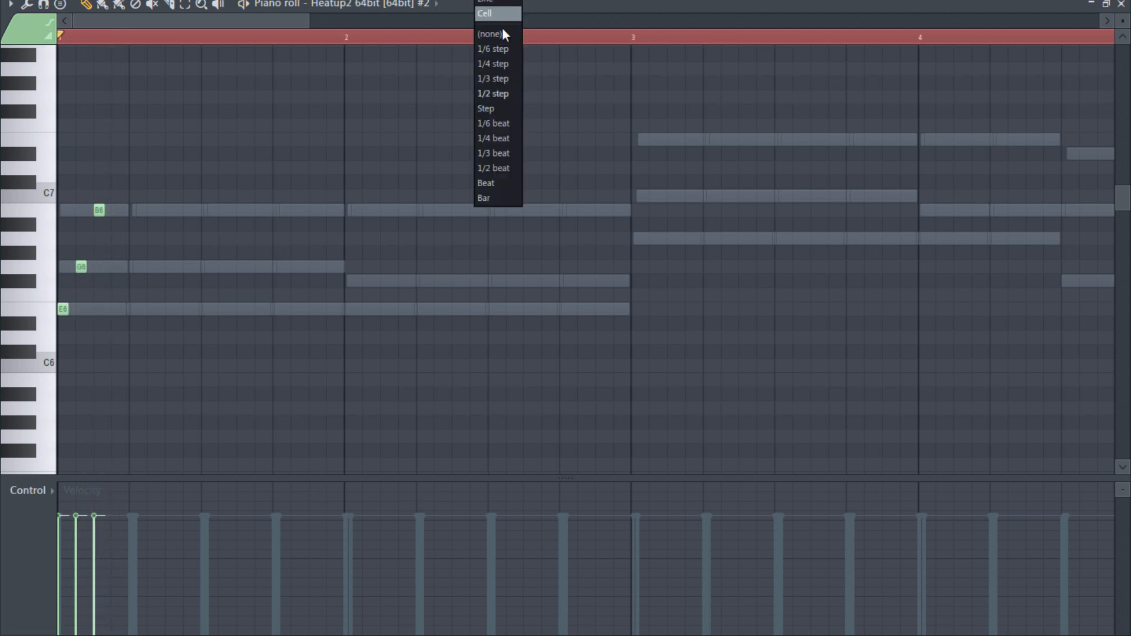
click(497, 64)
drag(80, 266, 70, 269)
drag(98, 211, 79, 210)
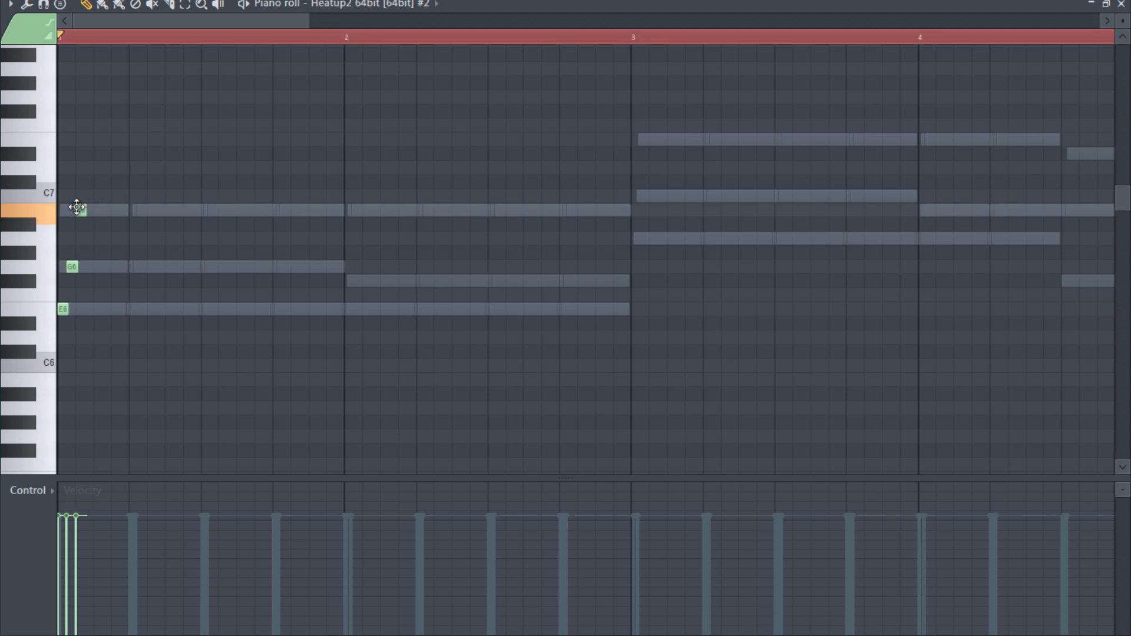
click(496, 1)
click(497, 123)
click(496, 1)
click(490, 109)
key(space)
key(space)
- Raise the velocity of the three strummed notes to maximum and play them back
drag(141, 172, 21, 338)
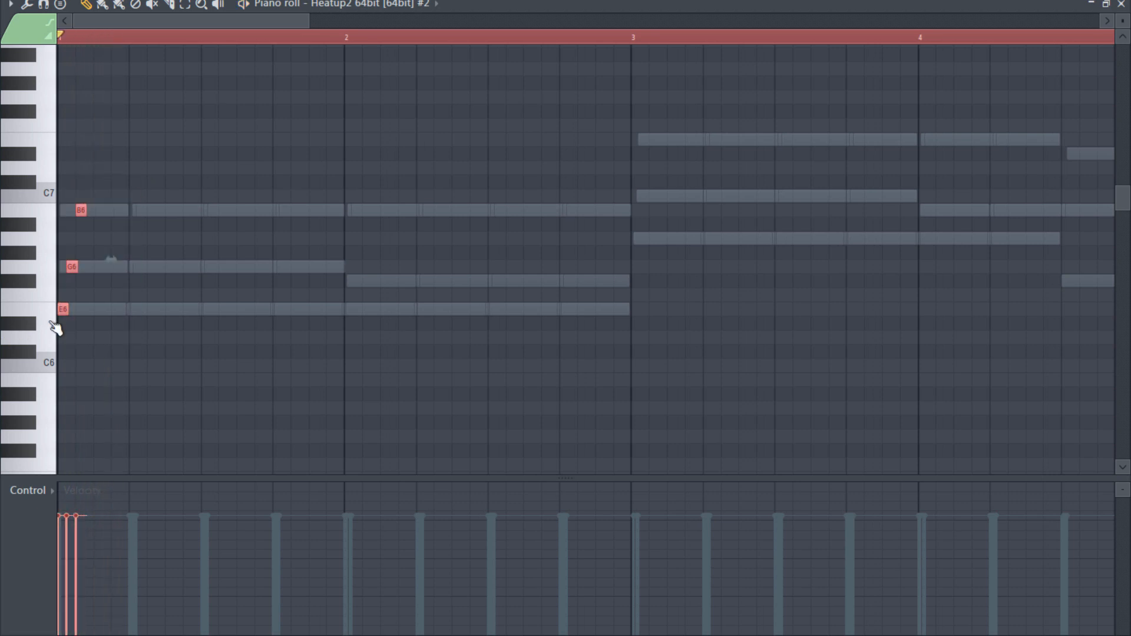
ctrl+click(269, 270)
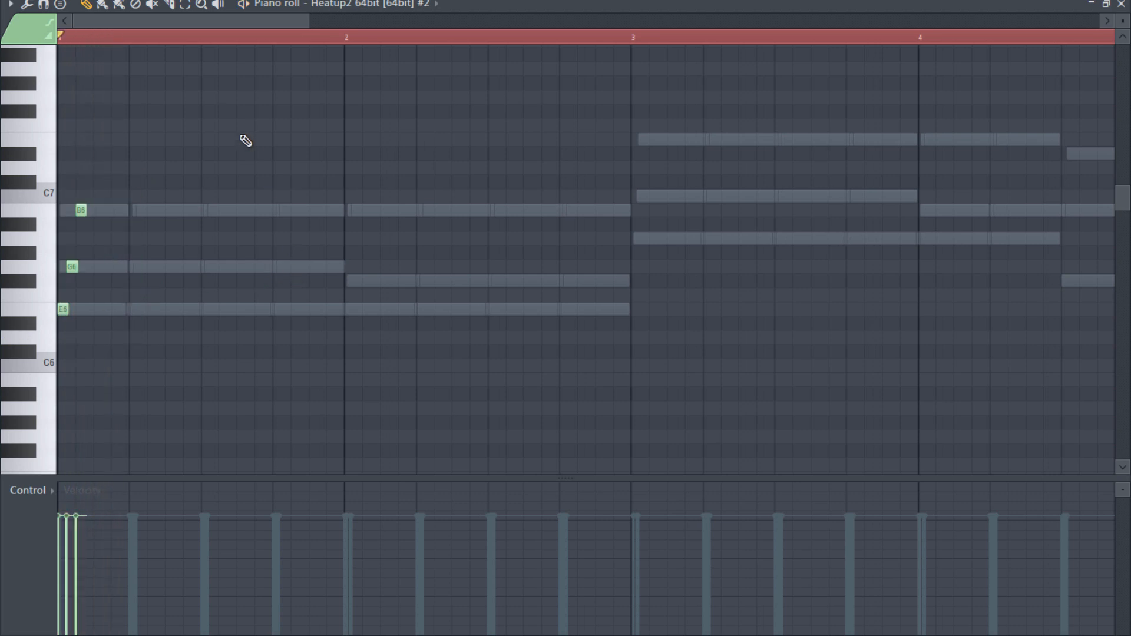
drag(240, 135, 48, 325)
scroll(189, 265, up, 5)
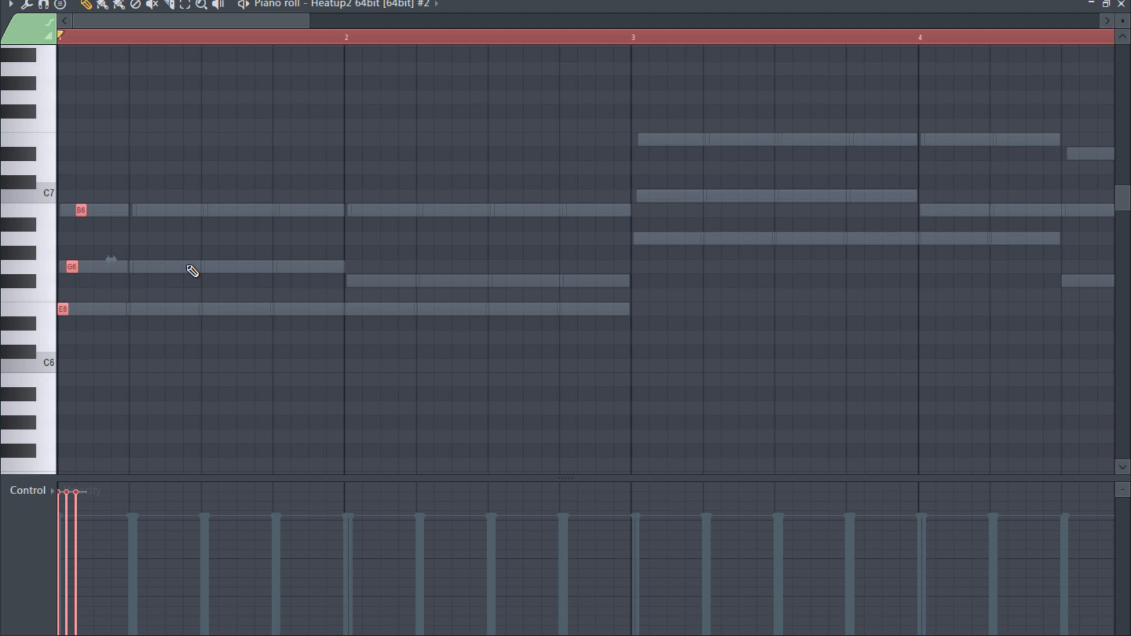
ctrl+click(212, 234)
key(space)
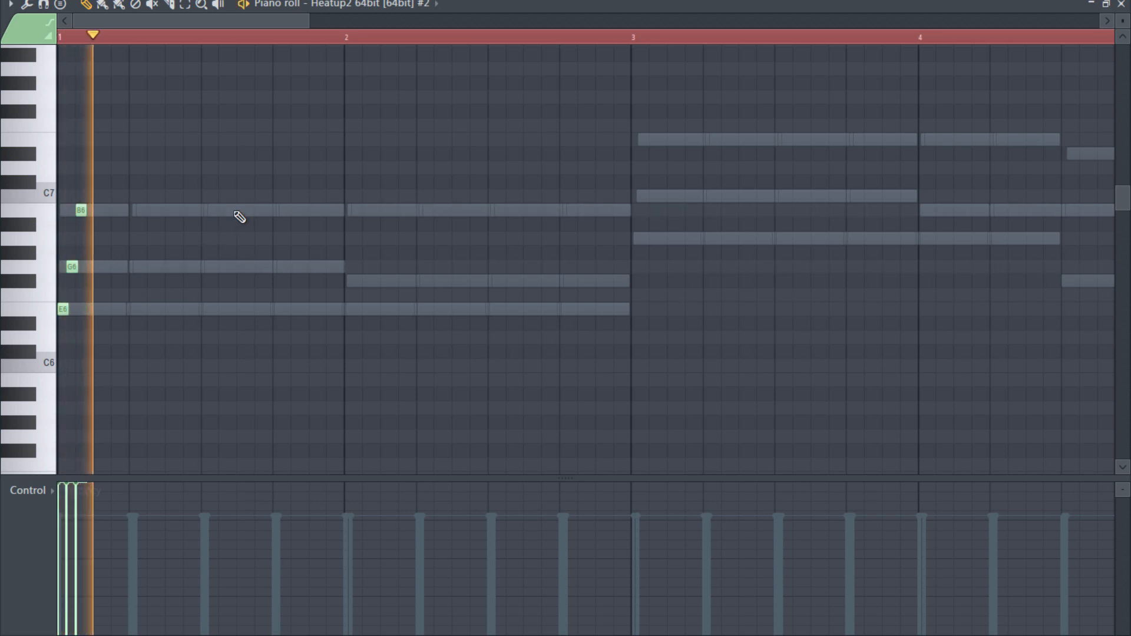
key(space)
- Duplicate the three-note strum into four repeats, each starting two steps after the previous one
drag(144, 176, 62, 318)
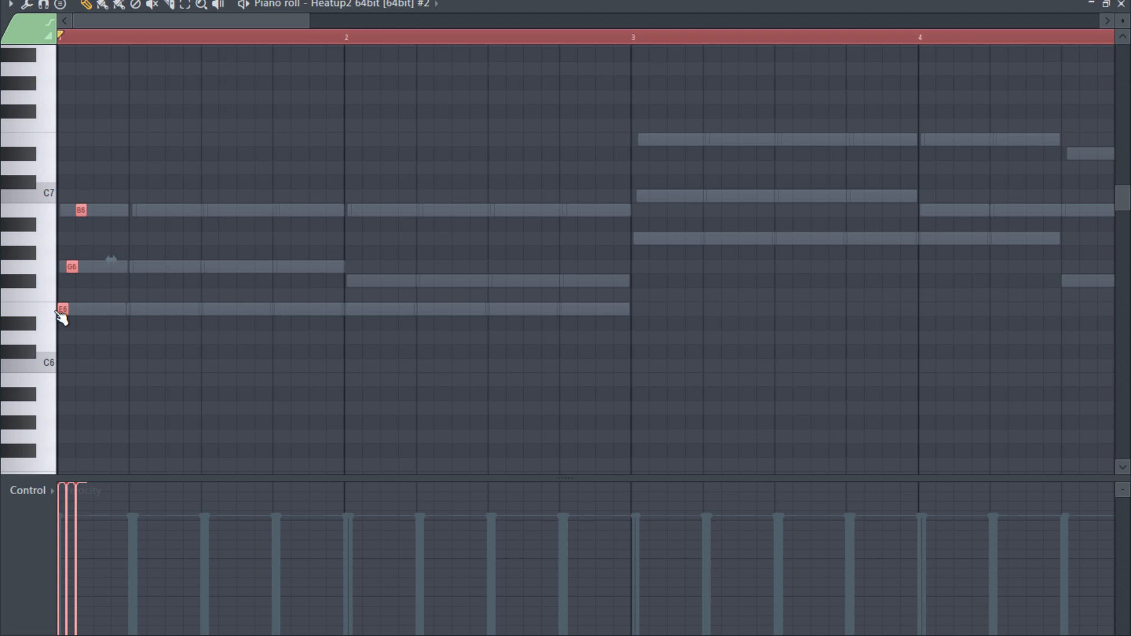
key(ctrl+b)
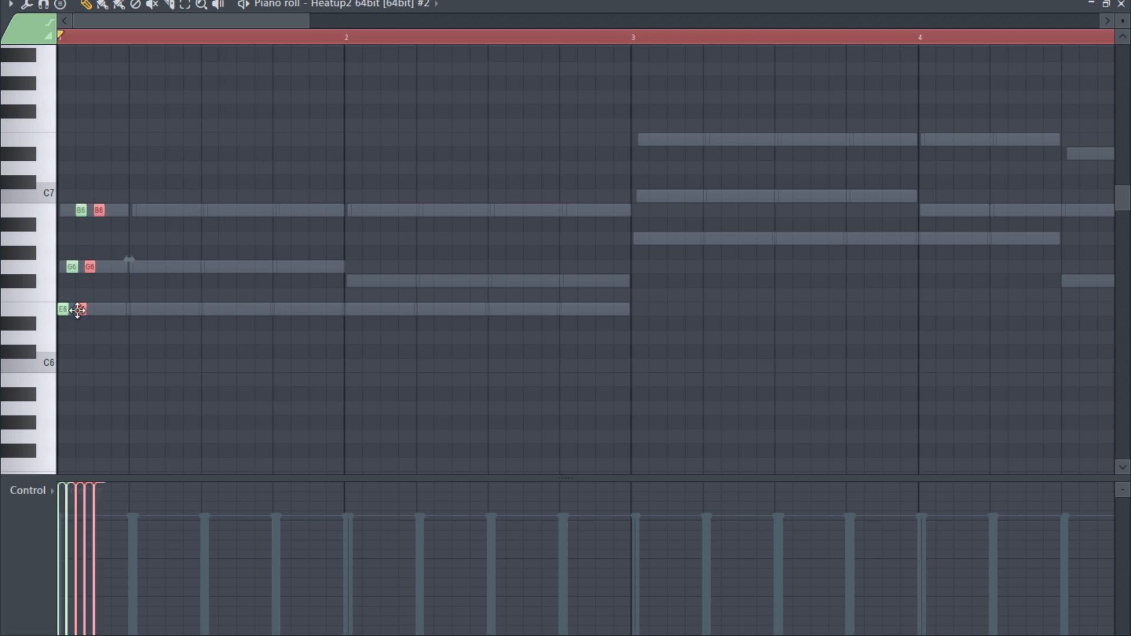
drag(77, 311, 98, 310)
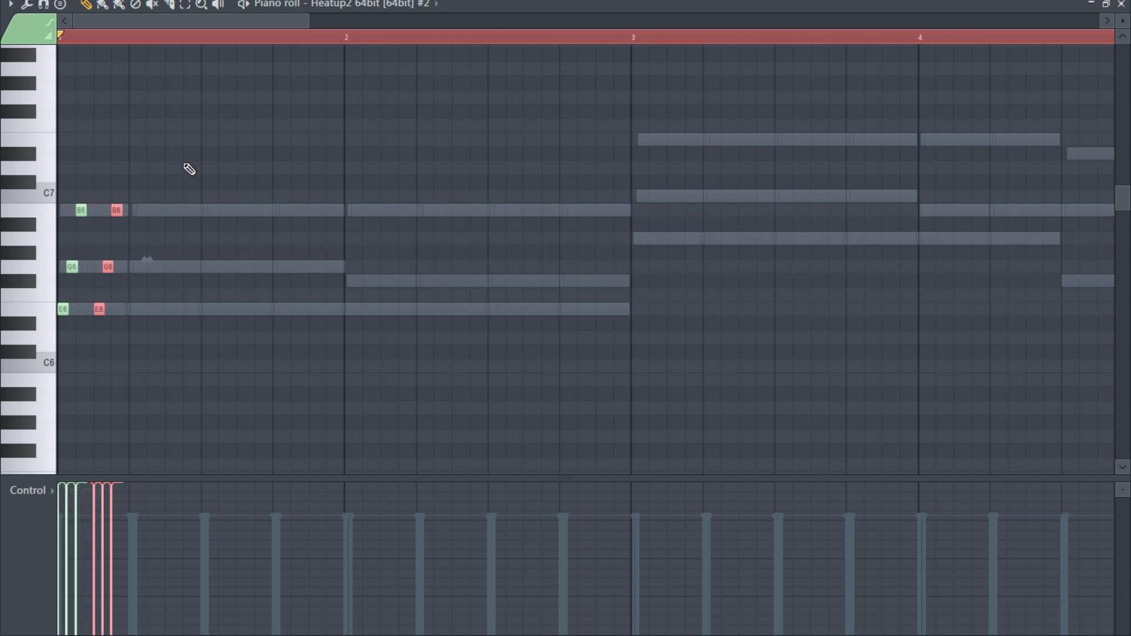
drag(177, 162, 20, 360)
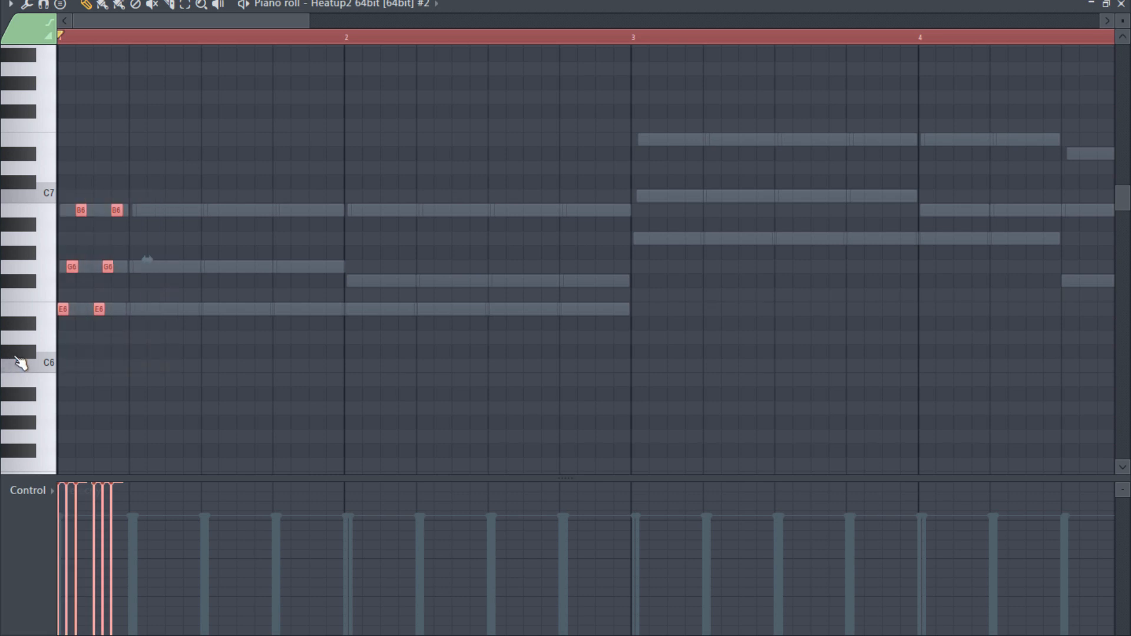
key(ctrl+b)
drag(81, 313, 136, 313)
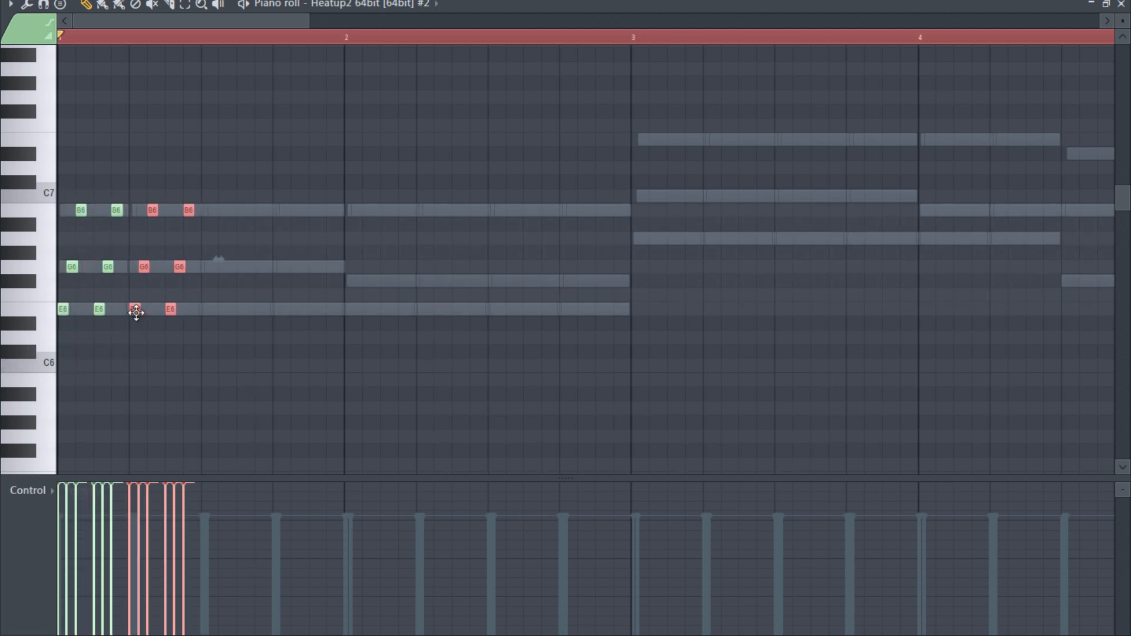
- Lower the velocities progressively across the second, third and fourth strums to form a fade, and audition it
drag(256, 177, 93, 383)
drag(95, 532, 123, 534)
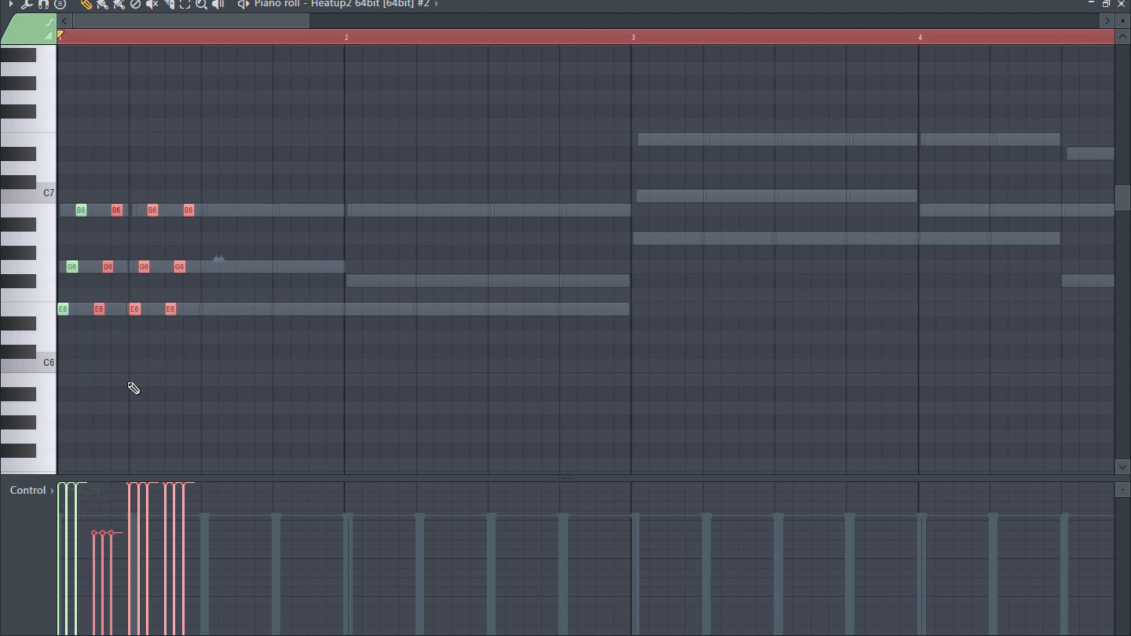
drag(126, 579, 192, 611)
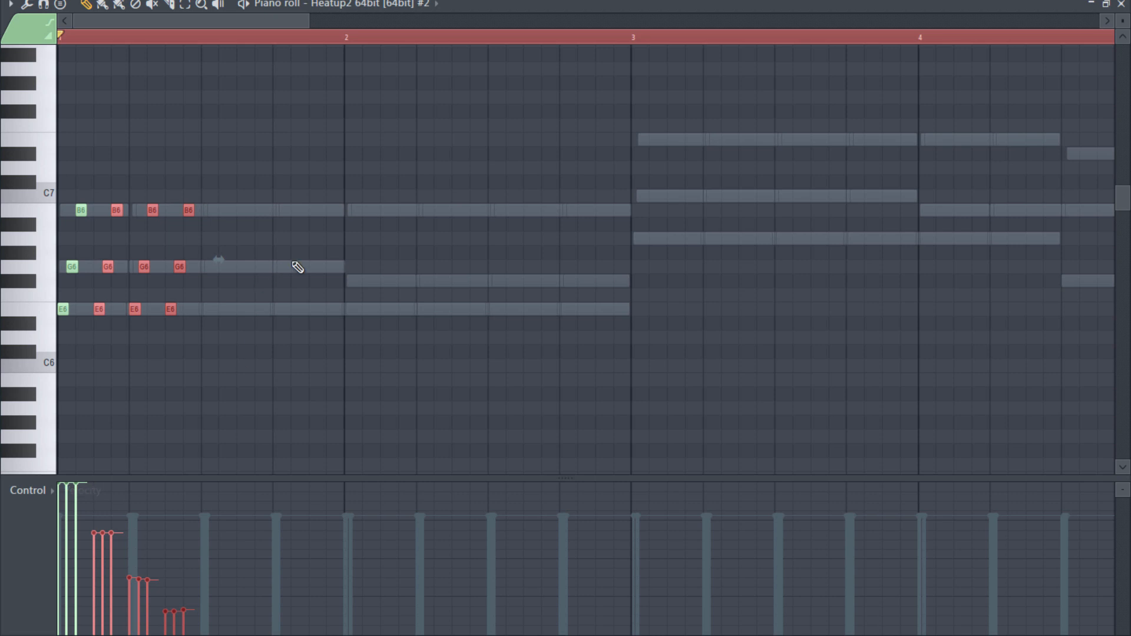
key(ctrl+d)
key(space)
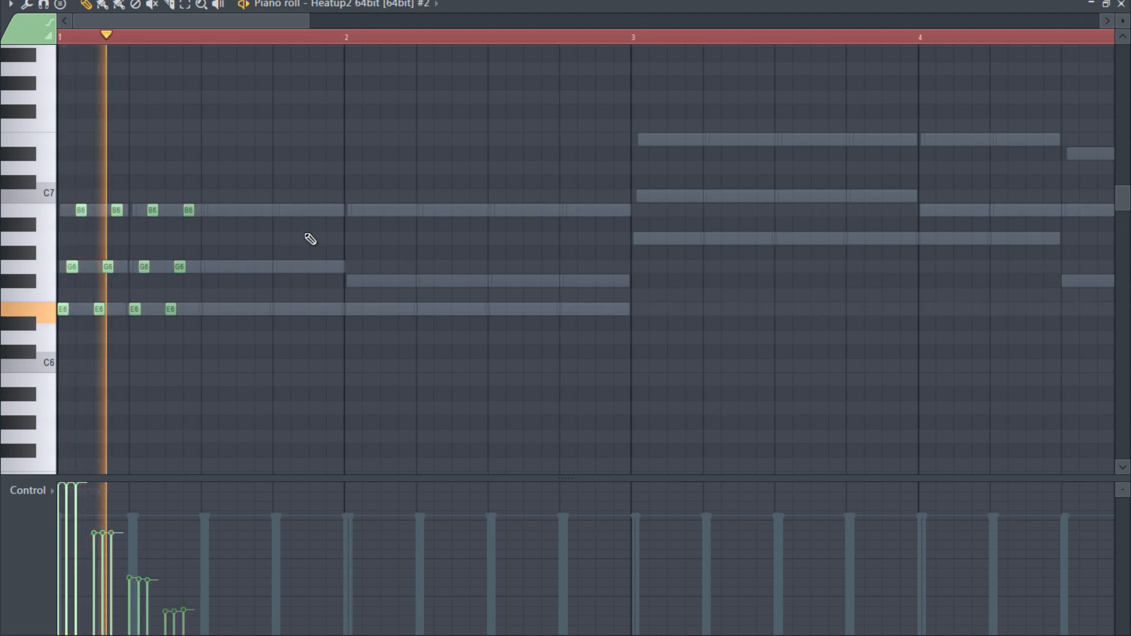
key(space)
- Add a fifth strum two steps after the fourth, reshape the velocities of strums two to five into an even fade, and audition it
drag(207, 279, 177, 347)
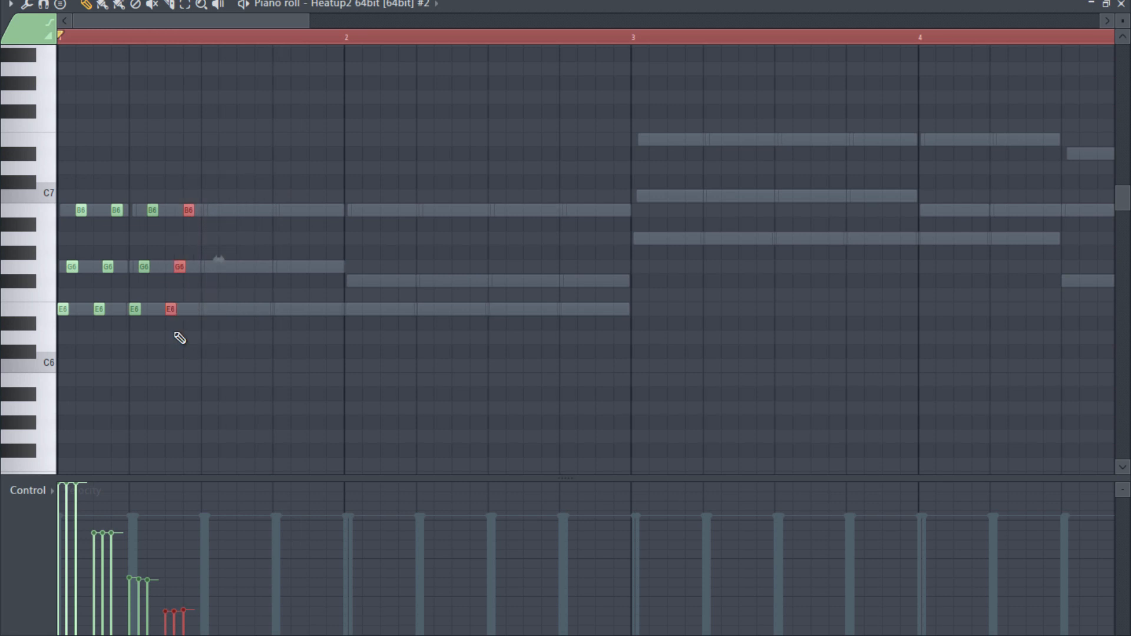
key(ctrl+b)
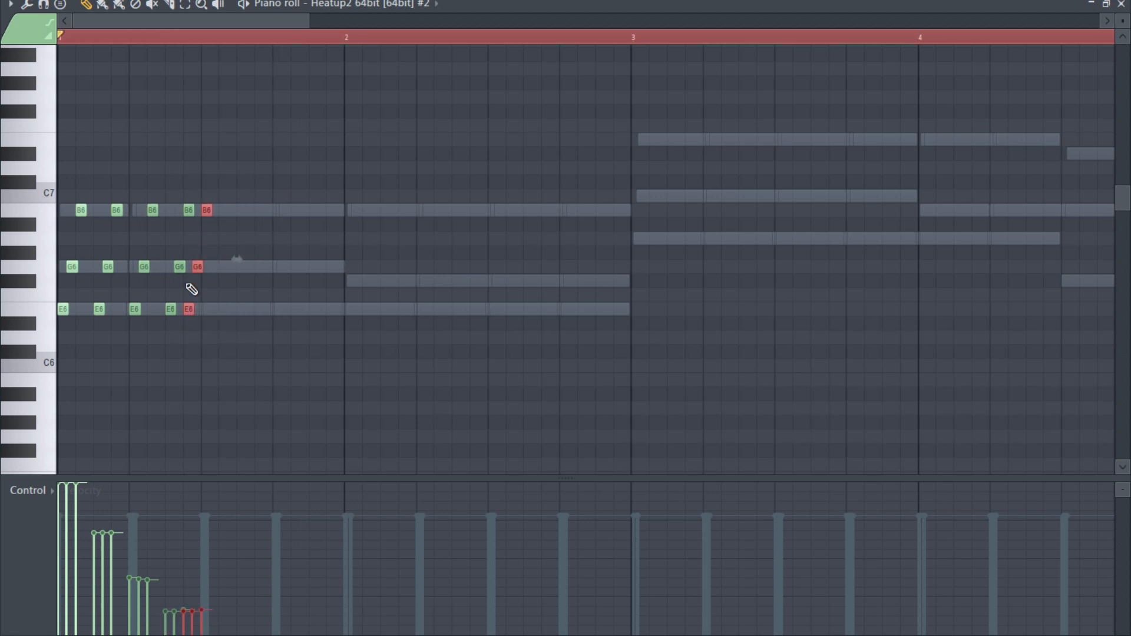
drag(279, 147, 103, 371)
drag(95, 521, 194, 588)
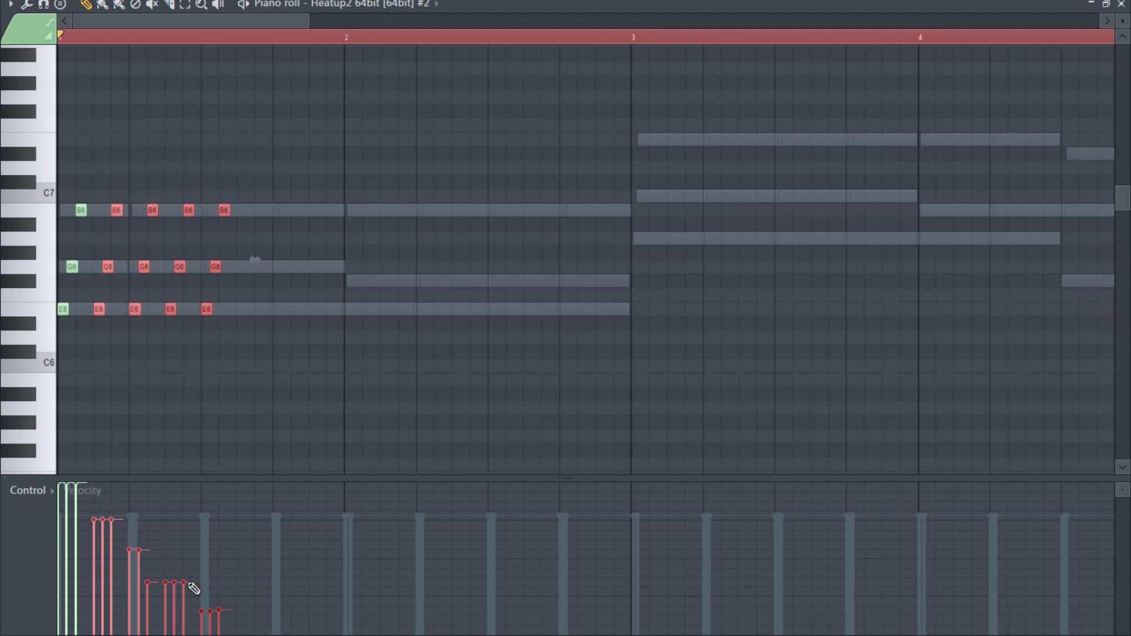
click(148, 551)
drag(197, 618, 219, 617)
right_click(415, 318)
key(space)
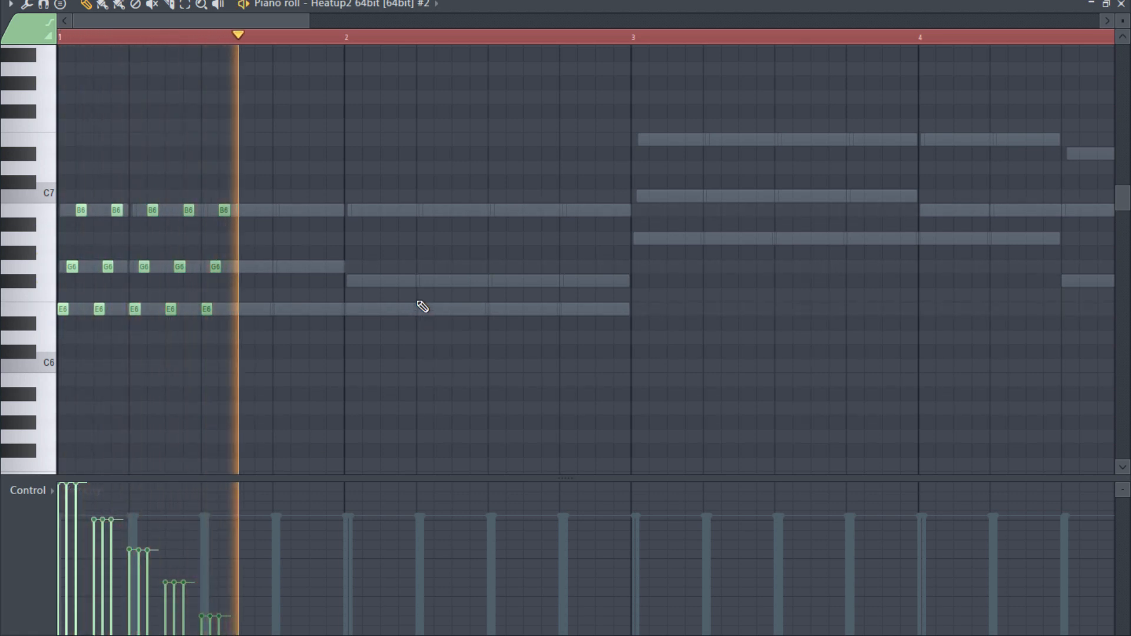
key(space)
- Duplicate the whole five-strum pattern into bar 2 and align its first note with the bar start using Step snap
key(ctrl+a)
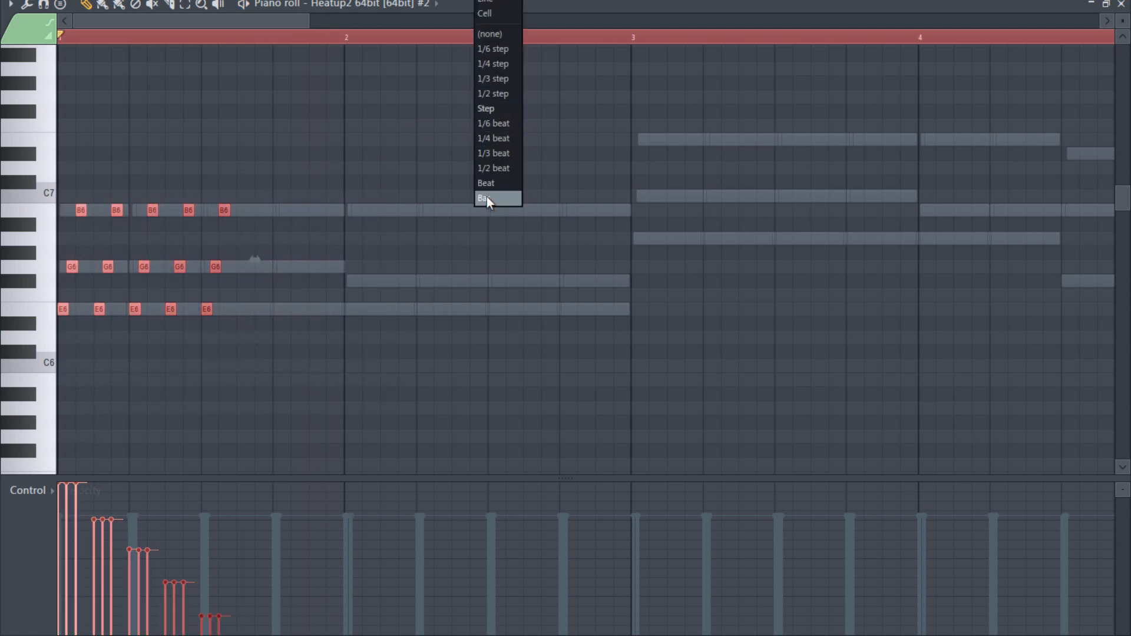
click(487, 197)
mouse_move(168, 311)
mouse_down()
mouse_move(186, 289)
mouse_move(146, 305)
mouse_move(366, 305)
mouse_up()
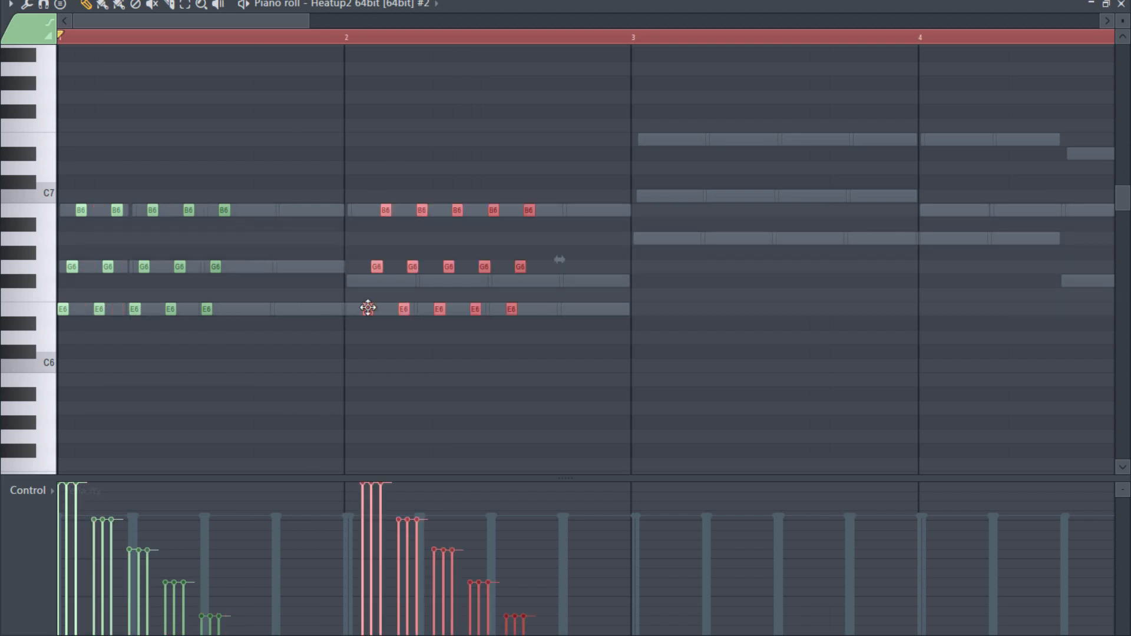
click(495, 8)
click(487, 108)
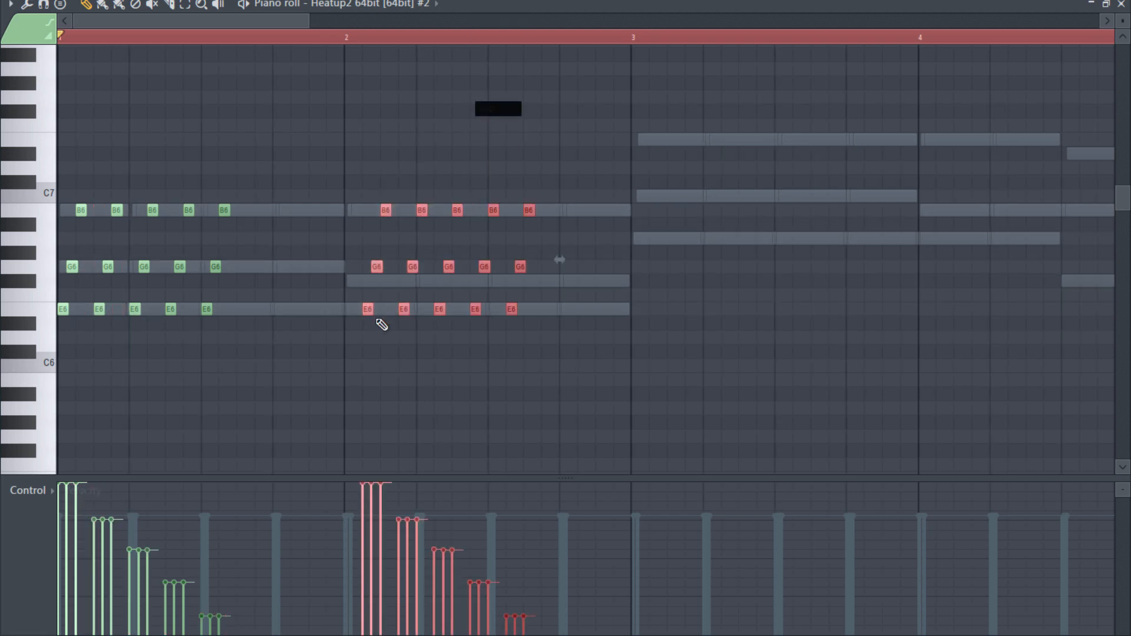
drag(361, 310, 349, 315)
- Lower the five G6 notes in bar 2 by one semitone to F#6 and select all notes in bars 1 and 2
drag(593, 232, 346, 270)
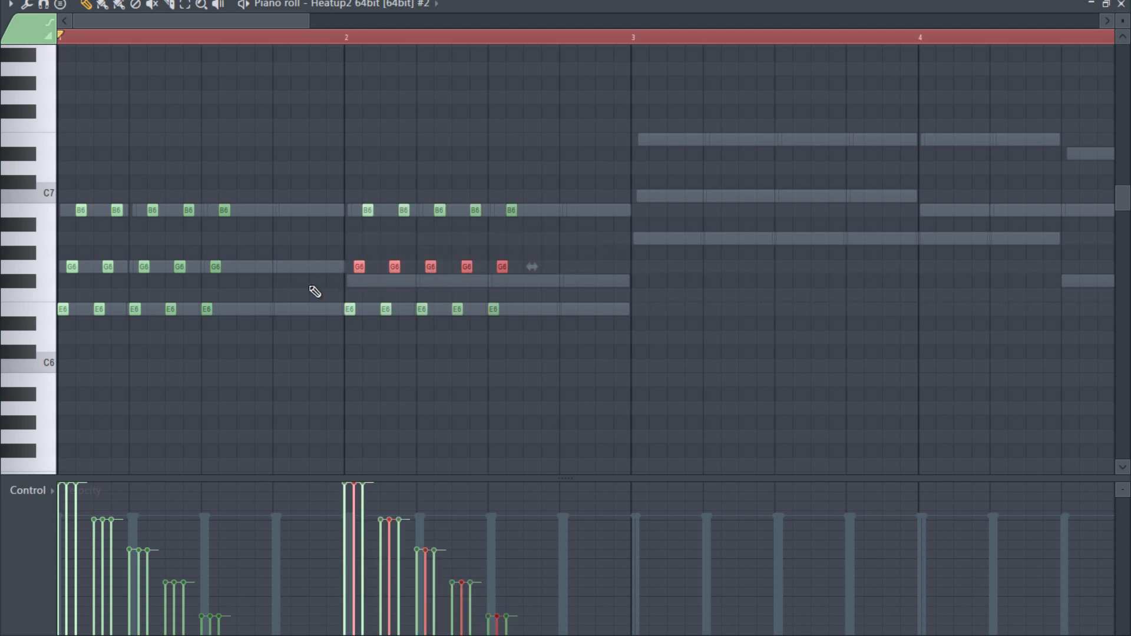
key(shift+Down)
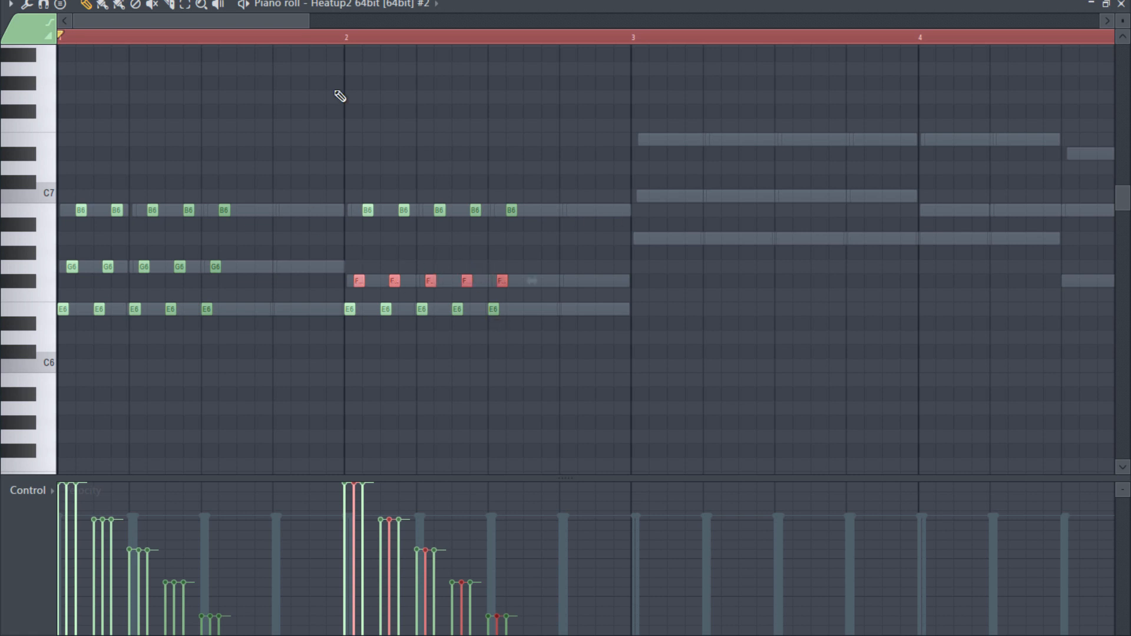
drag(636, 118, 58, 353)
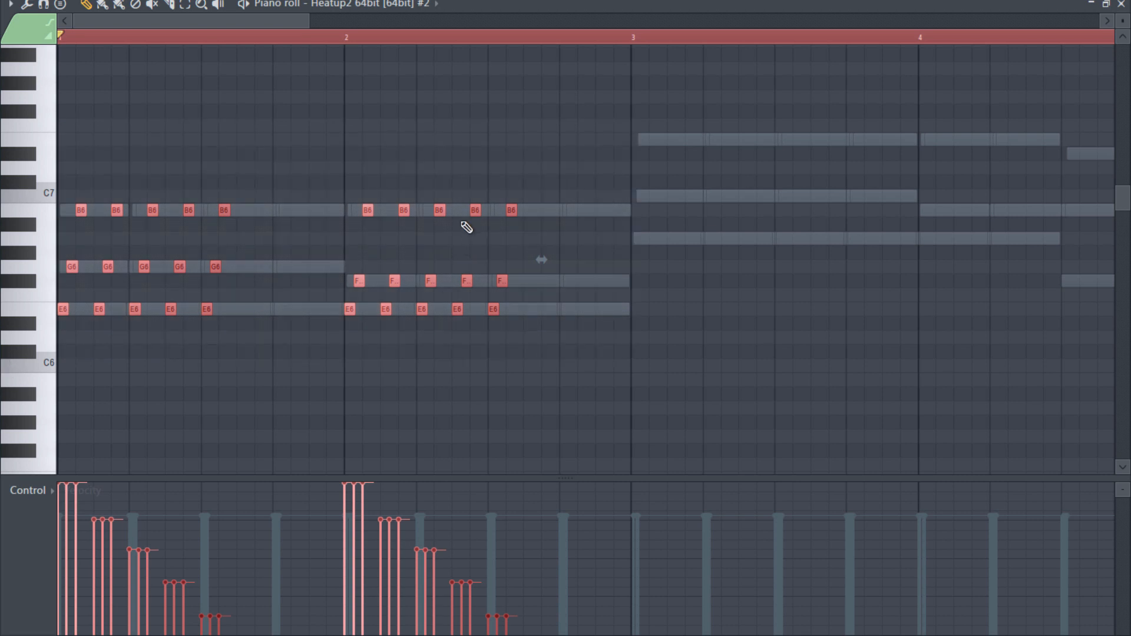
- Duplicate the bar 1 and 2 notes into bars 3 and 4 and raise bar 3's five B6 notes one semitone to C7
mouse_move(286, 21)
mouse_down()
mouse_move(401, 33)
mouse_move(294, 36)
mouse_up()
key(ctrl+b)
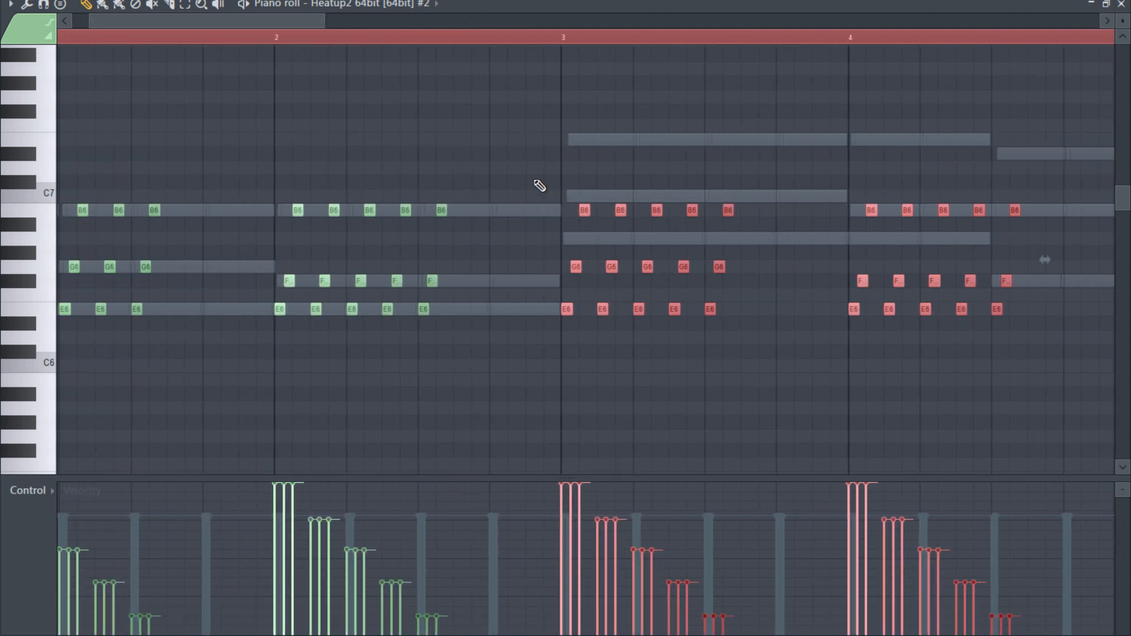
drag(536, 182, 753, 222)
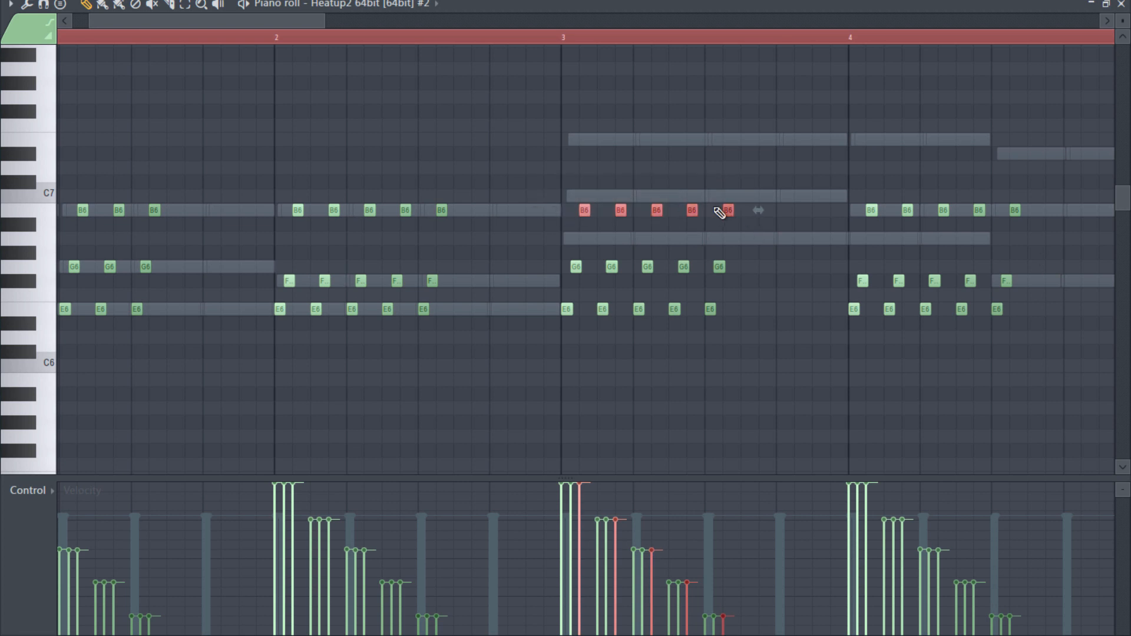
key(shift+Up)
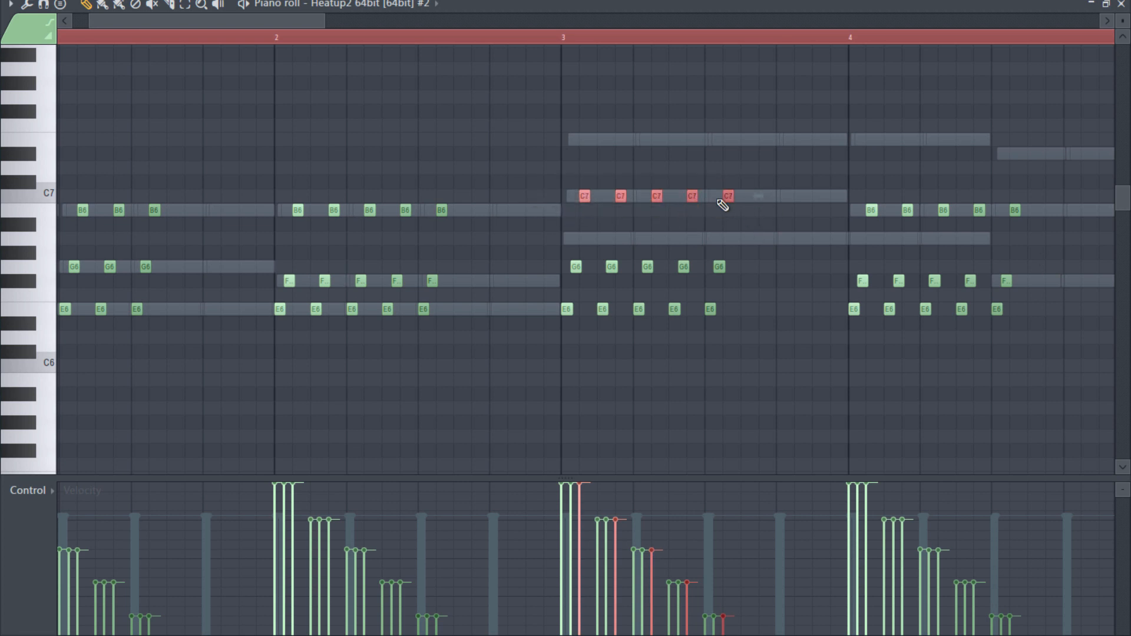
- Copy bar 3's five G6 notes one semitone up and shift the copies half a step later using 1/2 step snap
drag(752, 247, 553, 281)
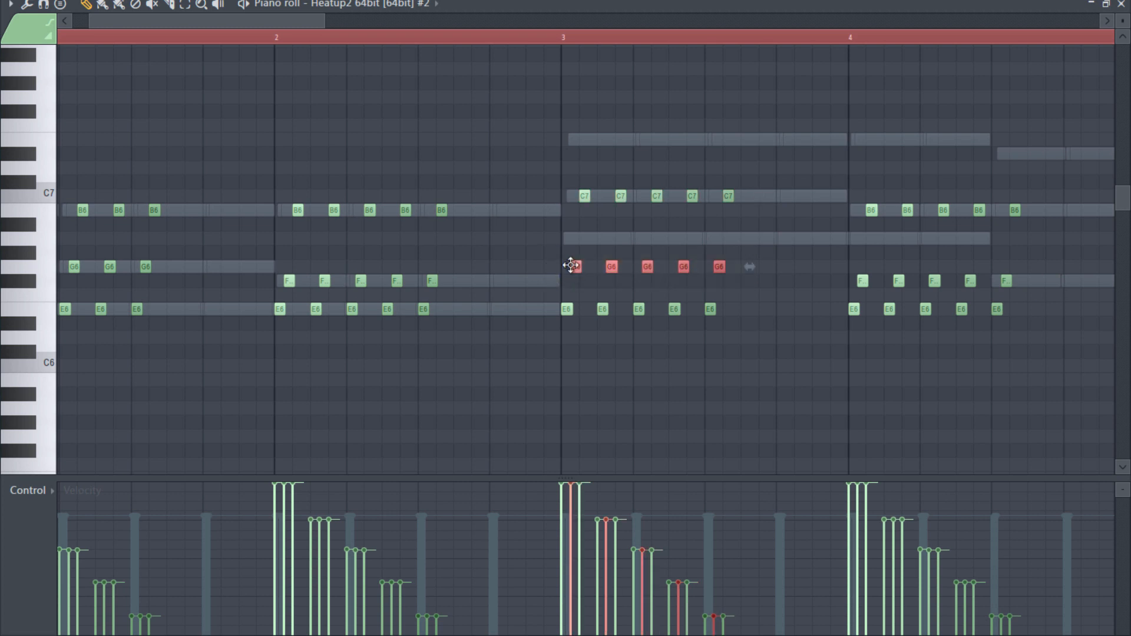
key(ctrl+v)
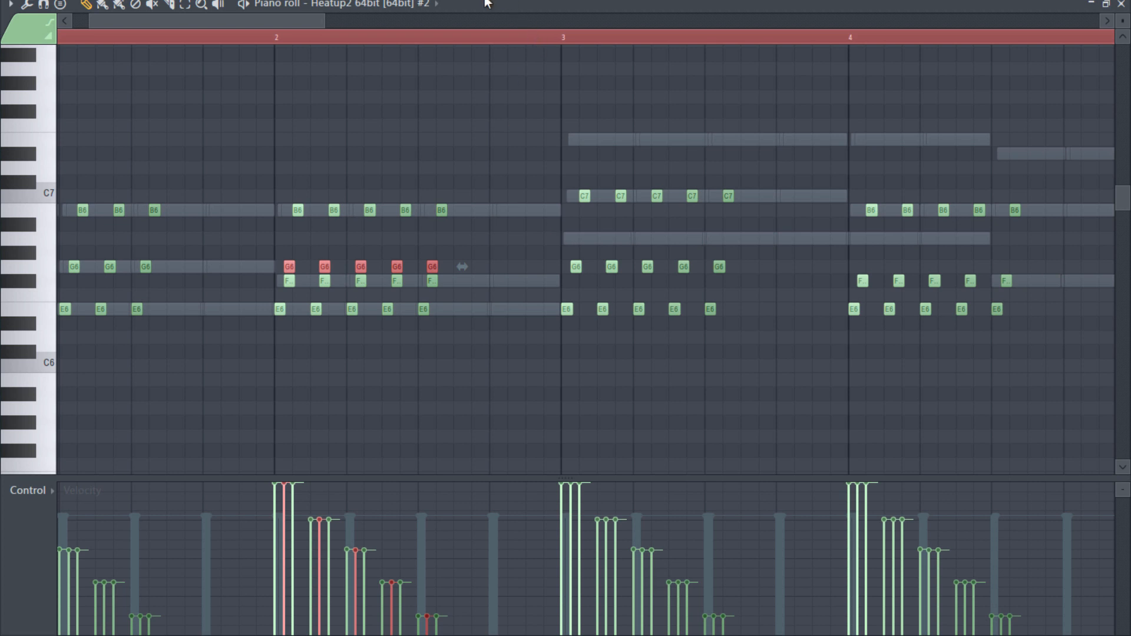
drag(324, 266, 611, 252)
click(500, 1)
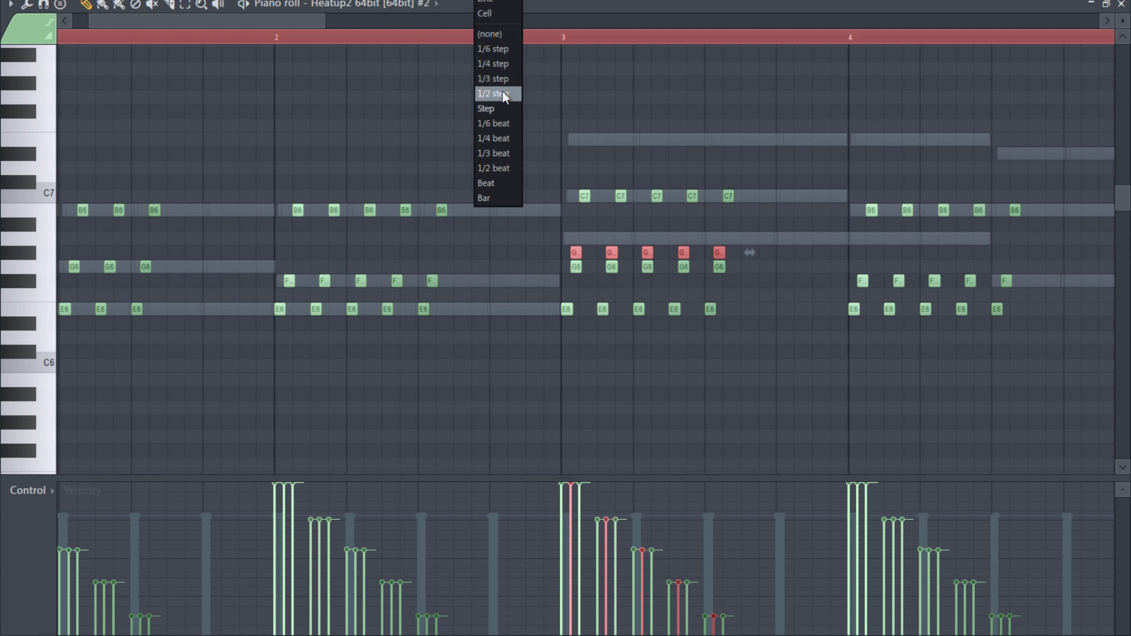
click(503, 93)
drag(573, 252, 589, 252)
- Shift bar 3's five C7 notes half a step later and audition the strum from just before bar 3
drag(558, 175, 745, 213)
drag(582, 197, 586, 202)
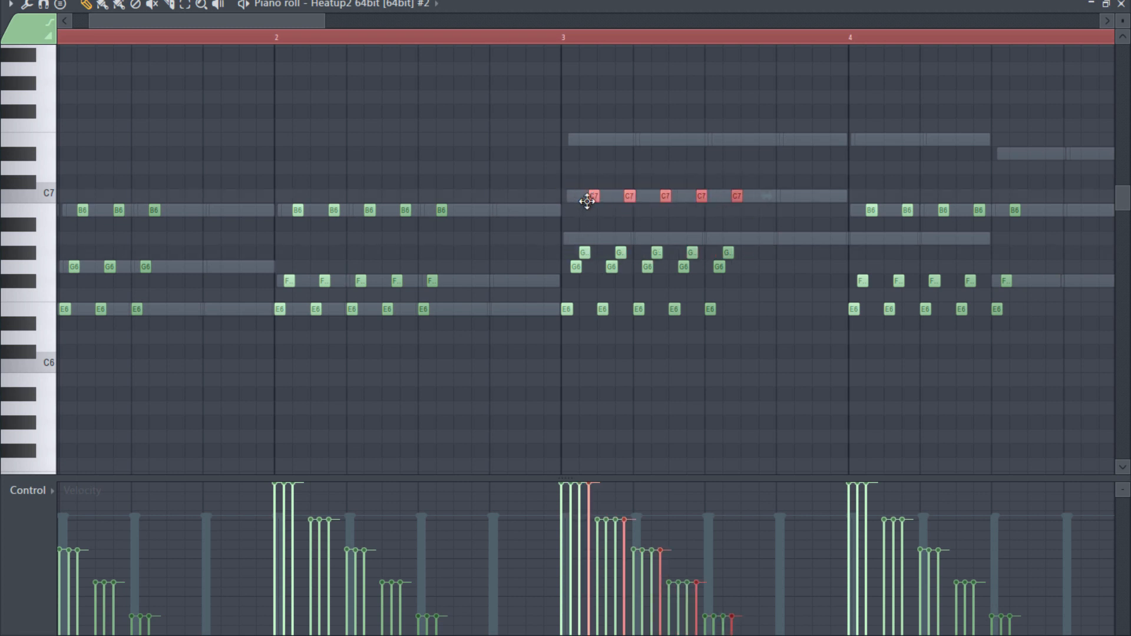
click(534, 38)
key(space)
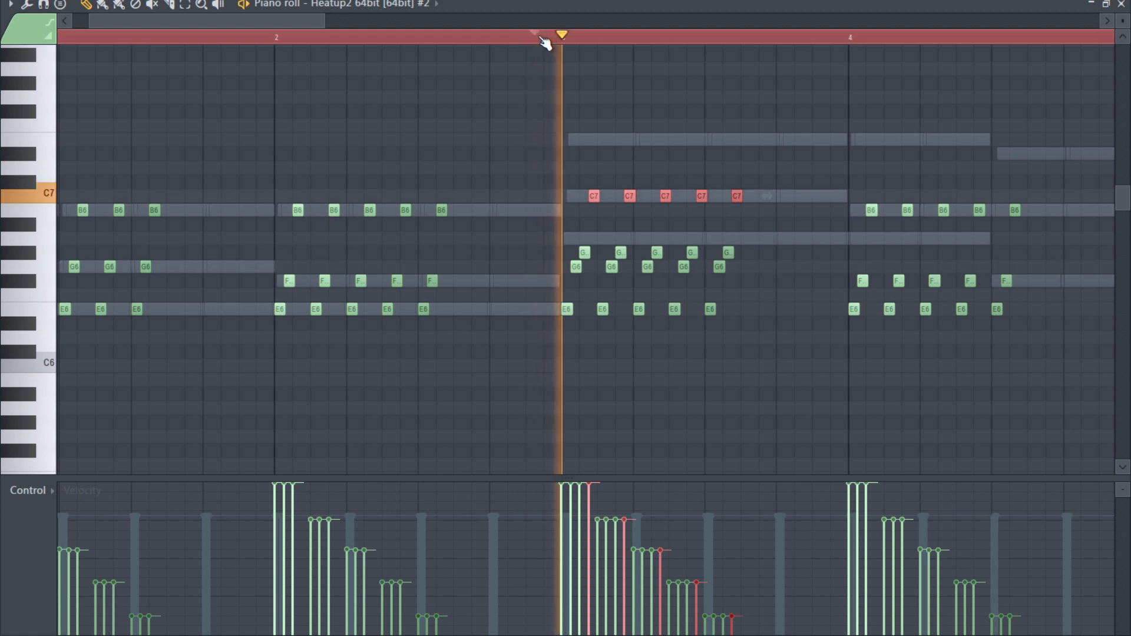
key(space)
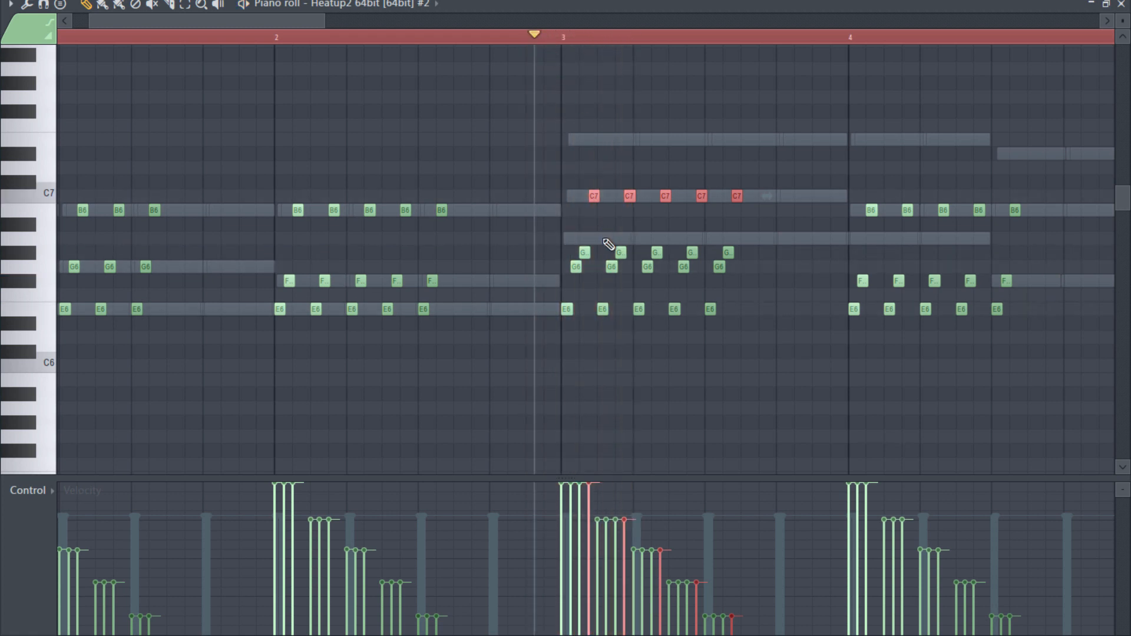
- Lower bar 3's two middle note rows one semitone to G6 and F#6, and audition bars 3 and 4
drag(522, 233, 762, 274)
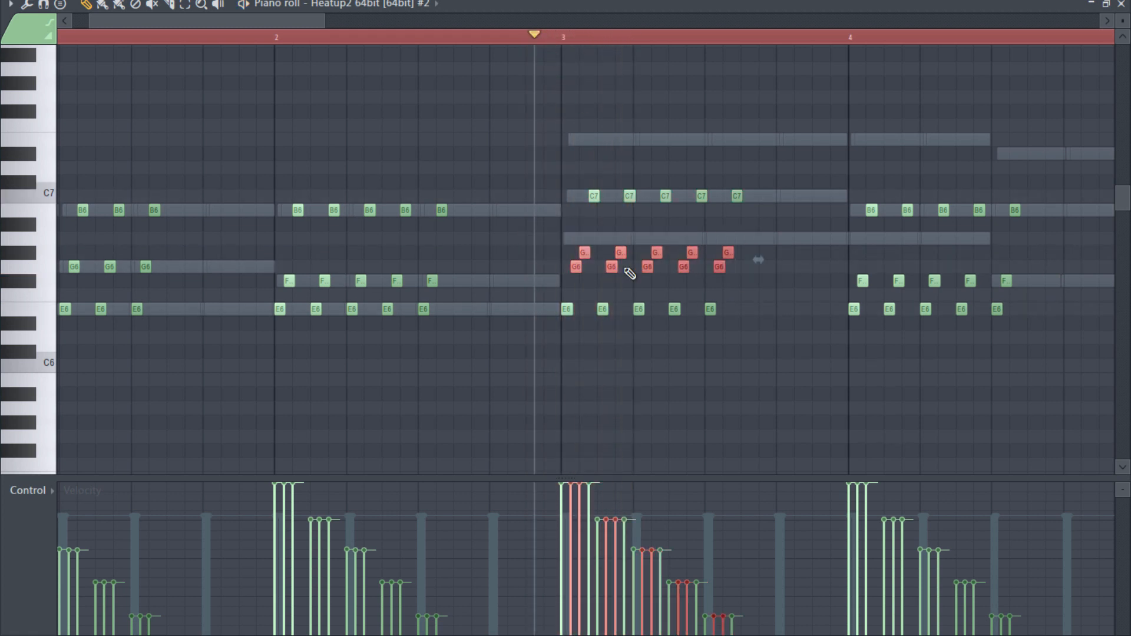
drag(574, 264, 575, 277)
key(space)
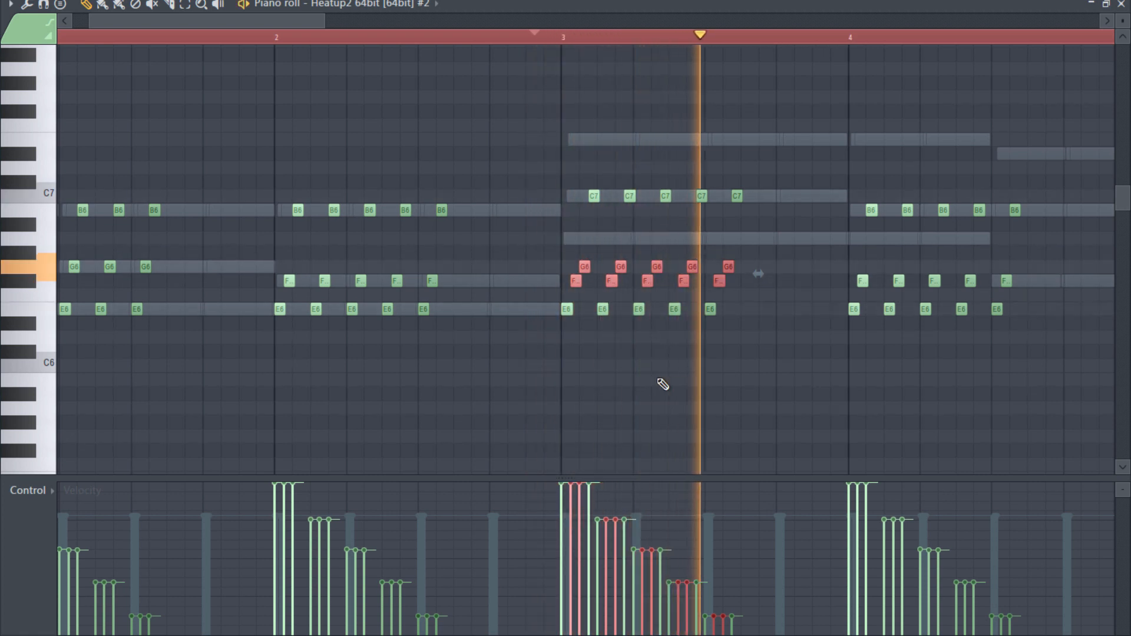
key(space)
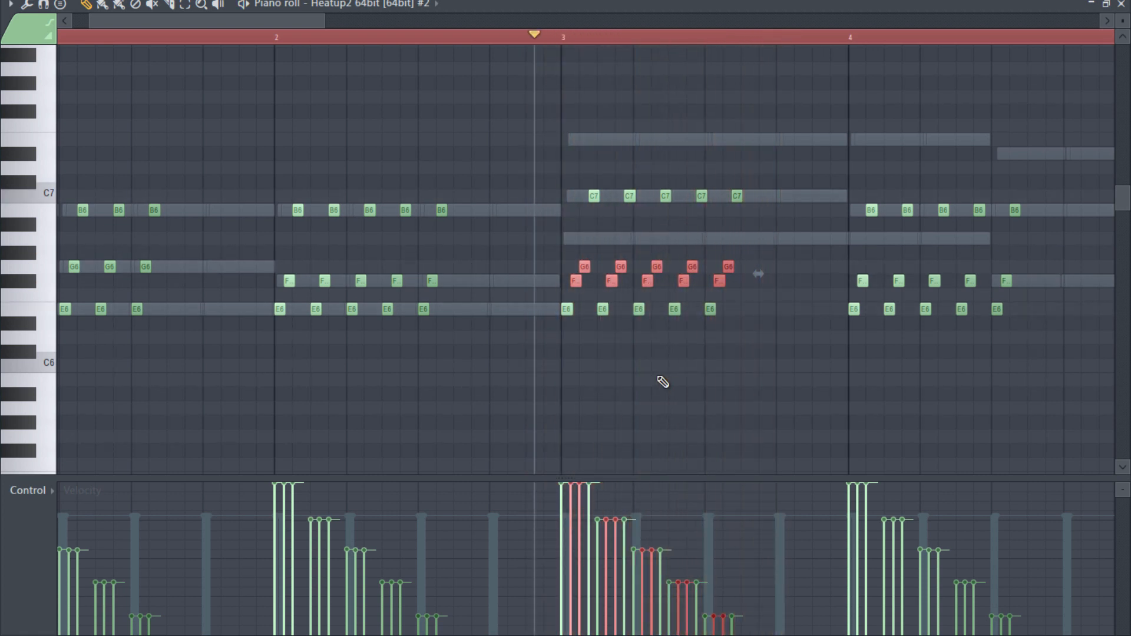
click(850, 37)
key(space)
key(space)
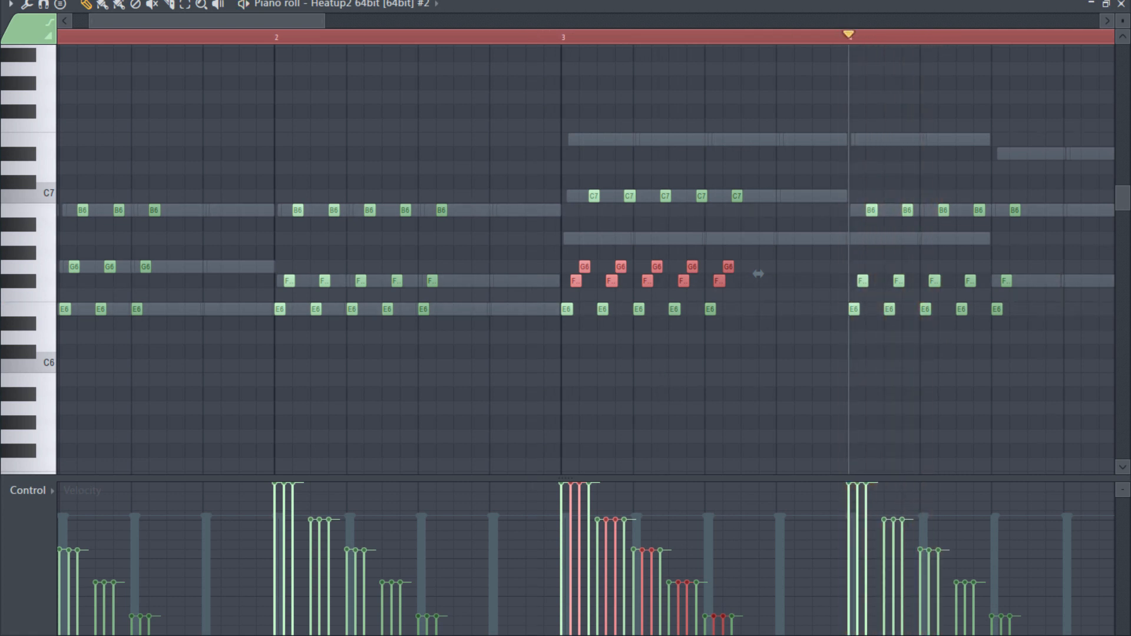
- Set the snap to Bar, select all notes of the echo pattern and play the four bars through
click(365, 1)
scroll(411, 91, down, 4)
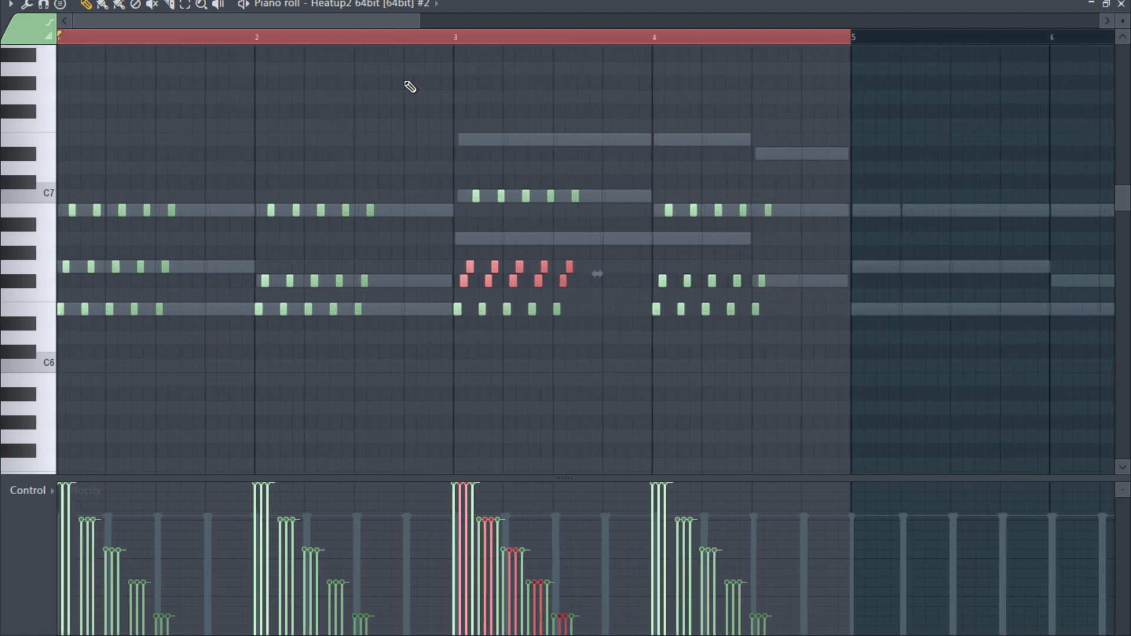
click(498, 2)
click(486, 198)
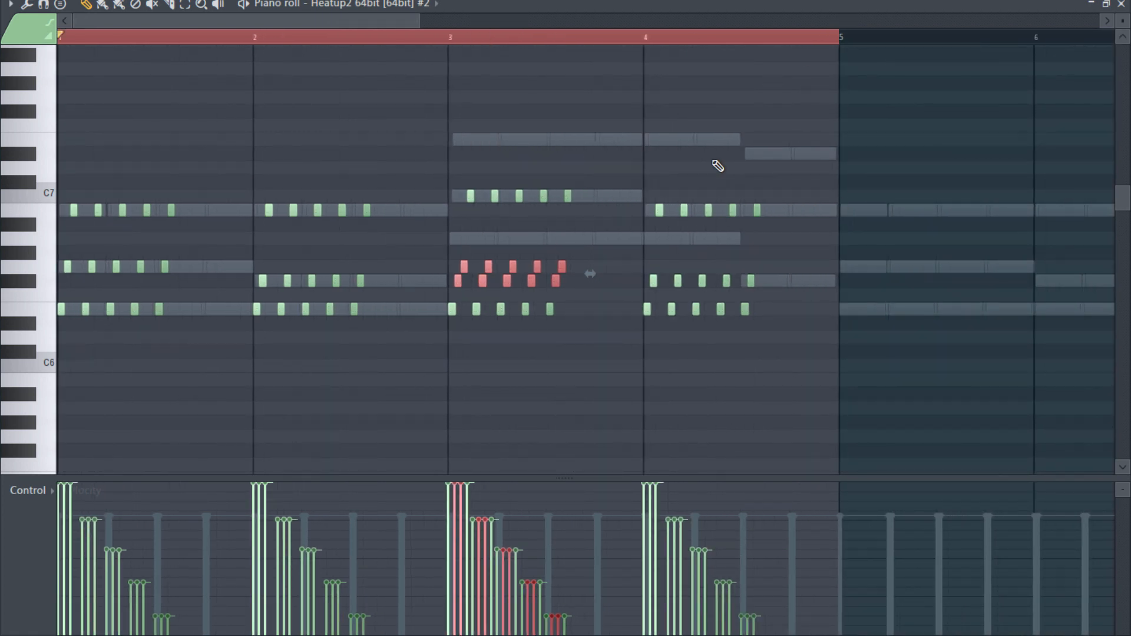
key(ctrl+a)
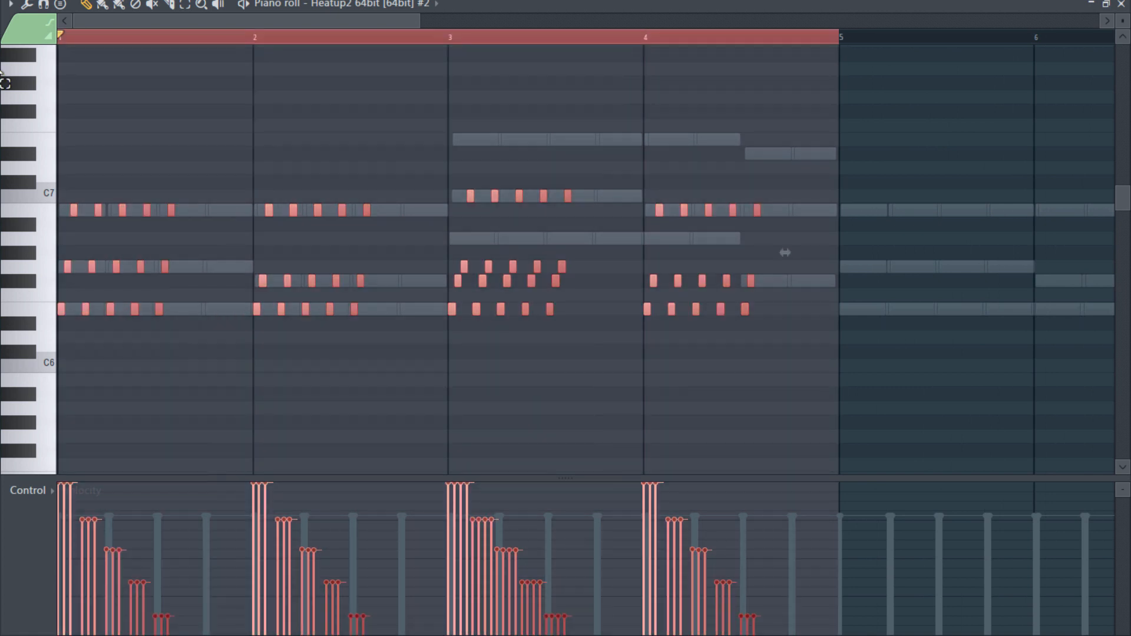
key(space)
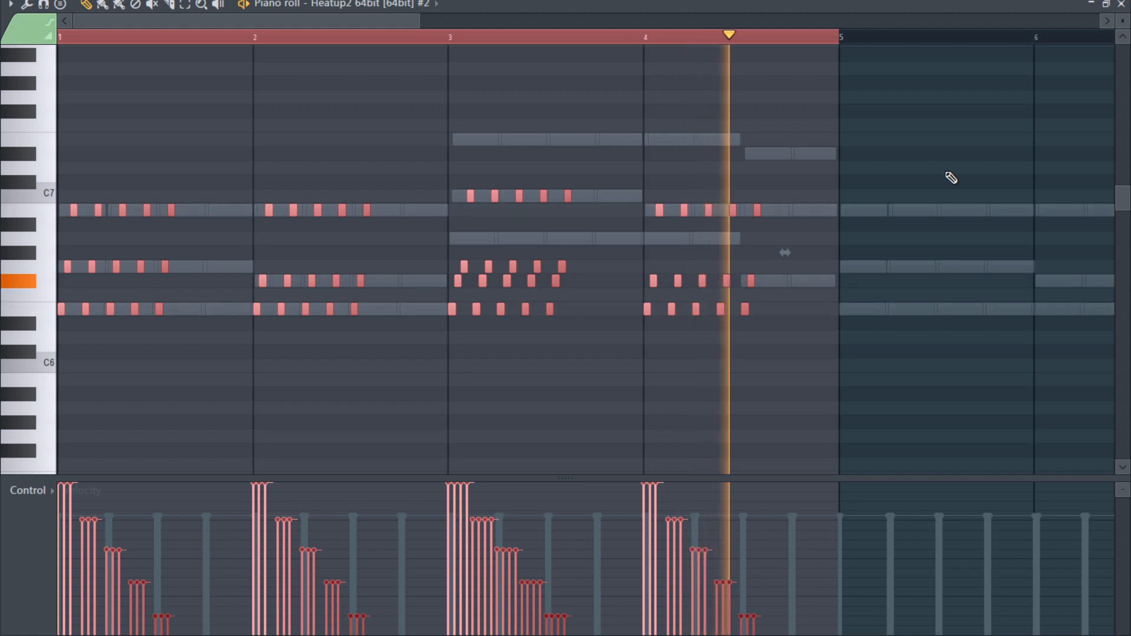
key(space)
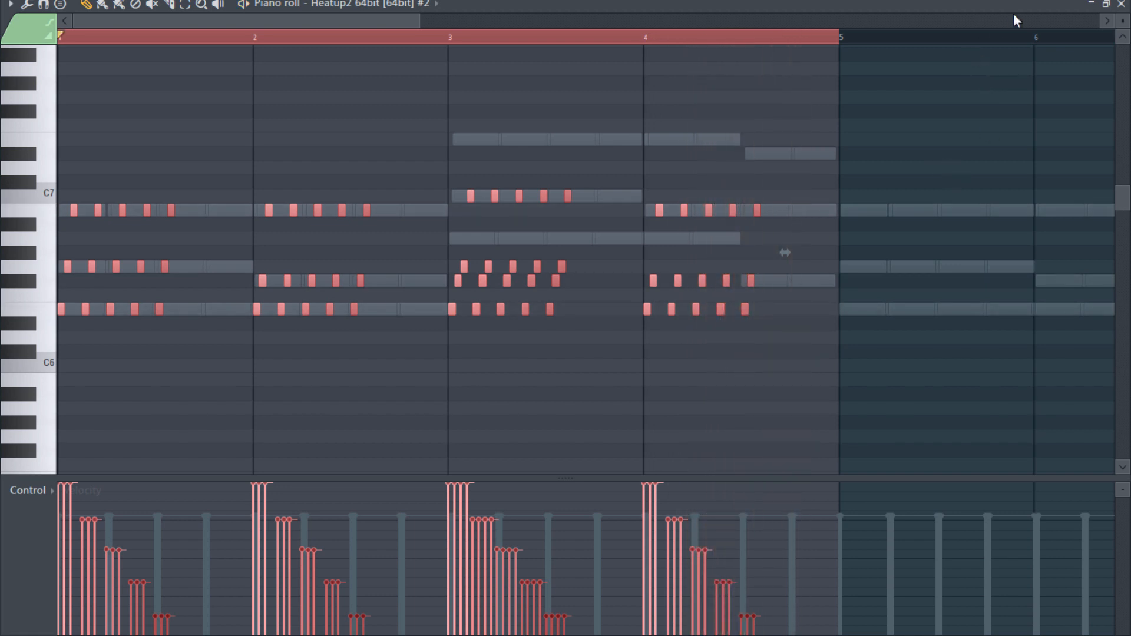
- Leave the piano roll, unmute the Heatup2 #3 channel and view its instrument with the Done Deal Lead preset
click(1121, 4)
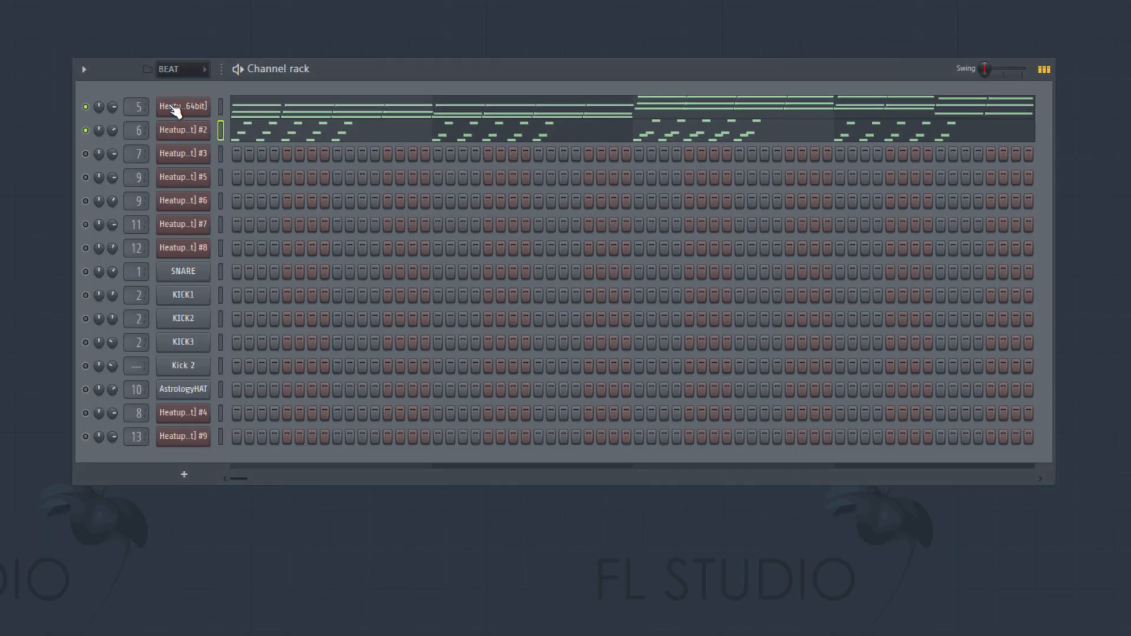
click(86, 154)
click(187, 158)
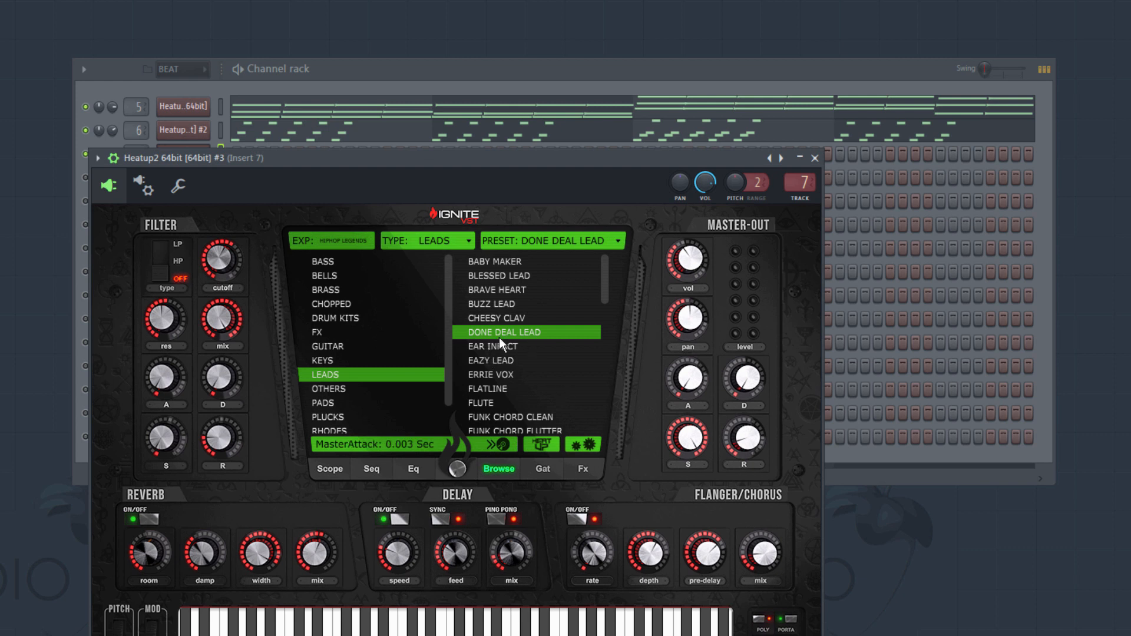
drag(599, 157, 649, 28)
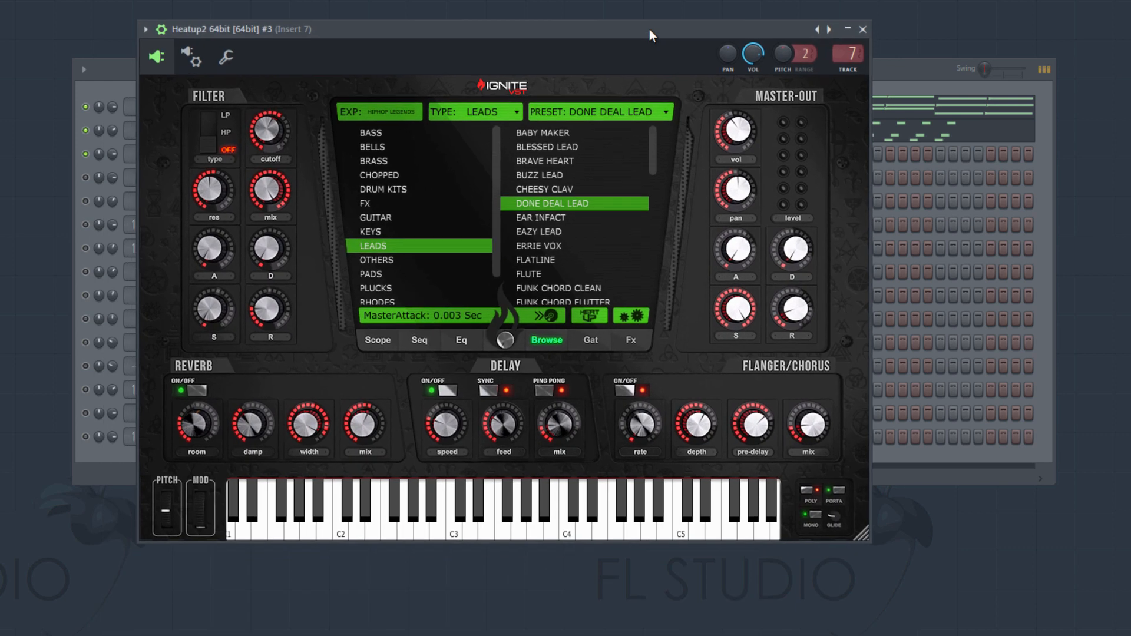
click(866, 28)
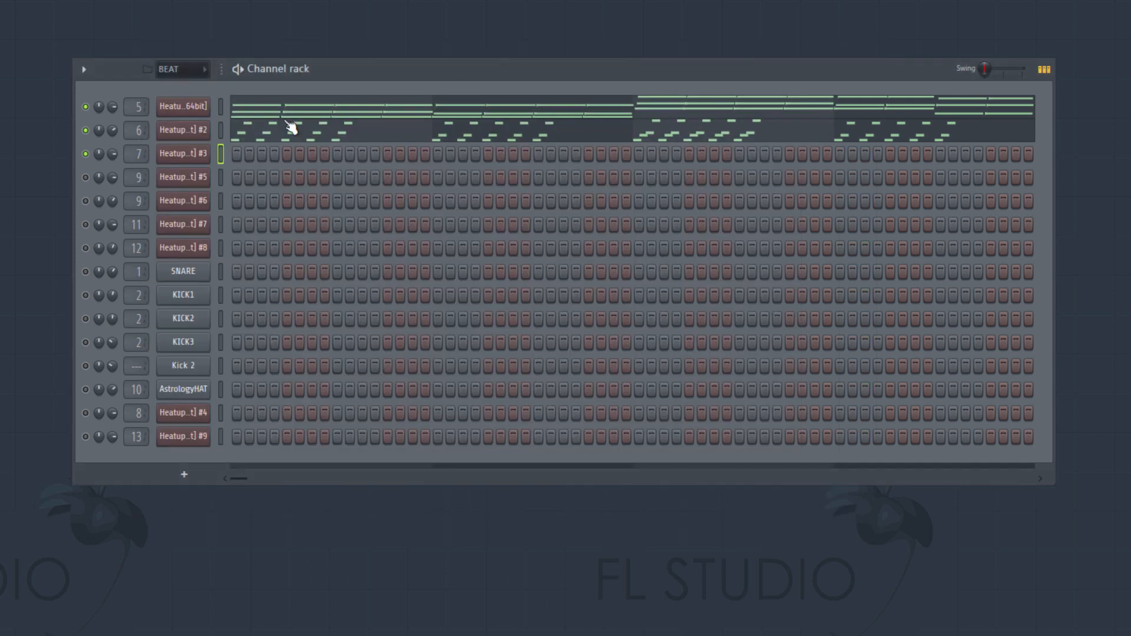
- Open the piano roll of the Heatup2 #3 channel and set its snap to Step
right_click(189, 156)
click(245, 155)
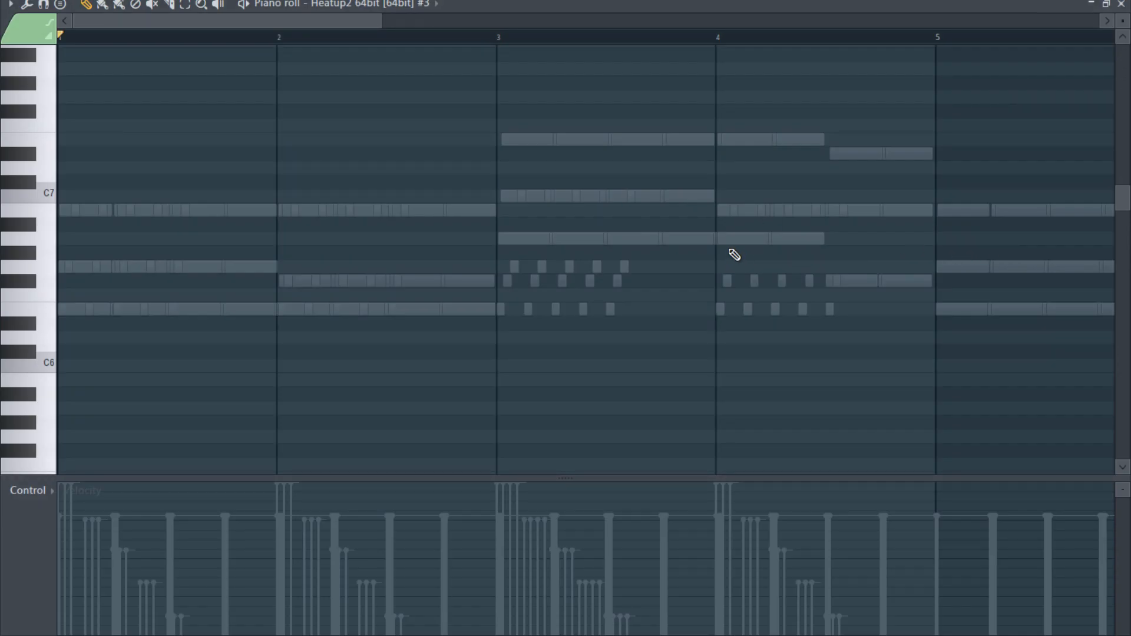
scroll(725, 261, down, 6)
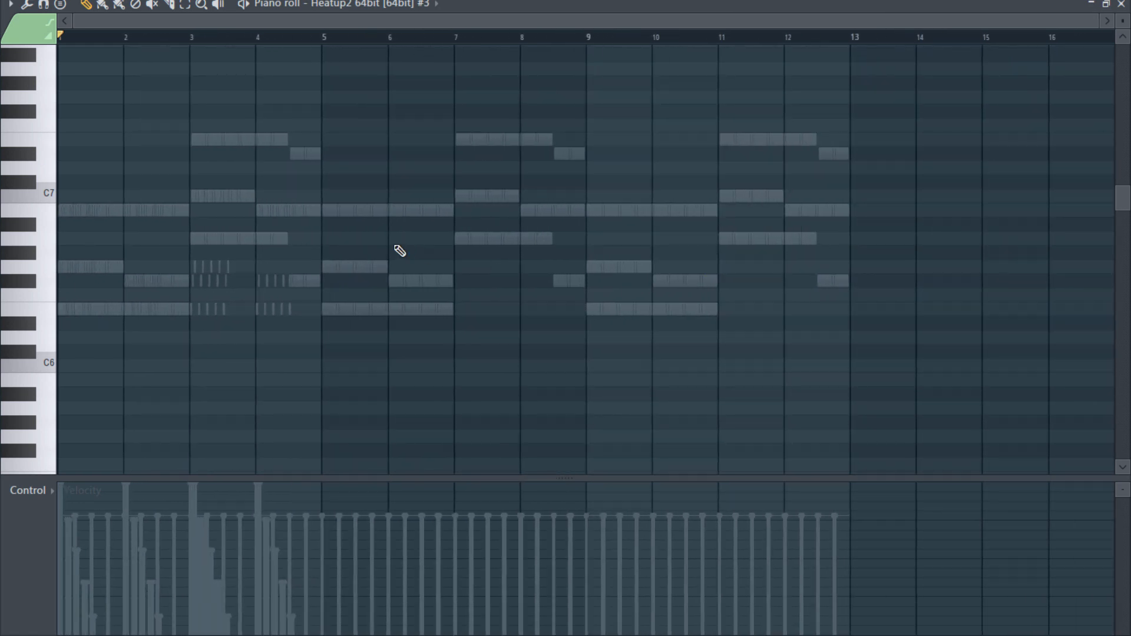
scroll(365, 265, down, 4)
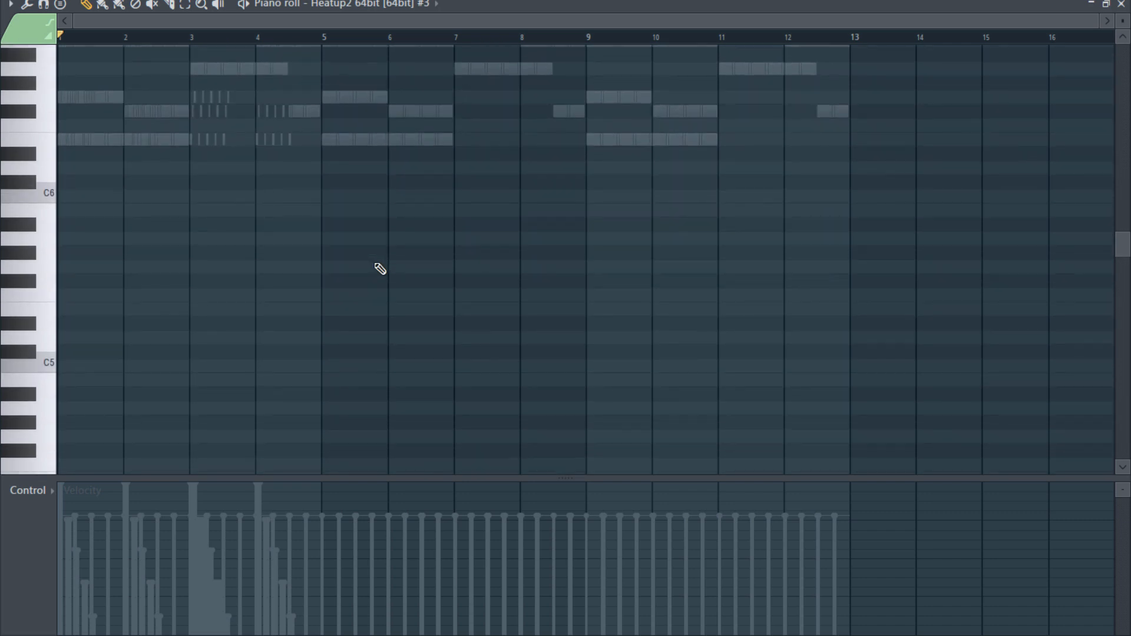
scroll(365, 272, up, 5)
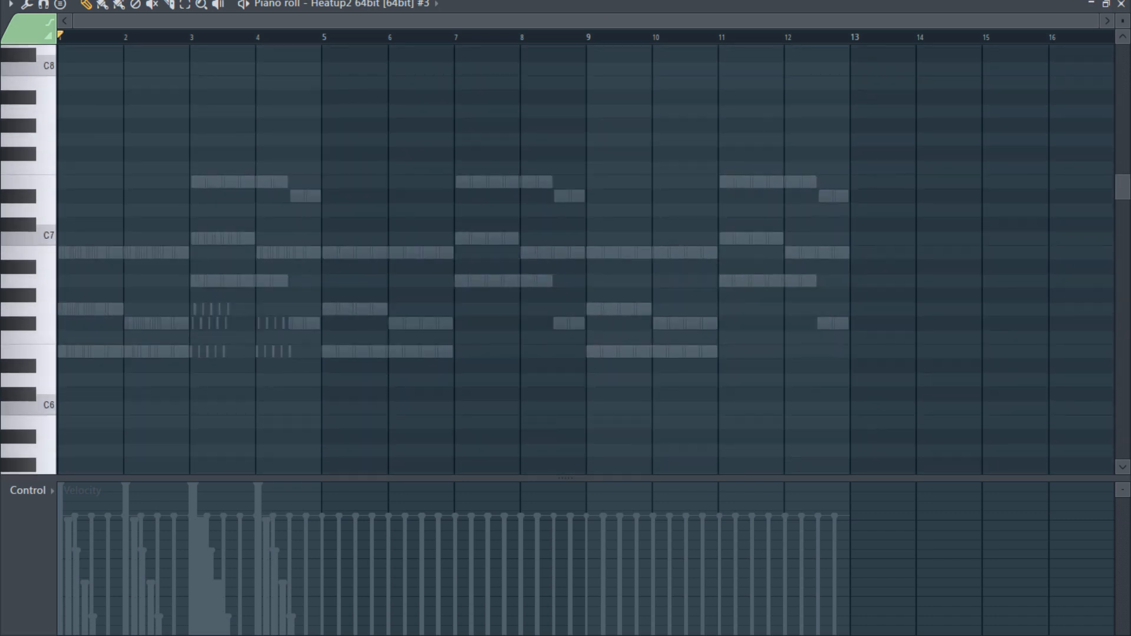
click(482, 7)
click(487, 114)
scroll(233, 300, down, 2)
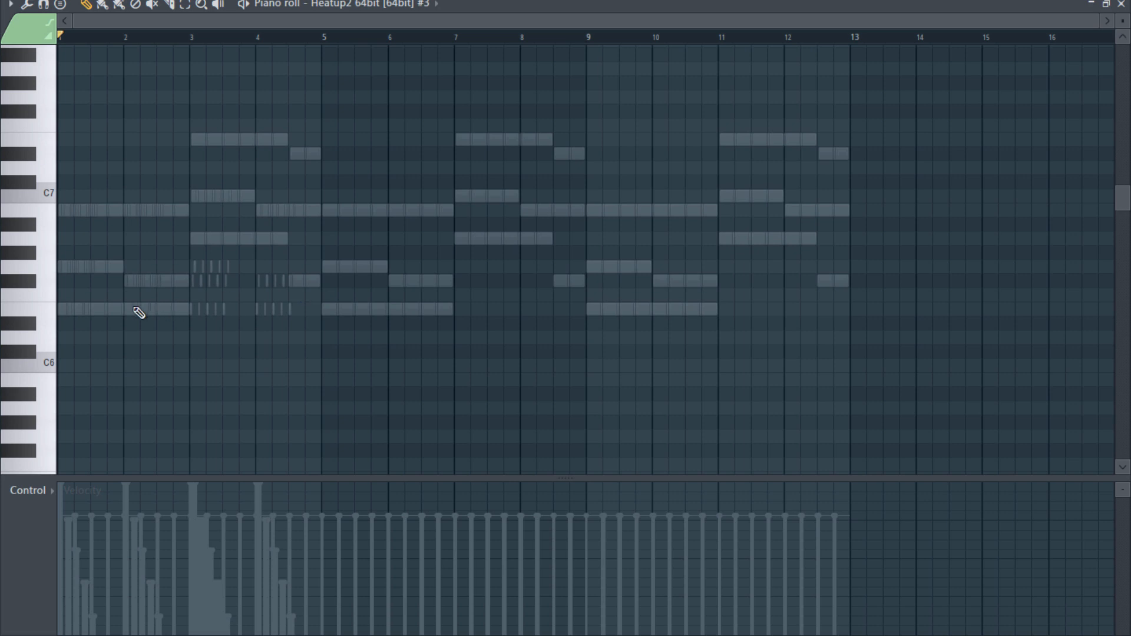
- Place an F#5 note on beat 3 and an E5 note on beat 4 of bar 1, and raise both velocities to maximum
scroll(139, 312, down, 6)
click(22, 333)
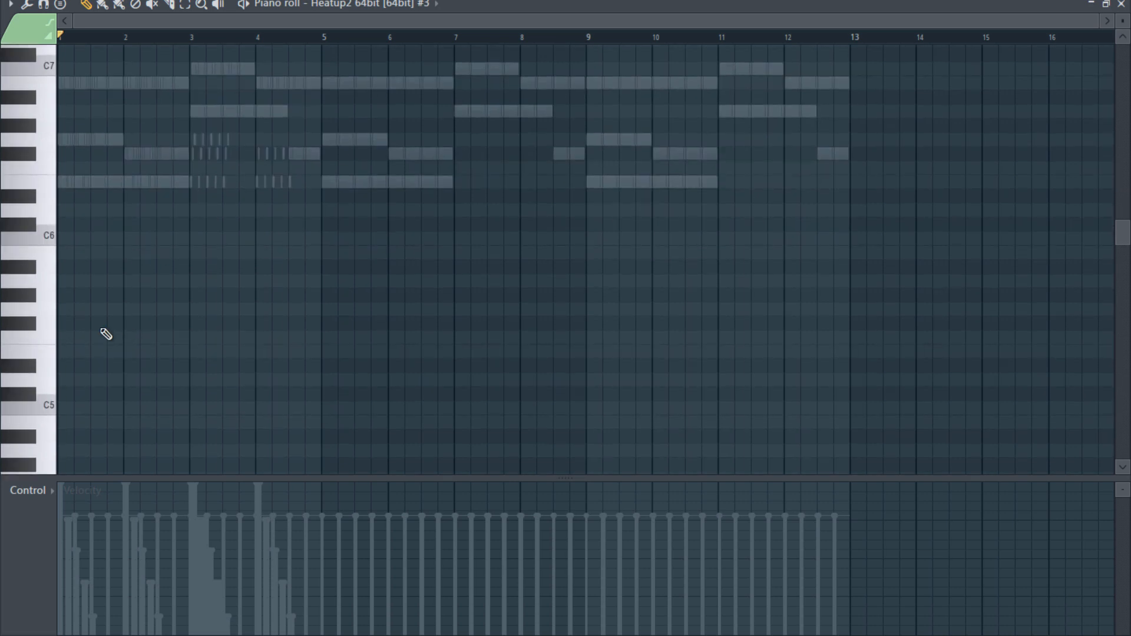
click(91, 323)
click(112, 352)
drag(94, 296, 137, 367)
scroll(198, 318, up, 12)
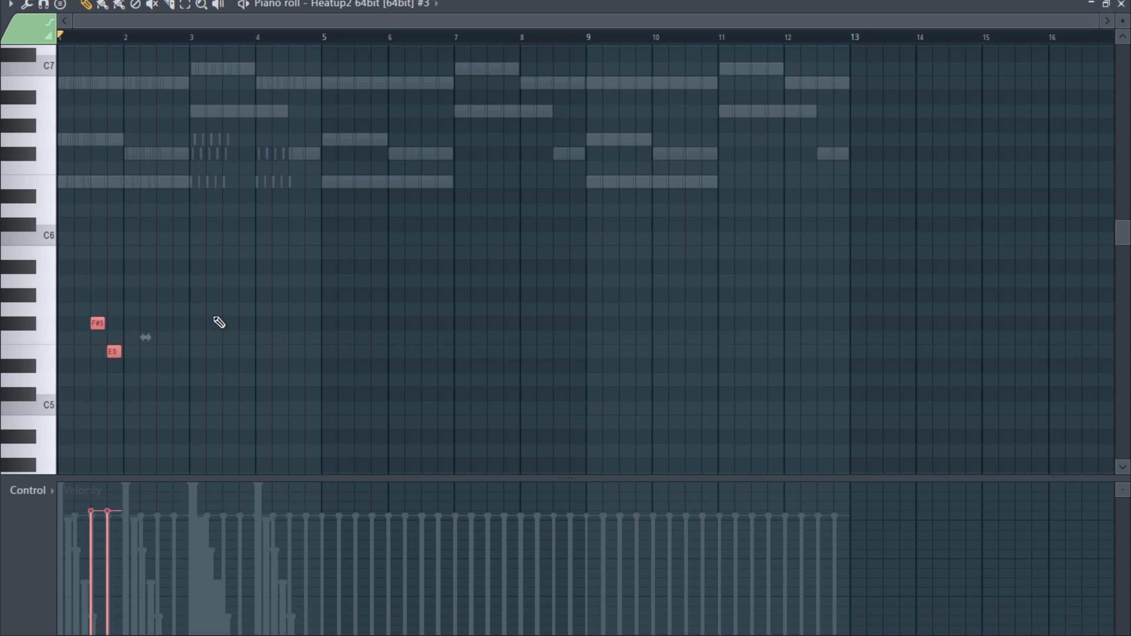
ctrl+click(243, 249)
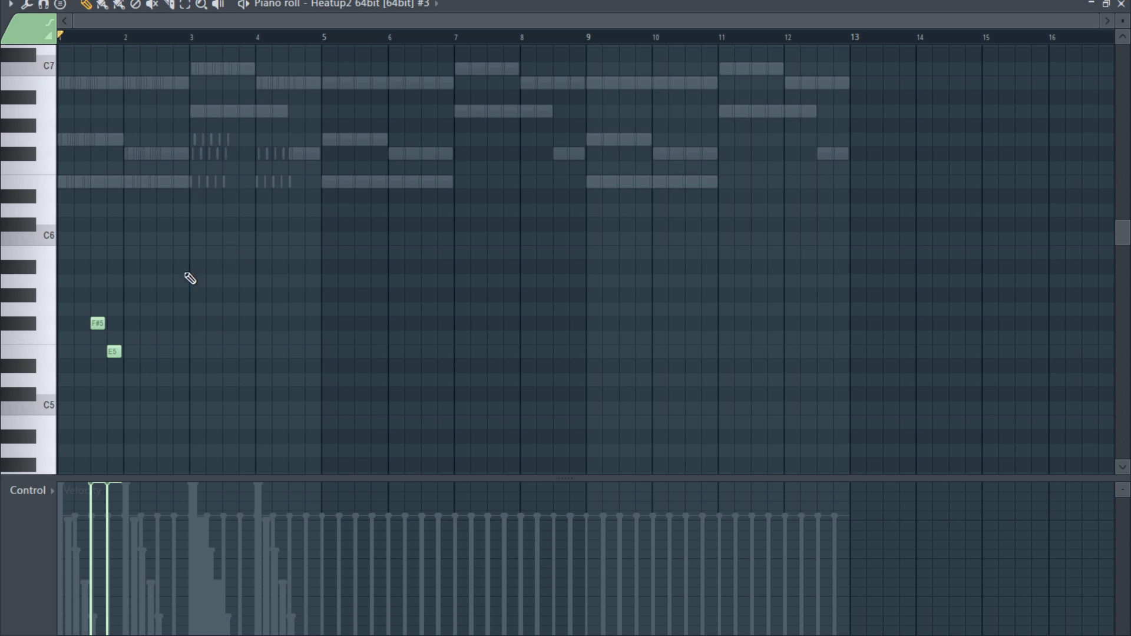
- Audition the F#5 and E5 lead notes and lengthen each by one step so that F#5 overlaps E5
key(space)
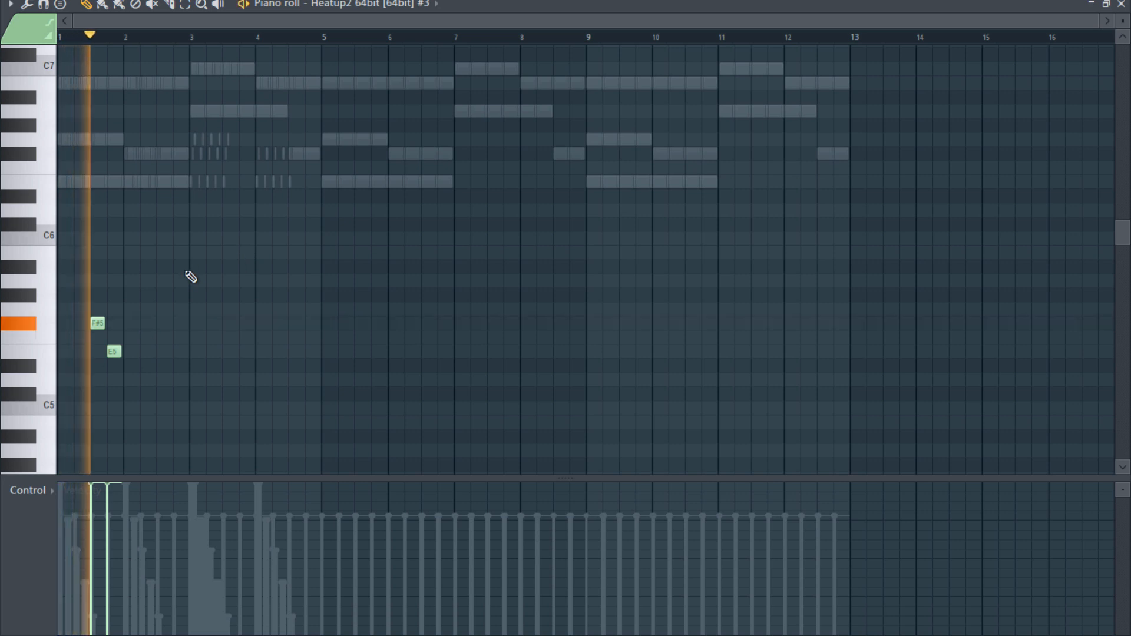
scroll(98, 390, up, 3)
key(space)
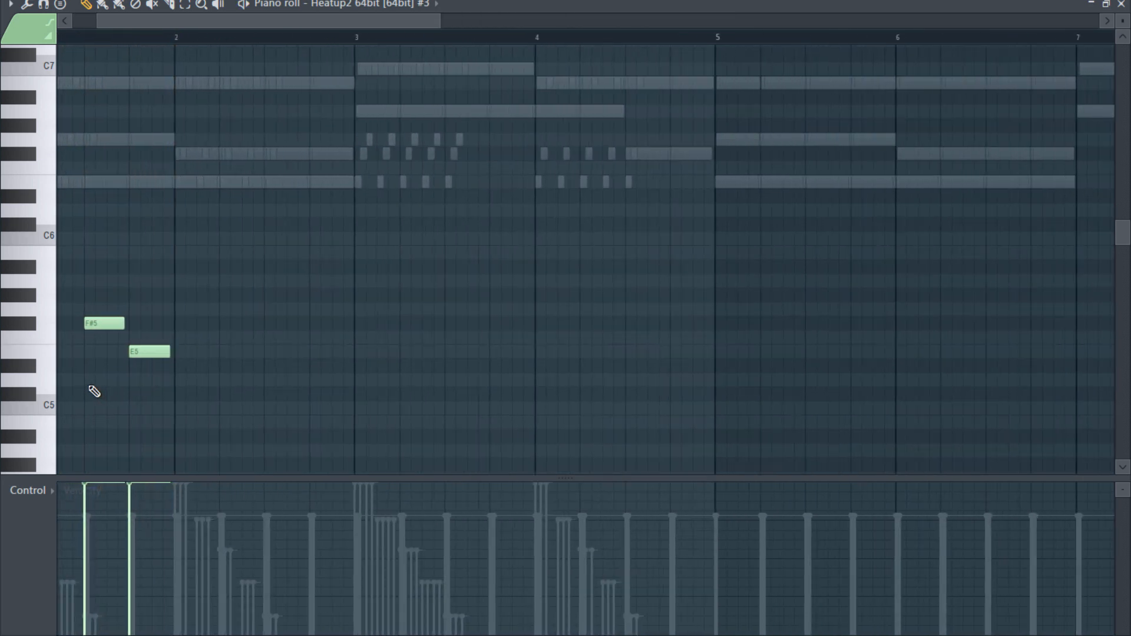
scroll(93, 387, up, 3)
drag(161, 321, 190, 323)
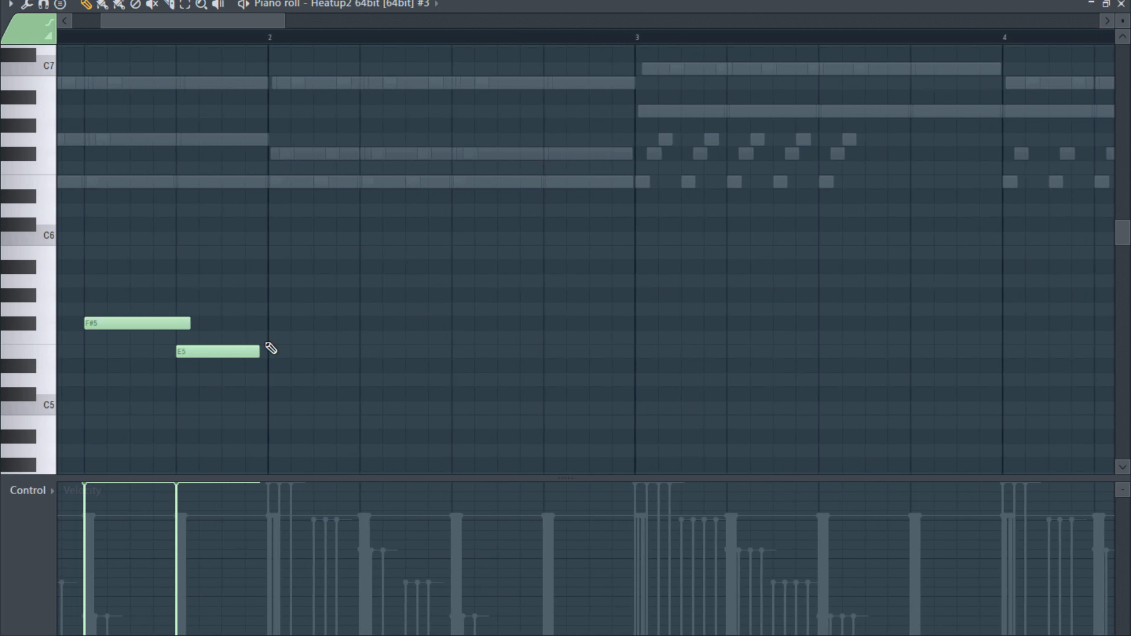
drag(264, 351, 283, 351)
- Leave the piano roll and check the Glide setting of the Heatup2 #3 instrument
click(1121, 6)
click(186, 154)
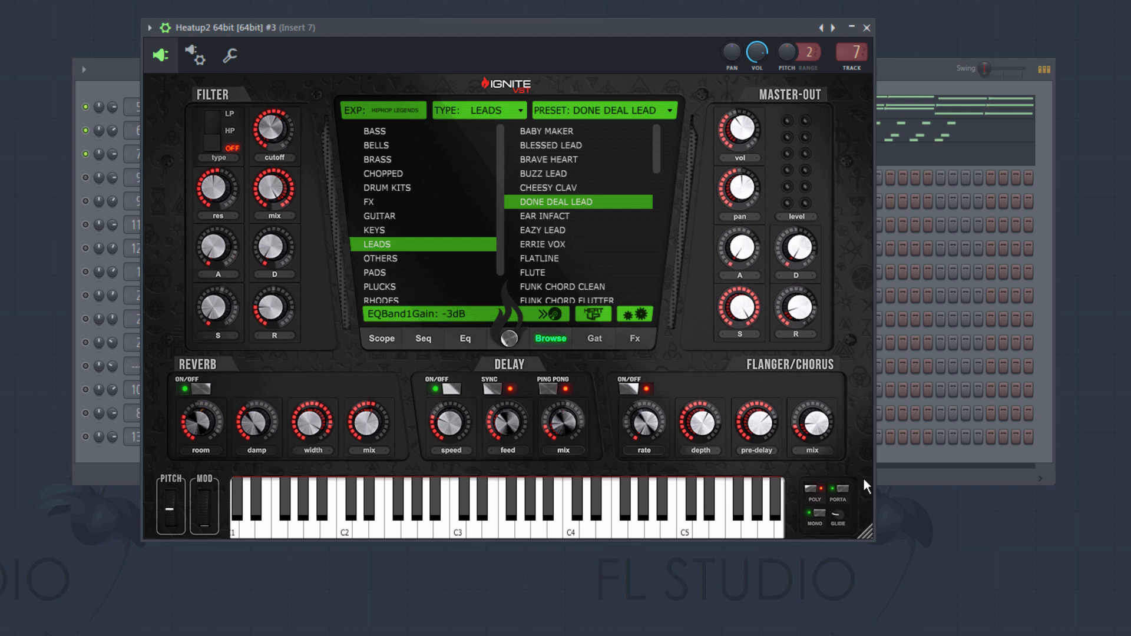
mouse_move(844, 514)
- Return to the Heatup2 #3 piano roll and play back the overlapping F#5 and E5 notes in bar 1
click(867, 28)
click(335, 166)
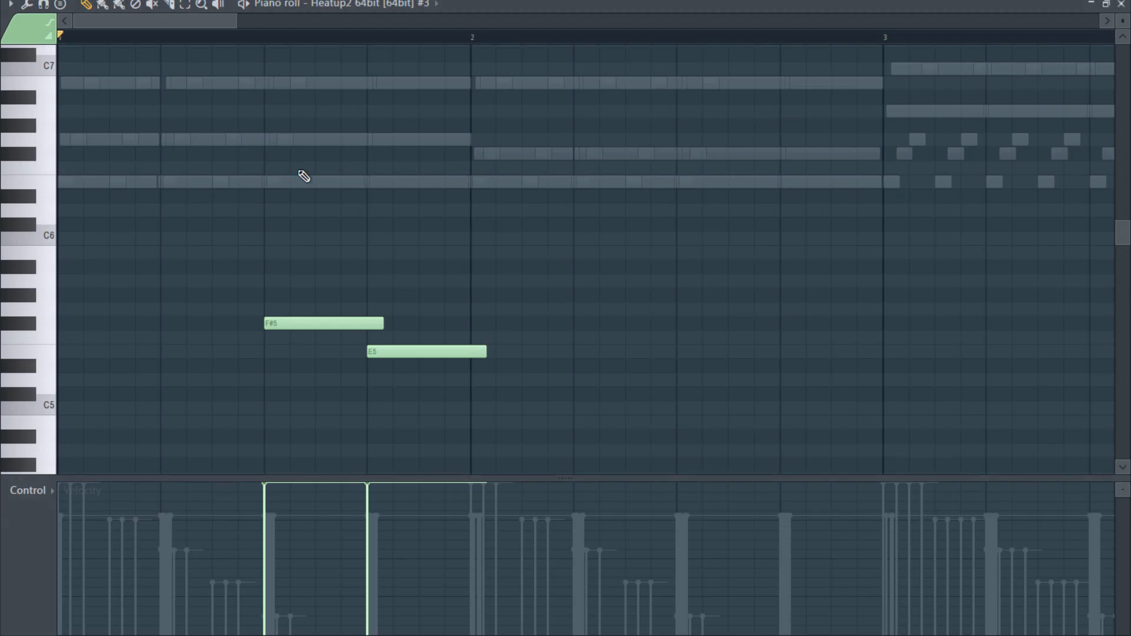
key(space)
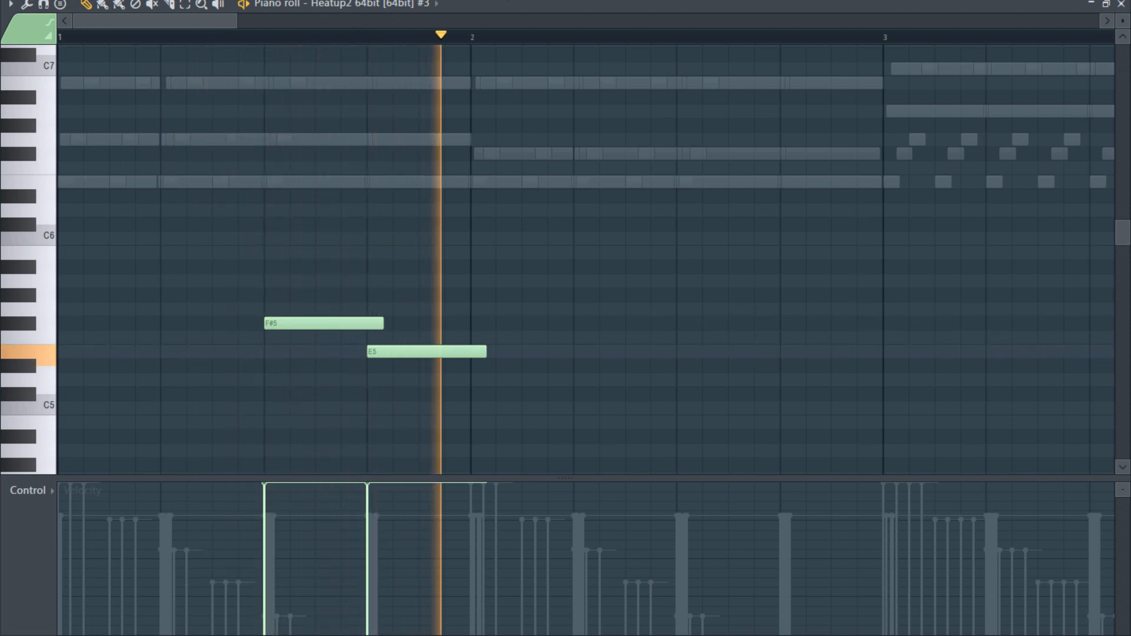
key(space)
- Using 1/4 step snap, add a short E5 grace note on beat 3 of bar 1, shift F#5 right by a quarter step, and restore Step snap
click(496, 5)
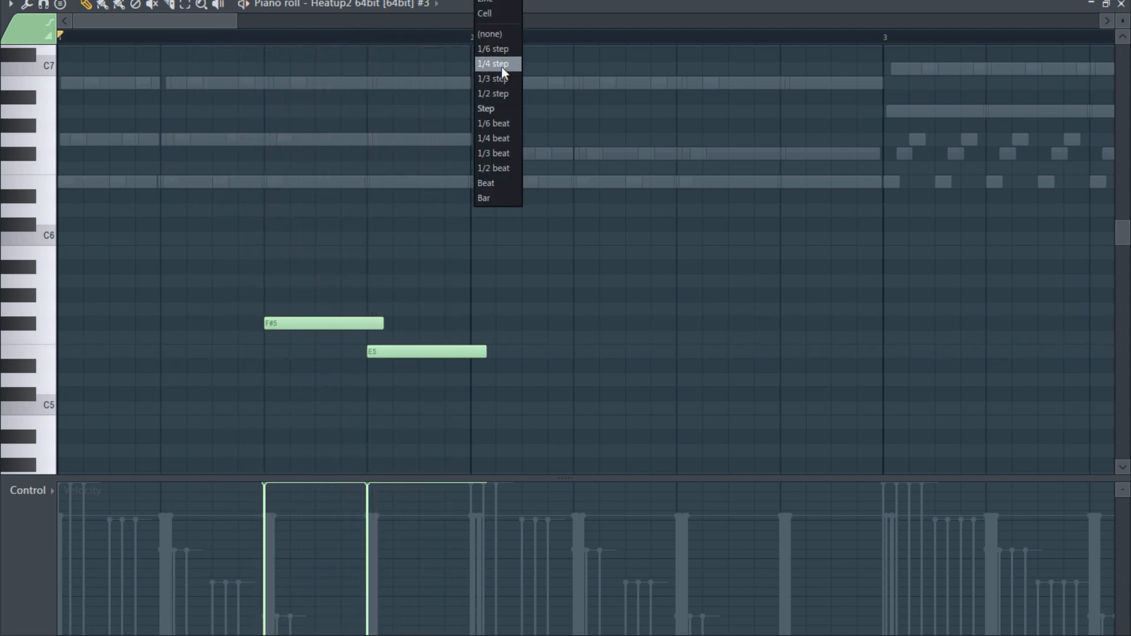
click(493, 64)
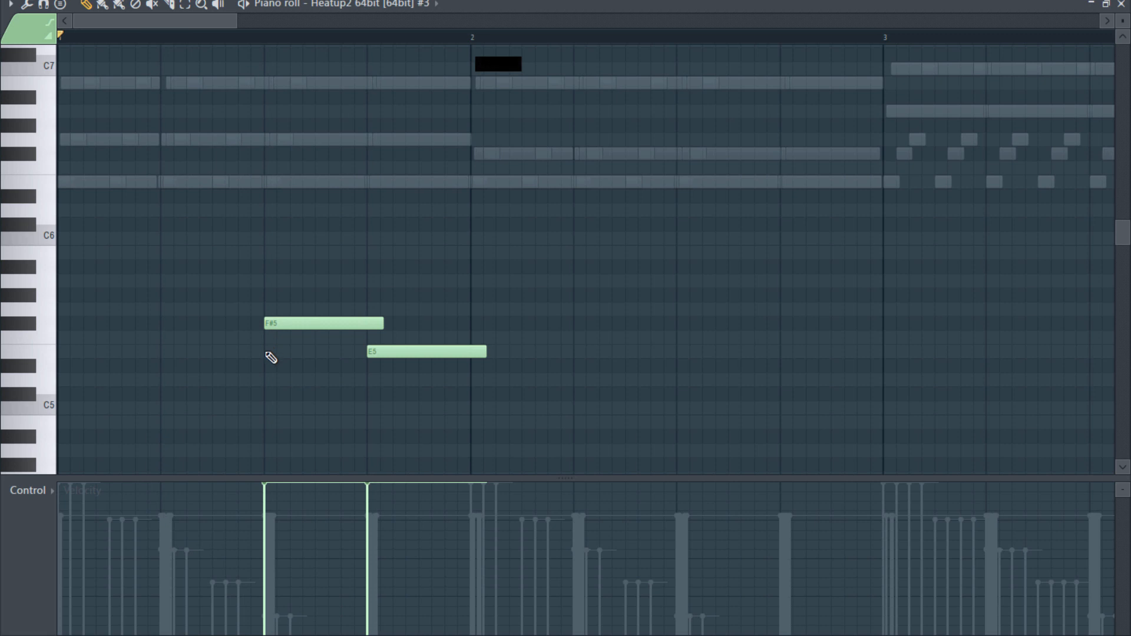
click(271, 352)
drag(367, 351, 282, 352)
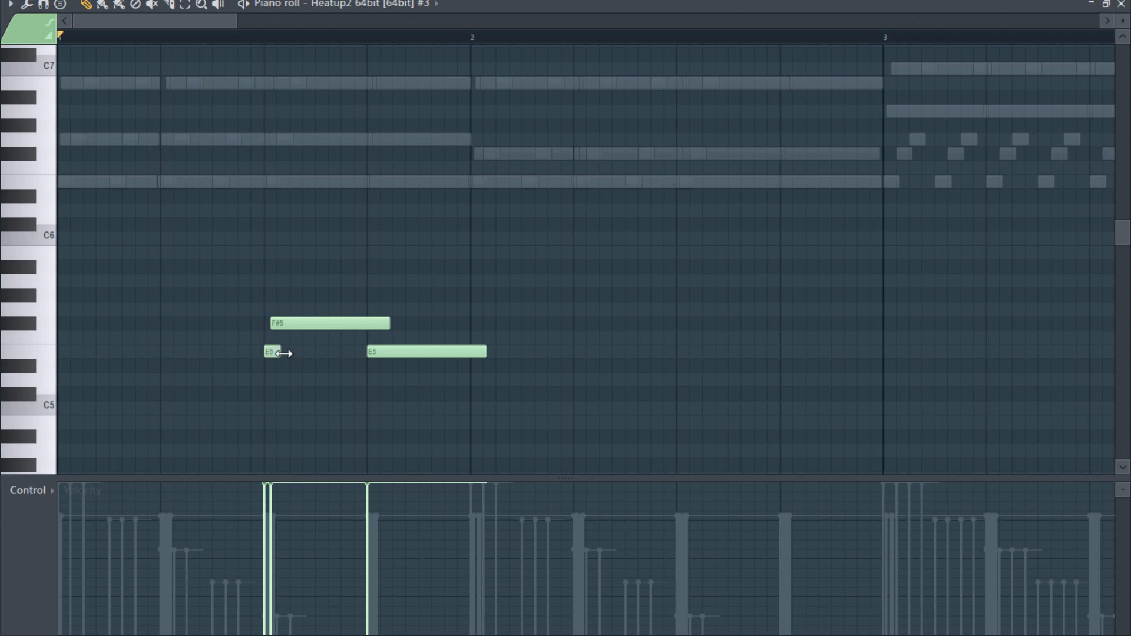
click(506, 0)
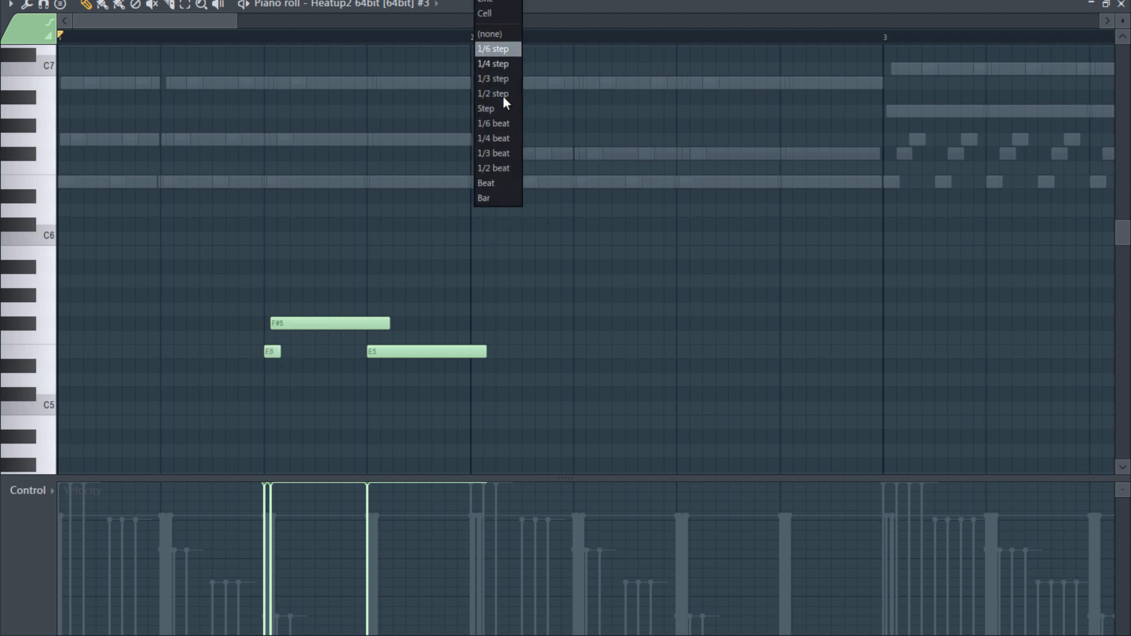
click(501, 111)
- Play back the bar 1 lead phrase from the start with its E5 grace note
scroll(589, 331, down, 3)
scroll(561, 333, down, 2)
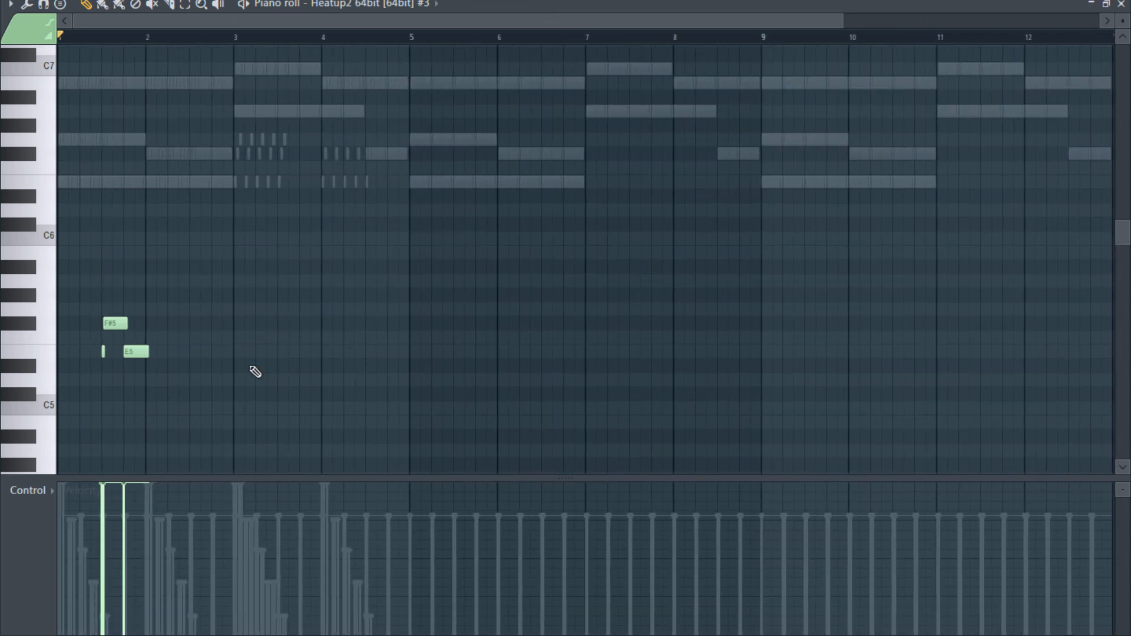
scroll(429, 324, down, 2)
scroll(427, 319, down, 1)
key(space)
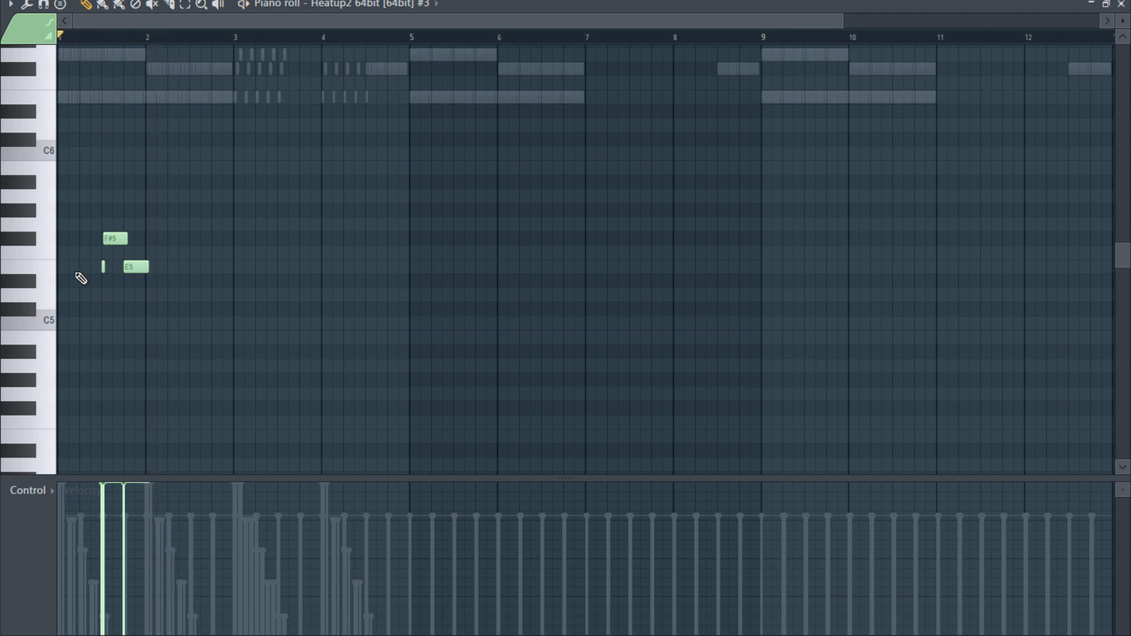
key(space)
- Shorten the E5 grace note on beat 3 of bar 1 using a finer snap, audition it, and return the snap to Step
scroll(74, 275, up, 5)
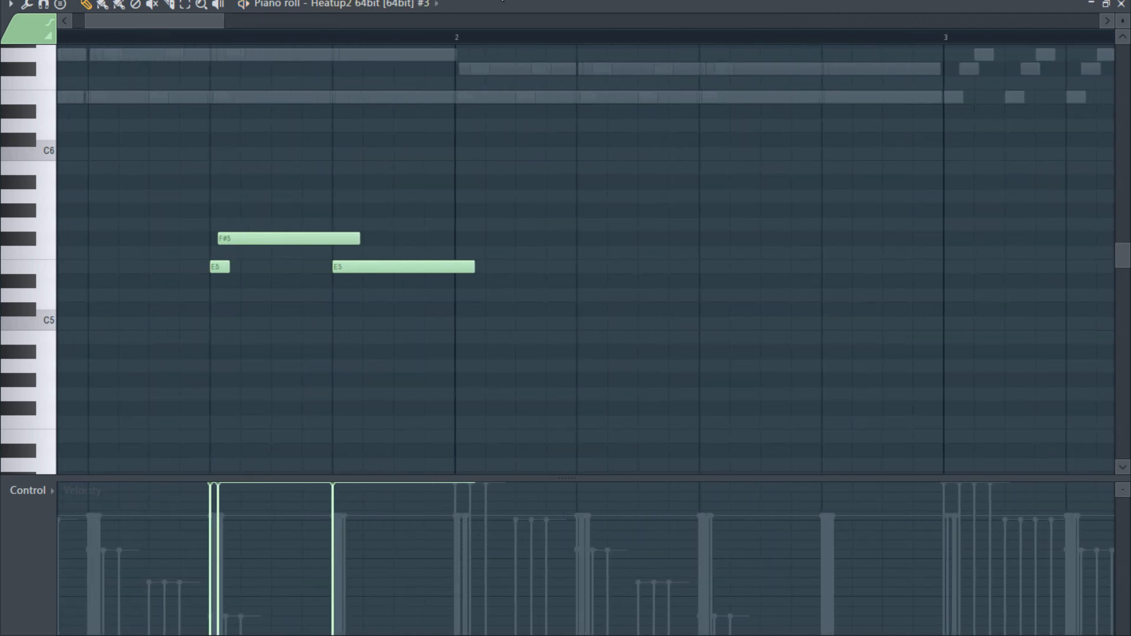
click(507, 1)
click(496, 78)
key(space)
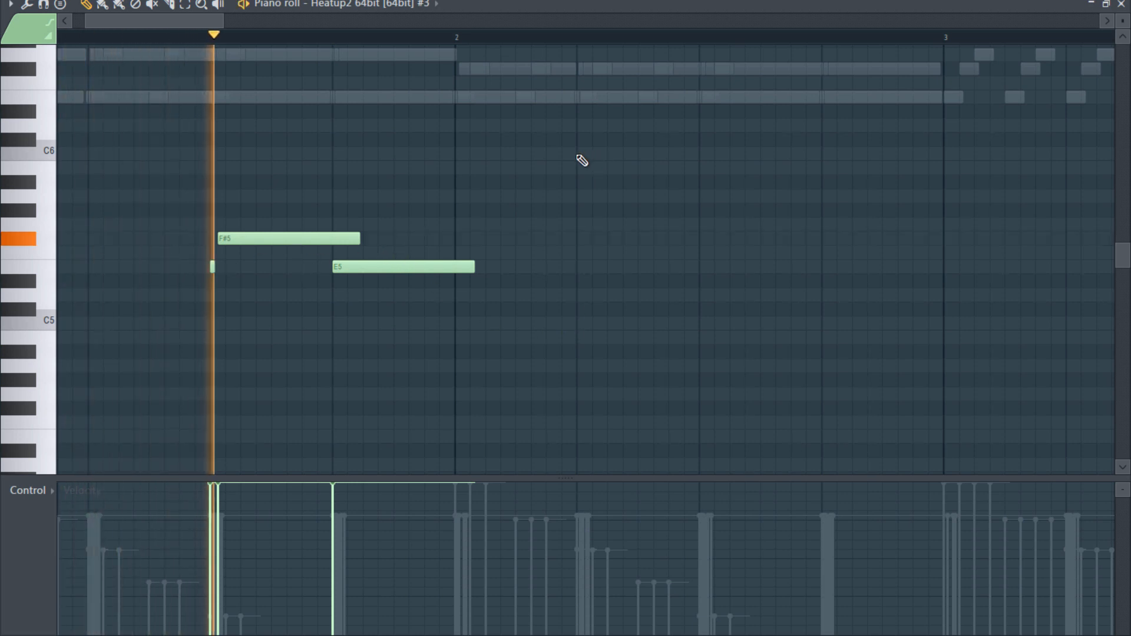
click(516, 1)
click(503, 109)
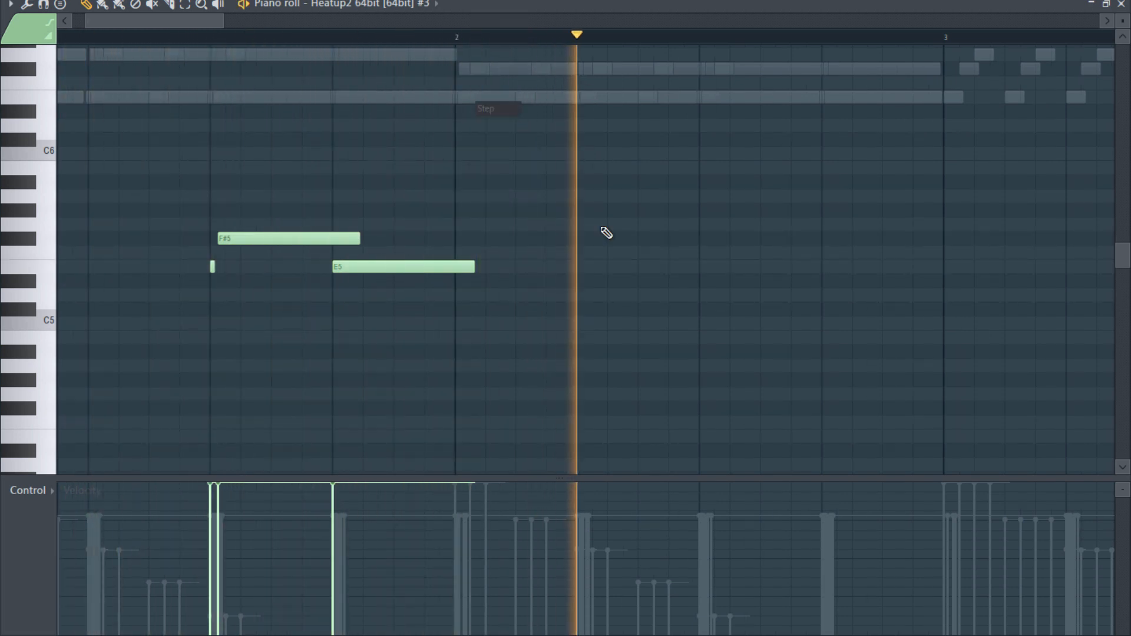
key(space)
- Place B4 on beat 4 of bar 3, A4 on beat 1 of bar 4, and a second B4 halfway through beat 2 of bar 4
scroll(622, 250, down, 6)
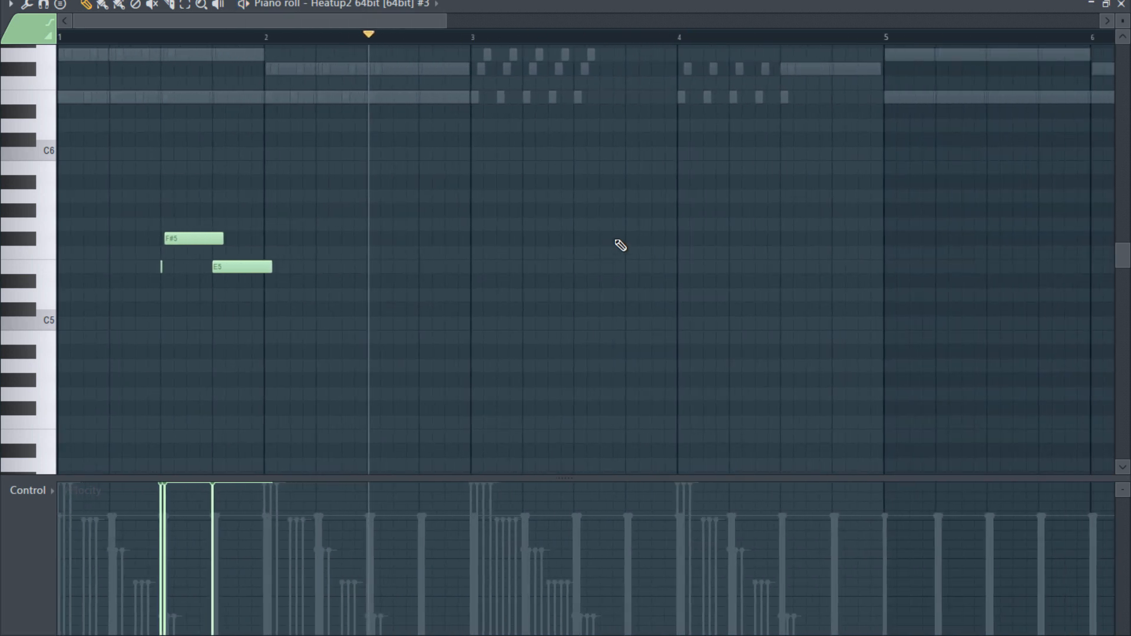
scroll(177, 180, down, 3)
click(142, 152)
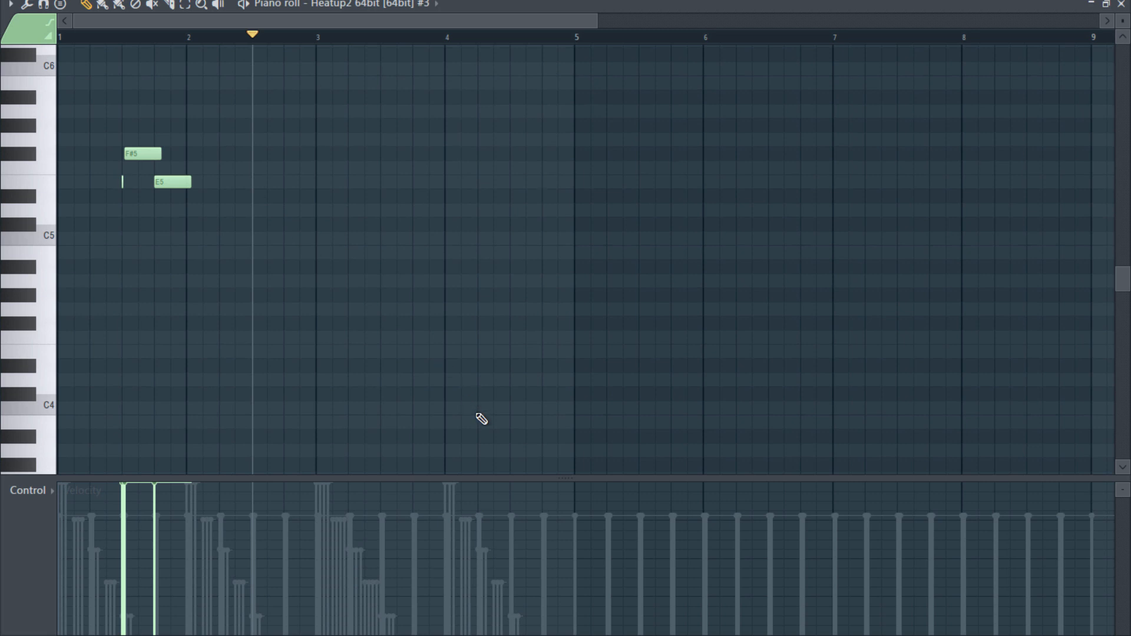
click(354, 253)
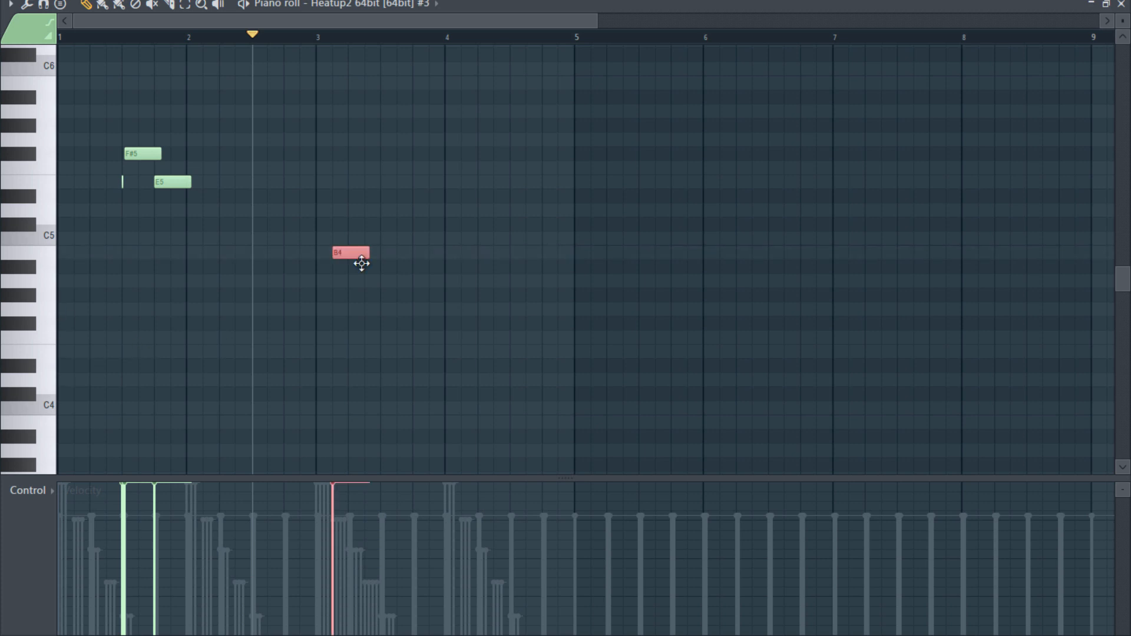
drag(350, 253, 430, 253)
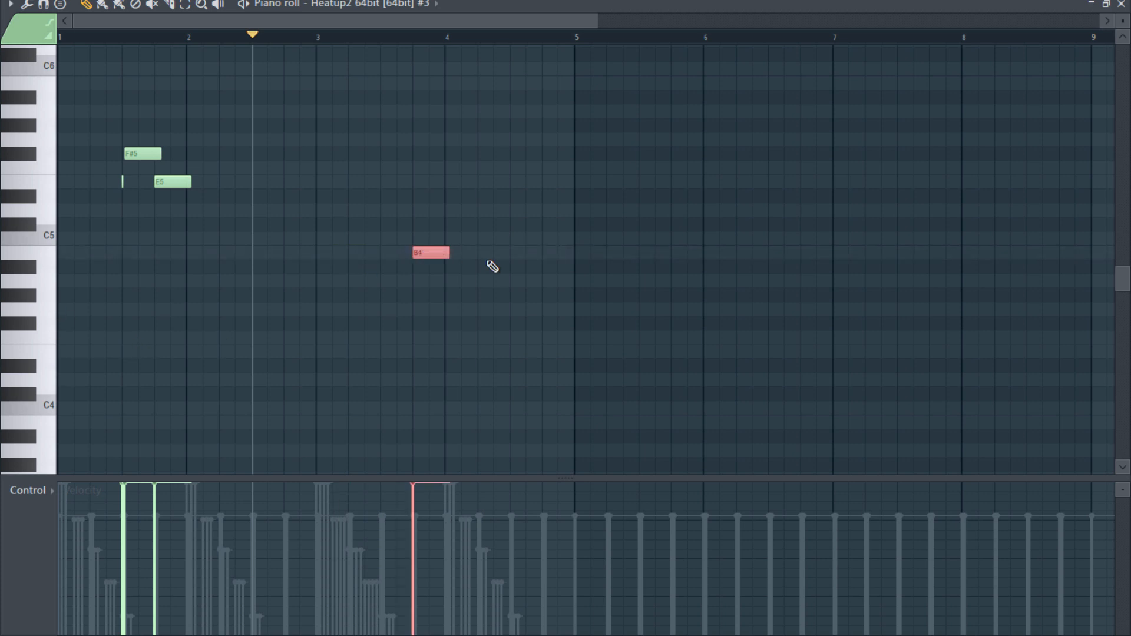
click(452, 282)
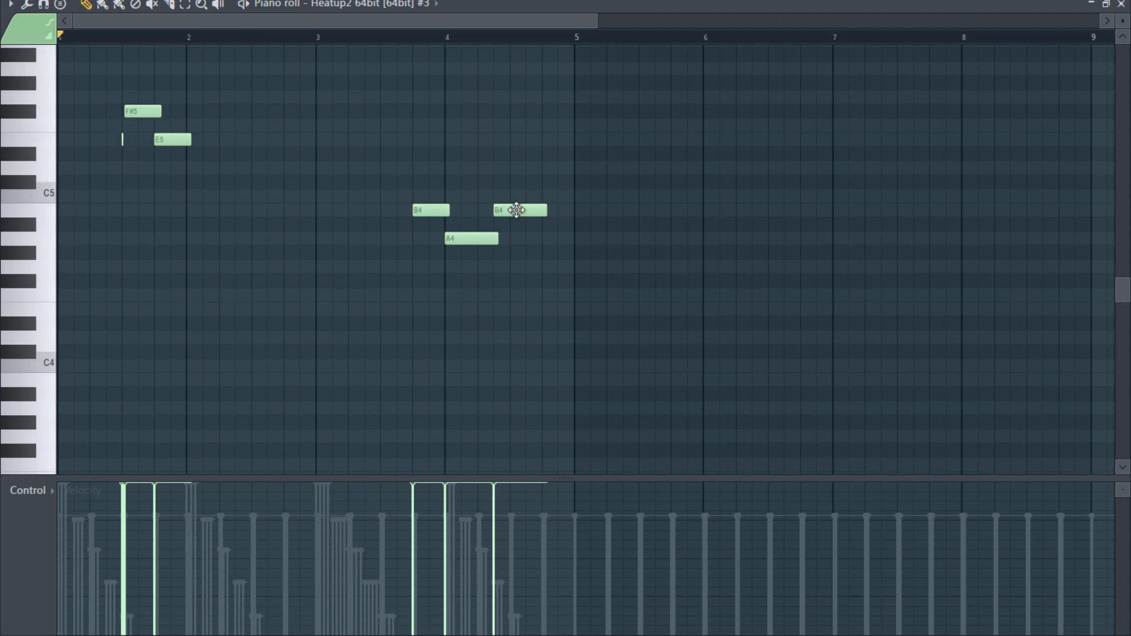
- During playback, add a tiny A4 grace note on beat 4 of bar 3, nudge the B4 above it slightly right, and restore Step snap
key(space)
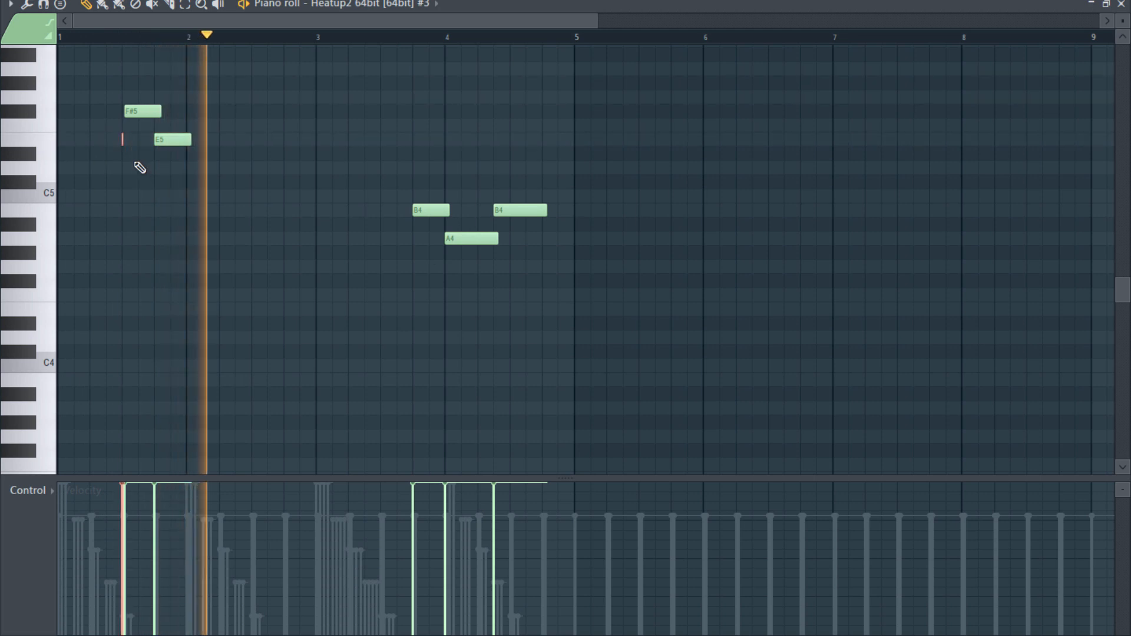
click(422, 238)
scroll(417, 245, up, 5)
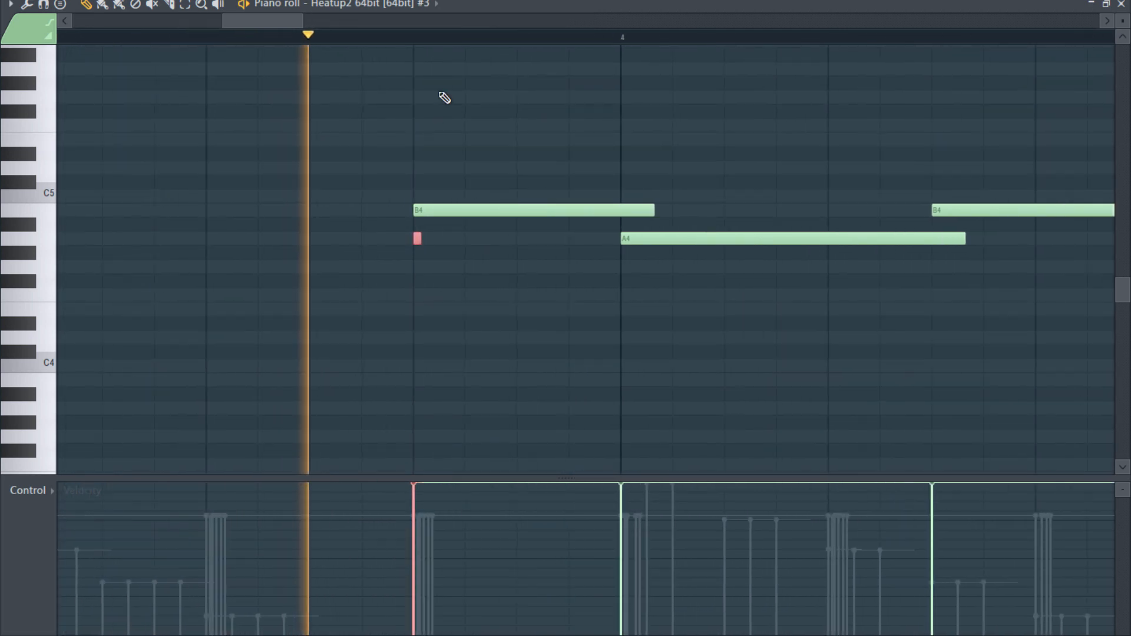
right_click(478, 37)
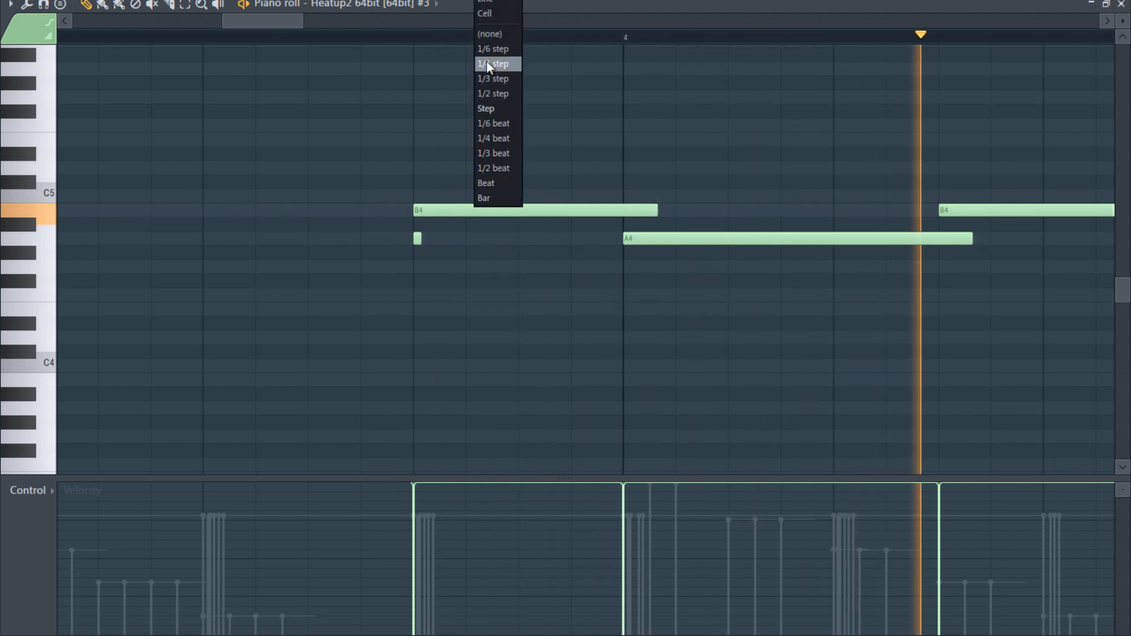
click(492, 34)
drag(445, 210, 451, 211)
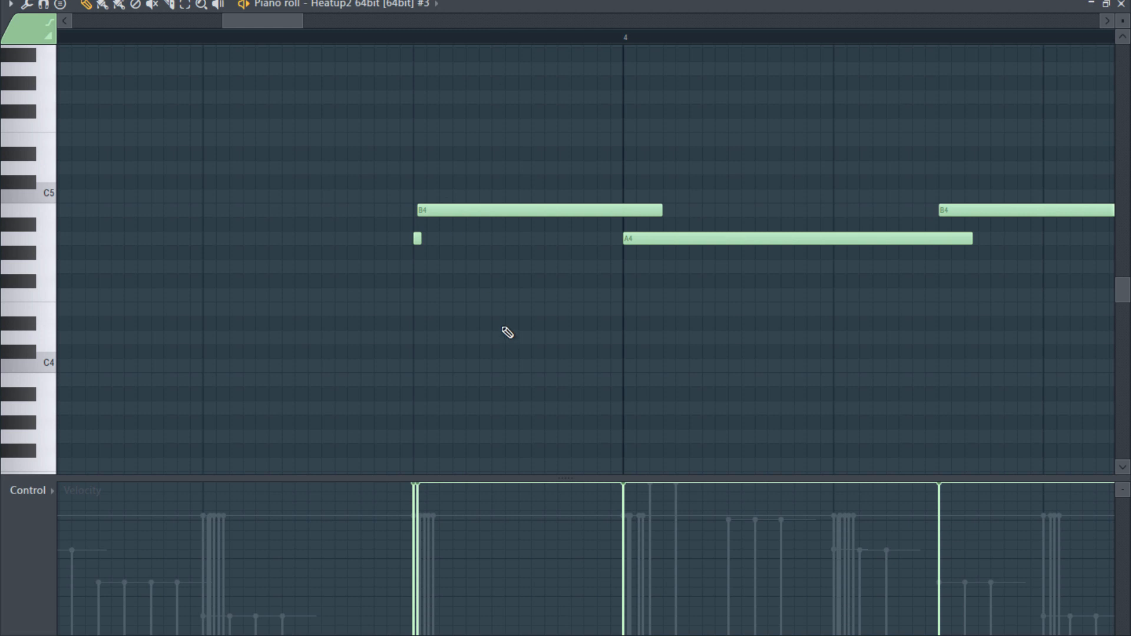
scroll(545, 351, down, 5)
scroll(550, 348, down, 2)
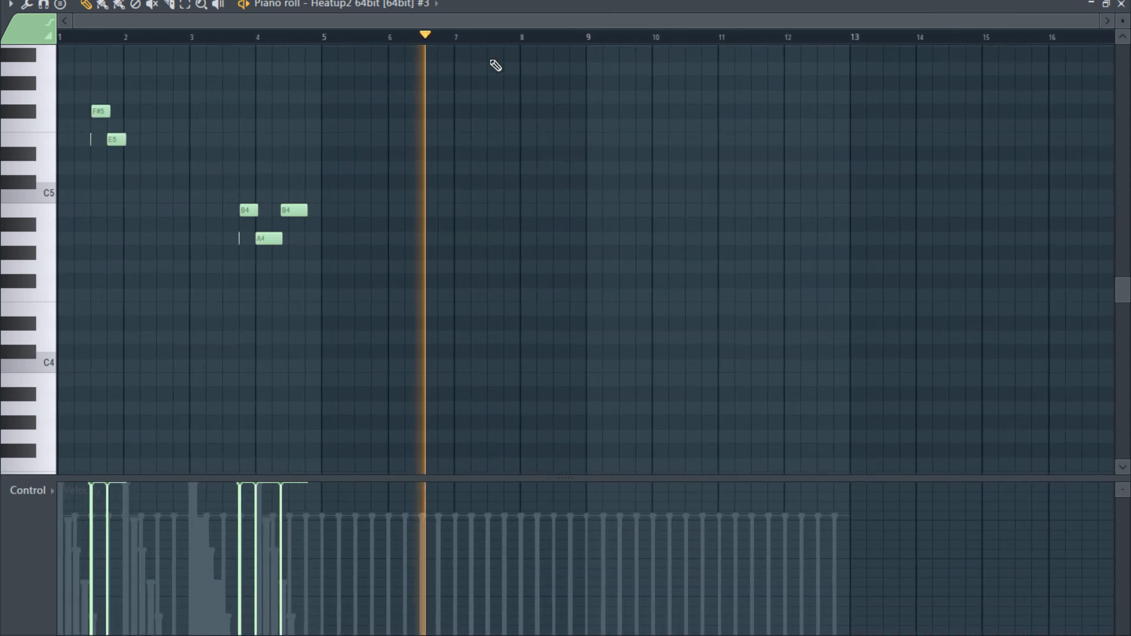
click(501, 1)
click(492, 110)
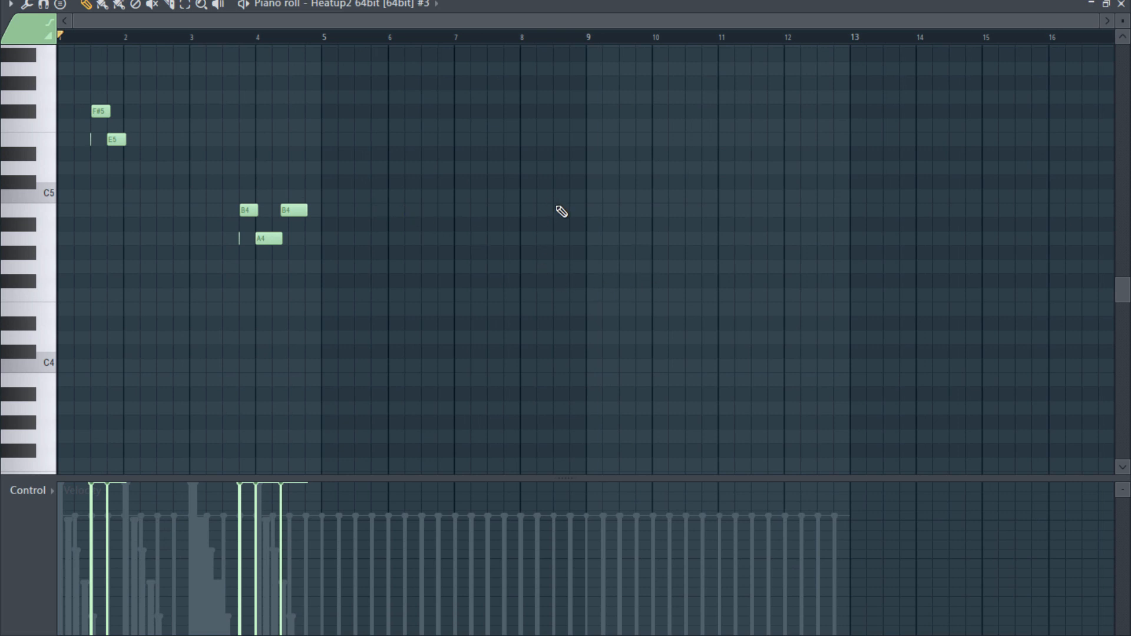
- Place a B4 note on beat 1 and an F#5 note on beat 2 of bar 8
click(521, 210)
click(529, 209)
drag(529, 210, 528, 215)
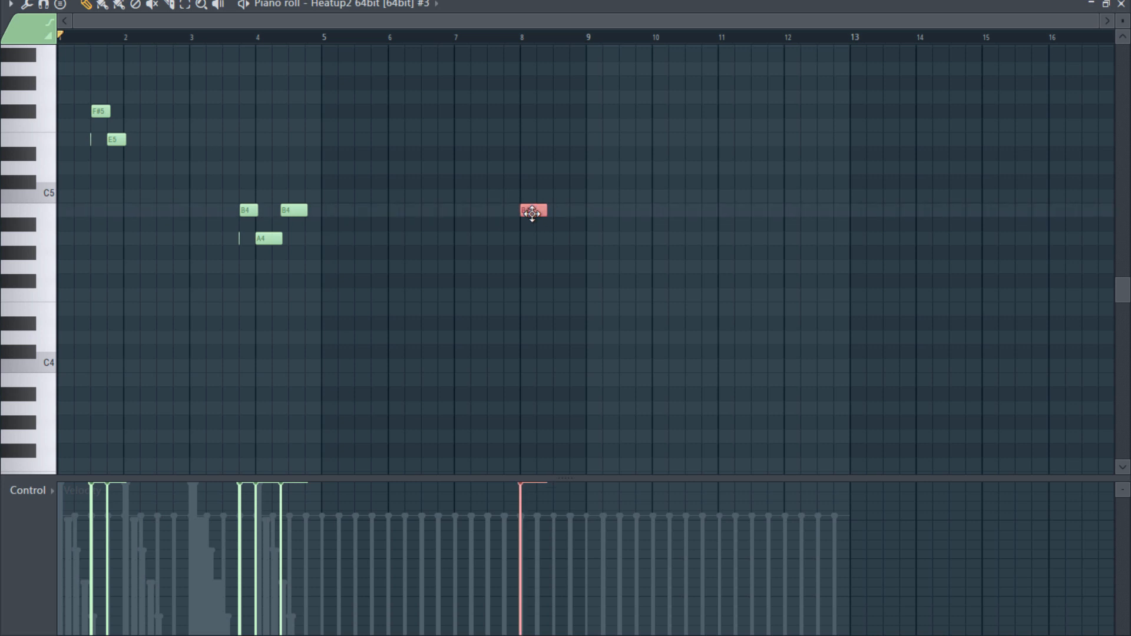
scroll(723, 260, up, 4)
scroll(723, 264, up, 3)
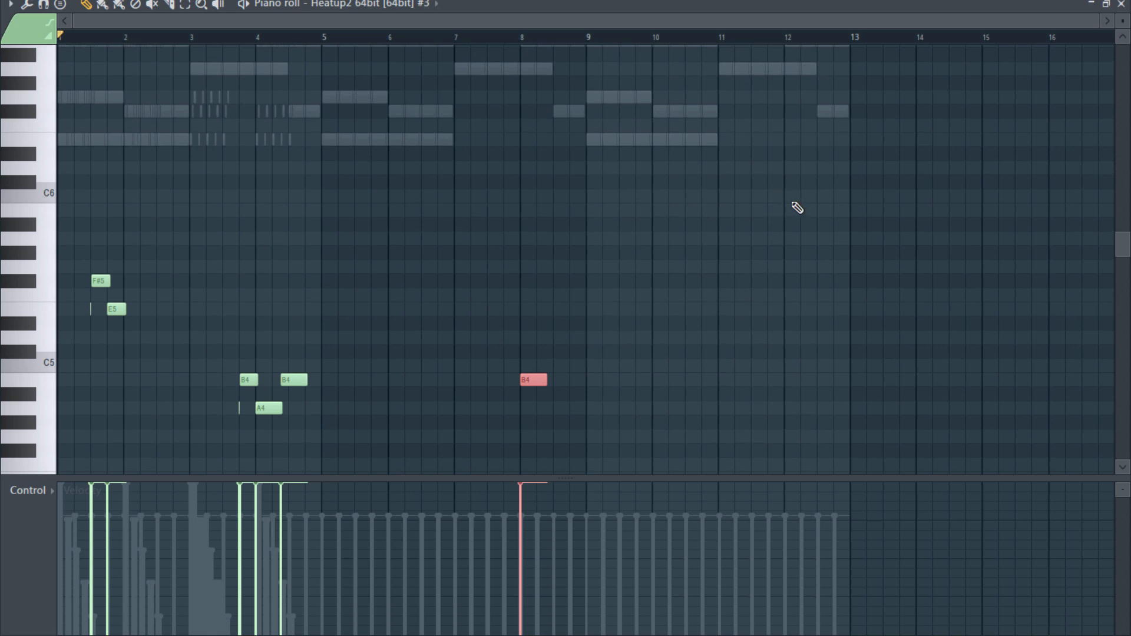
scroll(656, 261, up, 3)
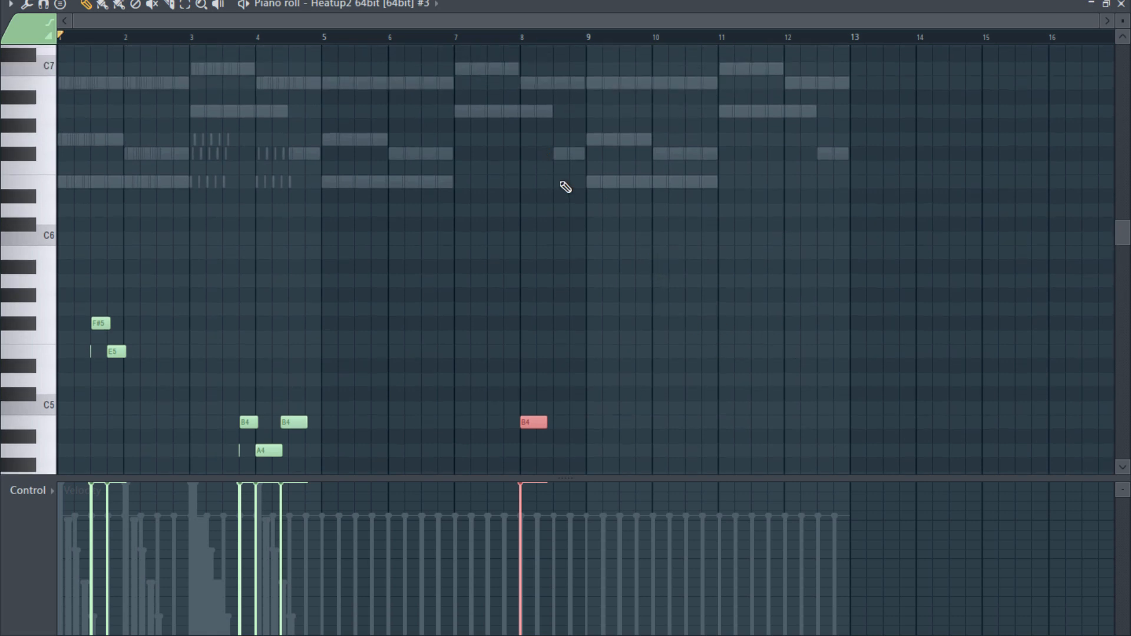
click(558, 337)
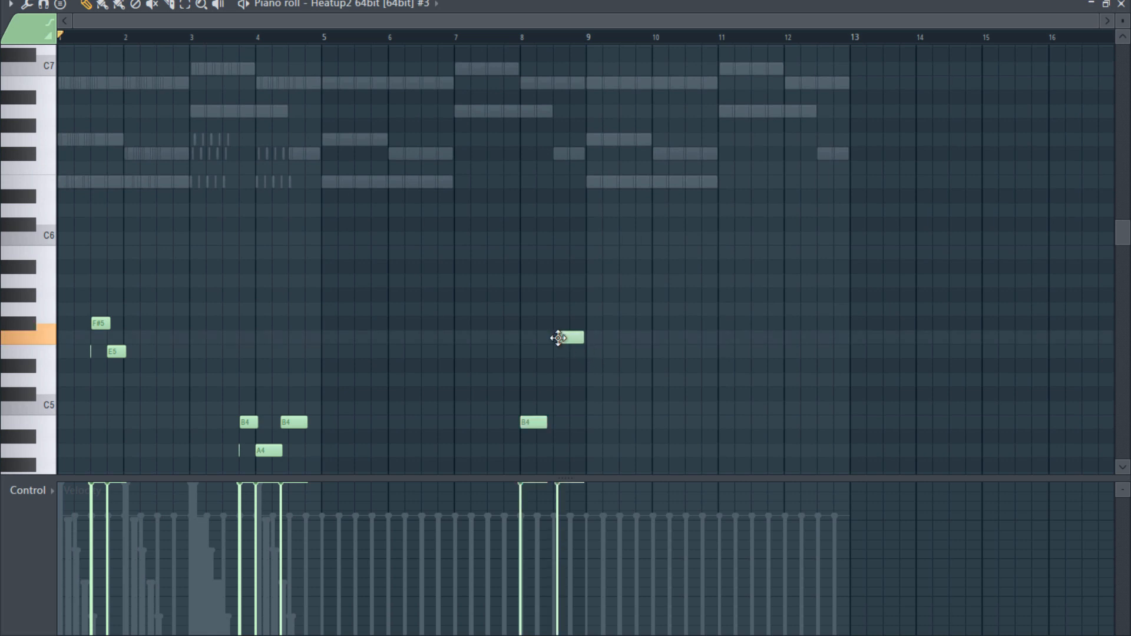
drag(561, 337, 559, 322)
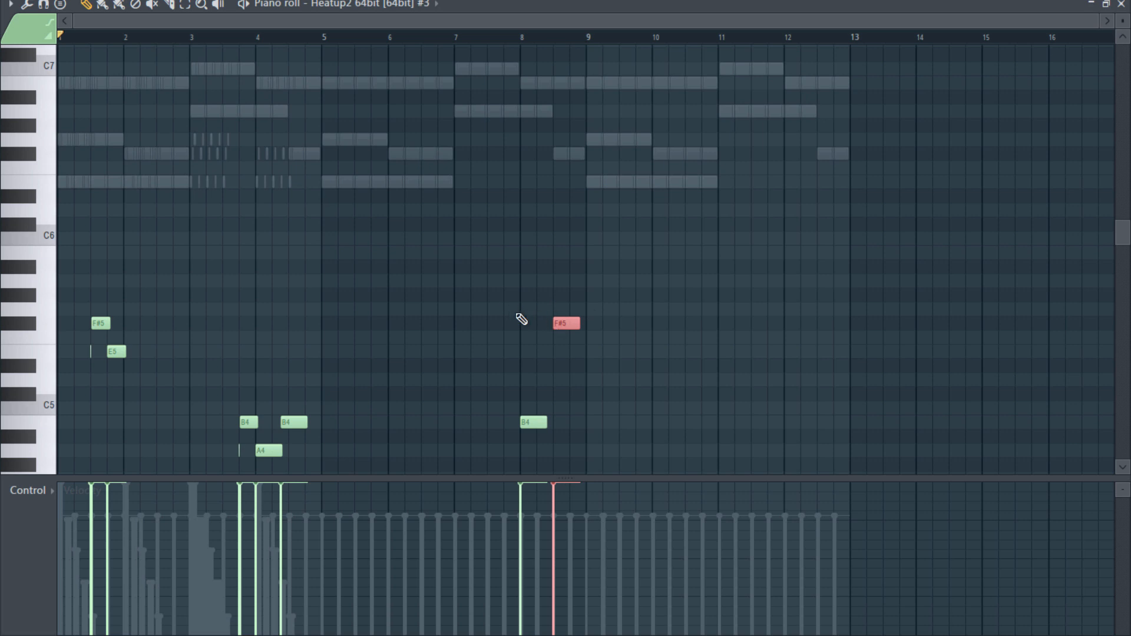
drag(559, 324, 543, 324)
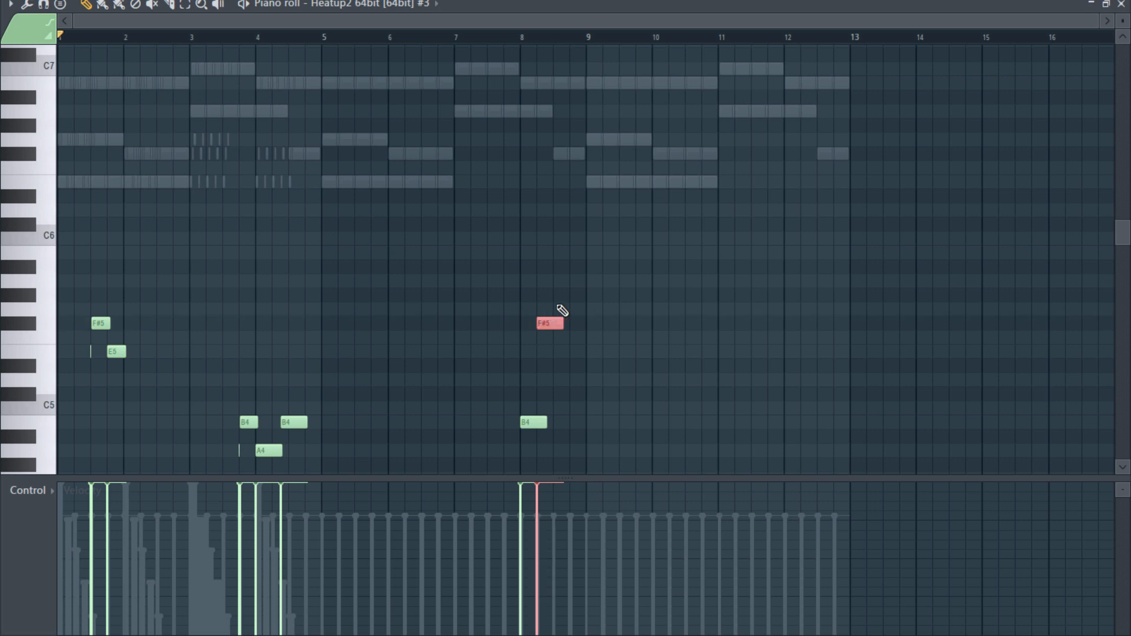
- Continue the bar 8 phrase with G5 on beat 3 and F#5 on beat 4, ending on E5 at beat 1 of bar 9
click(558, 310)
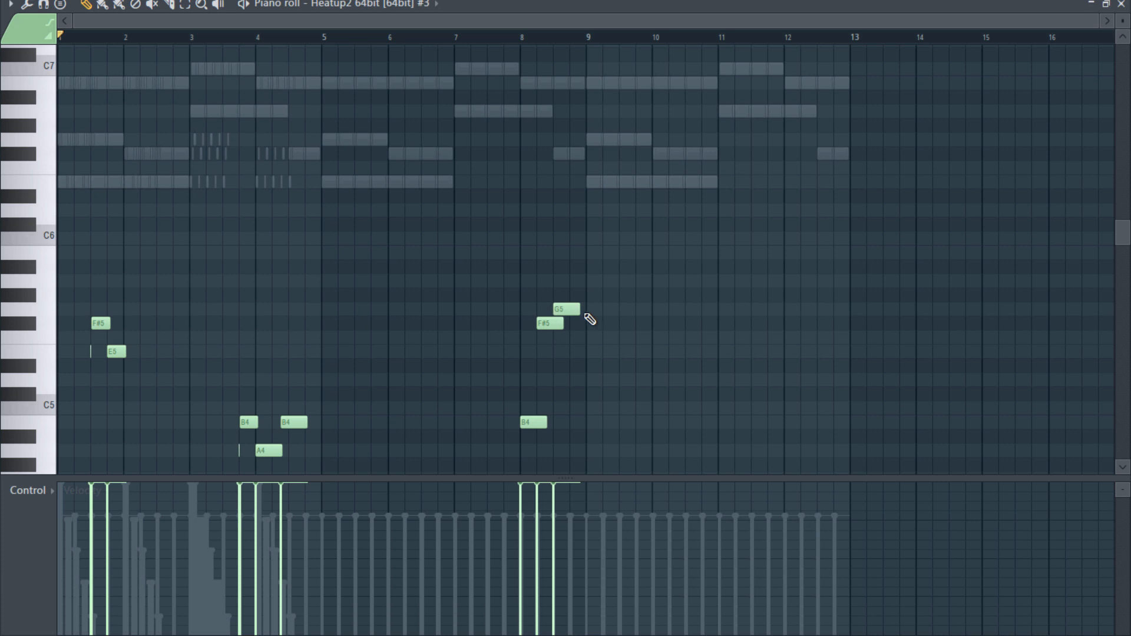
click(572, 324)
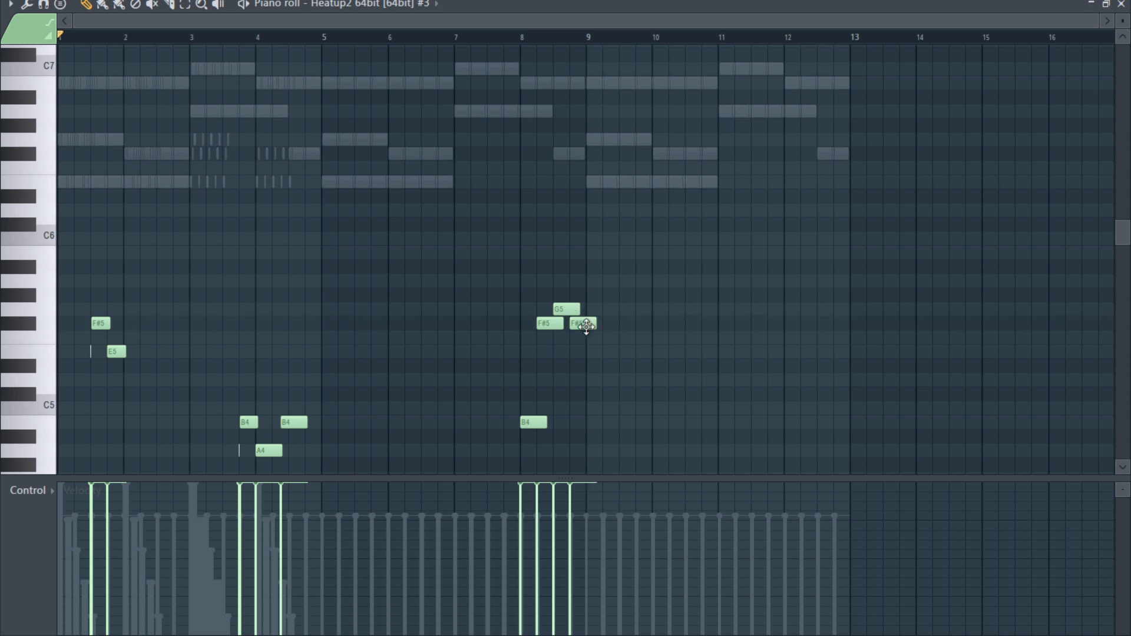
click(591, 352)
click(596, 352)
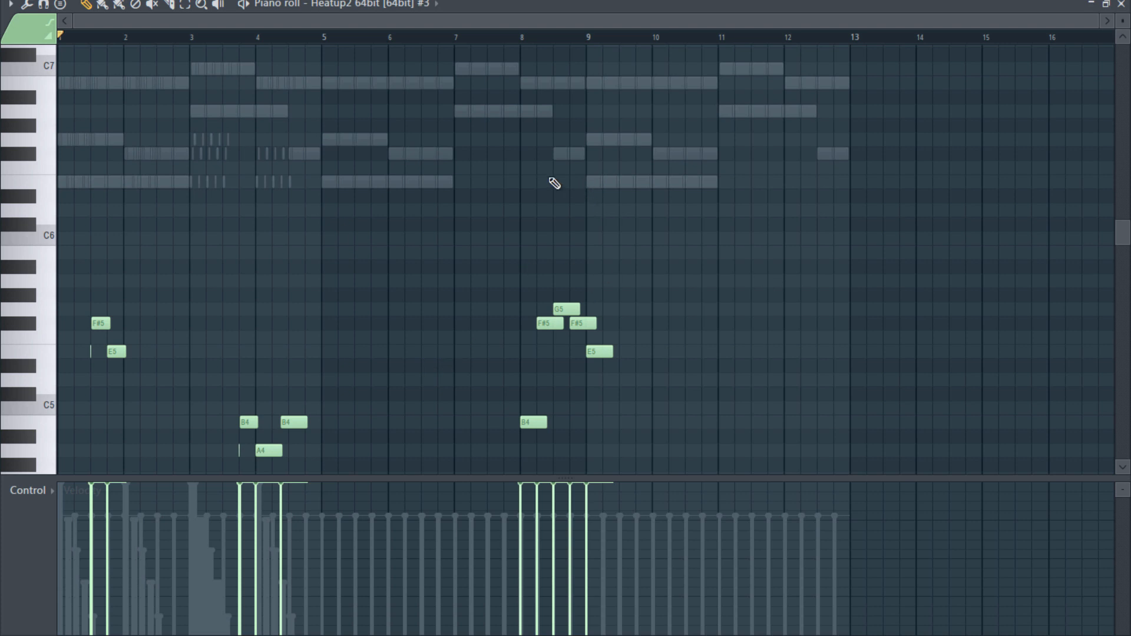
click(594, 184)
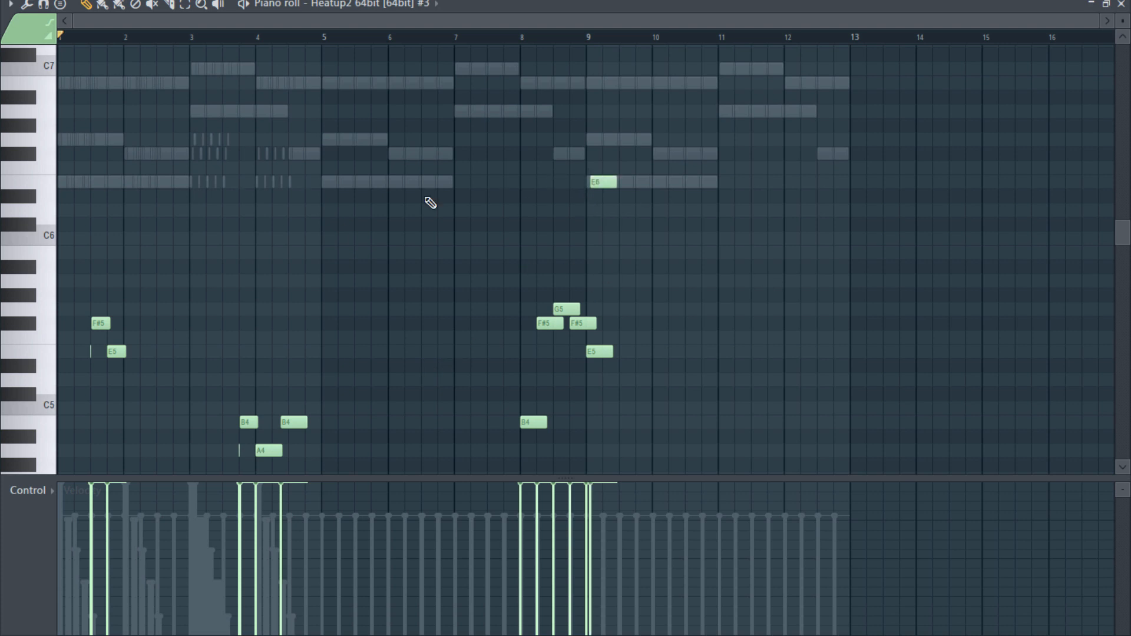
right_click(612, 183)
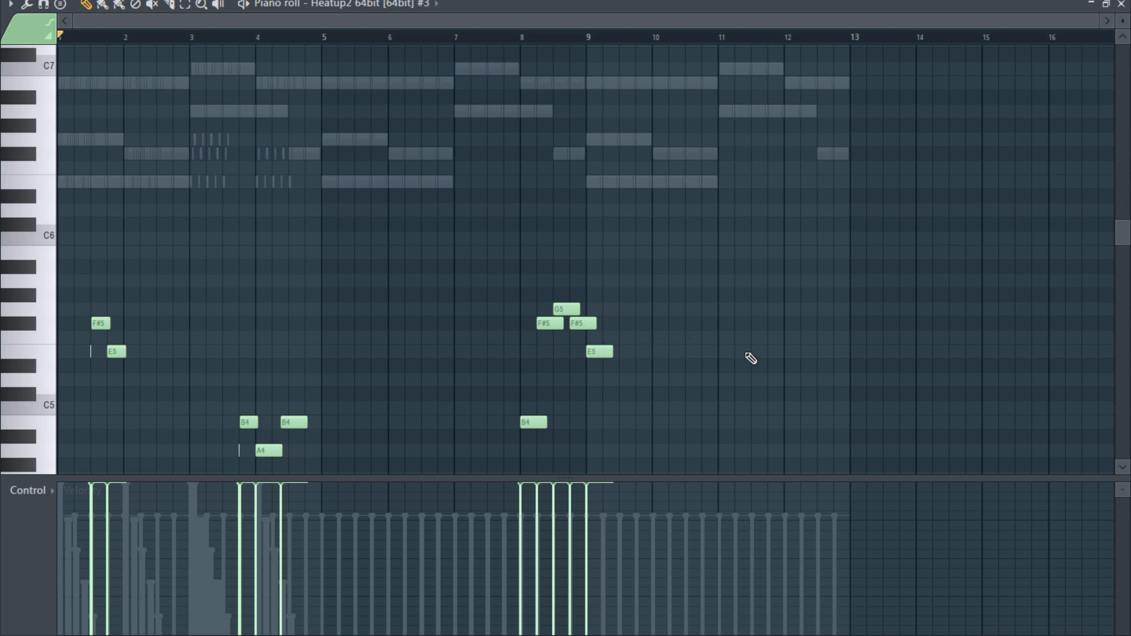
- Play back the new phrase from just before bar 8 and shorten its closing E5 note in bar 9
click(512, 37)
key(space)
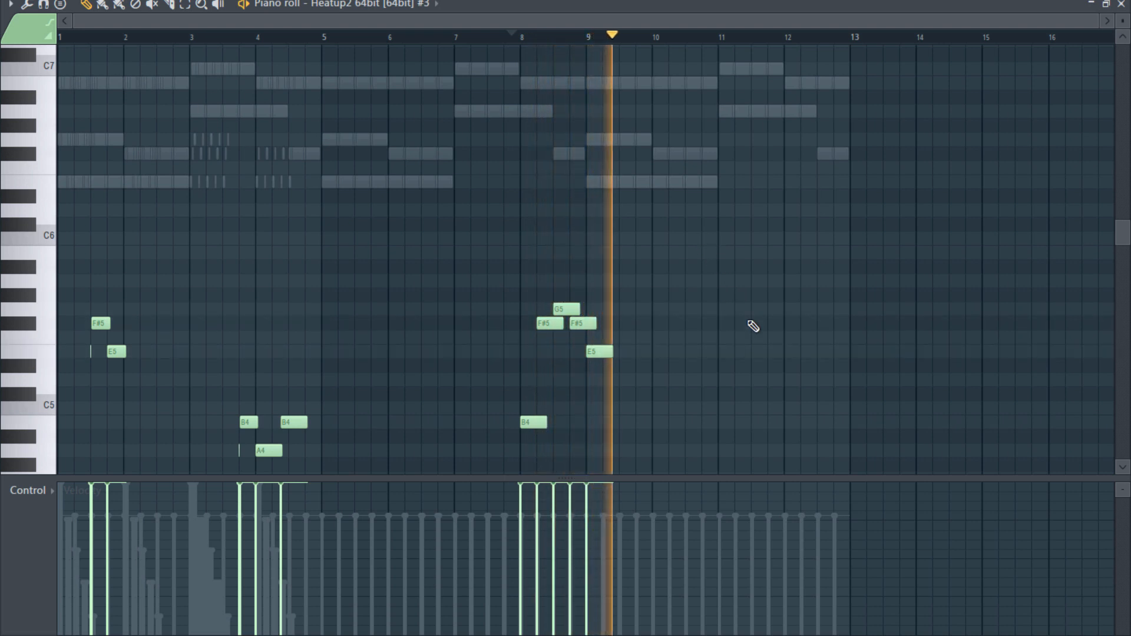
key(space)
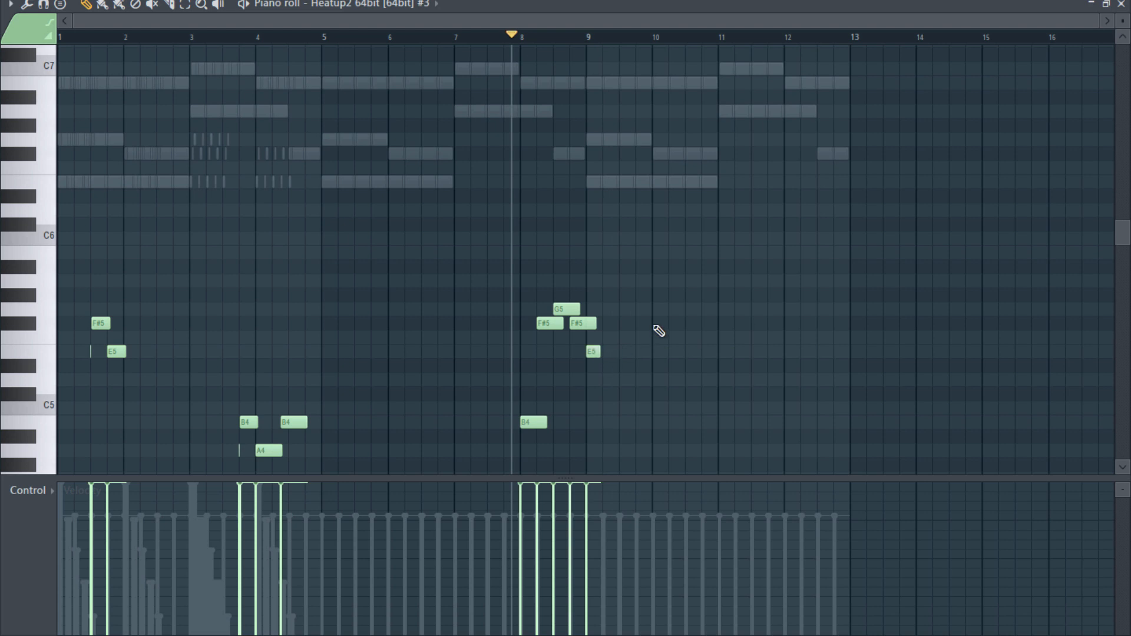
- With snap turned off, lengthen the closing E5 note in bar 9 to end at beat 2, and restore Step snap
scroll(633, 379, up, 8)
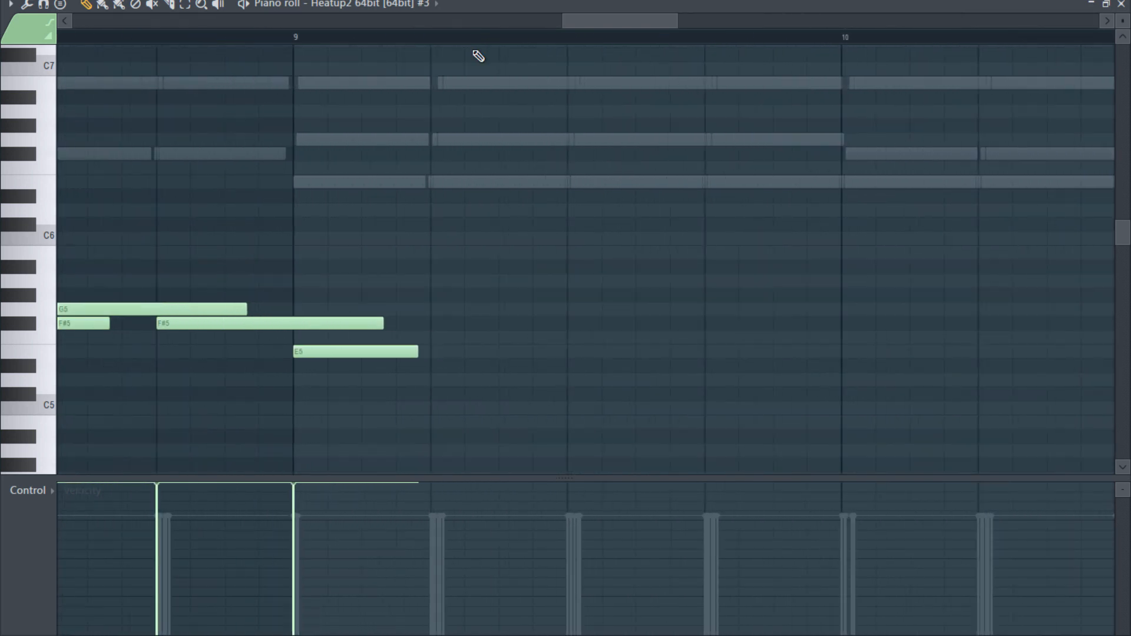
click(500, 1)
click(516, 108)
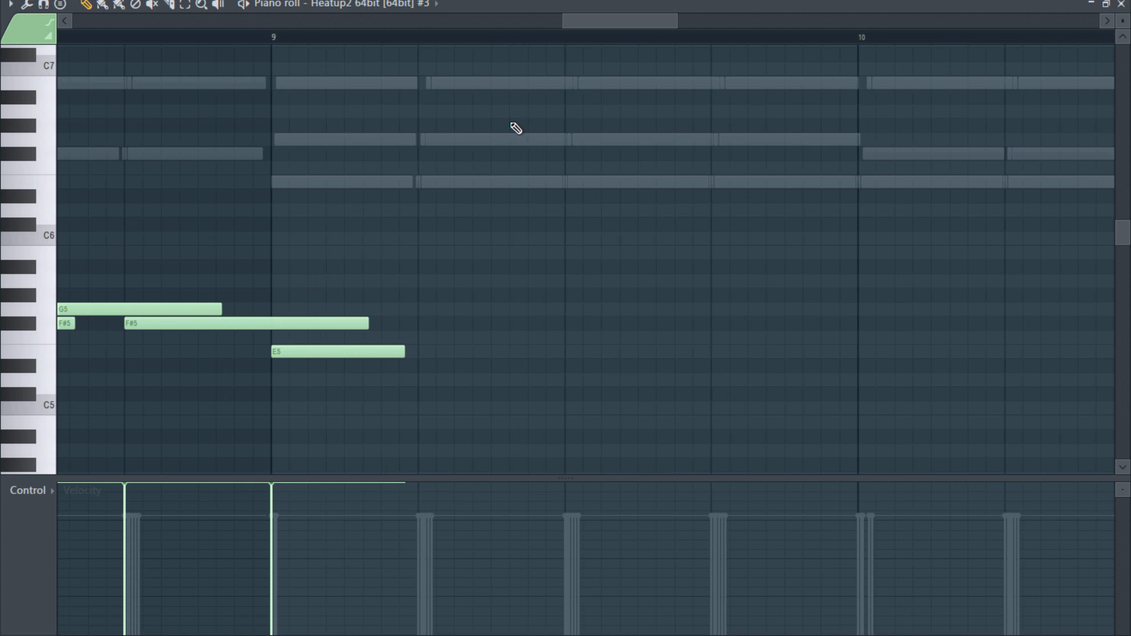
click(484, 1)
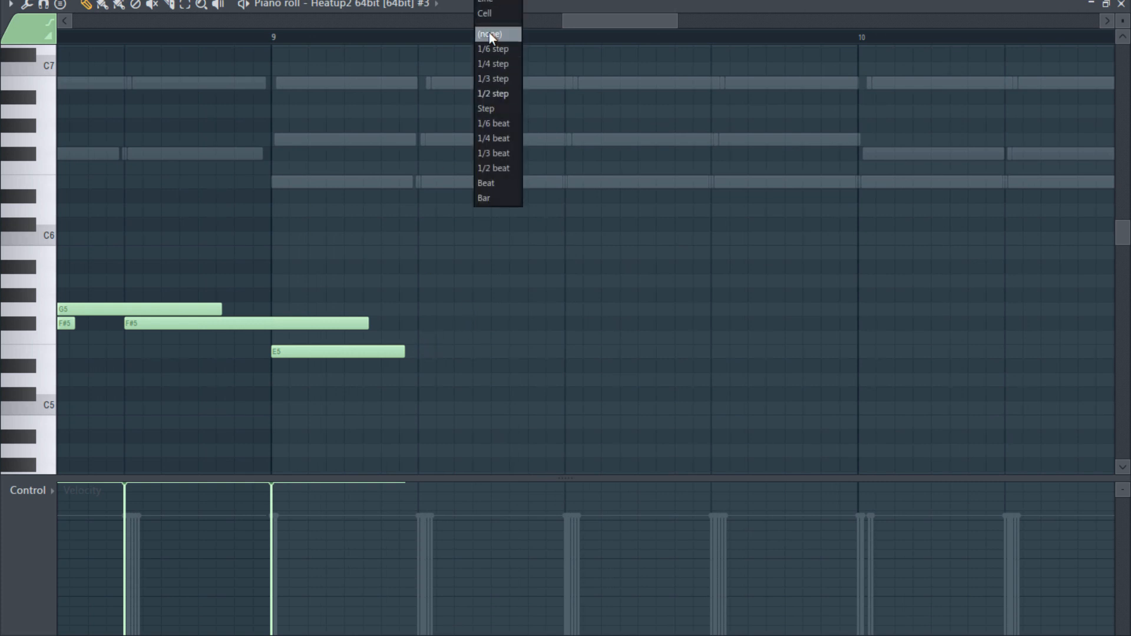
click(489, 33)
drag(405, 354, 409, 359)
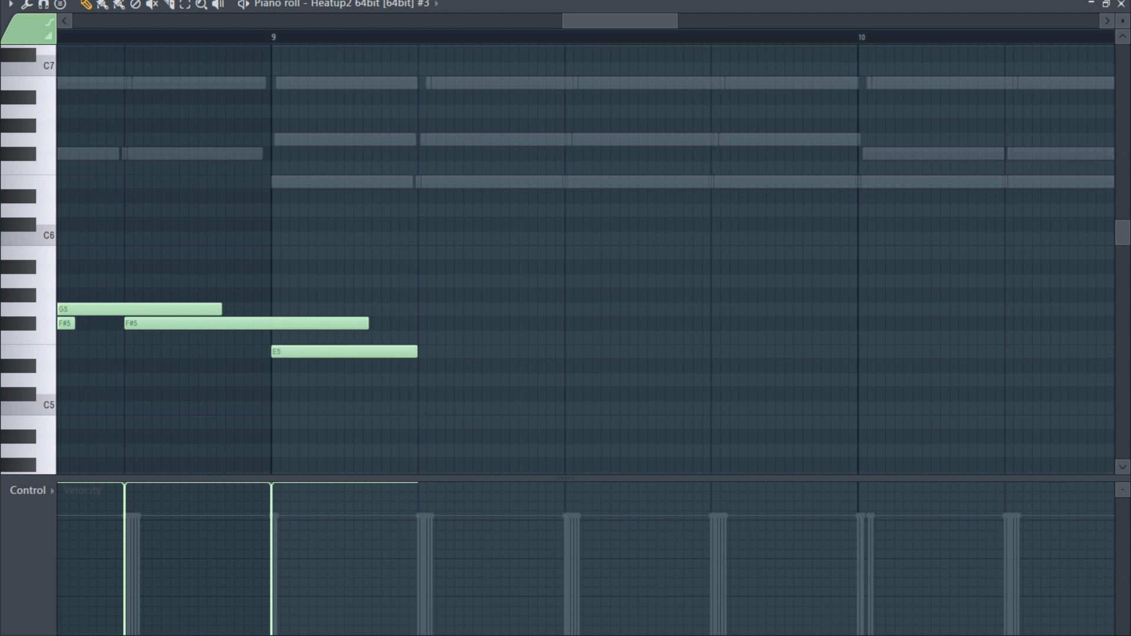
click(522, 2)
click(511, 109)
- Add a B5 note on beat 4 of bar 12 and a one-step A5 note starting with it
scroll(686, 245, down, 5)
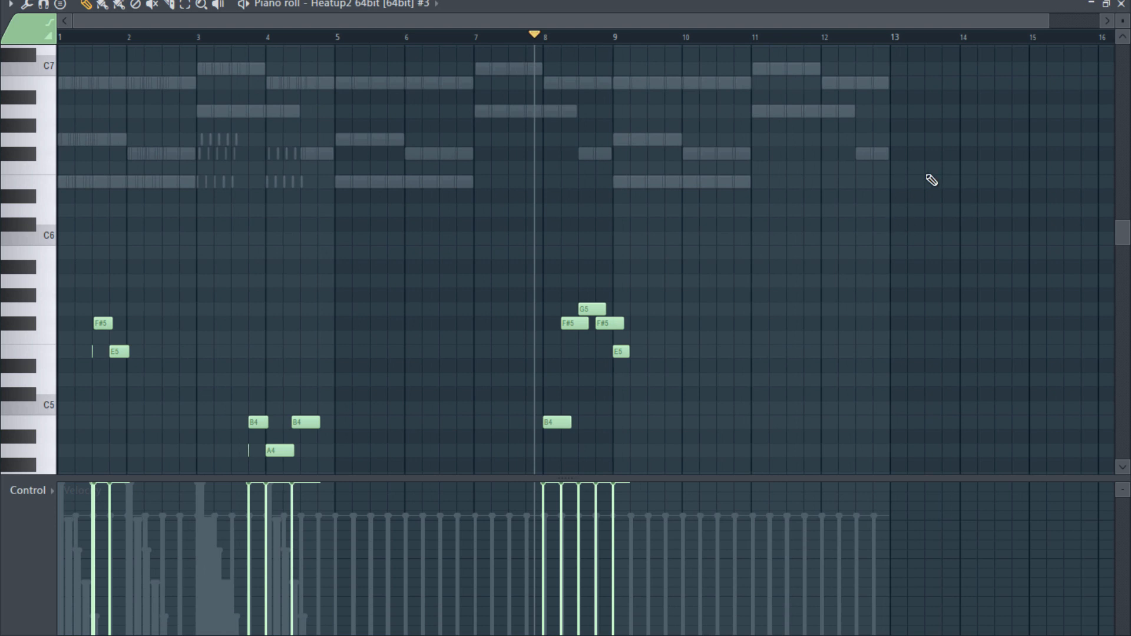
scroll(968, 209, up, 5)
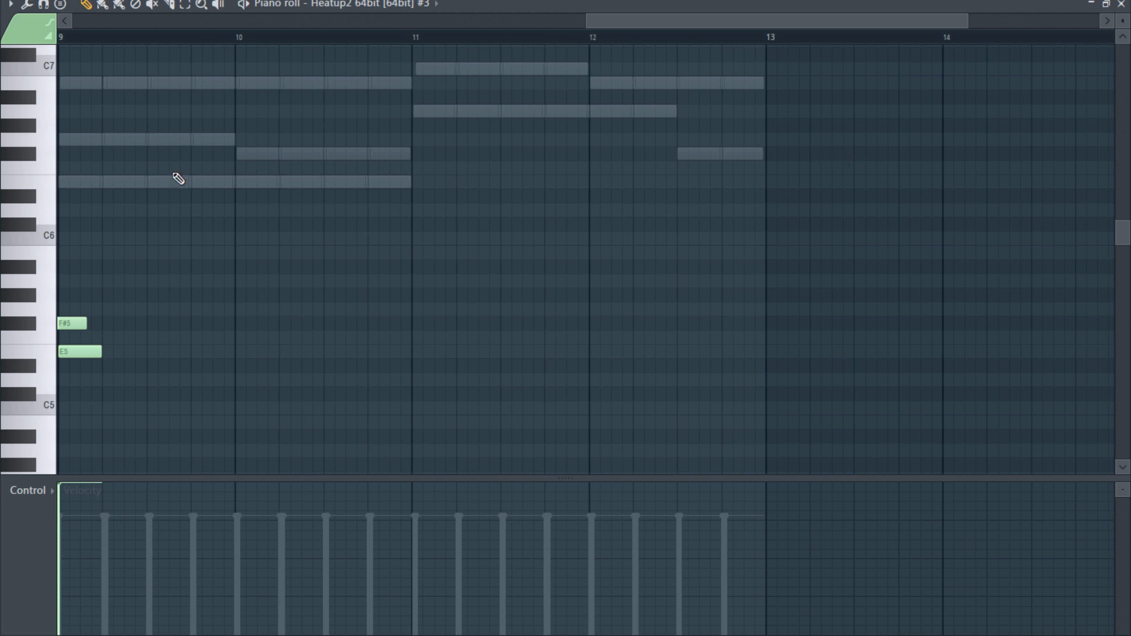
click(48, 264)
click(726, 253)
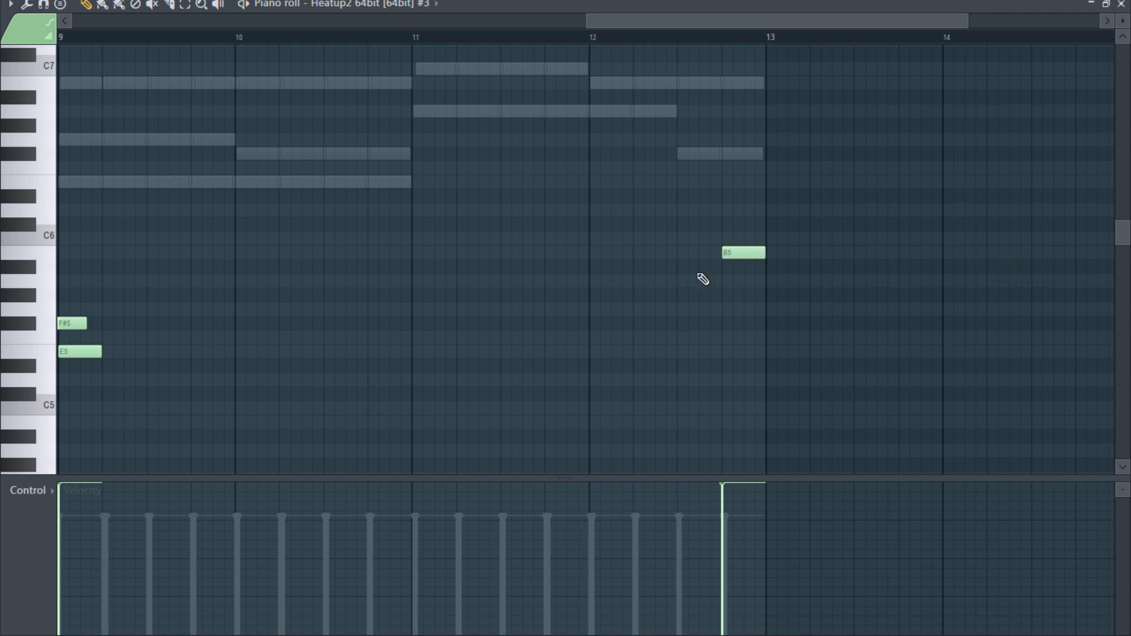
click(725, 267)
scroll(723, 269, up, 5)
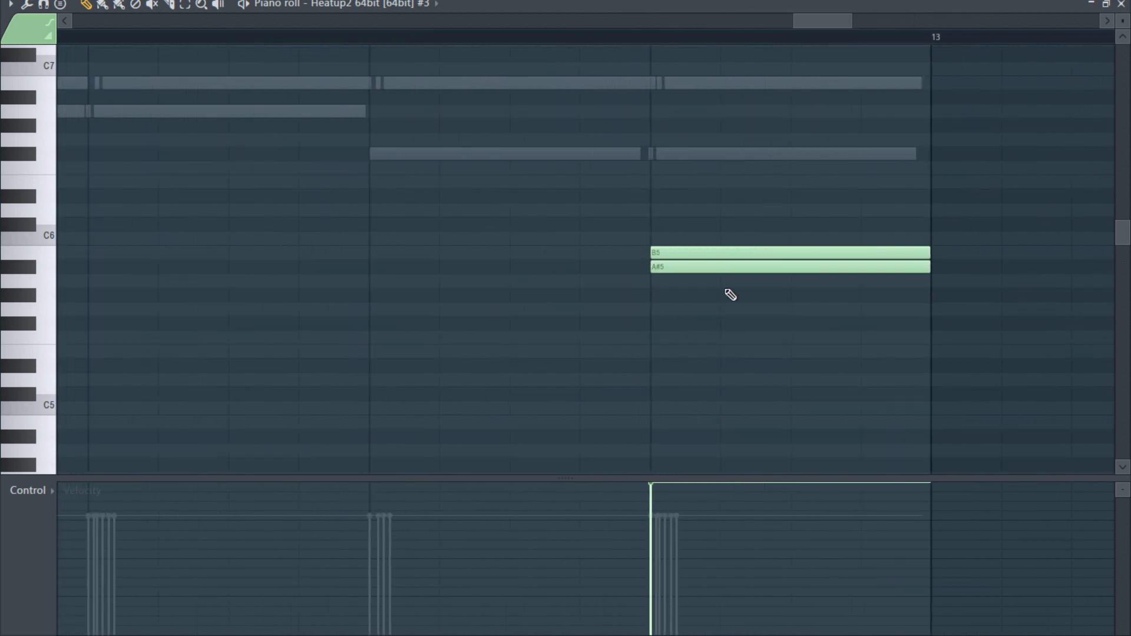
drag(664, 269, 664, 284)
drag(935, 280, 719, 280)
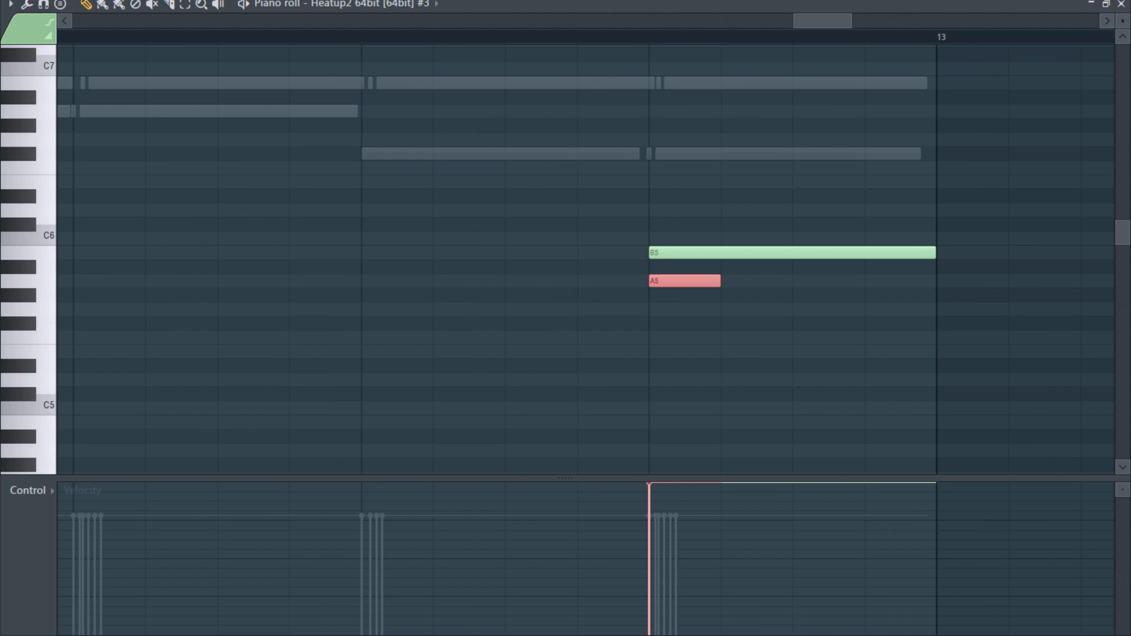
- With snap off, shorten the bar 12 A5 to a tiny grace note, nudge and trim the B5, and restore Step snap
click(502, 1)
click(486, 35)
drag(719, 280, 659, 255)
drag(940, 256, 926, 259)
click(508, 2)
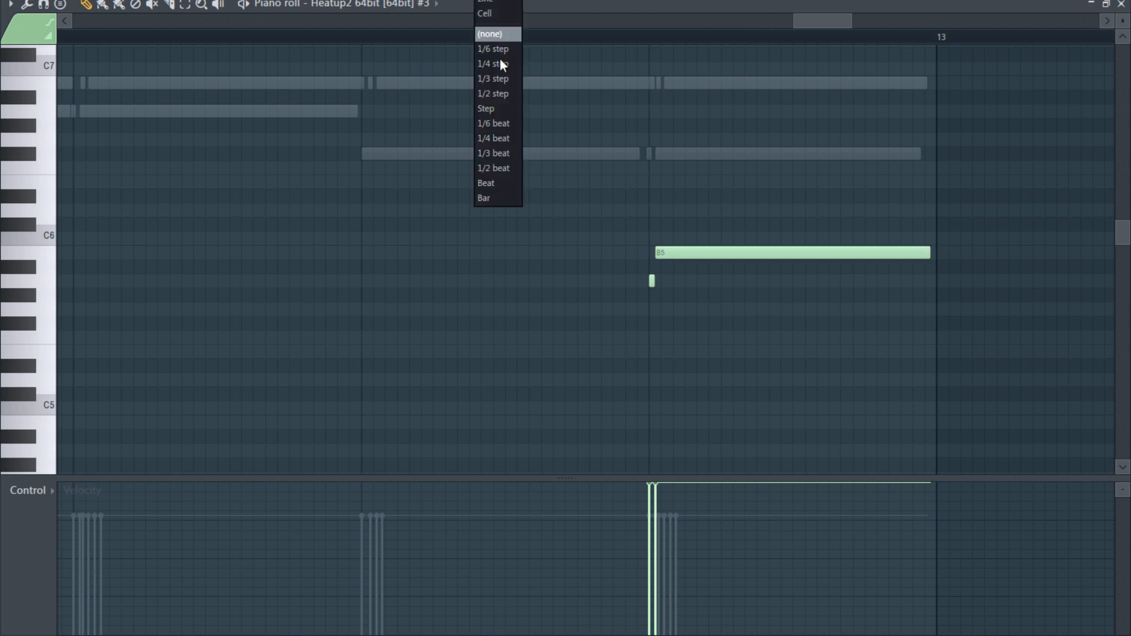
click(501, 108)
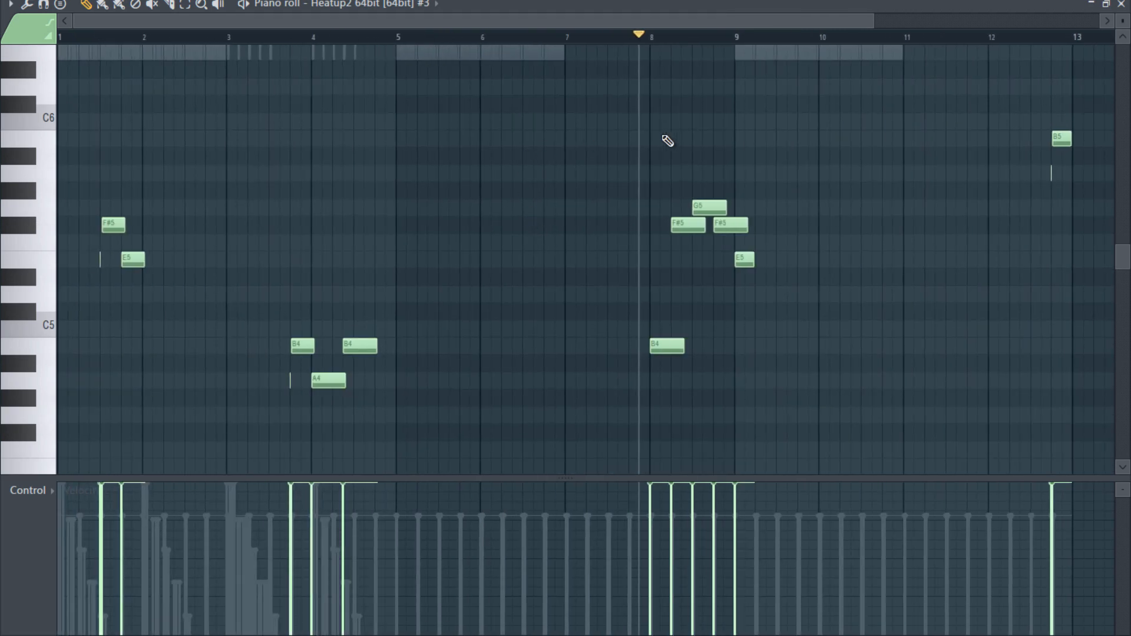
- Play the pattern from bar 1 to review the lead melody through bar 12, then stop and close the piano roll
scroll(887, 215, down, 4)
scroll(881, 213, up, 5)
scroll(878, 212, up, 2)
scroll(933, 176, down, 2)
key(space)
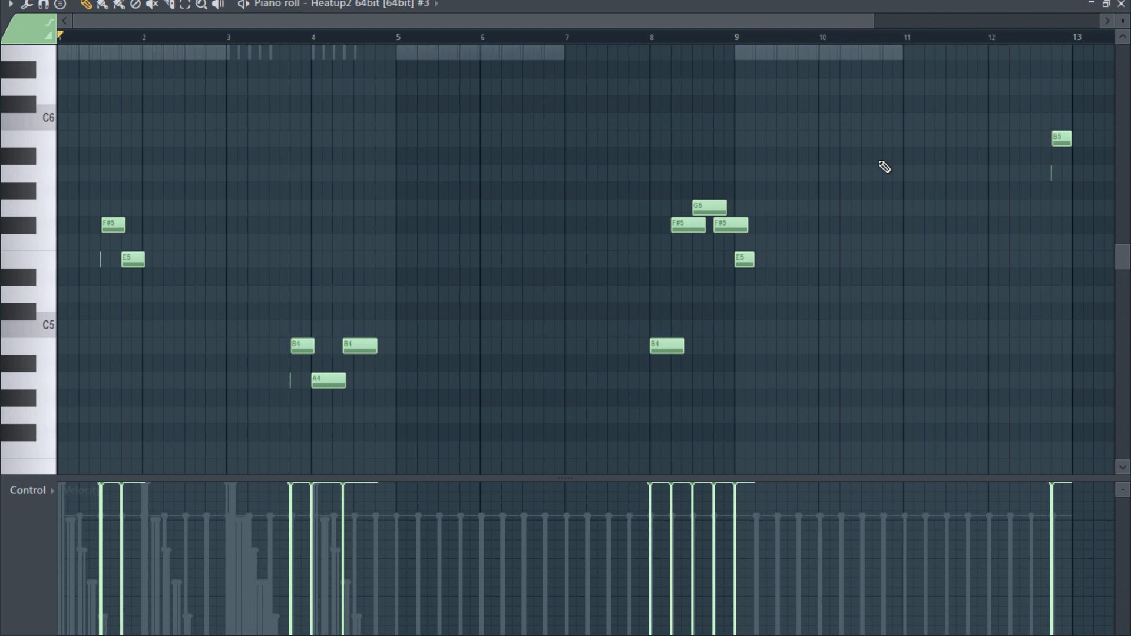
key(space)
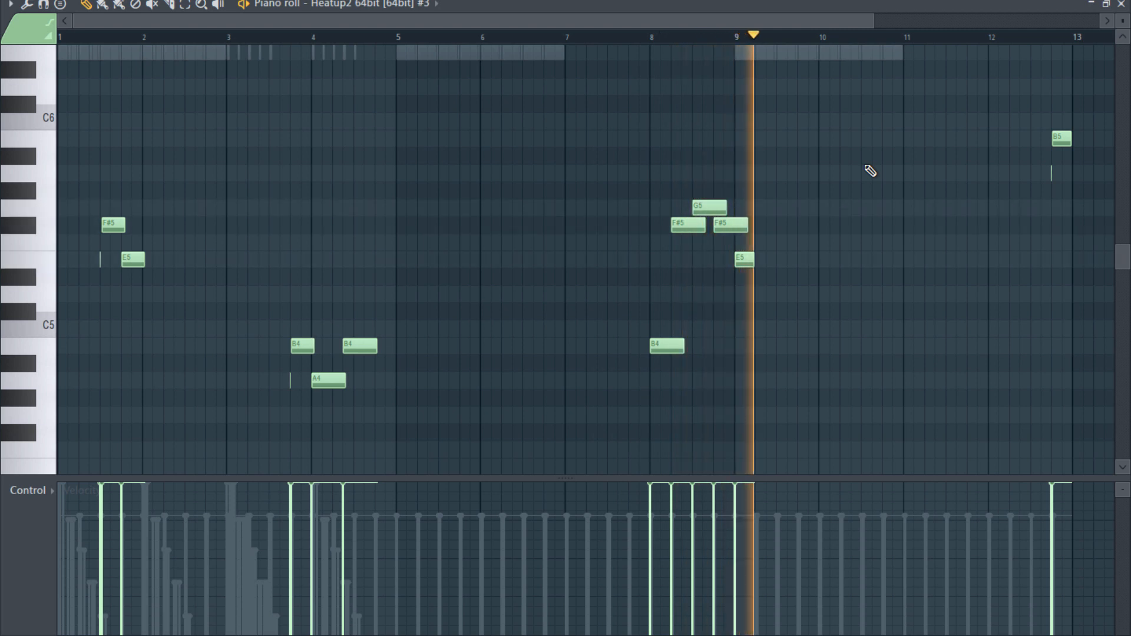
scroll(876, 172, down, 3)
scroll(892, 202, up, 4)
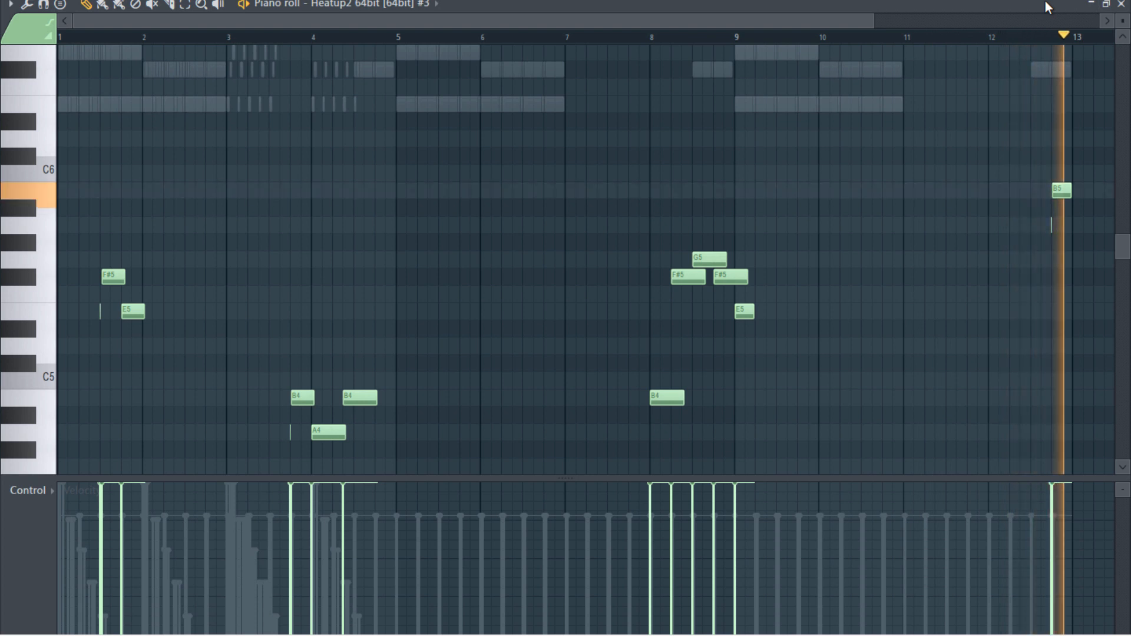
click(1121, 4)
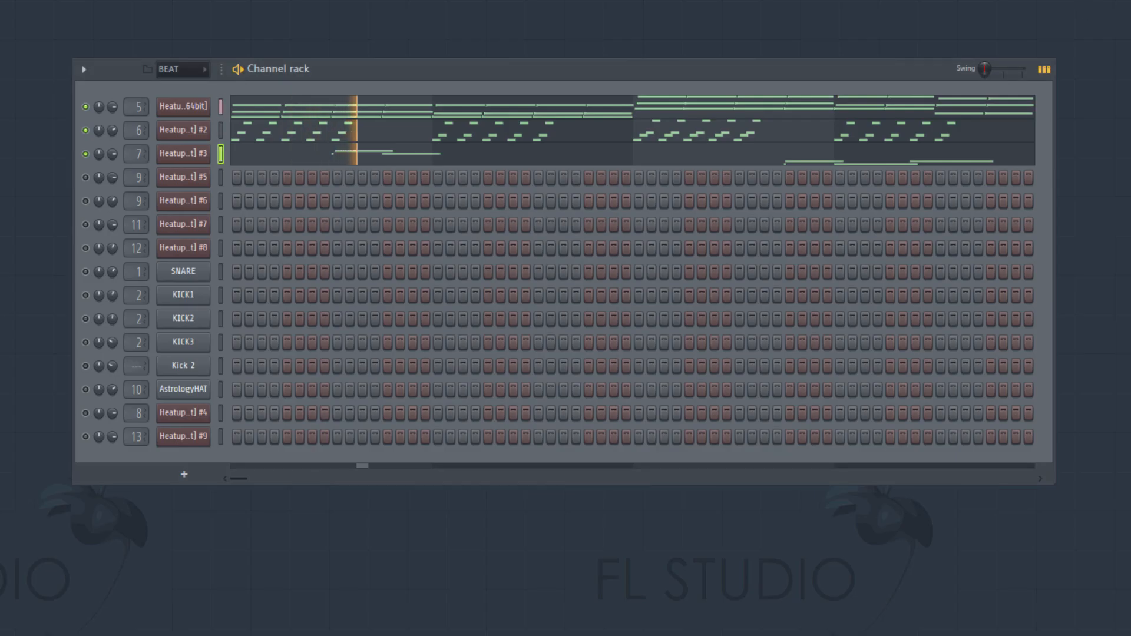
key(space)
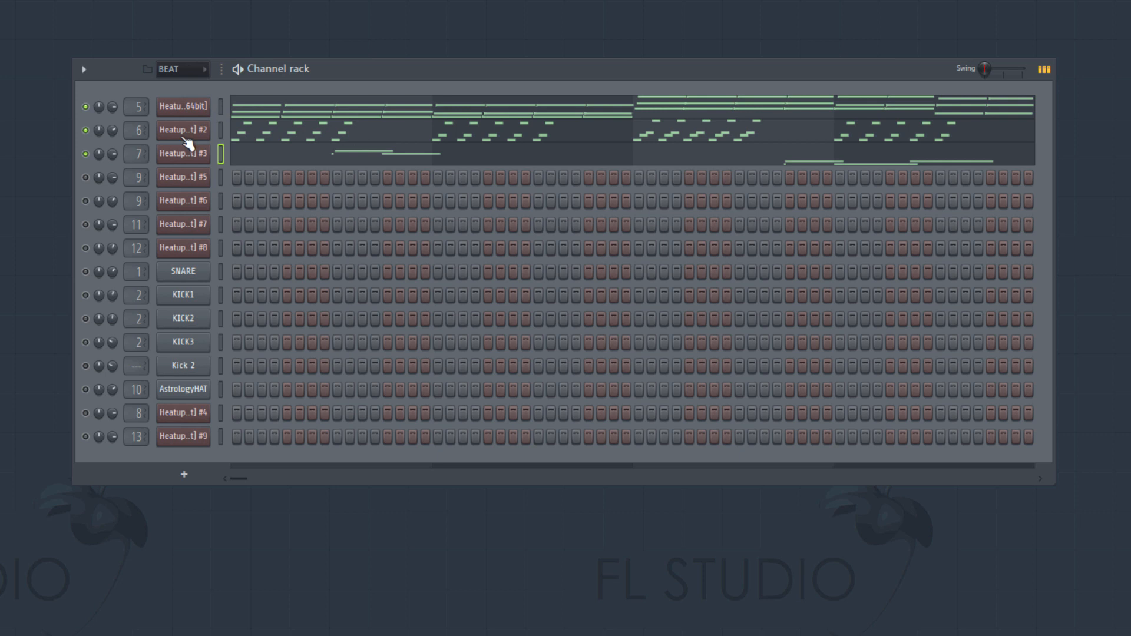
- Check the 90s LEGEND bass preset on Heatup2 #5, and open that channel's piano roll
click(167, 178)
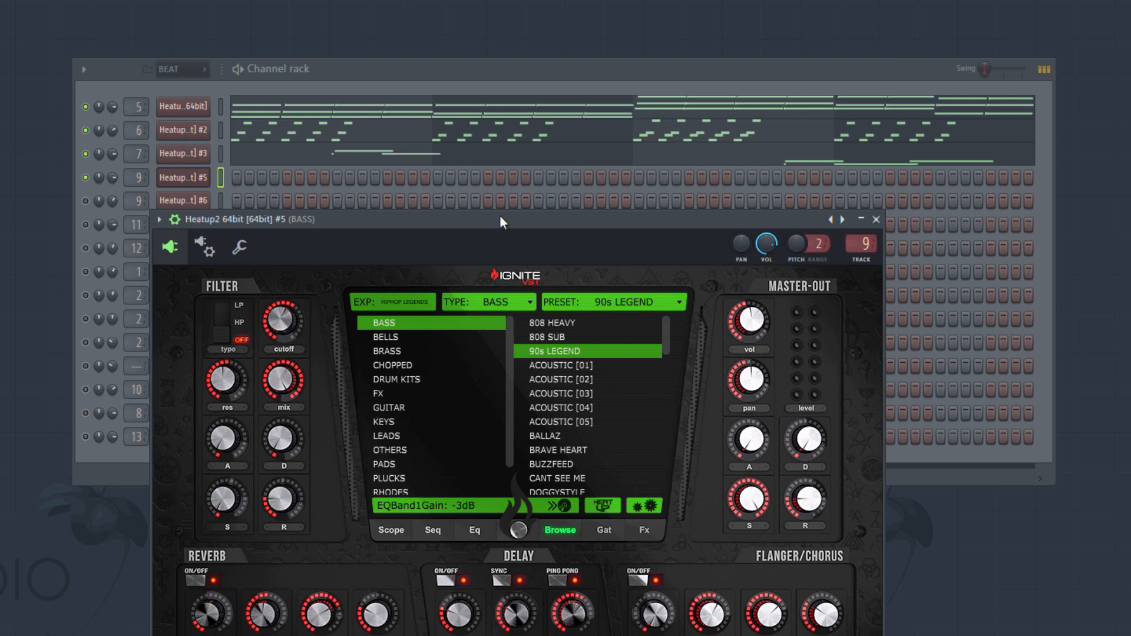
drag(501, 217, 546, 28)
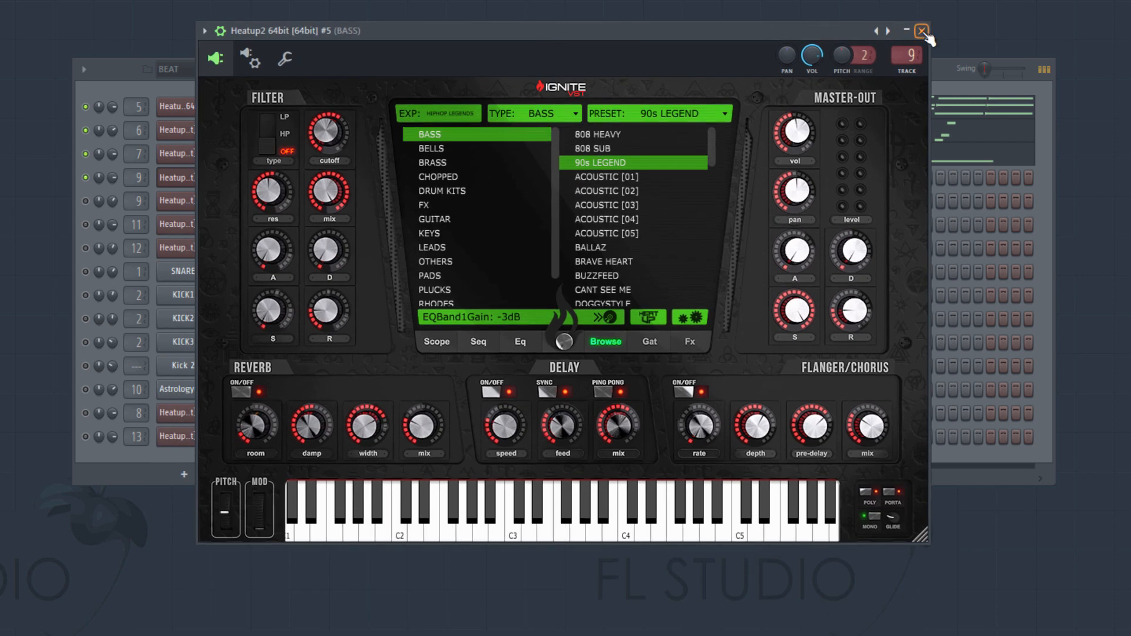
click(921, 31)
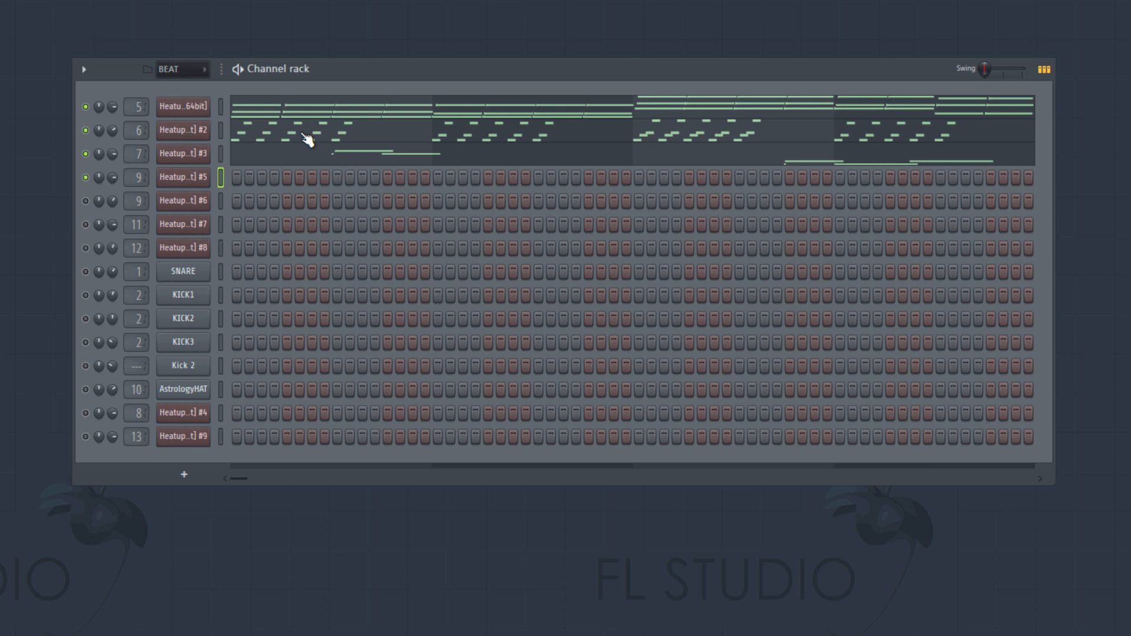
right_click(187, 181)
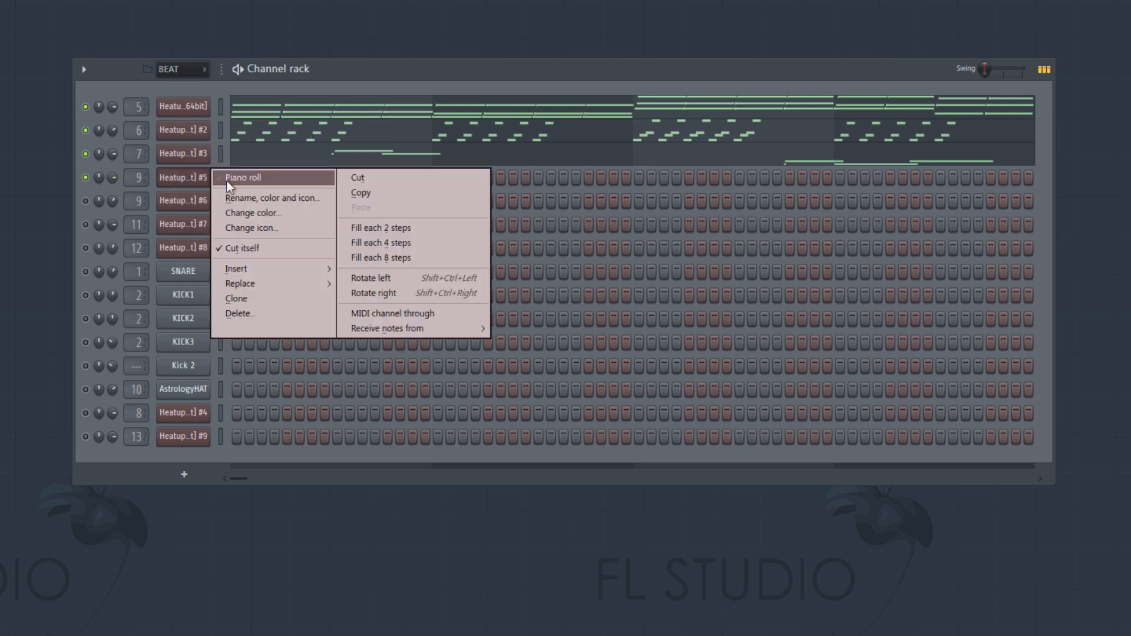
click(228, 182)
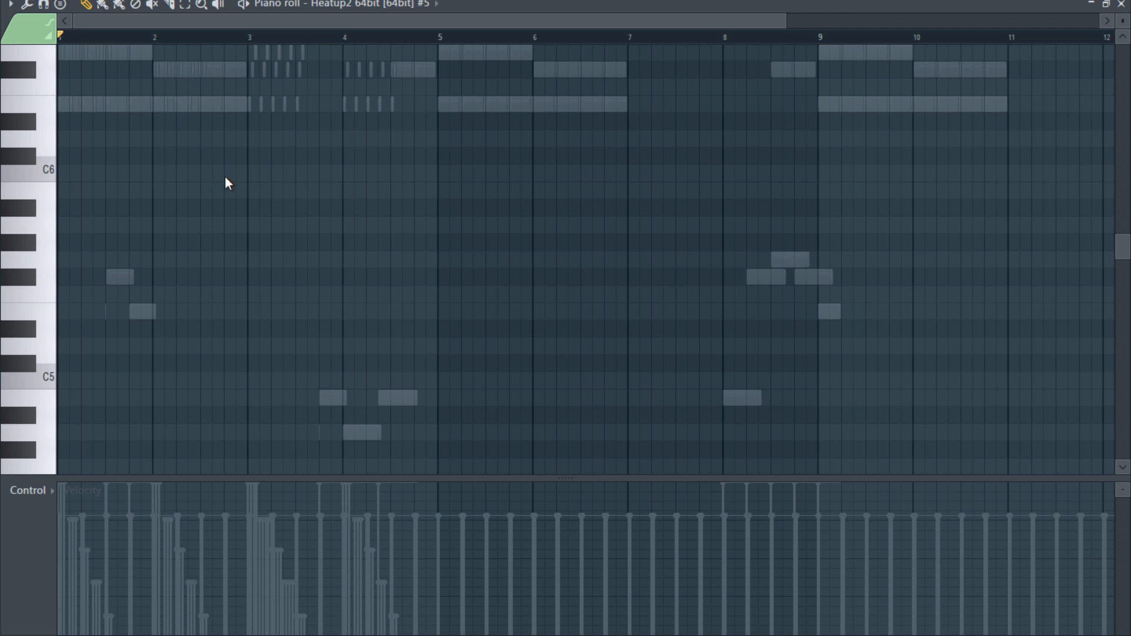
- Place two consecutive half-beat E3 bass notes at the start of bar 1 and play them back
scroll(112, 360, down, 4)
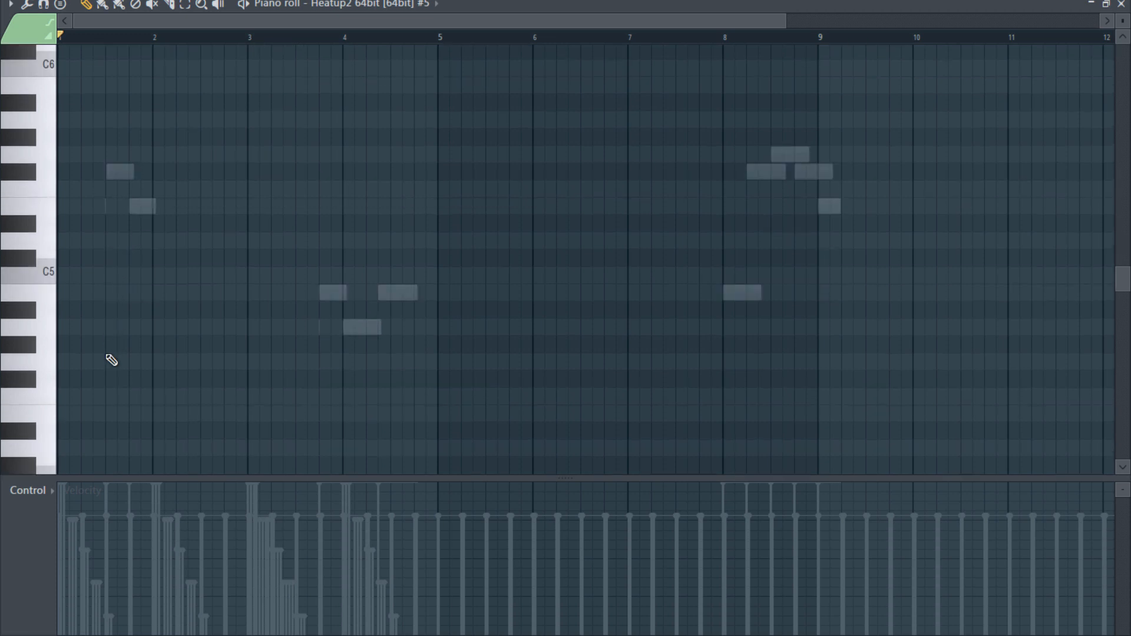
scroll(95, 362, down, 3)
click(49, 370)
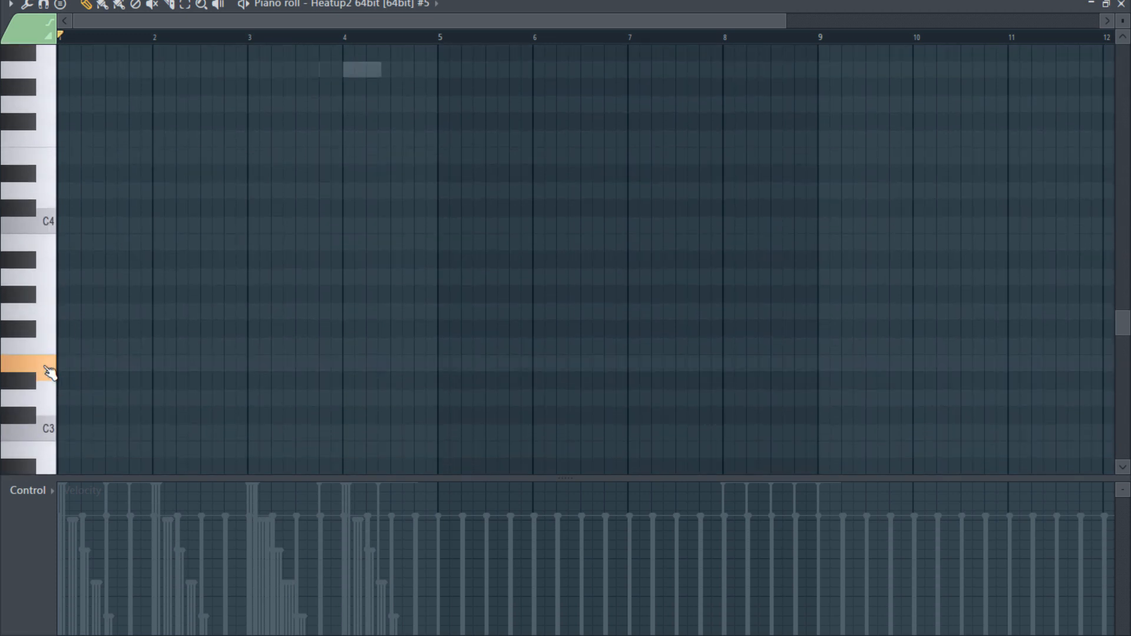
click(74, 362)
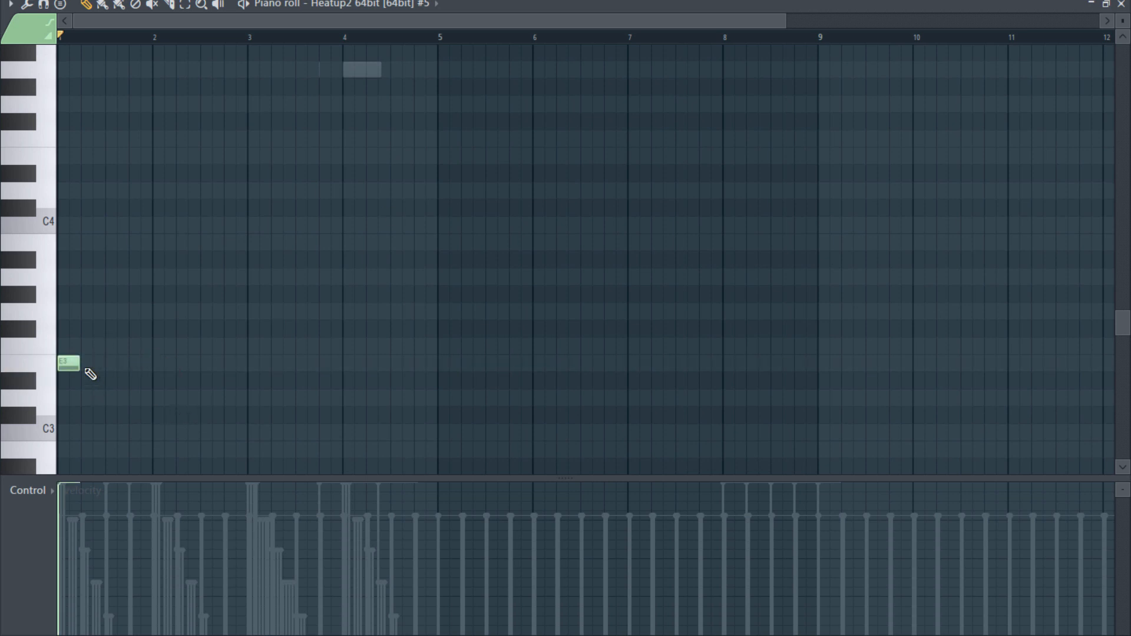
drag(79, 363, 66, 362)
click(74, 363)
key(space)
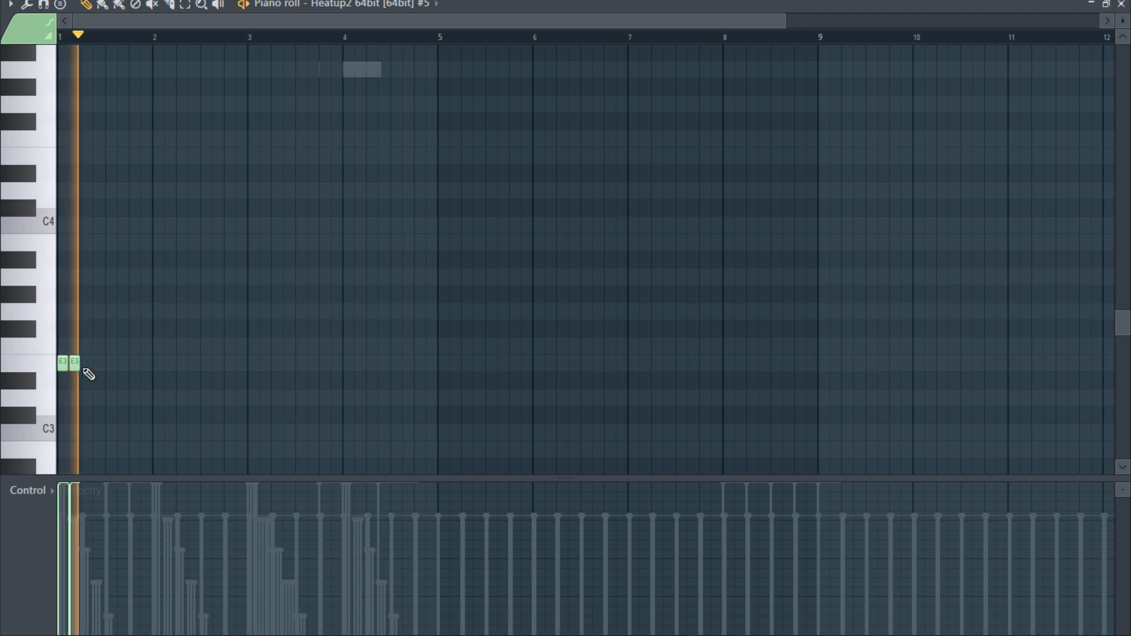
key(space)
- Repeat the pair of half-beat E3 bass notes at the start of bar 2
click(163, 363)
click(165, 360)
mouse_move(157, 358)
mouse_down()
mouse_move(154, 344)
mouse_move(158, 361)
mouse_move(171, 360)
mouse_up()
click(176, 363)
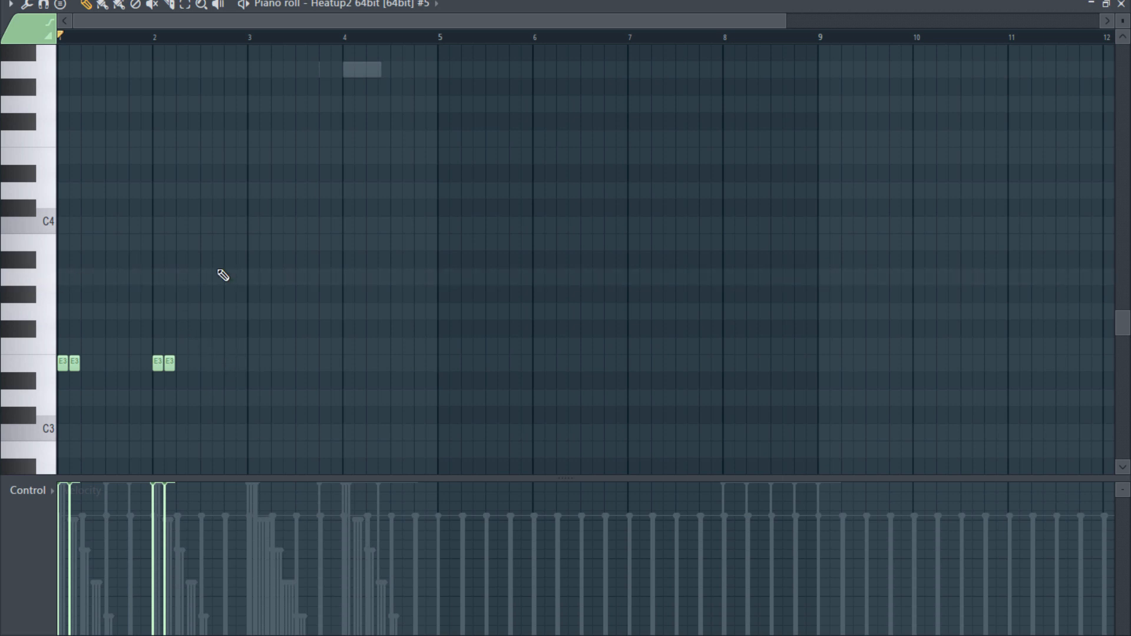
- Add a pair of adjacent half-beat A3 notes at the start of bar 3 and a matching E3 pair at bar 4
click(249, 277)
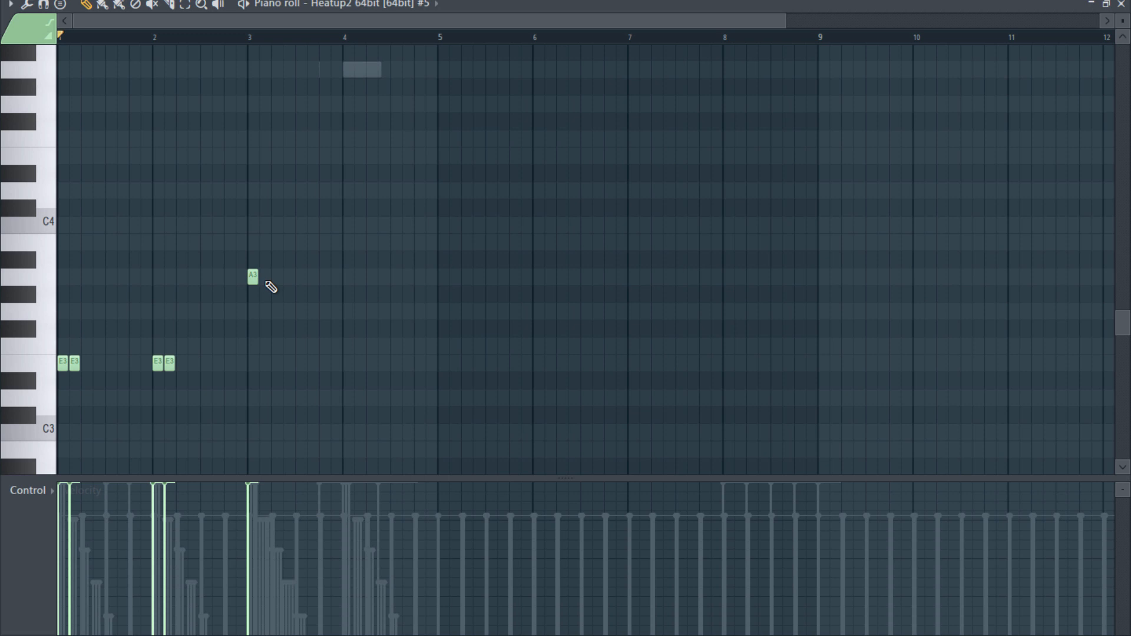
click(265, 278)
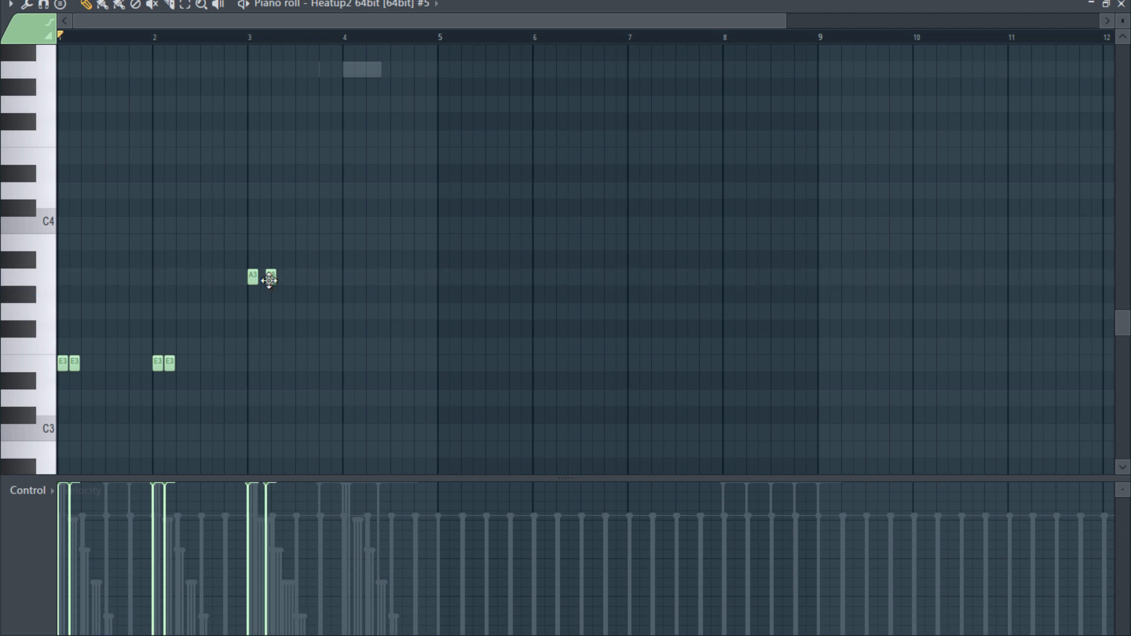
click(265, 278)
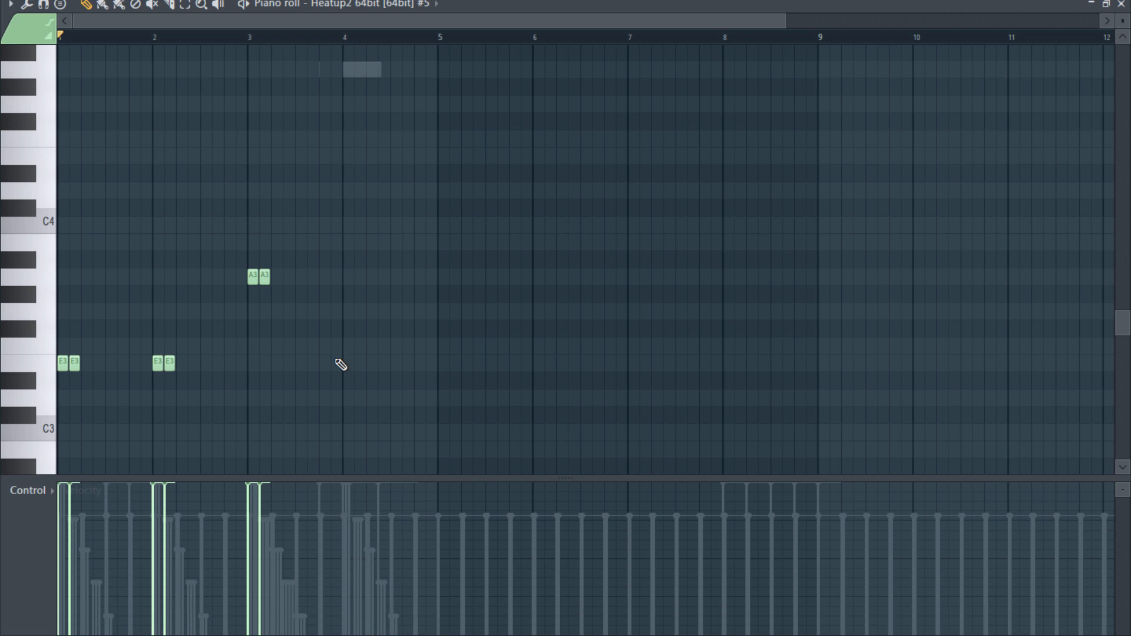
click(348, 363)
click(366, 363)
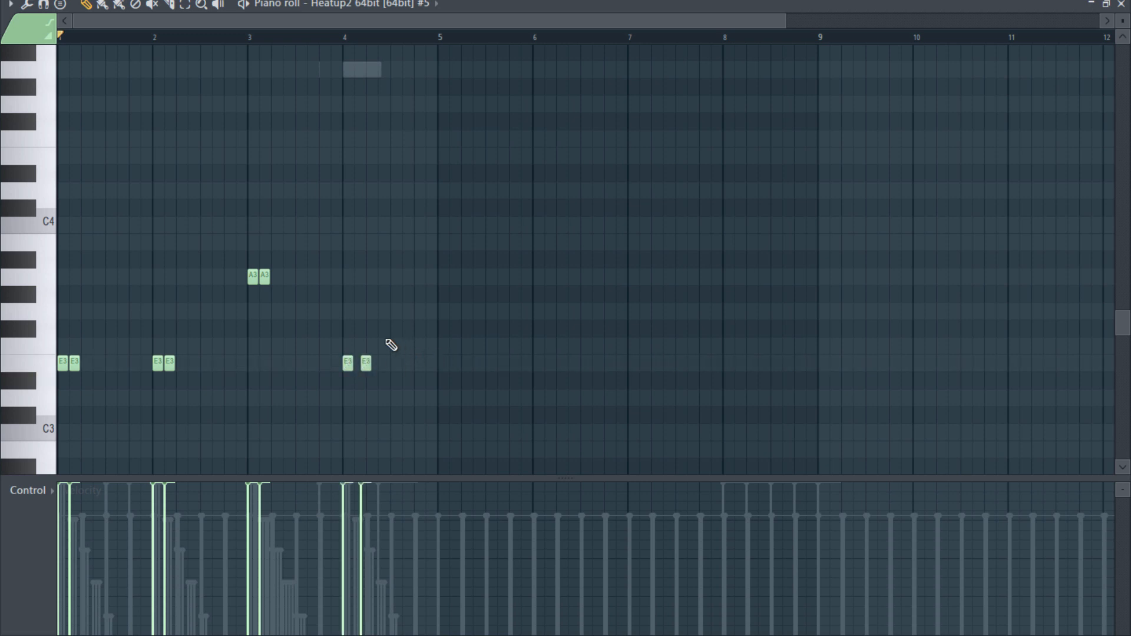
drag(366, 363, 359, 363)
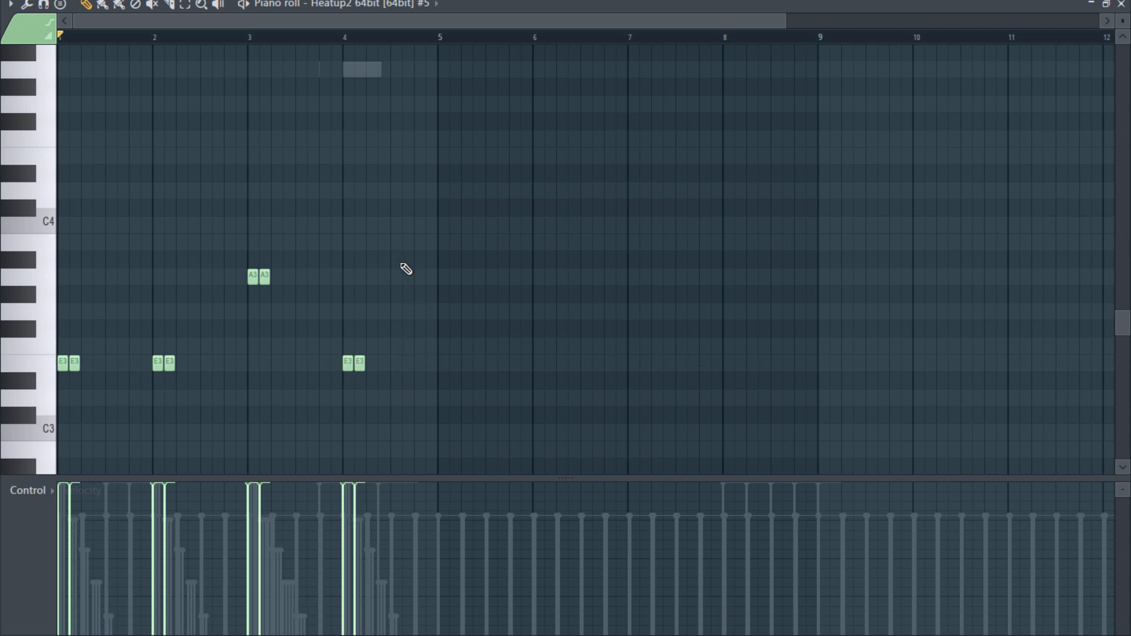
- Place a one-beat B3 note on beat 4 of bar 4 and play back the bass line
click(418, 242)
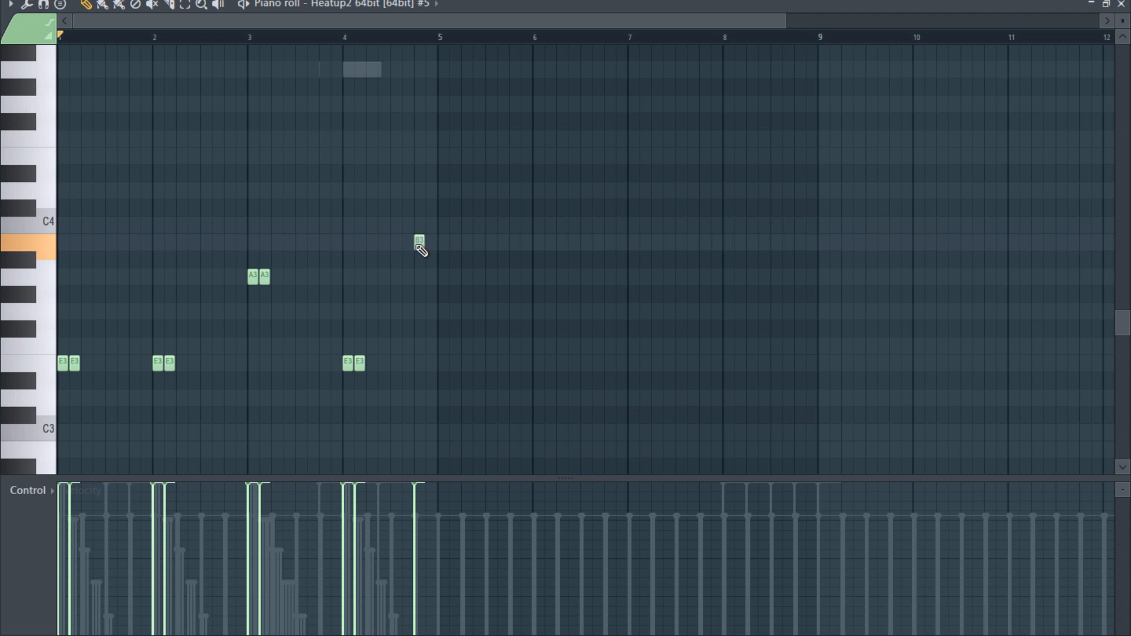
drag(429, 245, 434, 249)
key(space)
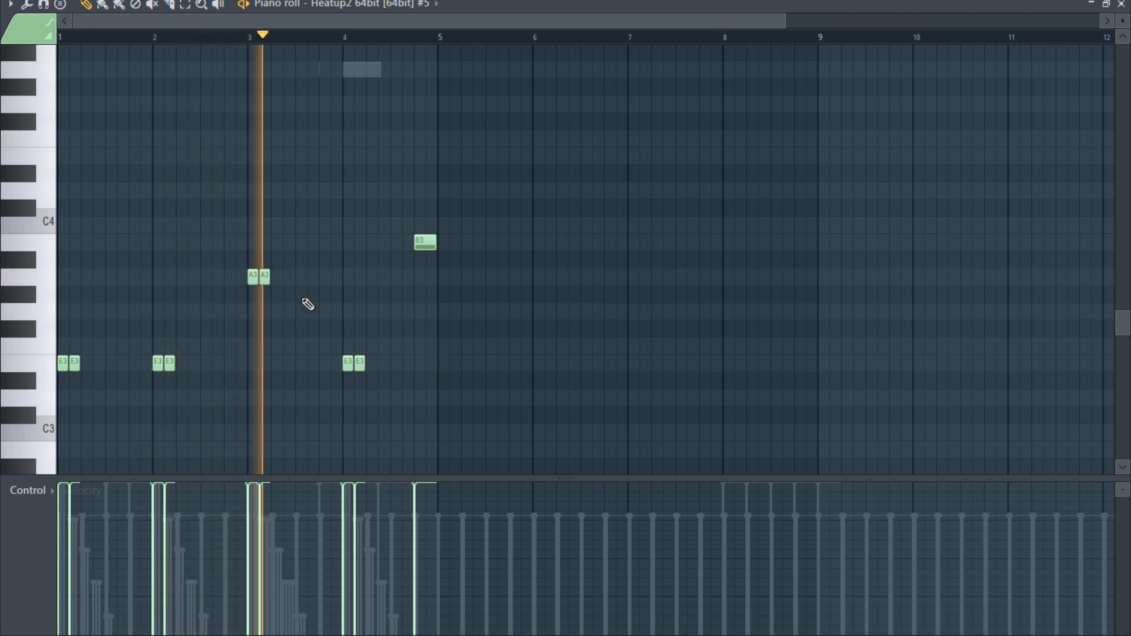
key(space)
- Add a half-beat A3 note on beat 4 of bar 3, followed directly by a half-beat F3 note
click(322, 283)
mouse_move(337, 281)
mouse_down()
mouse_move(319, 283)
mouse_move(328, 284)
mouse_up()
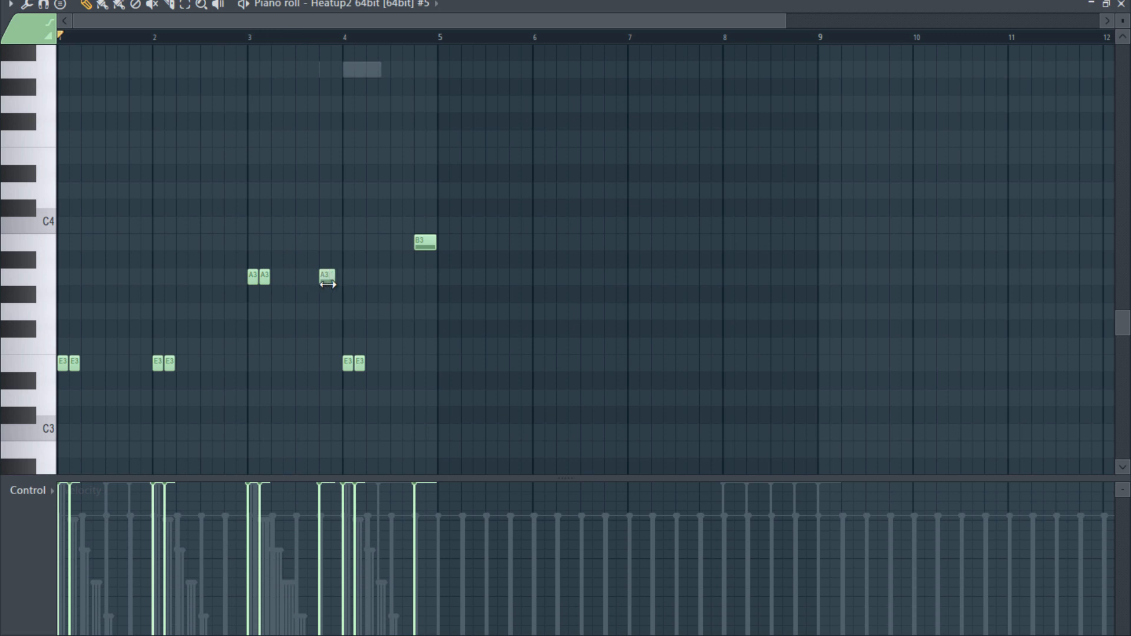
click(333, 346)
- Raise the F3 note ending bar 3 and the E3 pair at bar 4 by two semitones, and play back the line
drag(329, 337, 364, 376)
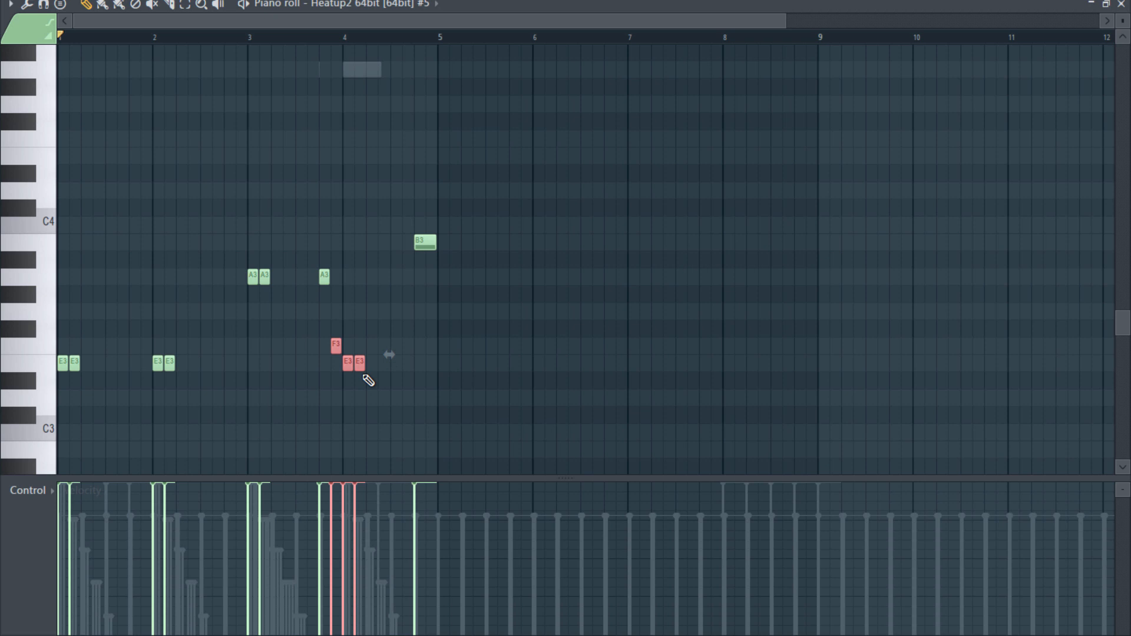
key(shift+Up)
key(shift+Up)
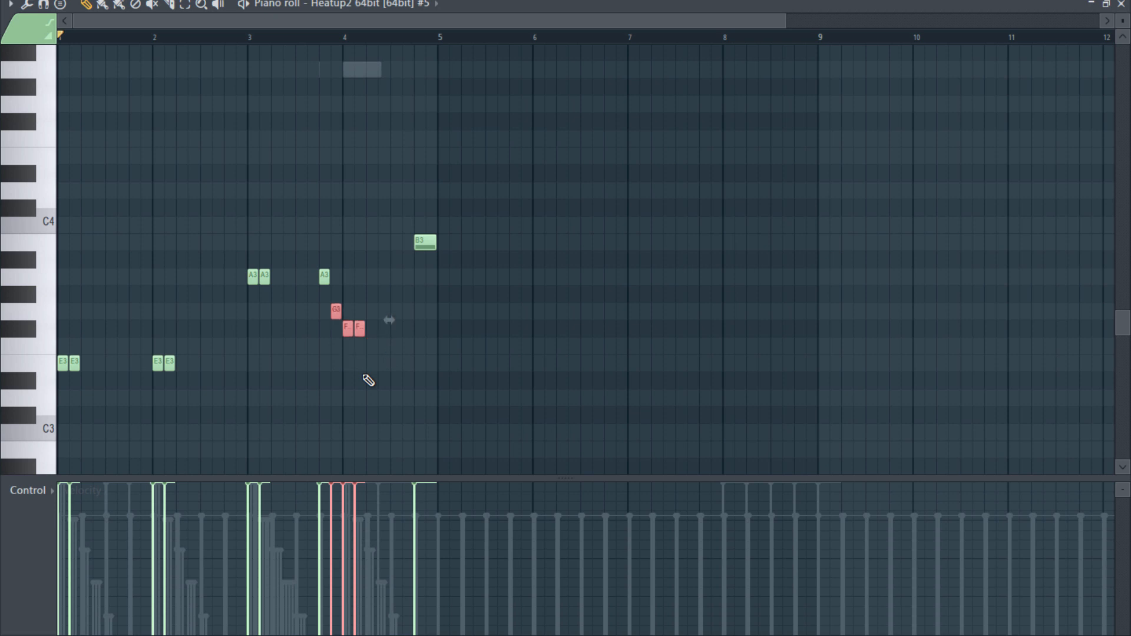
key(space)
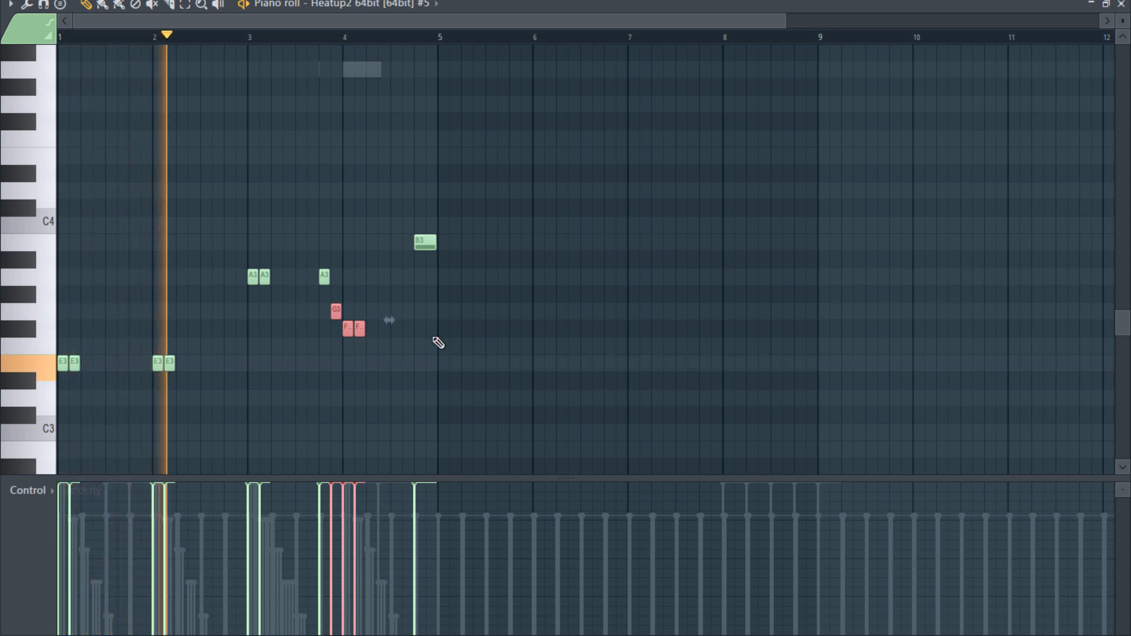
key(ctrl+d)
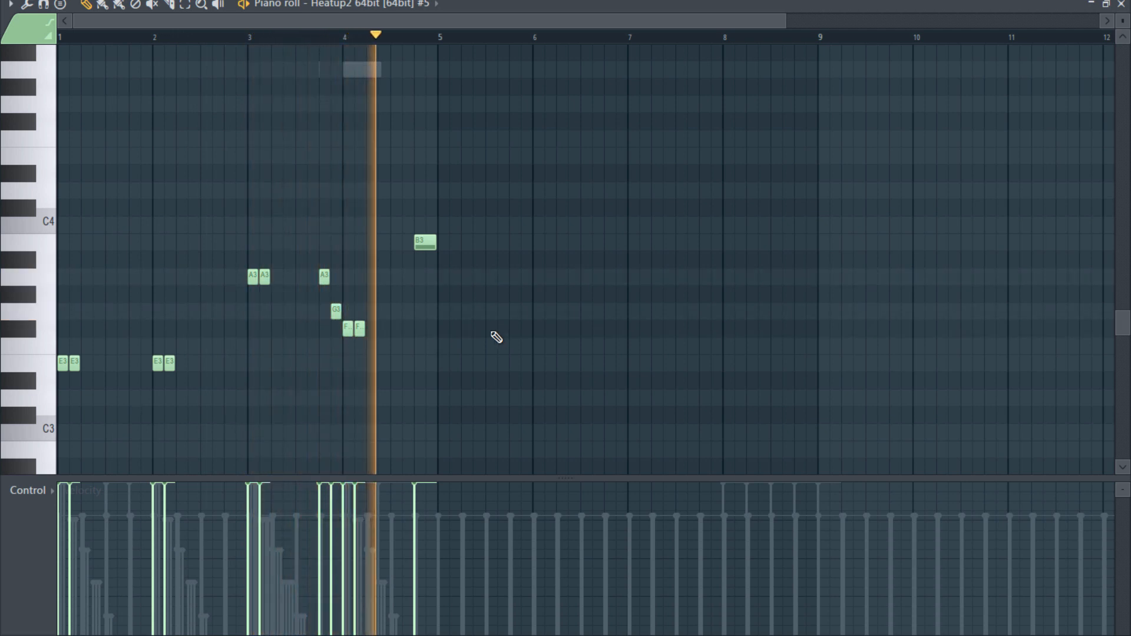
key(space)
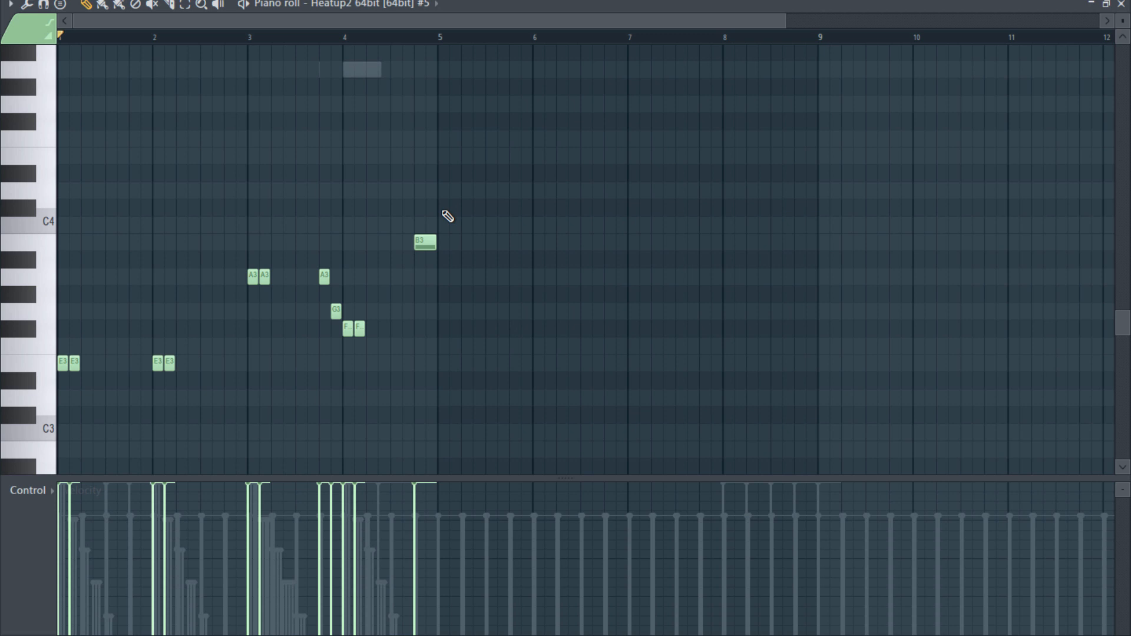
- Duplicate the four-bar bass phrase of bars 1 to 4 into bars 5 to 8
drag(525, 166, 58, 419)
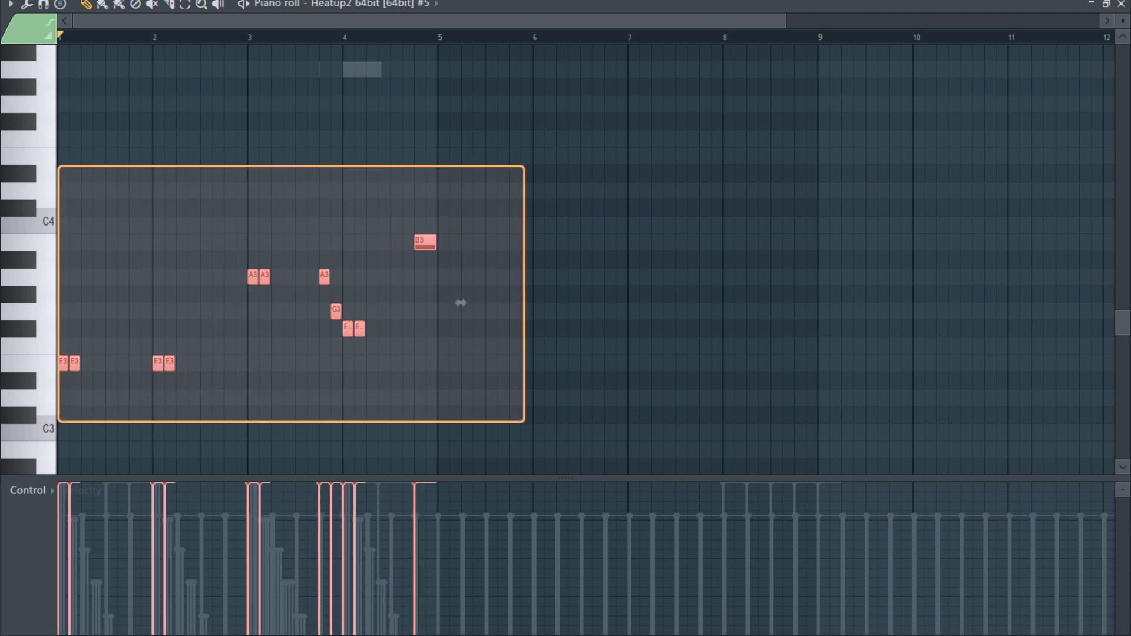
scroll(275, 394, down, 3)
drag(261, 20, 483, 38)
key(ctrl+b)
scroll(522, 189, left, 4)
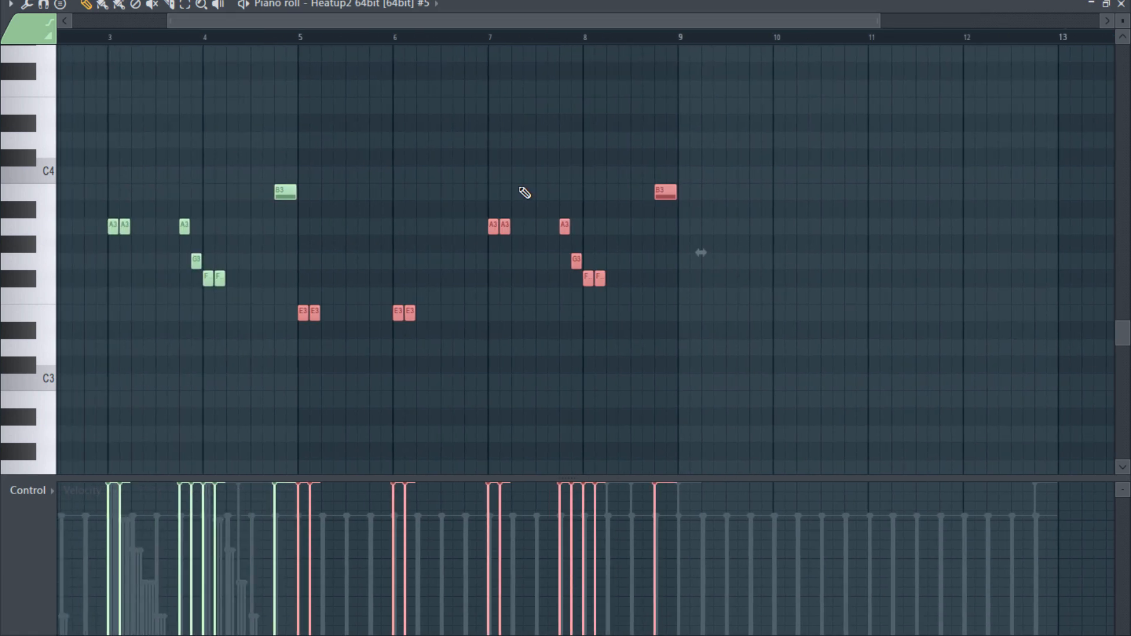
scroll(629, 252, up, 6)
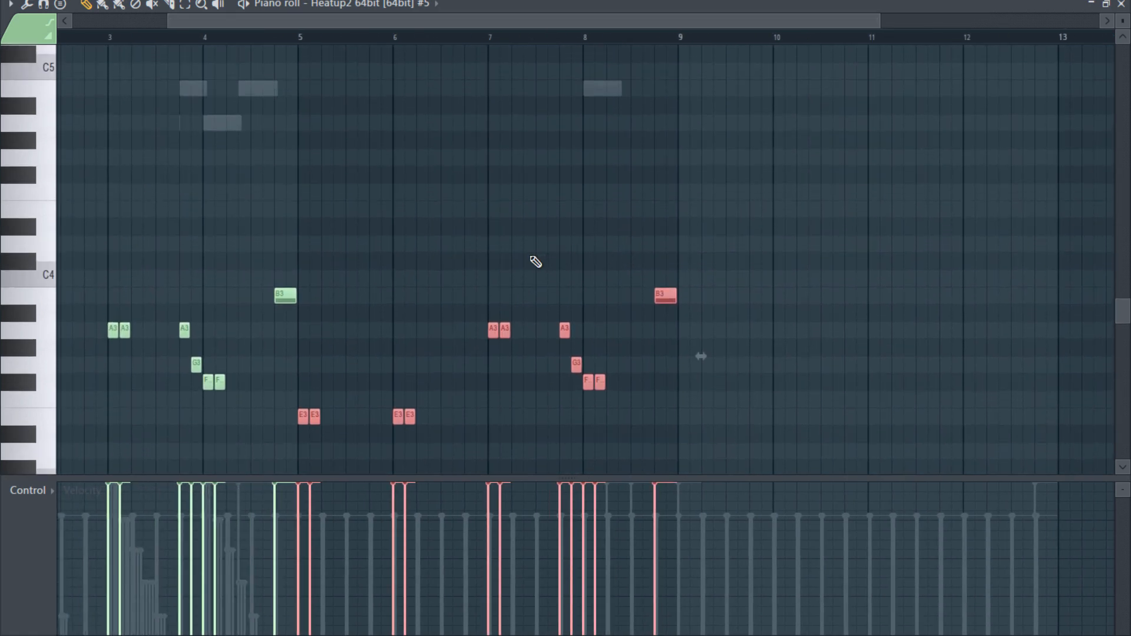
- Raise the first E3 note of bar 6 by one octave to E4
click(403, 312)
click(398, 416)
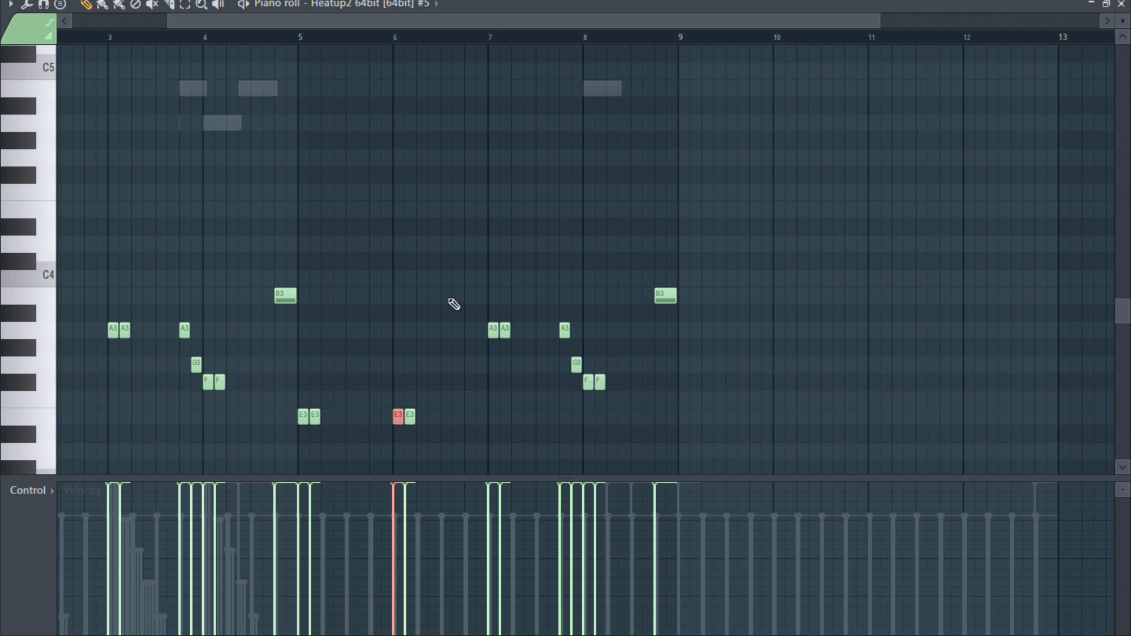
key(ctrl+Up)
- Set the snap to Bar and play back the bass line from bar 5
click(510, 2)
click(491, 197)
click(307, 44)
key(space)
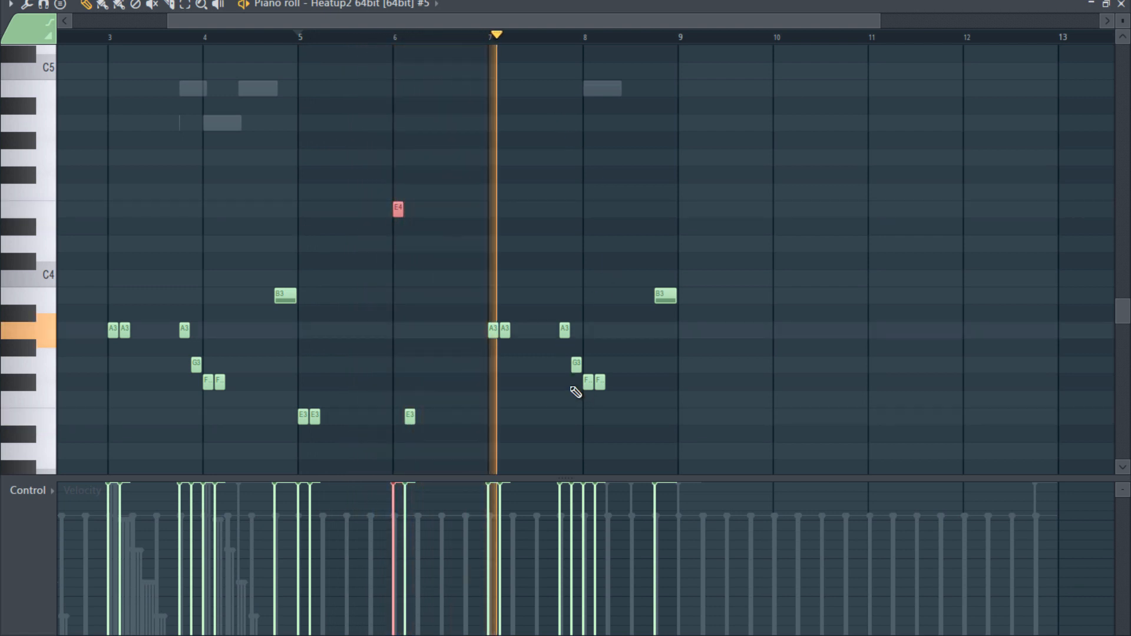
key(space)
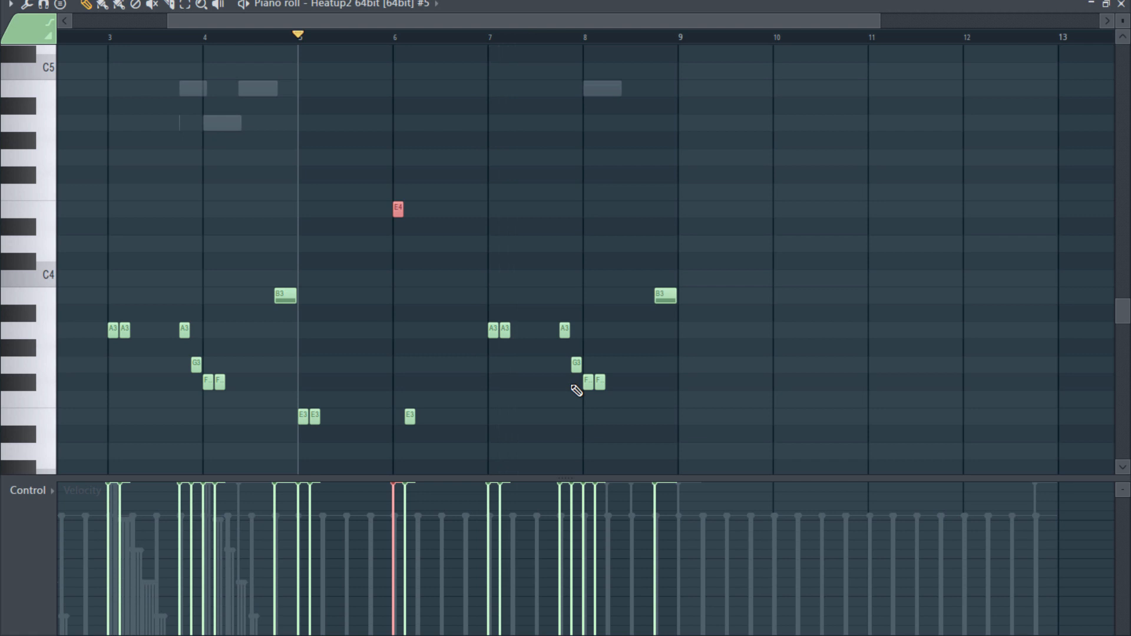
- Raise the two F#3 notes at the start of bar 8 by three semitones to A3
drag(570, 390, 633, 403)
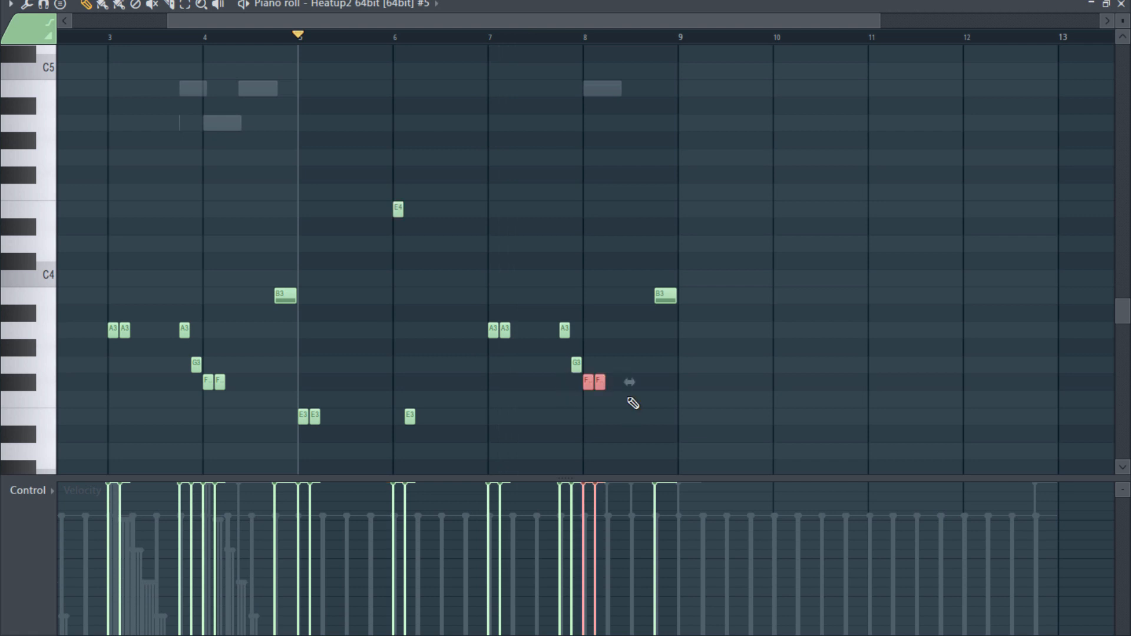
key(Up)
key(Up)
key(Up)
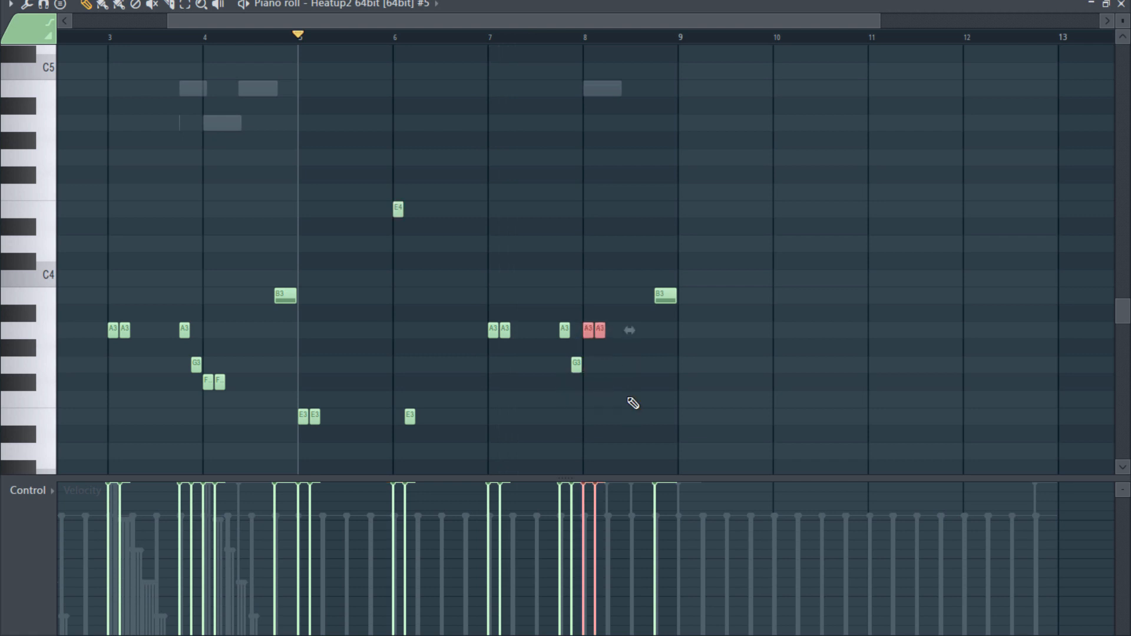
- Delete the G3 and A3 notes on beat 4 of bar 7 and play back from bar 5
right_click(576, 363)
right_click(564, 329)
key(space)
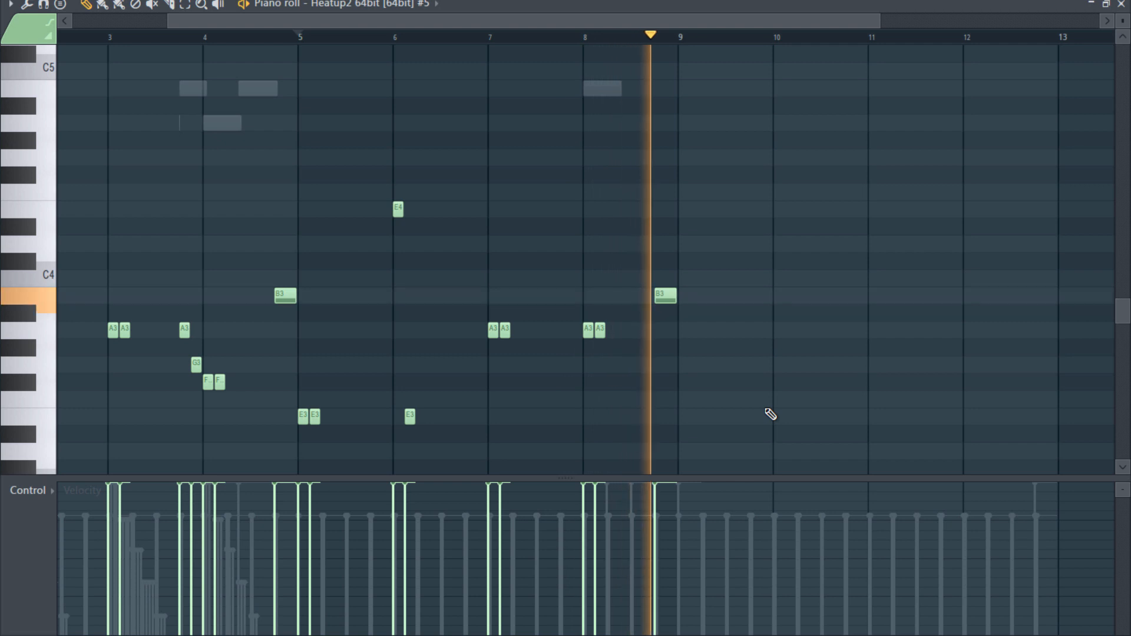
key(space)
- Try repeating the bass phrase of bars 5 to 8 in bars 9 to 12, and delete the copy
scroll(740, 339, down, 1)
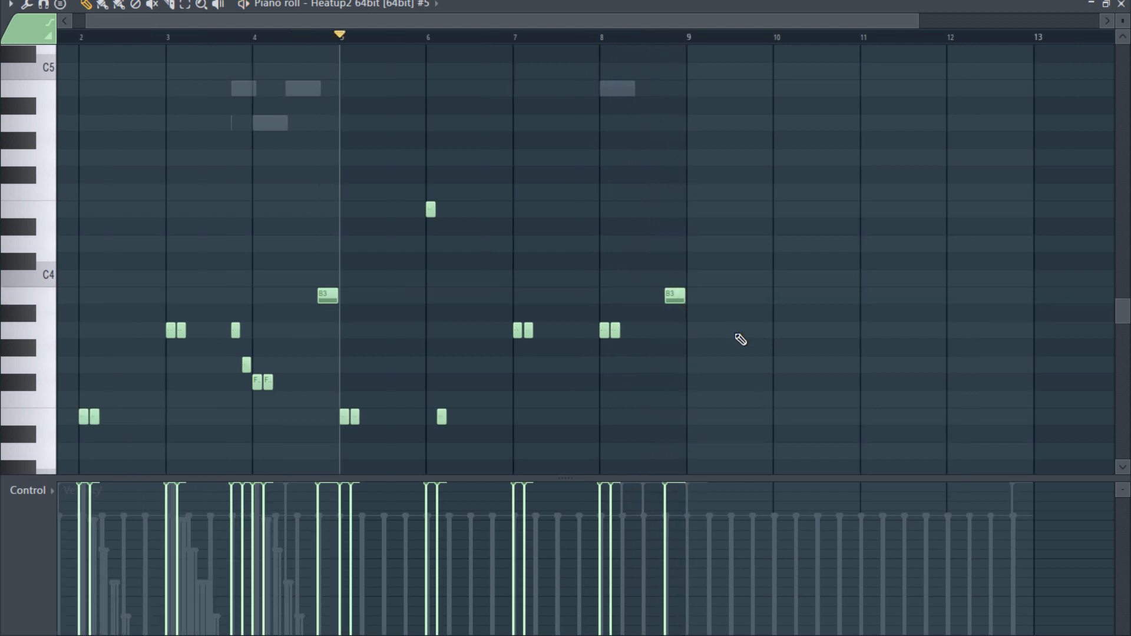
scroll(744, 339, down, 1)
scroll(816, 295, down, 3)
drag(724, 82, 371, 384)
drag(373, 21, 549, 35)
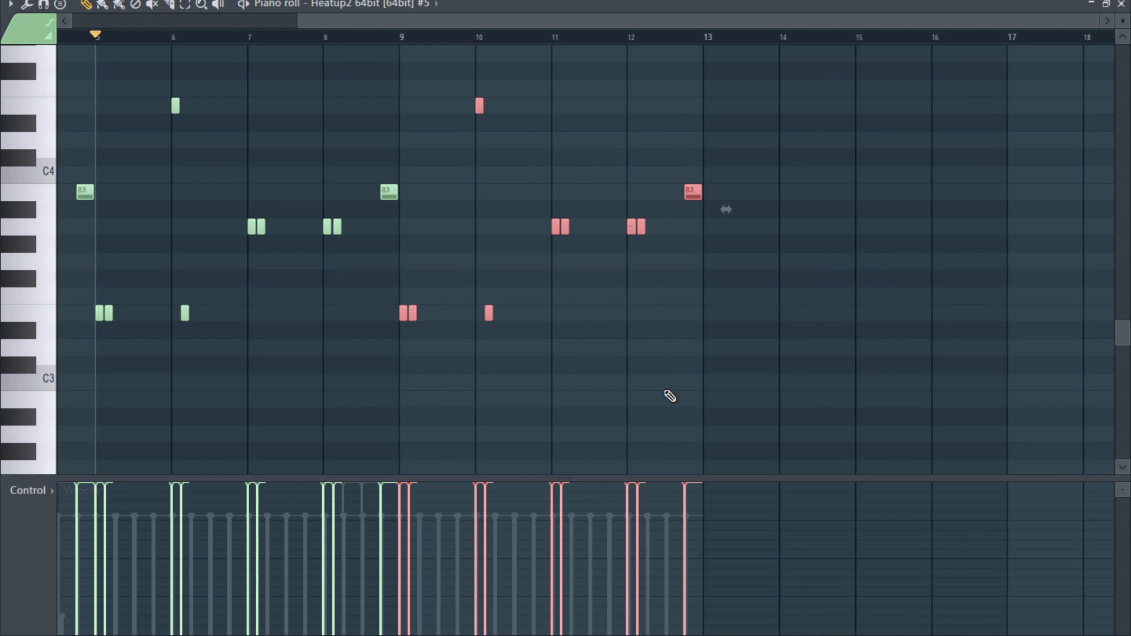
scroll(674, 402, up, 3)
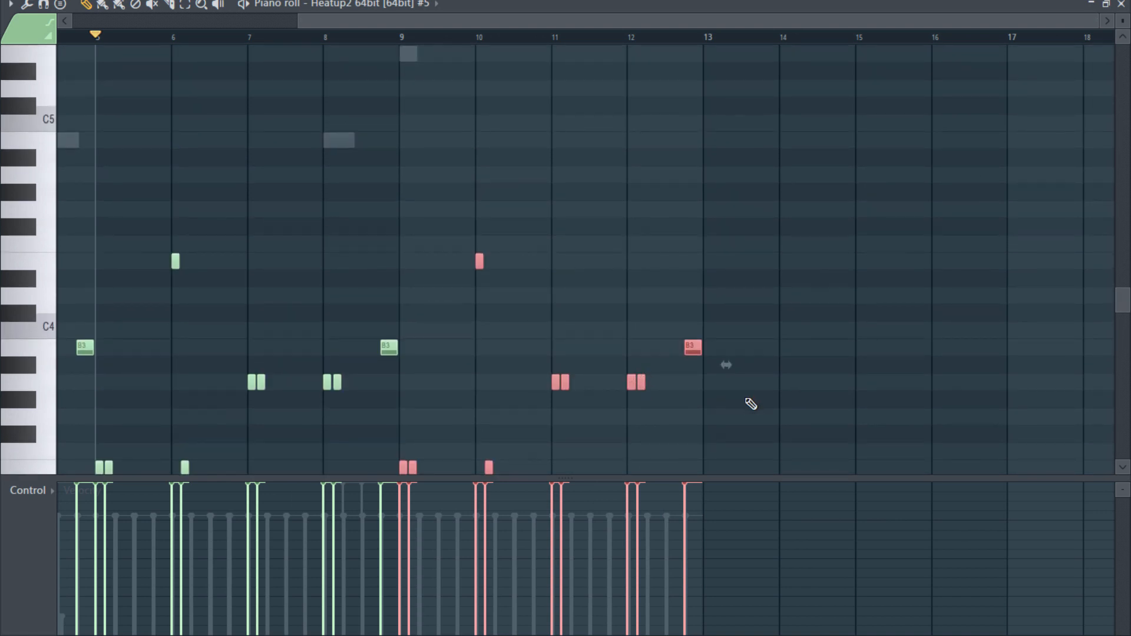
scroll(699, 411, down, 3)
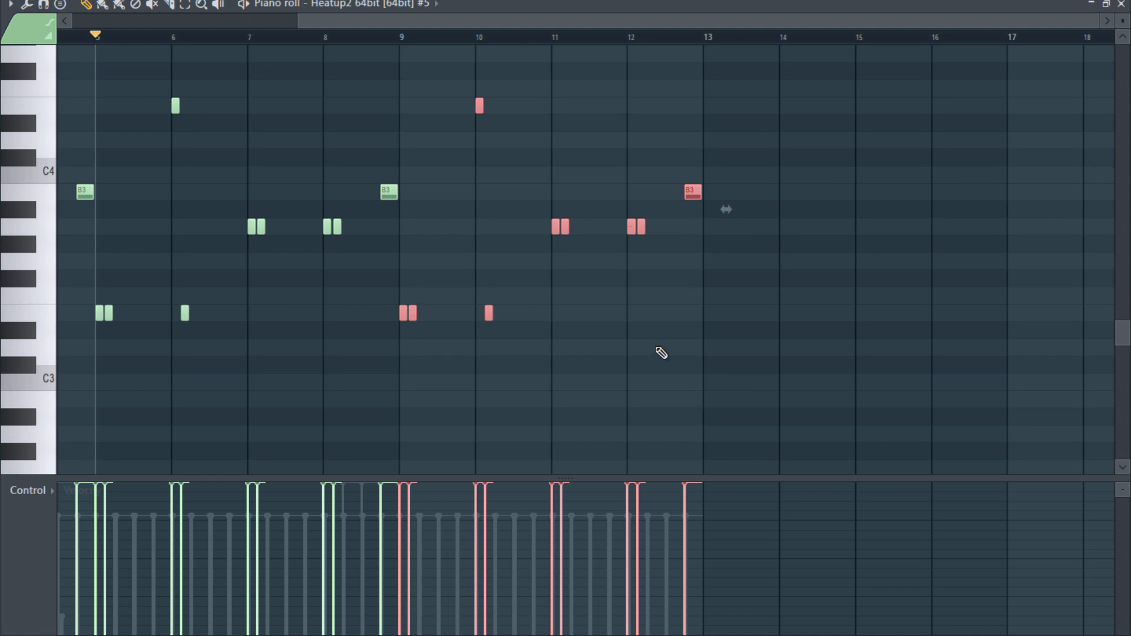
key(Delete)
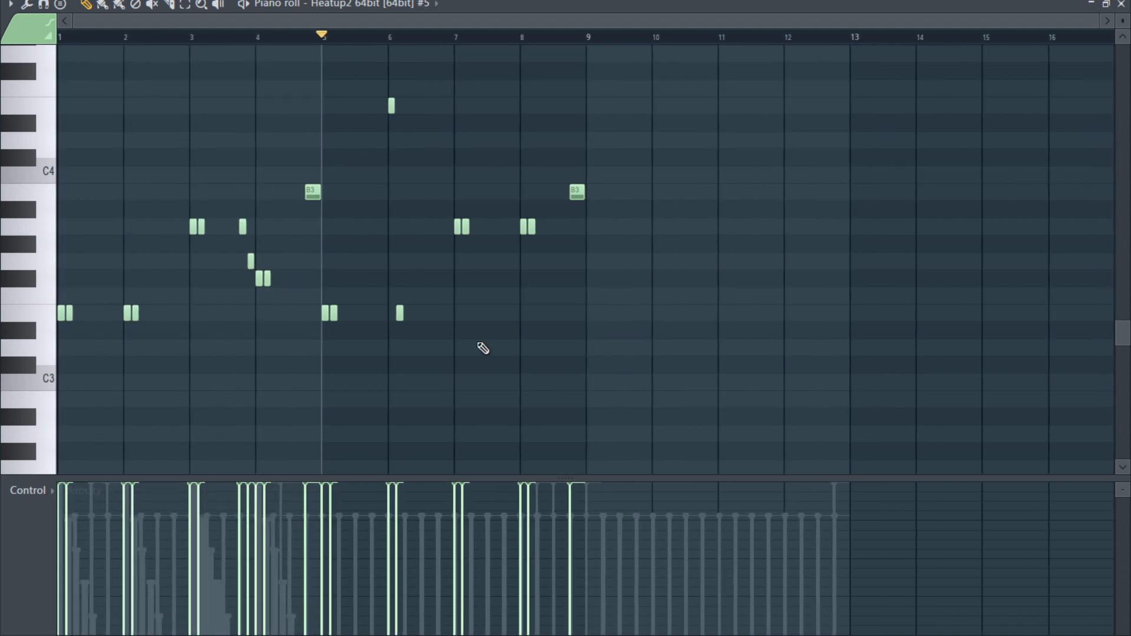
- Copy the bass phrase of bars 1 to 4 into bars 9 to 12 and play it back from bar 9
drag(311, 132, 58, 372)
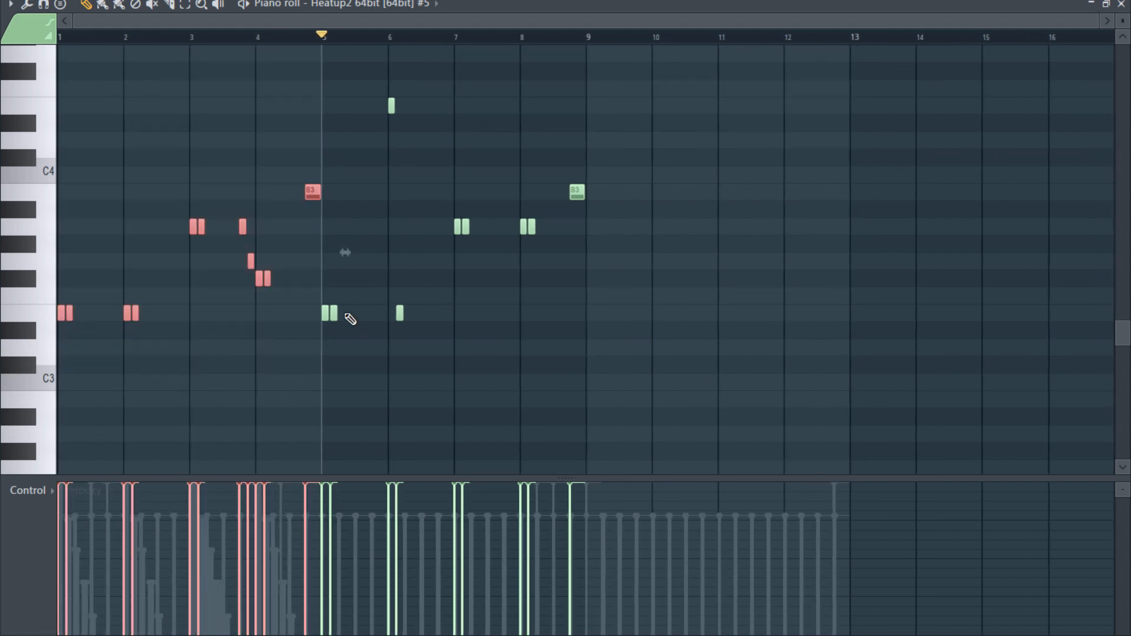
drag(409, 24, 783, 58)
key(ctrl+v)
drag(330, 24, 82, 69)
scroll(980, 302, up, 2)
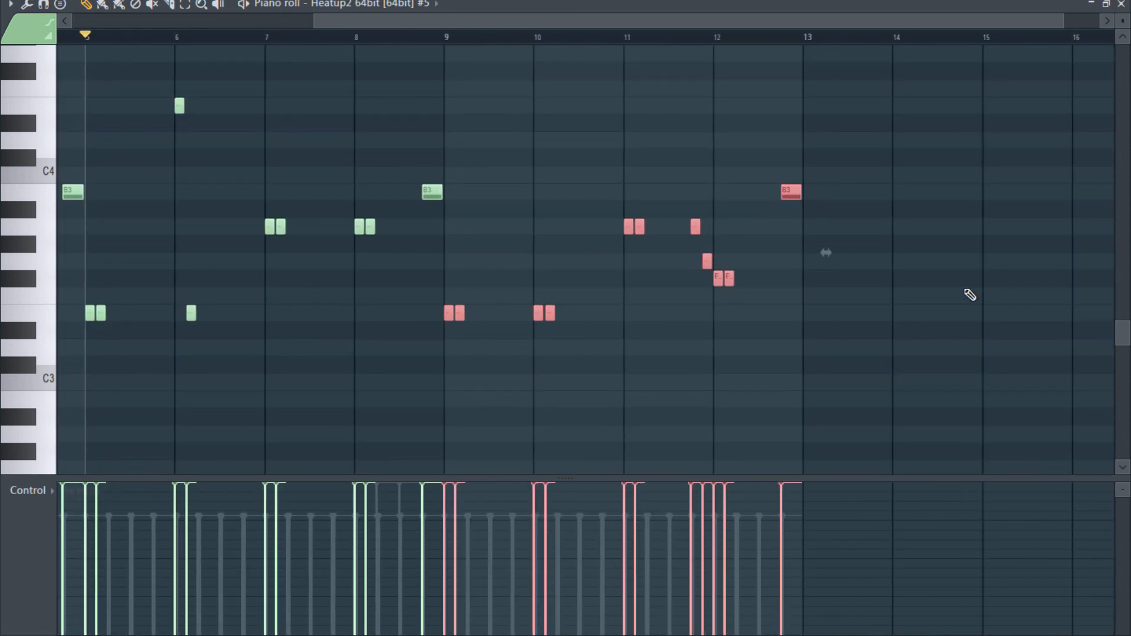
click(446, 36)
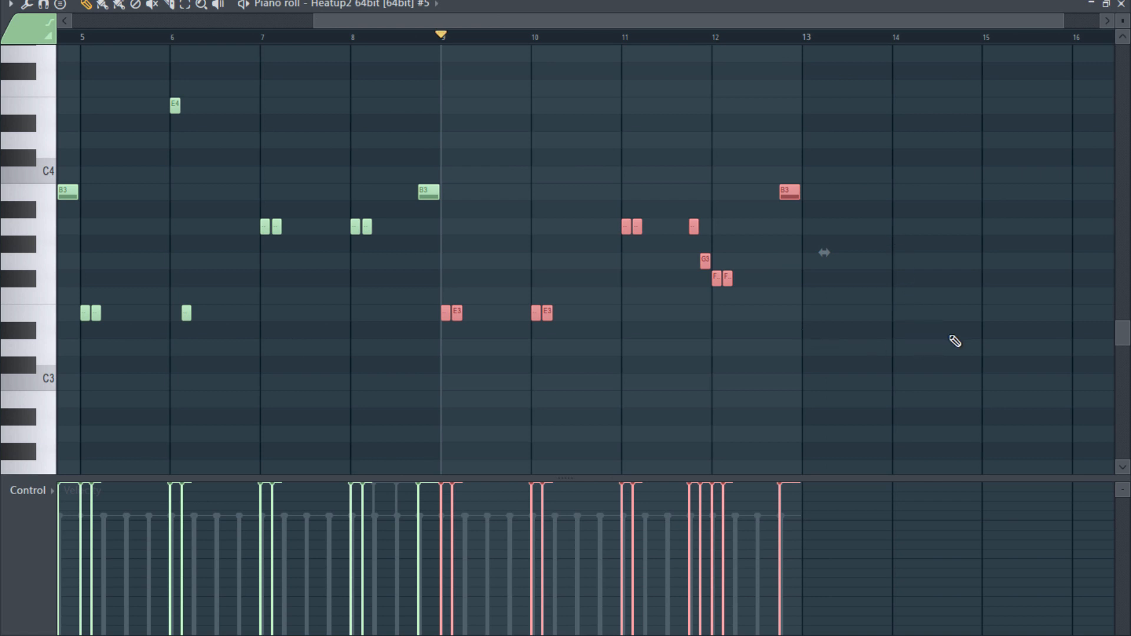
key(space)
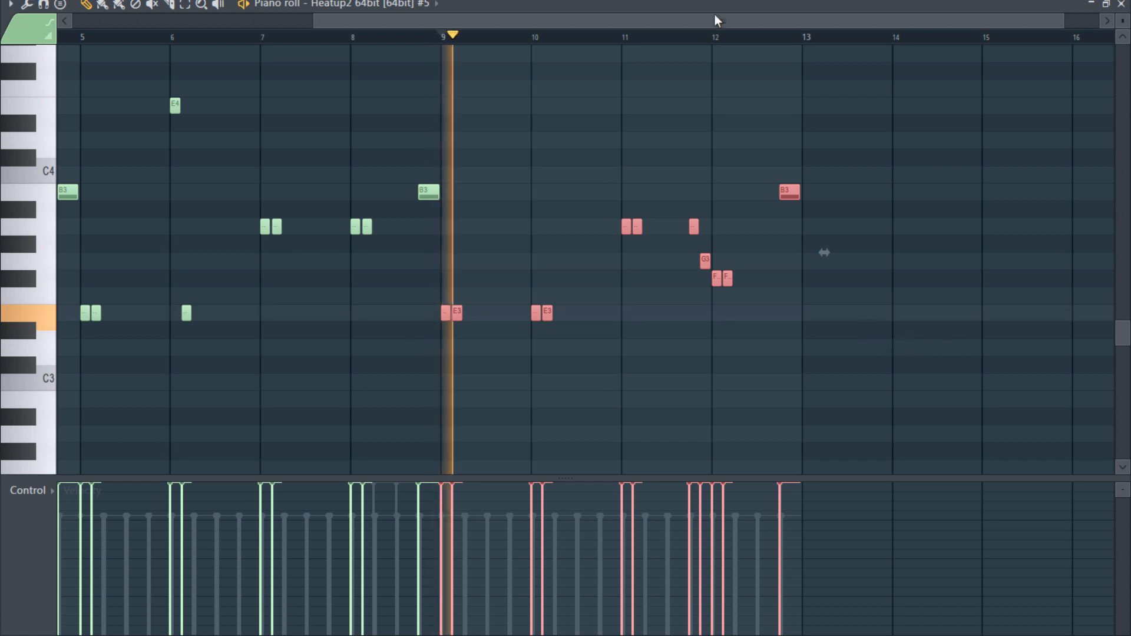
- Set the snap to 1/4 step and place an E3 grace note about 1/4 step long just before beat 4 of bar 11
click(497, 1)
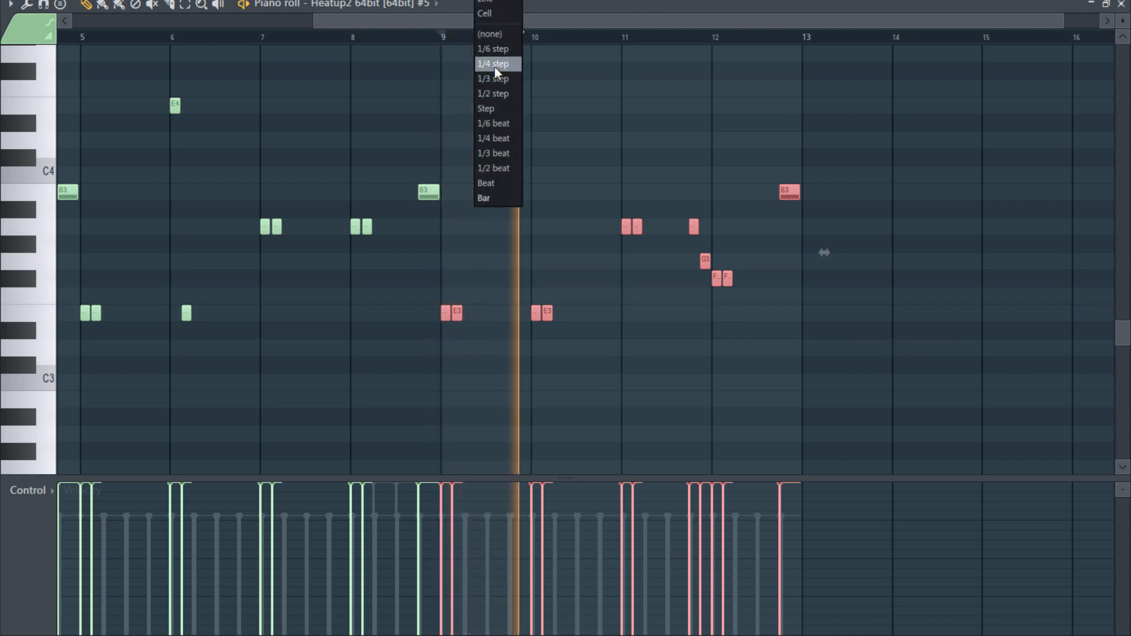
click(495, 65)
click(741, 301)
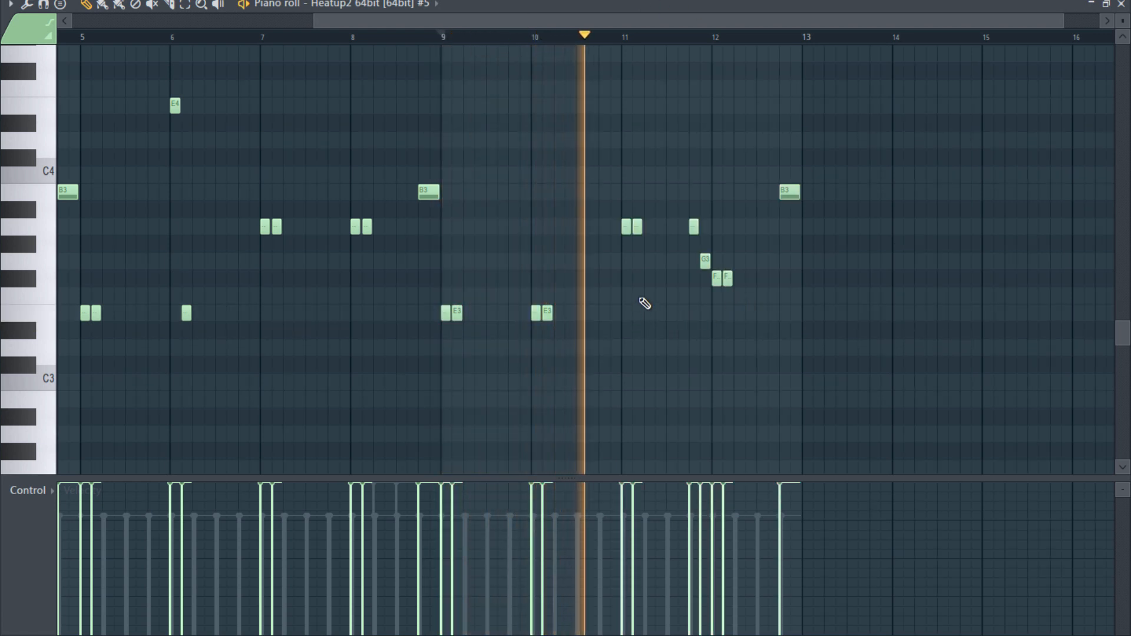
click(689, 313)
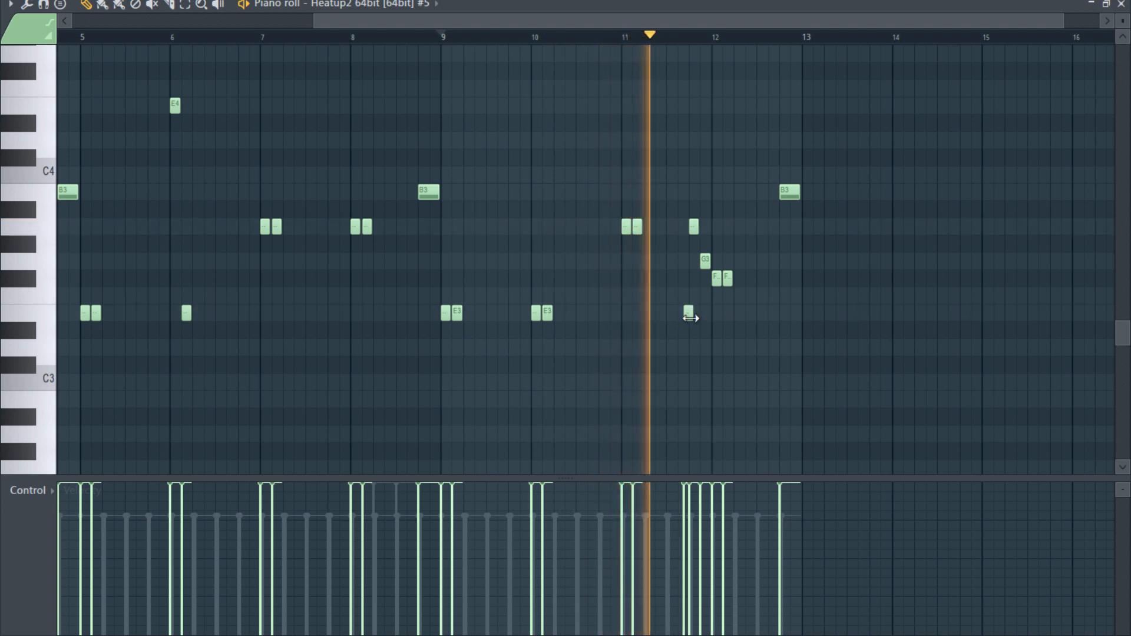
scroll(692, 320, up, 6)
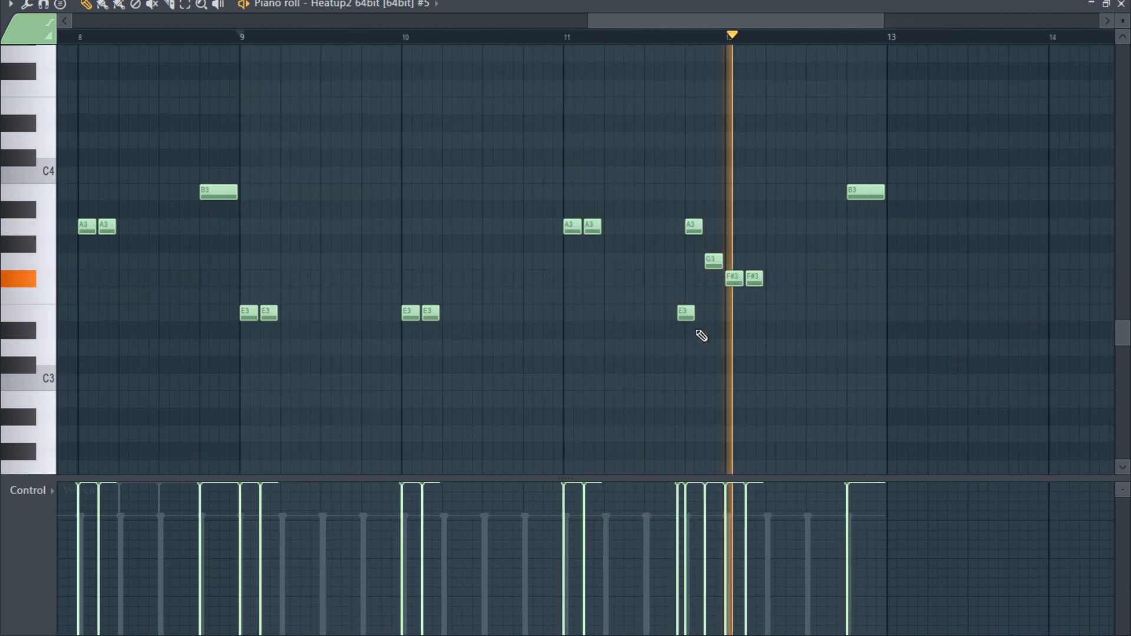
mouse_move(674, 312)
mouse_down()
mouse_move(644, 323)
mouse_move(656, 316)
mouse_up()
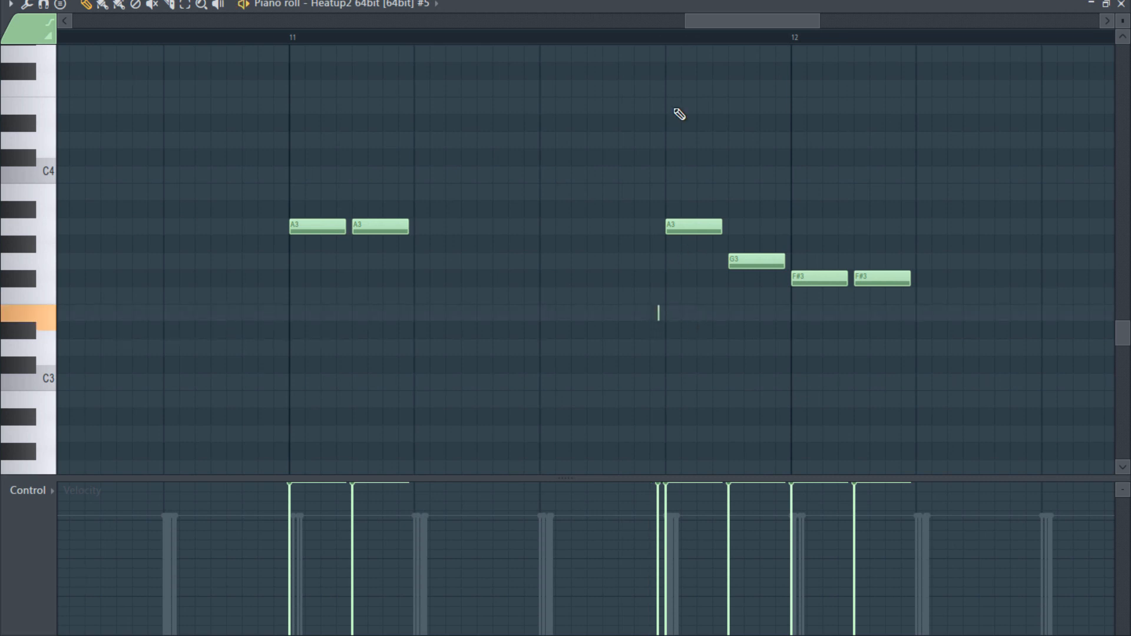
drag(666, 310, 669, 310)
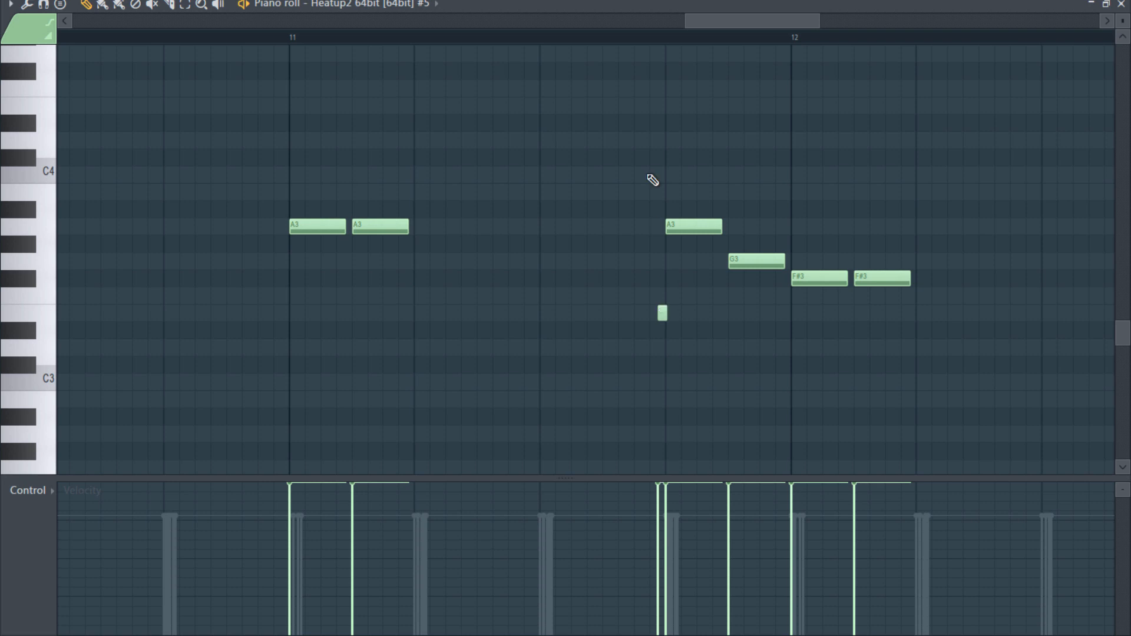
- Extend the short E3 note to about half a step by starting it earlier, and audition it from beat 3 of bar 11
click(628, 36)
key(space)
click(540, 37)
key(space)
key(space)
drag(662, 311, 668, 311)
key(space)
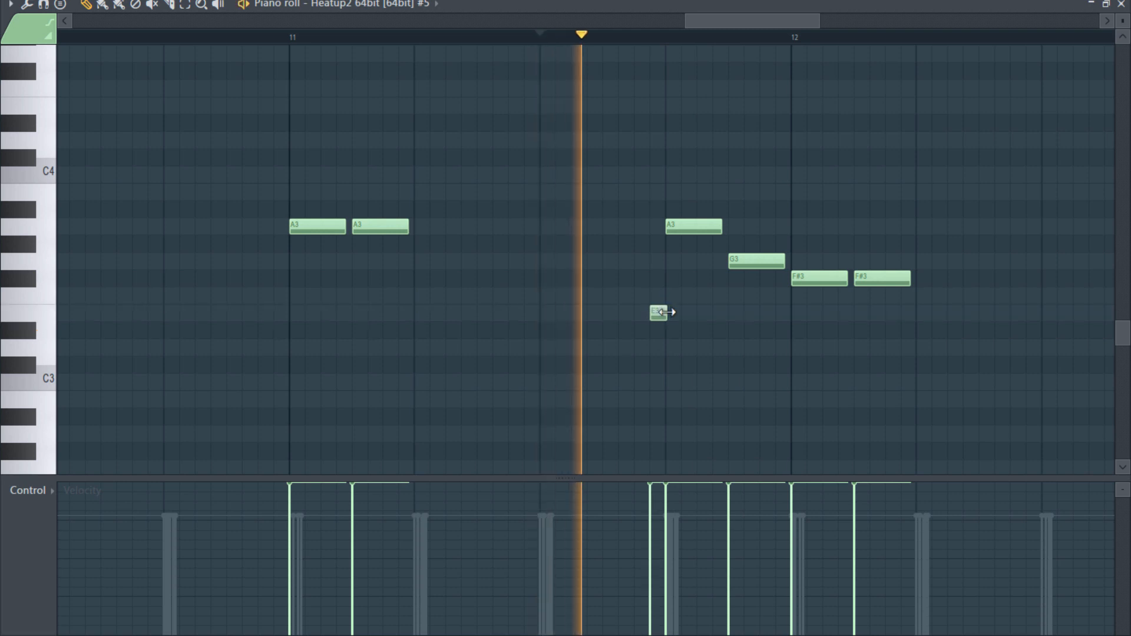
key(space)
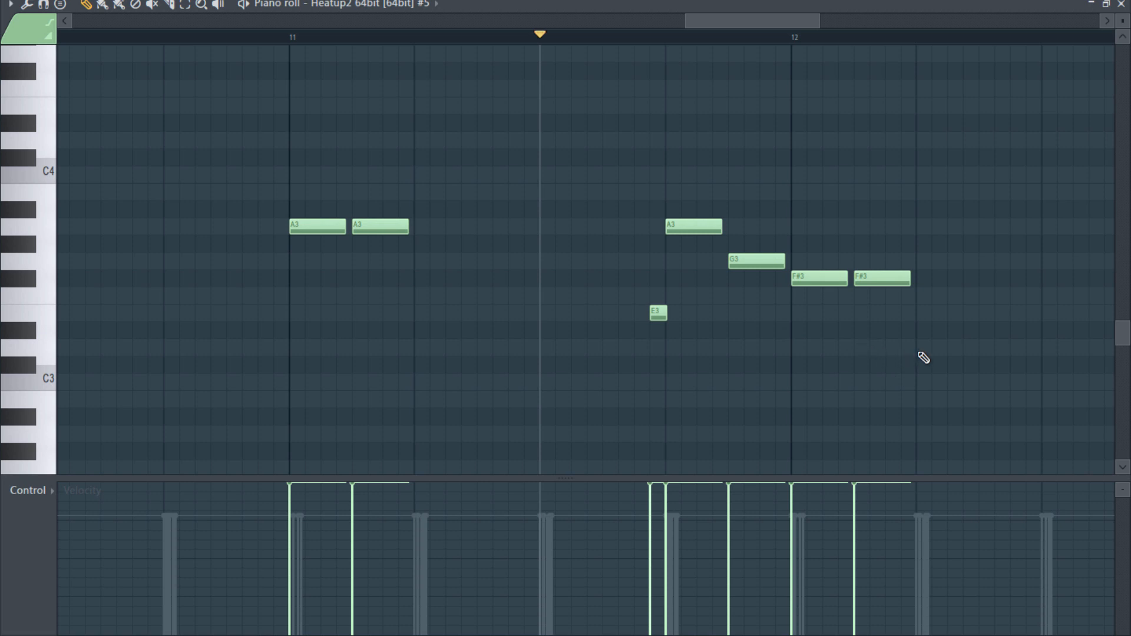
- Delete the one-beat B3 note on beat 4 of bar 12
ctrl+scroll(922, 357, down, 6)
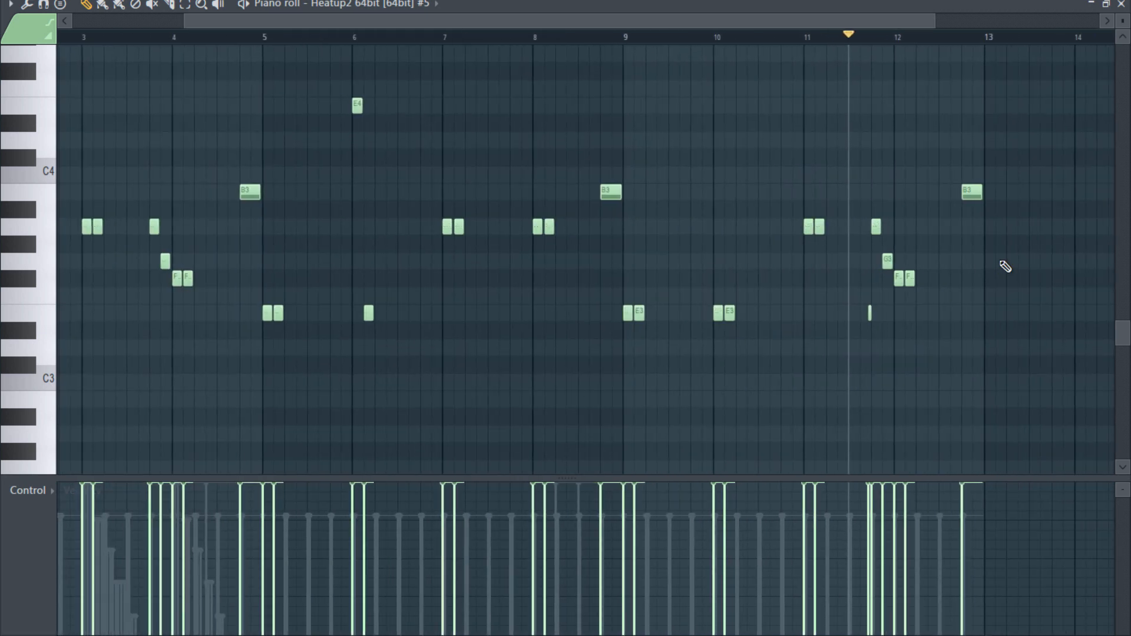
right_click(972, 194)
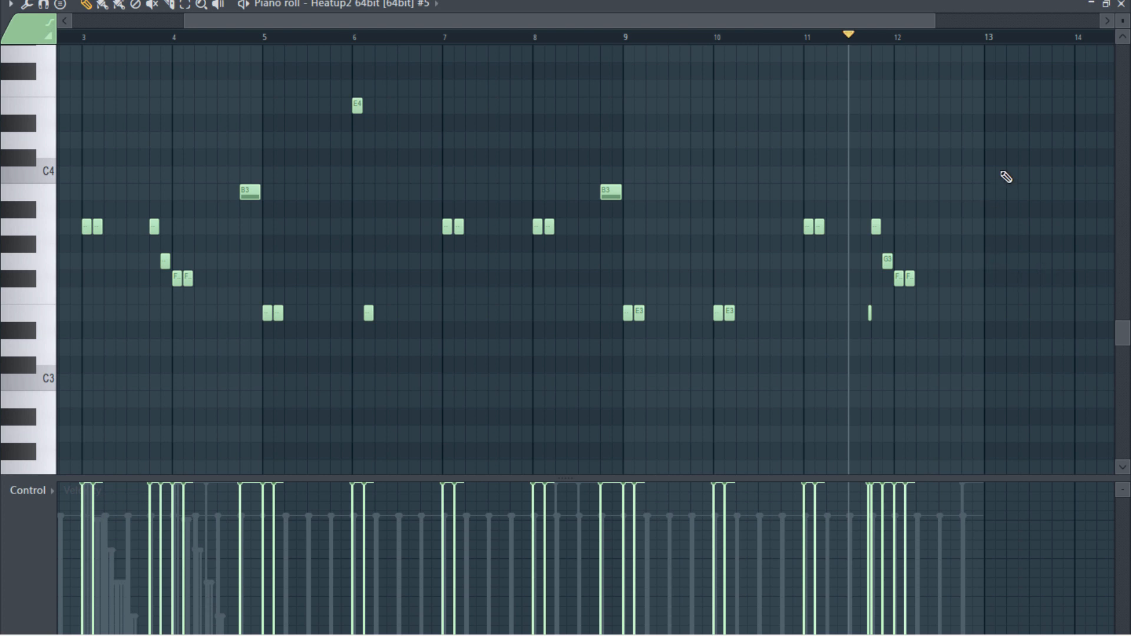
scroll(1019, 271, up, 5)
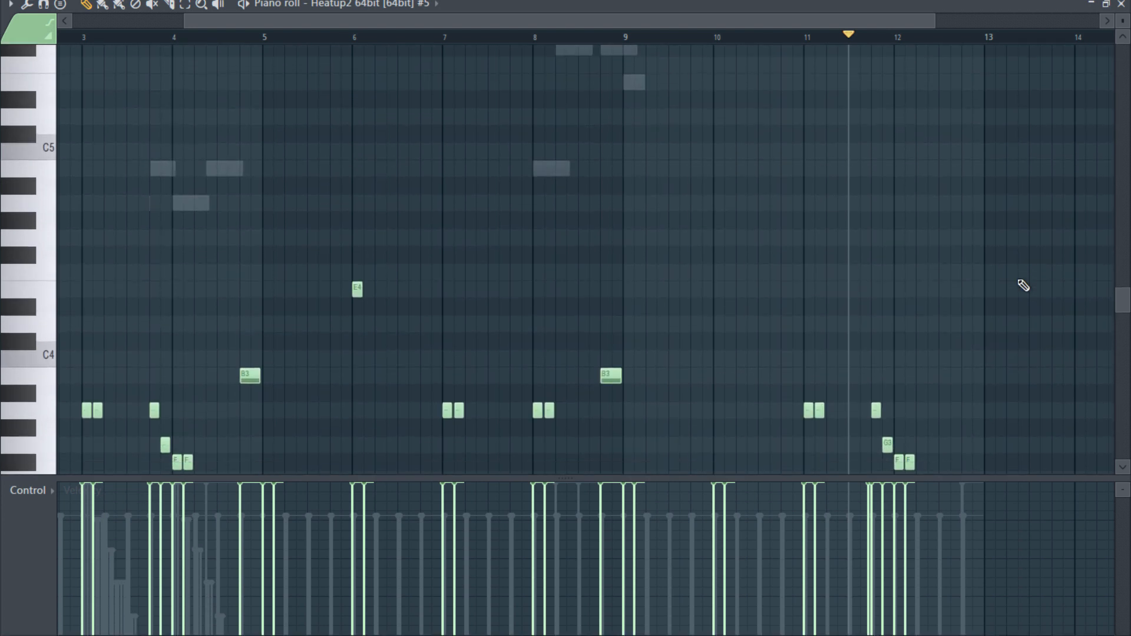
- Set the snap to Step, trying out and removing an E5 note at the start of bar 12
click(487, 2)
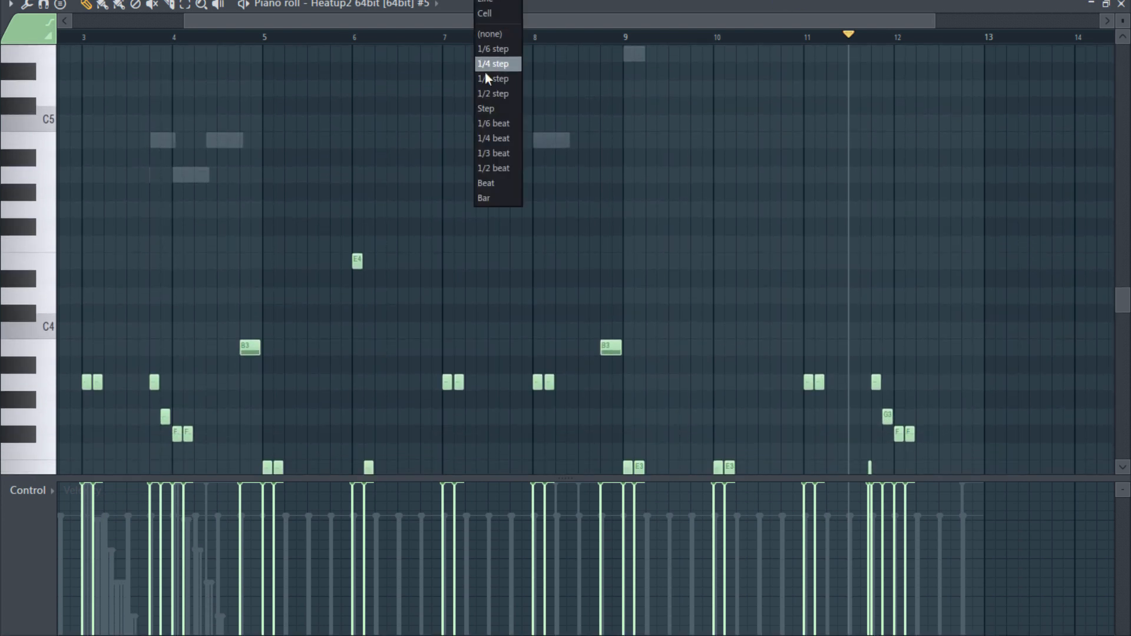
click(479, 108)
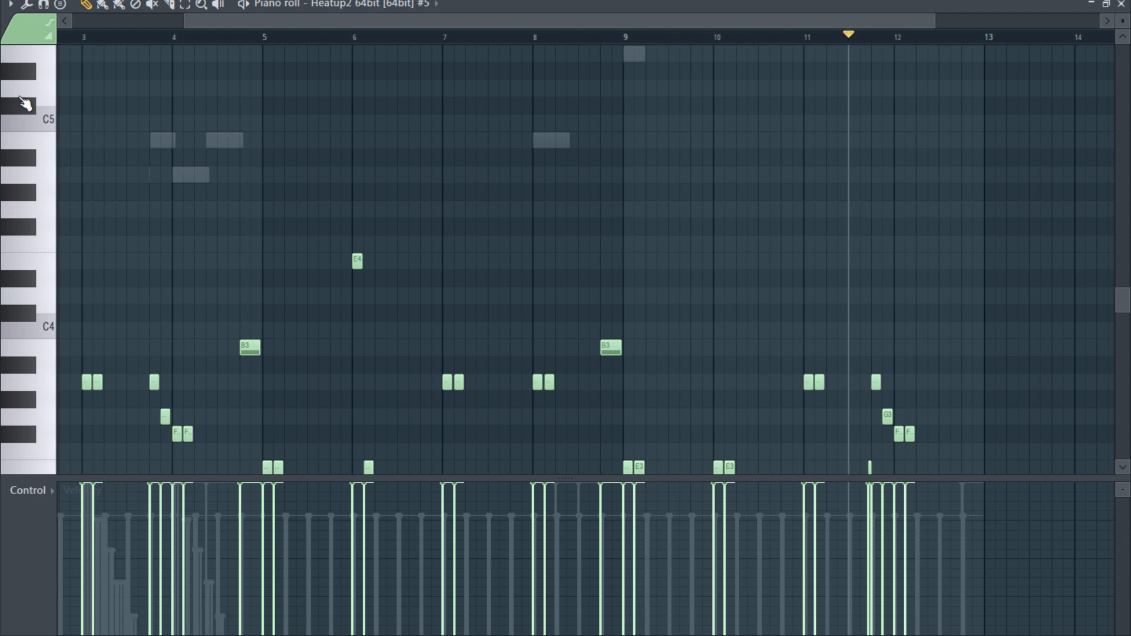
scroll(35, 127, up, 2)
scroll(36, 132, up, 1)
click(41, 166)
click(898, 158)
right_click(899, 160)
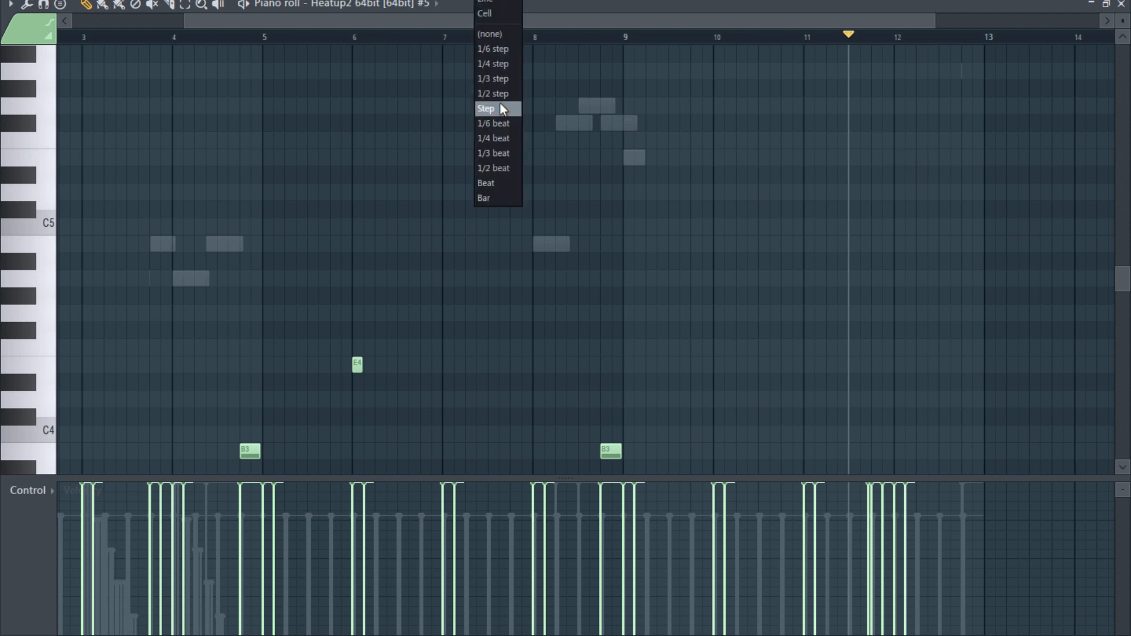
click(500, 101)
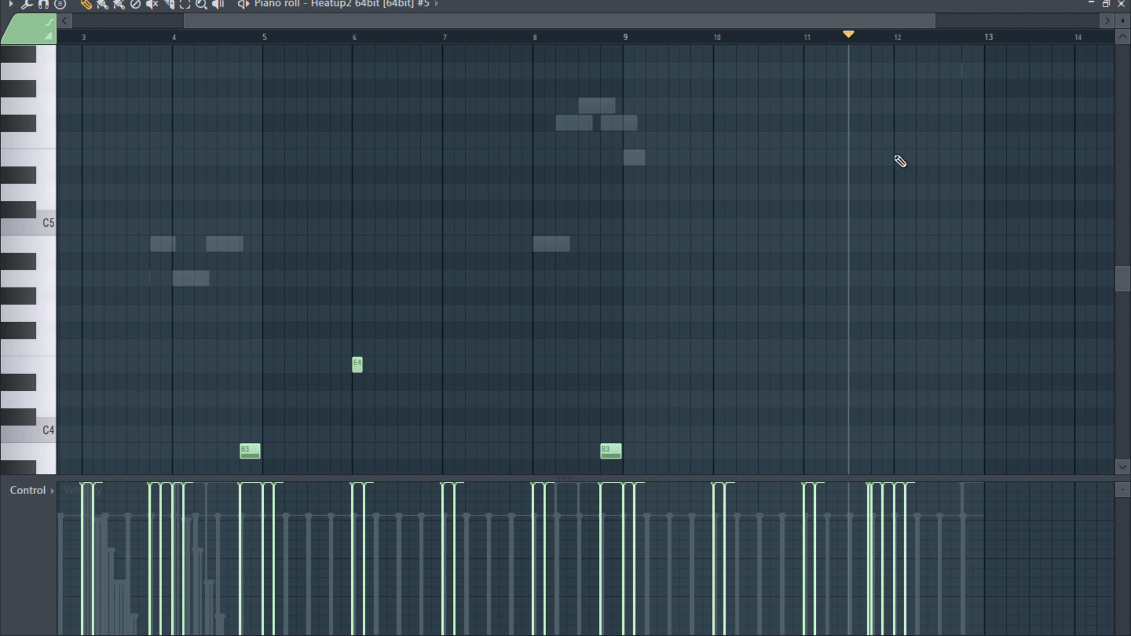
- Write a descending run E5, D5, B4, A4, G4, E4, D4, B3, fit it into the last two beats of bar 12, and audition it
drag(905, 162, 909, 165)
click(911, 194)
click(923, 244)
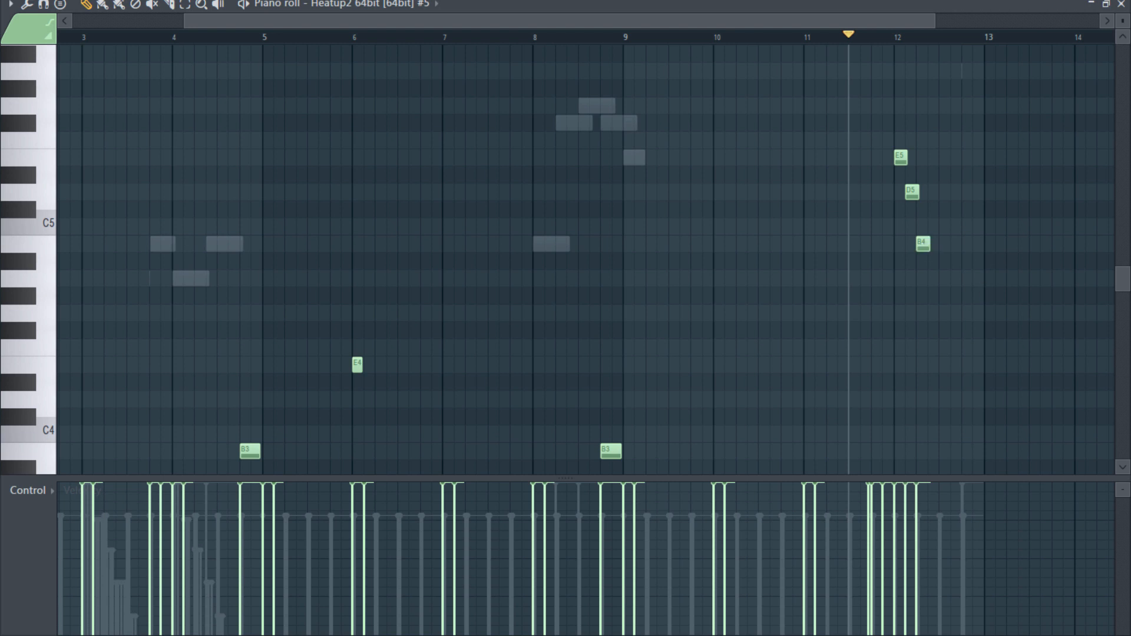
click(934, 279)
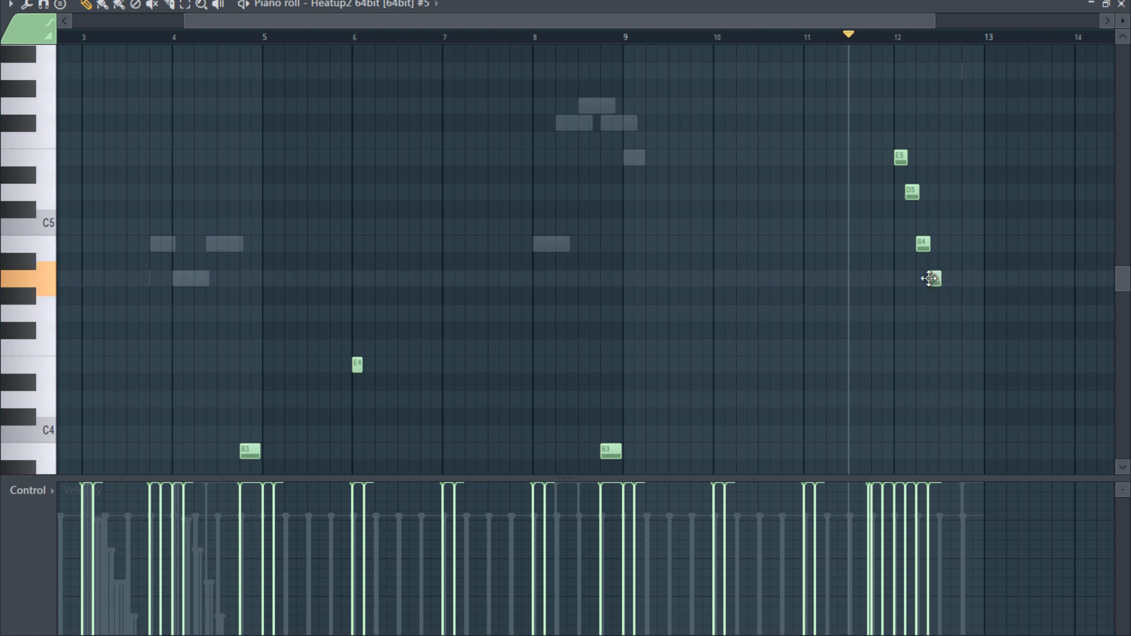
click(945, 312)
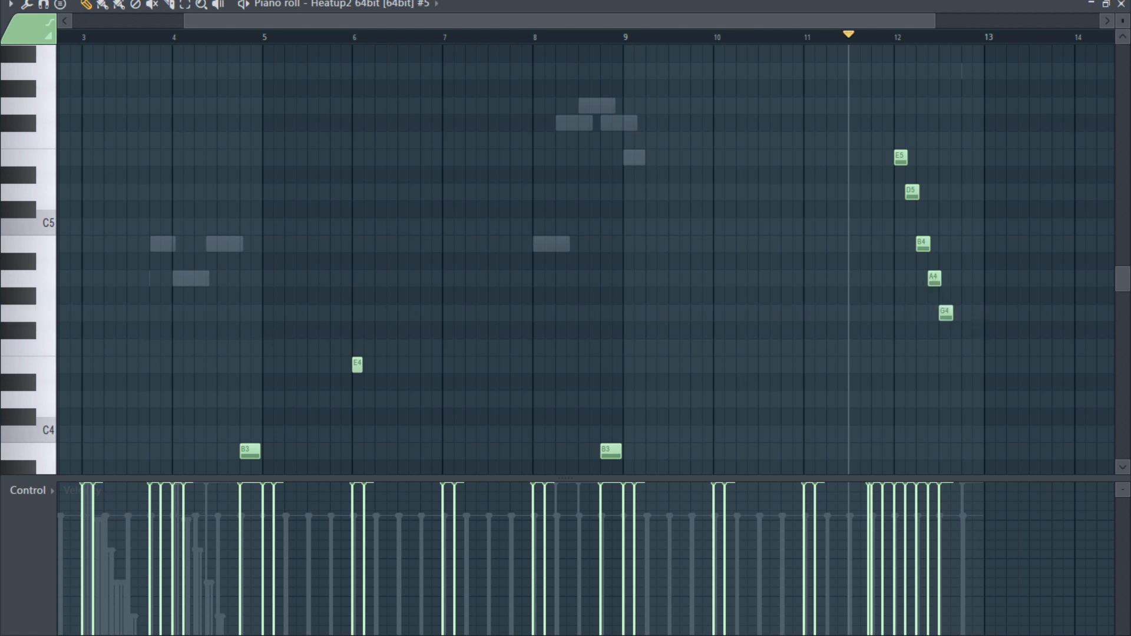
click(957, 364)
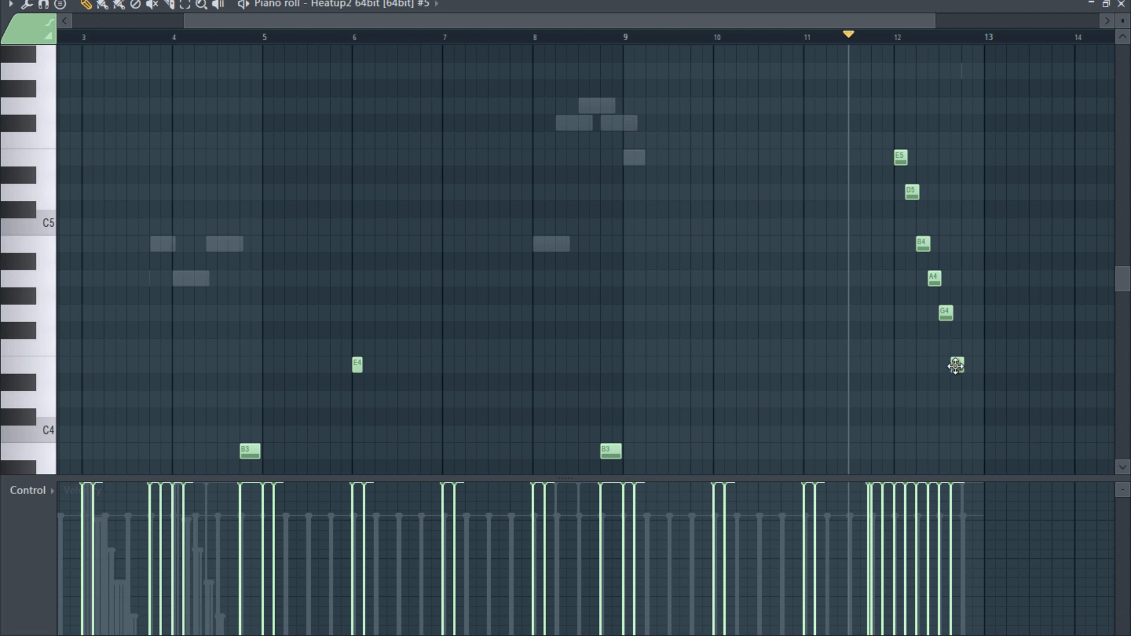
click(966, 401)
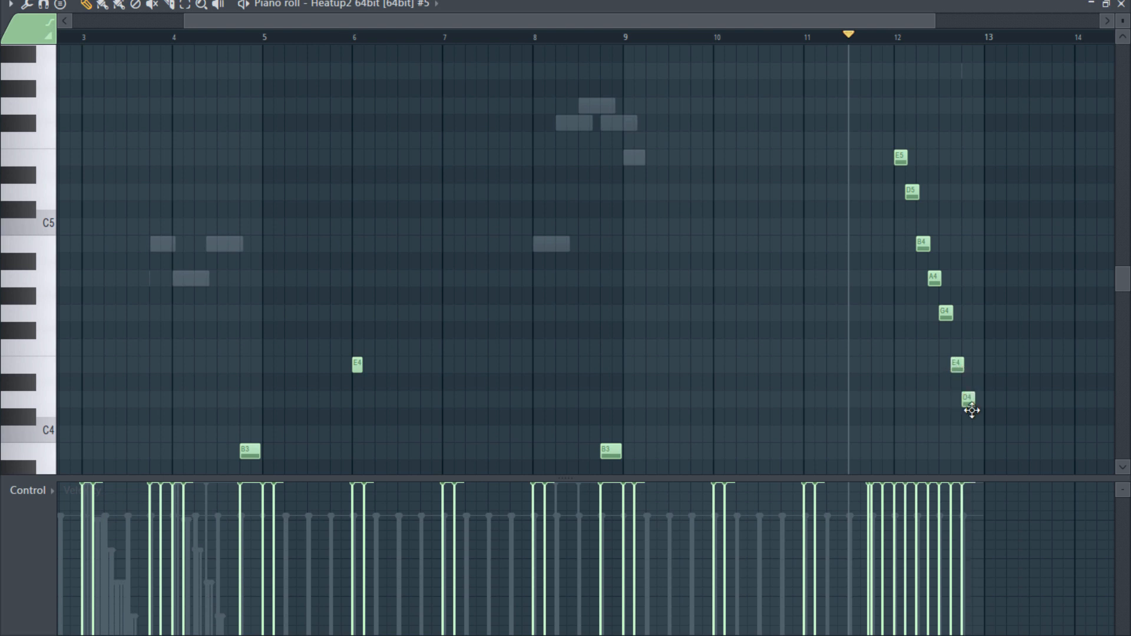
click(976, 452)
key(space)
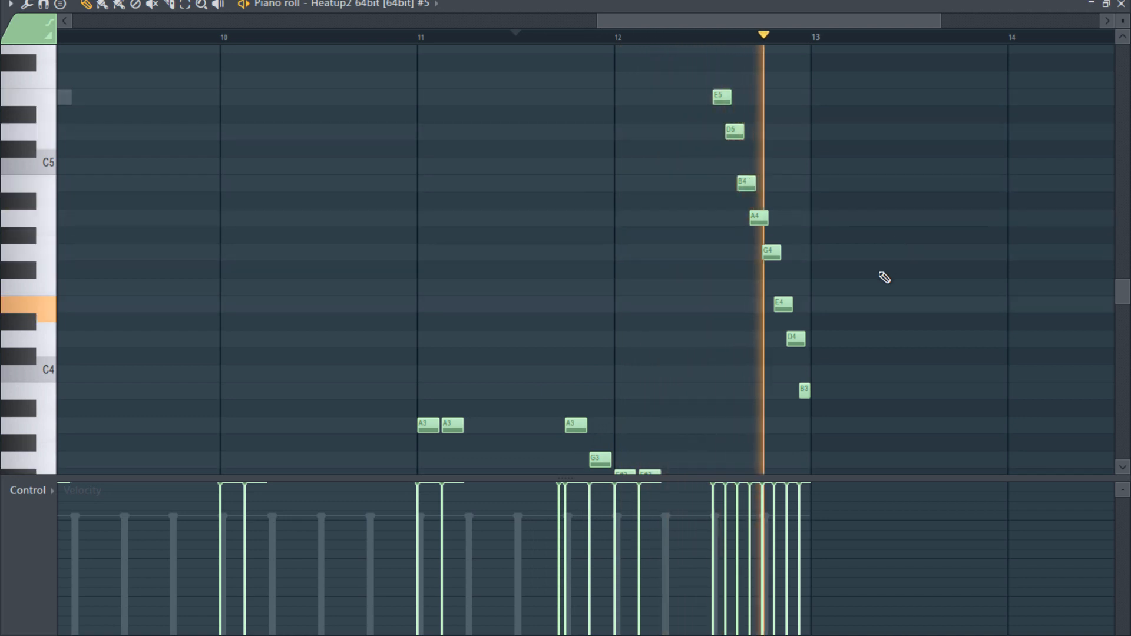
key(space)
- Select the eight run notes in bar 12 and ramp their velocities upward from about half to about 80 percent, then close the piano roll
drag(714, 83, 863, 412)
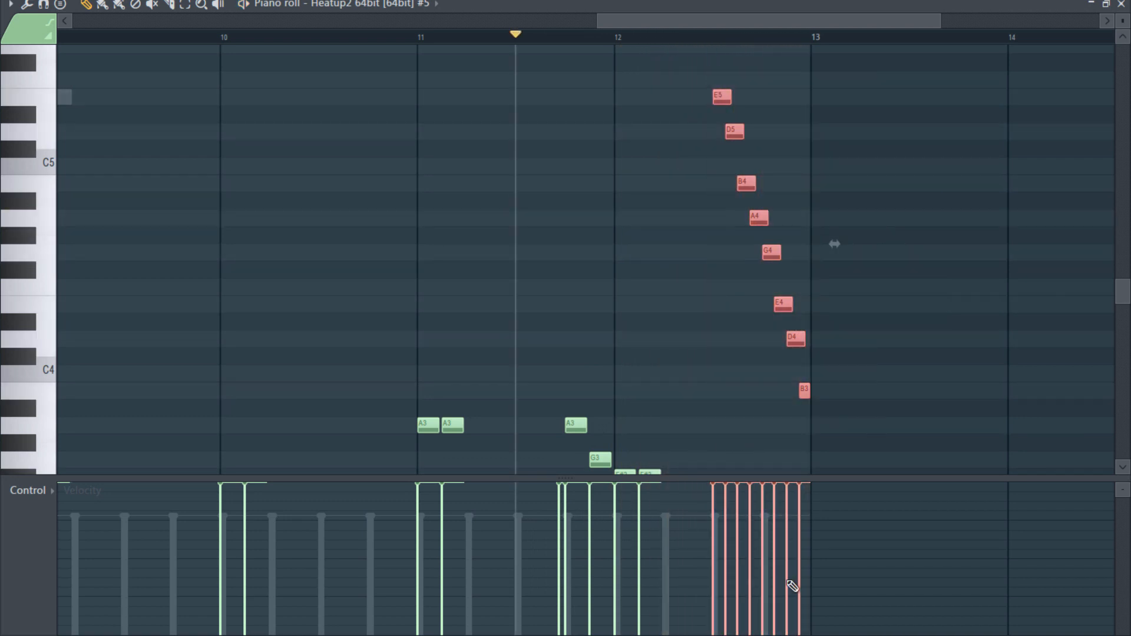
drag(710, 556, 809, 506)
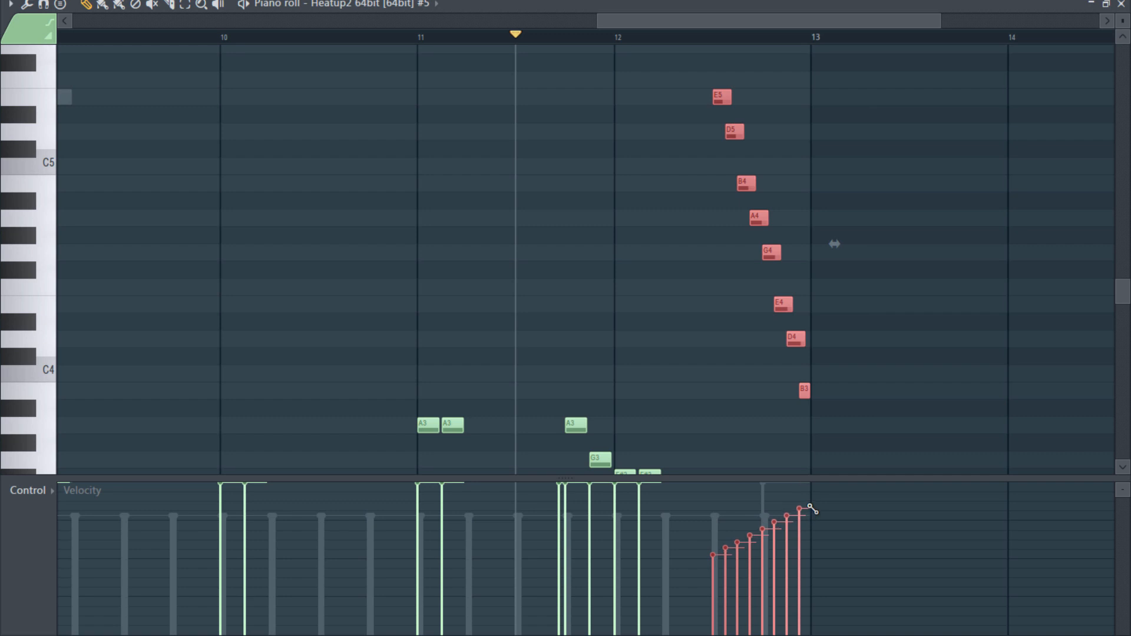
drag(704, 568, 813, 510)
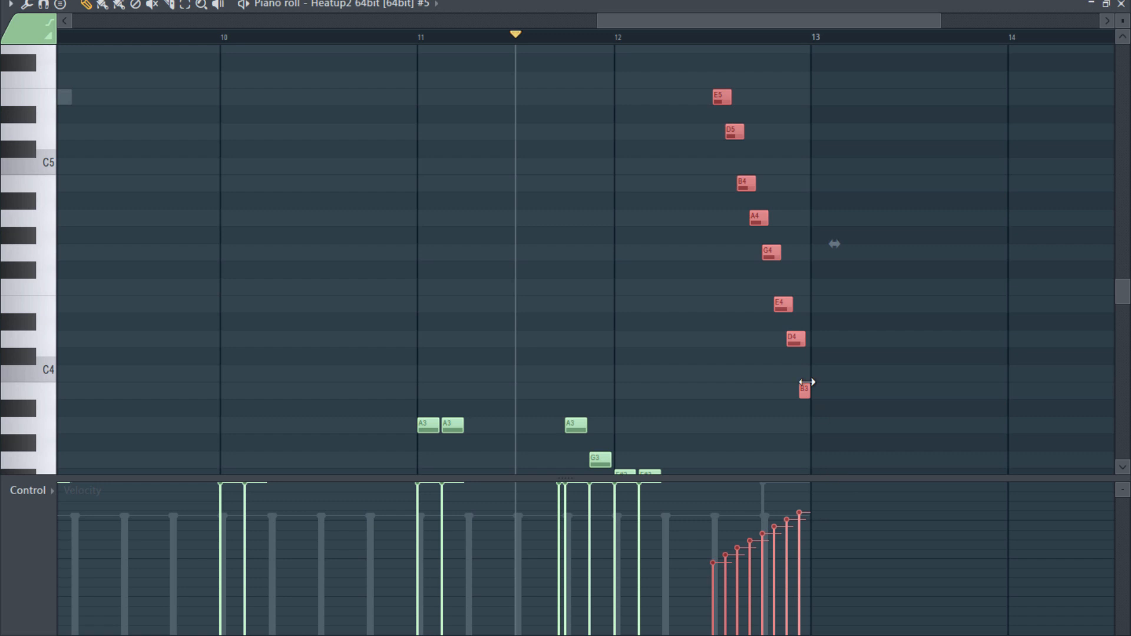
ctrl+scroll(884, 383, down, 5)
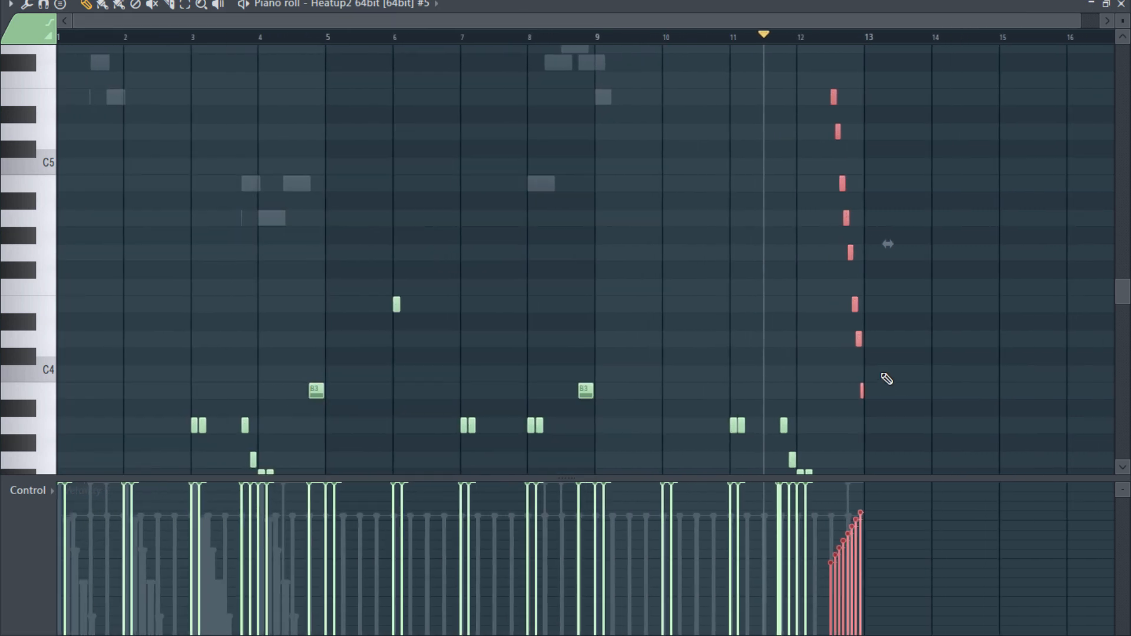
scroll(888, 378, down, 5)
scroll(959, 335, up, 5)
scroll(946, 331, down, 1)
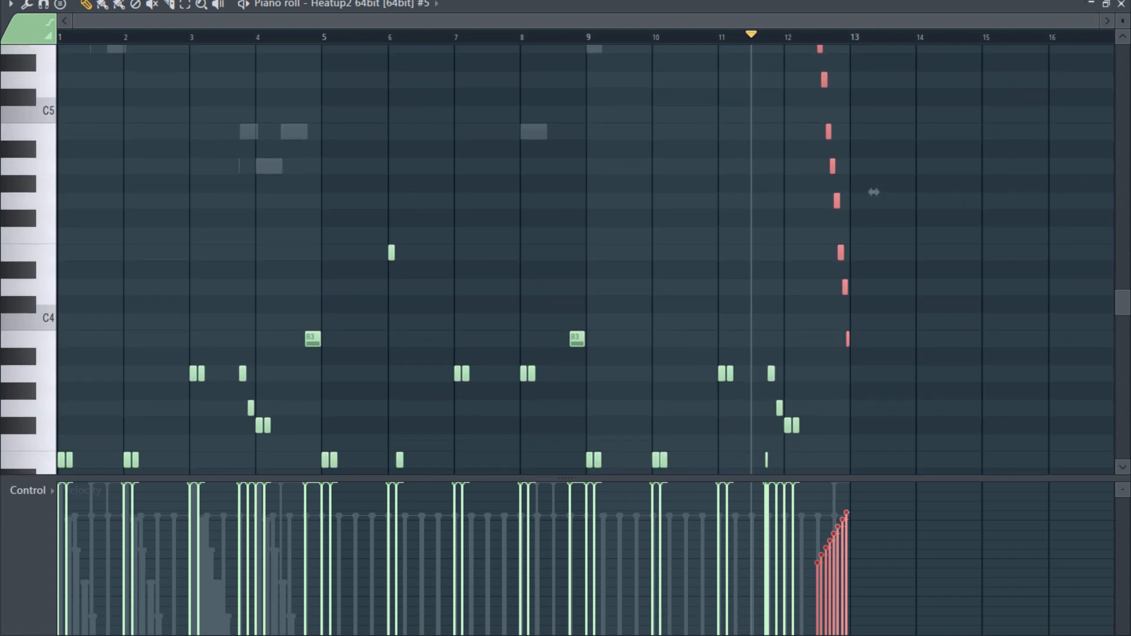
click(1121, 4)
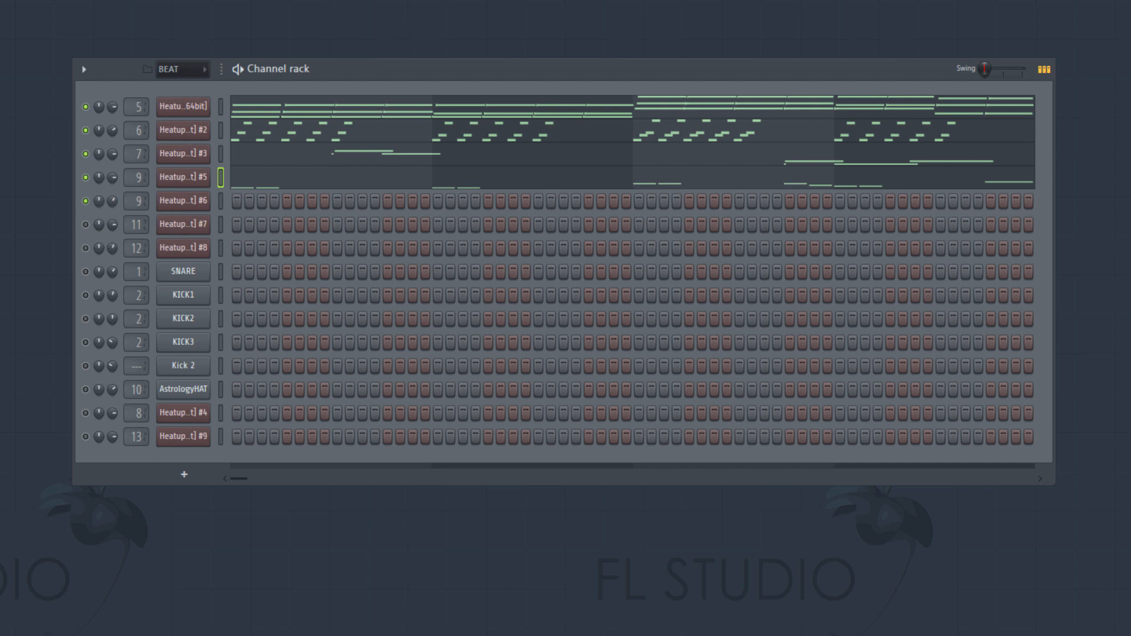
- Audition the ACOUSTIC [05] bass preset on Heatup2 #6 and copy the Heatup2 #5 bass line into that channel
click(187, 202)
click(355, 547)
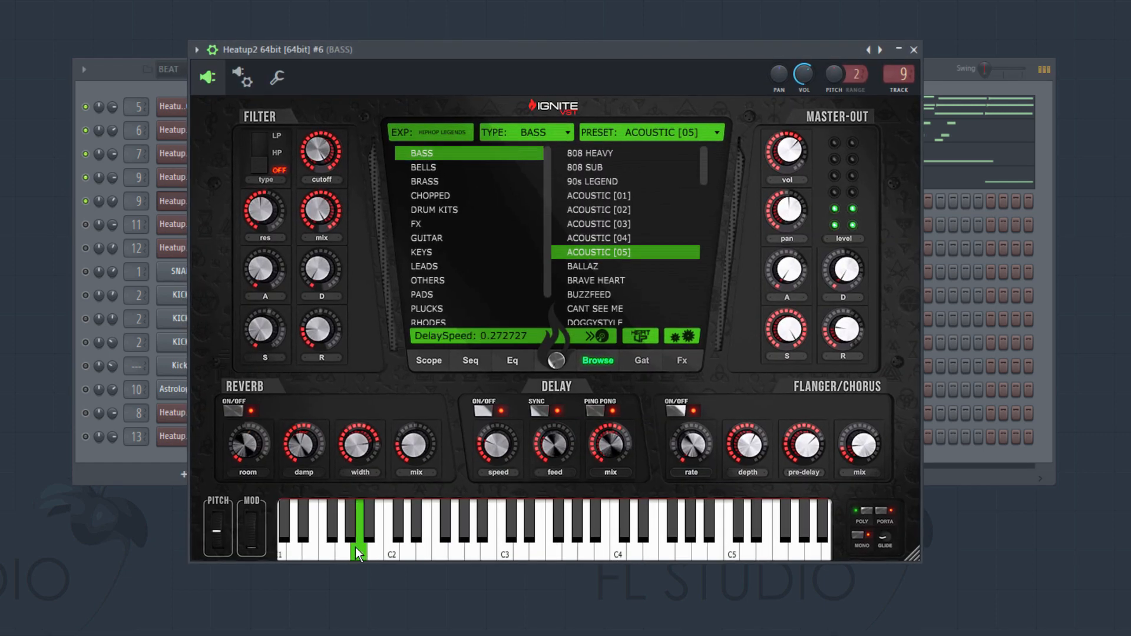
click(914, 50)
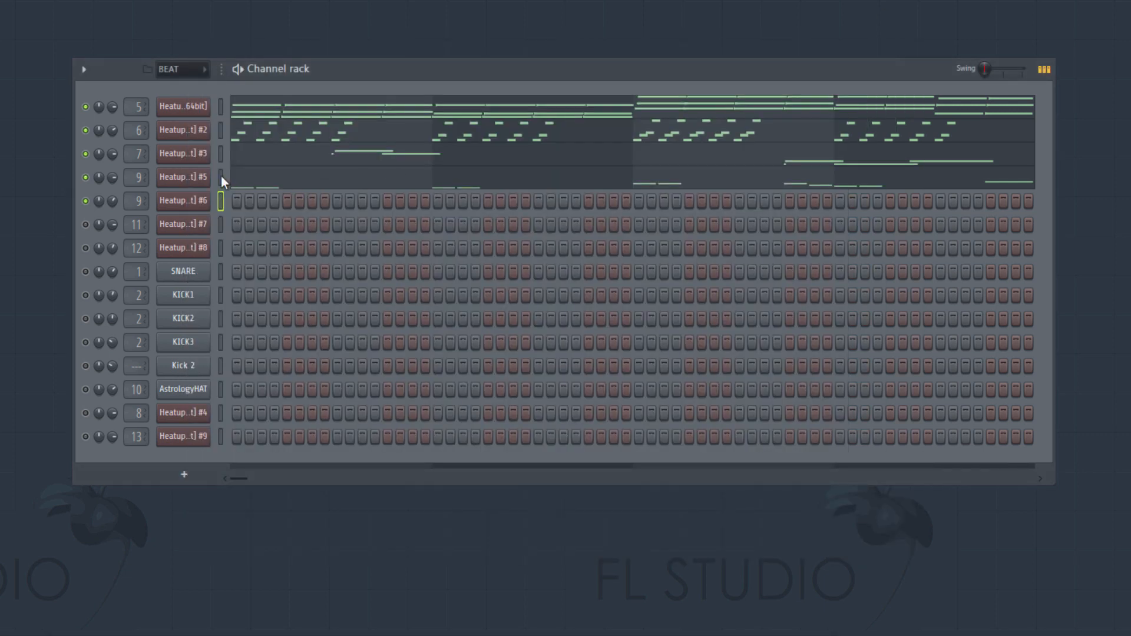
key(ctrl+v)
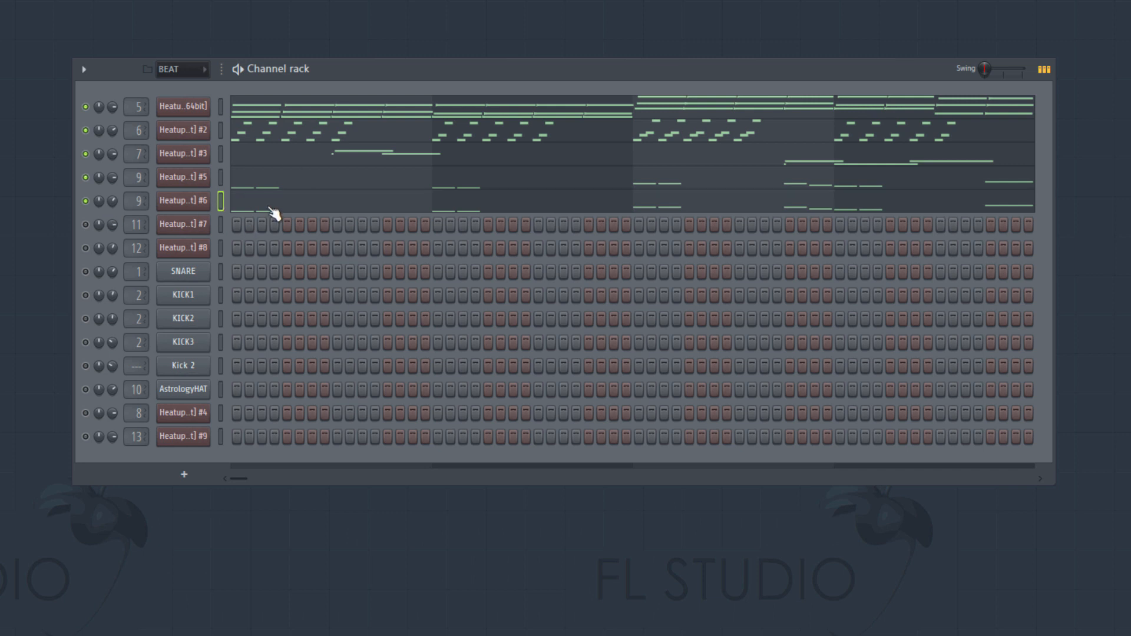
- Check the bass preset on Heatup2 #6 and play the pattern from the start with both bass channels
click(200, 207)
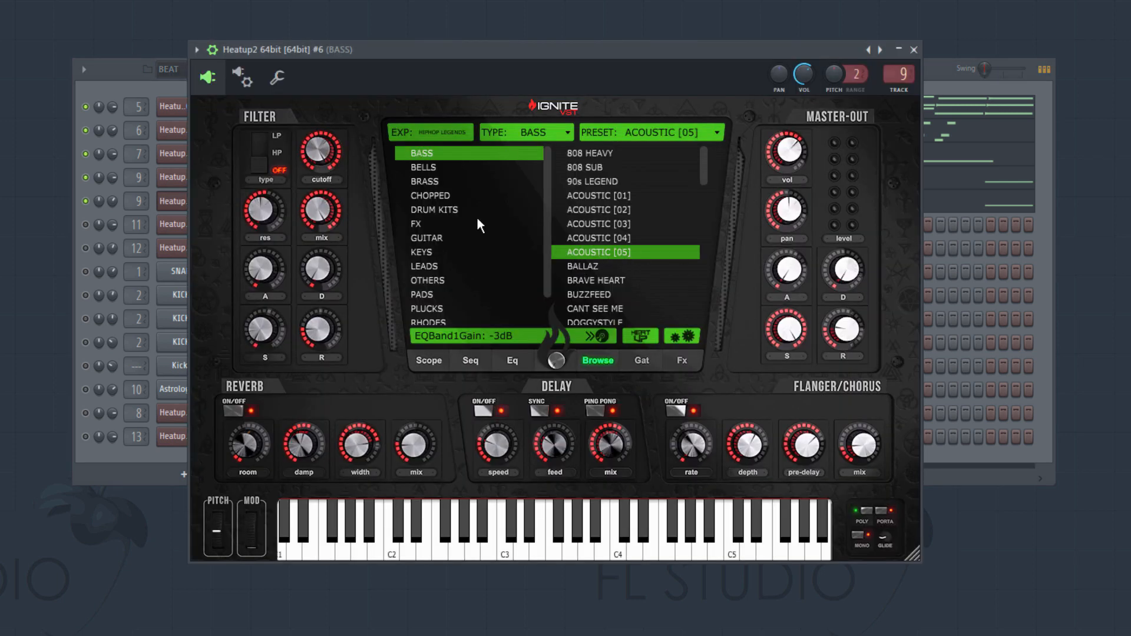
click(914, 50)
key(space)
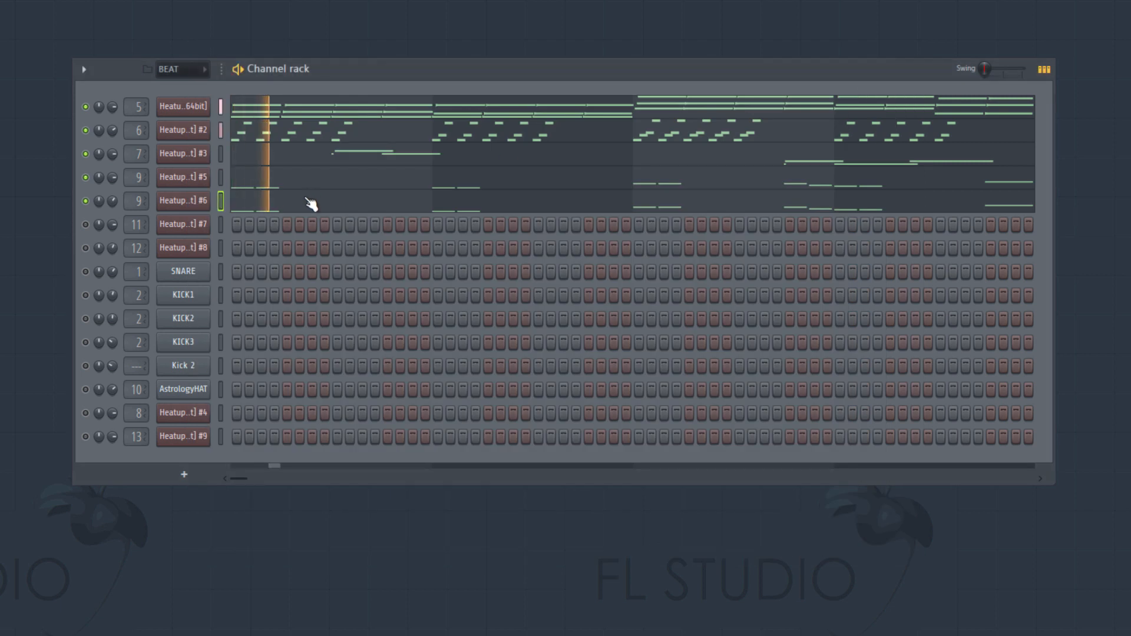
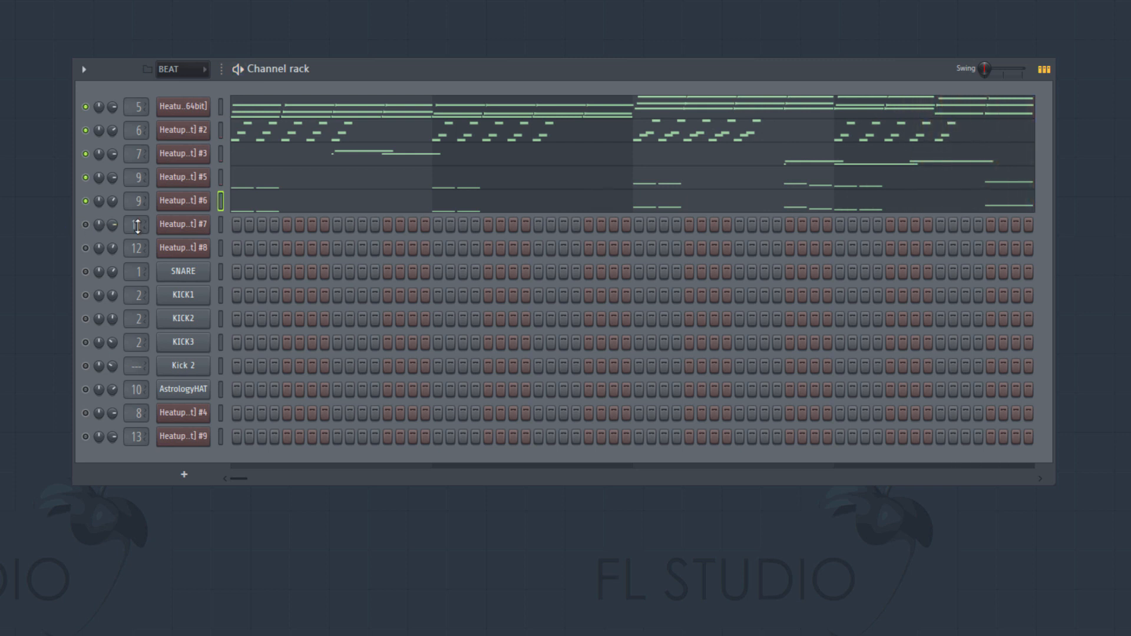
- Check the percussion preset on Heatup2 #7, unmute the channel and open its piano roll
click(184, 227)
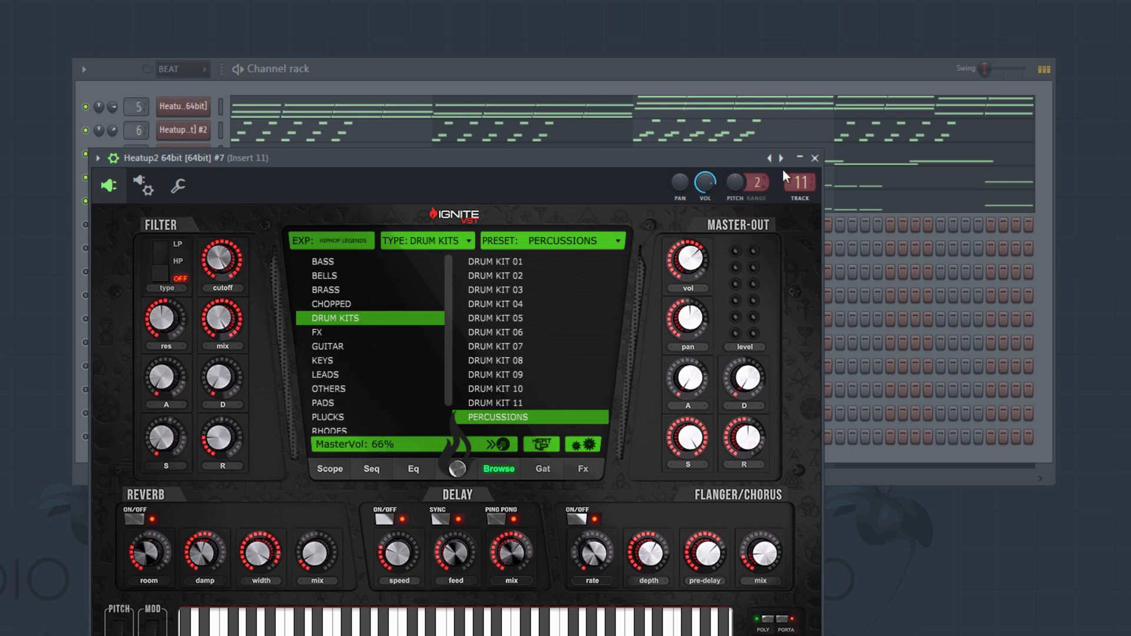
click(814, 158)
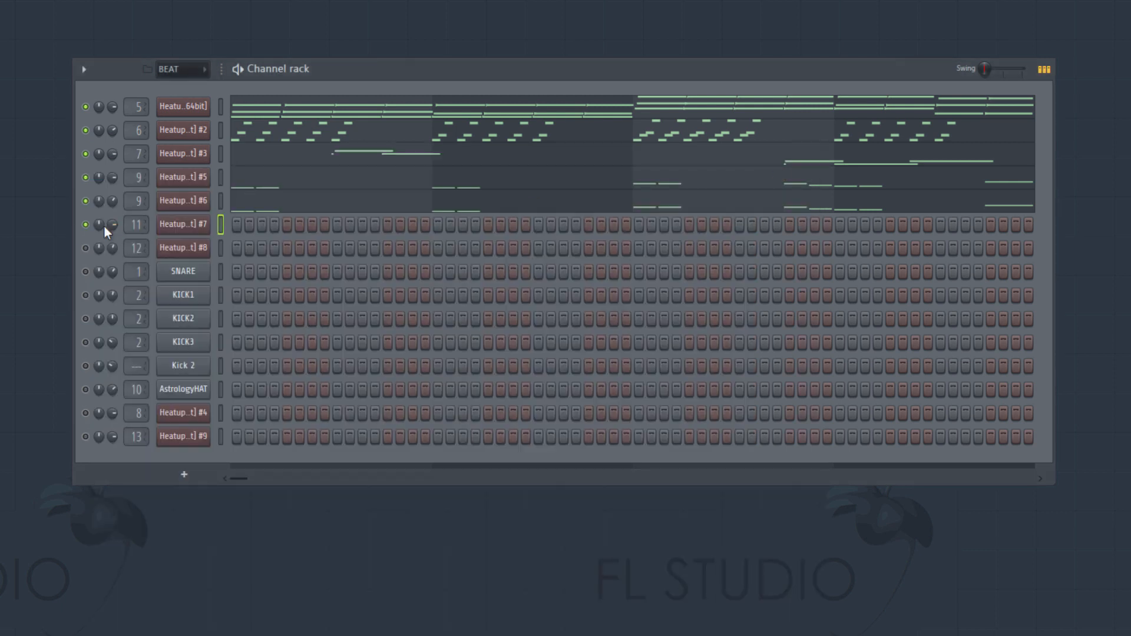
right_click(184, 227)
click(232, 229)
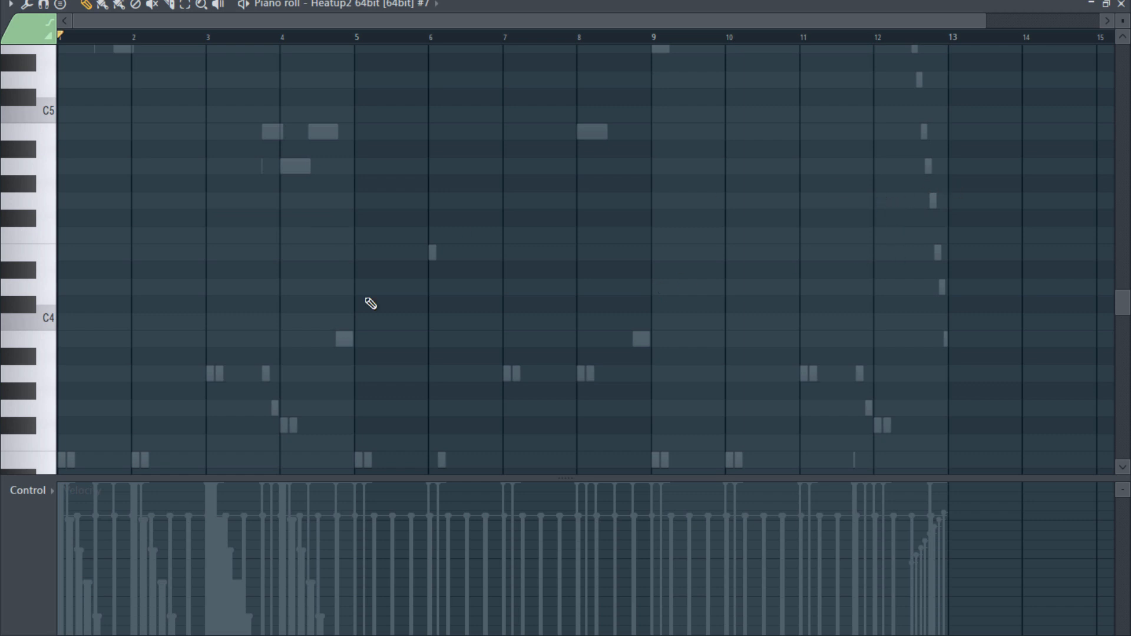
- Audition the percussion sounds, place a B3 note at the start of bar 1, refine the snap grid and stretch the note to nearly one bar
scroll(59, 318, down, 5)
click(47, 297)
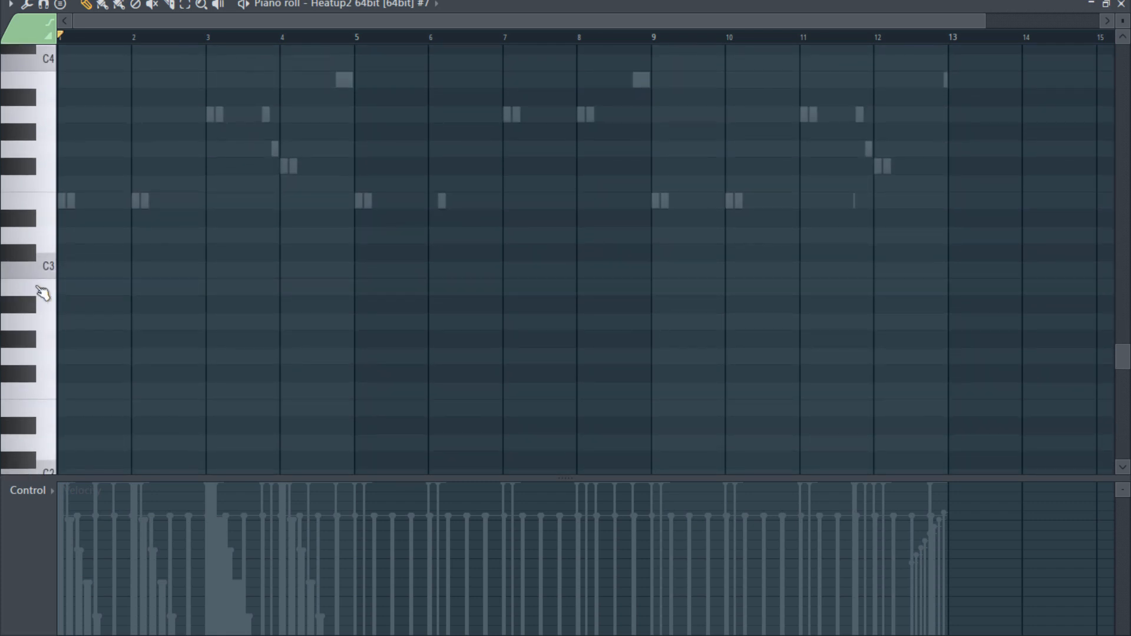
scroll(48, 207, up, 3)
scroll(50, 204, up, 1)
click(51, 236)
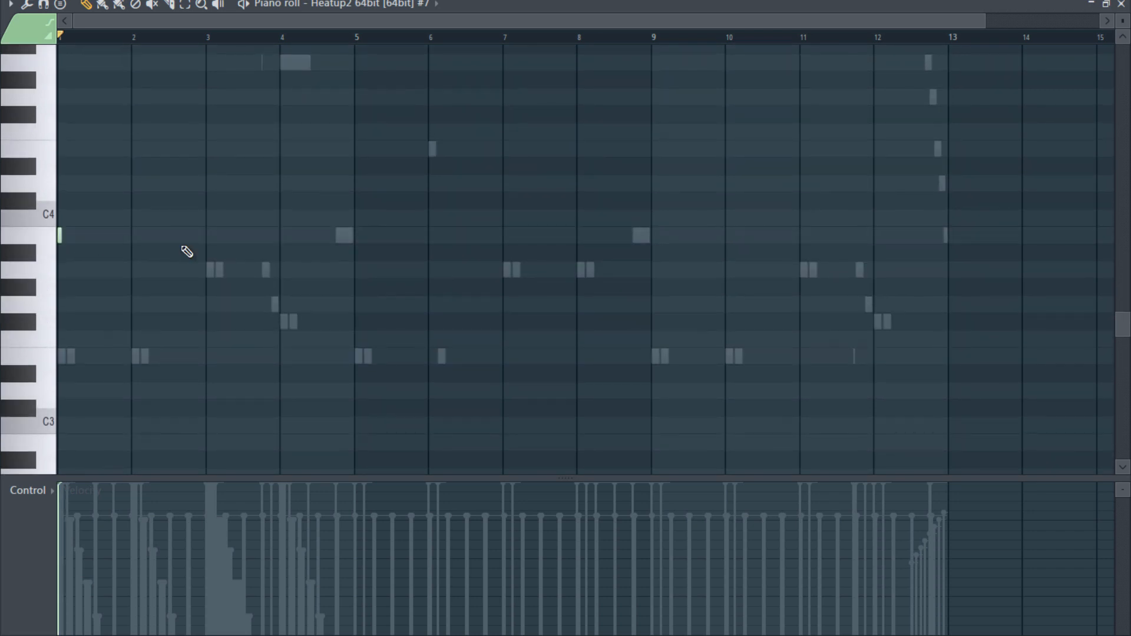
click(498, 1)
click(487, 111)
drag(69, 242, 126, 238)
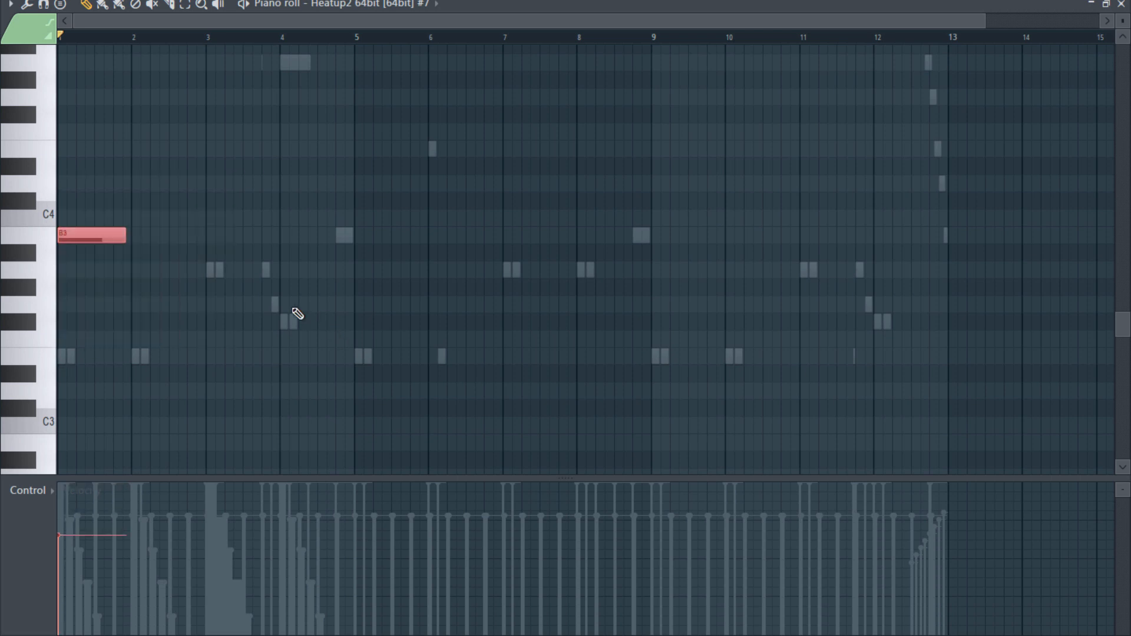
- Add an A3 note of the same length on beat 3 of bar 1 and play the two notes back
scroll(293, 309, up, 2)
scroll(293, 309, down, 1)
click(101, 276)
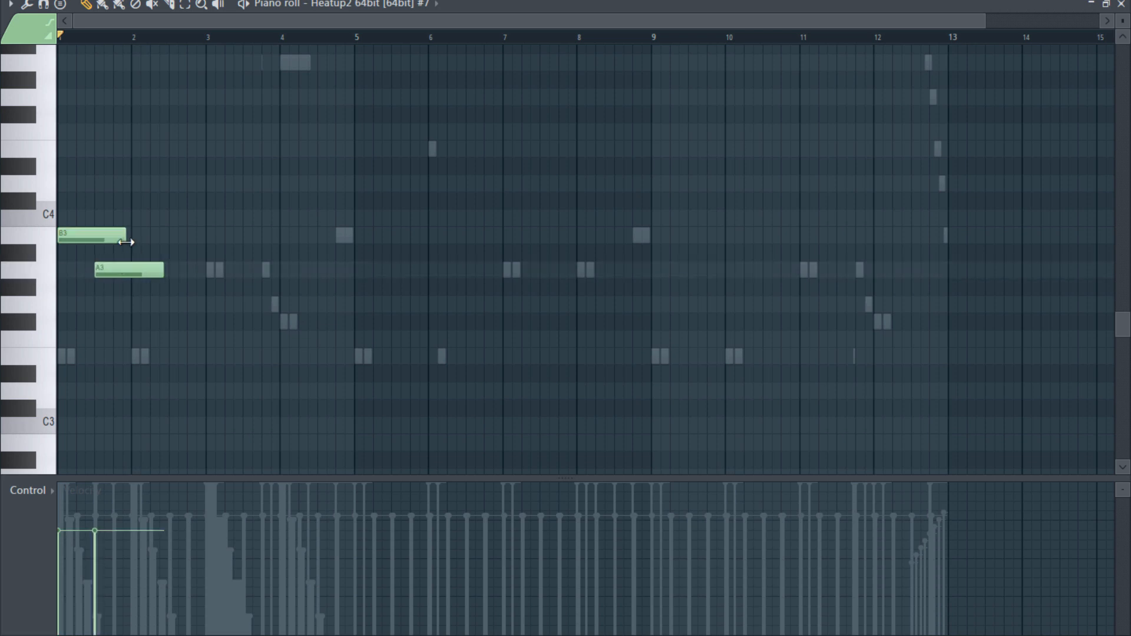
key(space)
key(space)
- Move the A3 note to beat 2 of bar 1, shorten both notes to one beat each and play them
scroll(82, 299, up, 6)
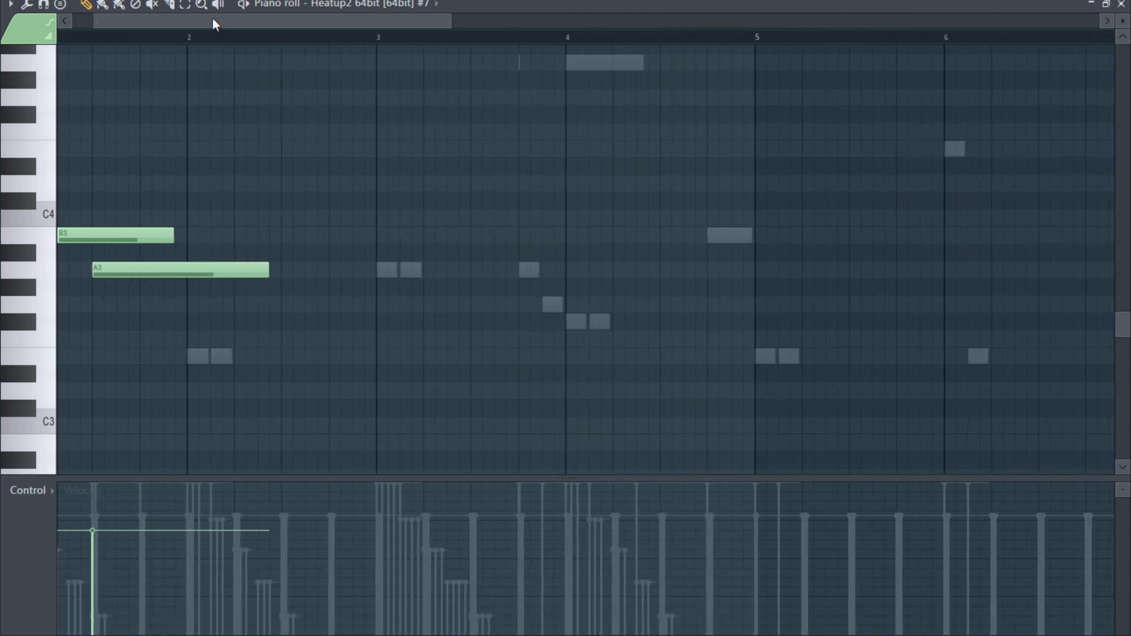
drag(212, 23, 179, 22)
drag(171, 268, 121, 267)
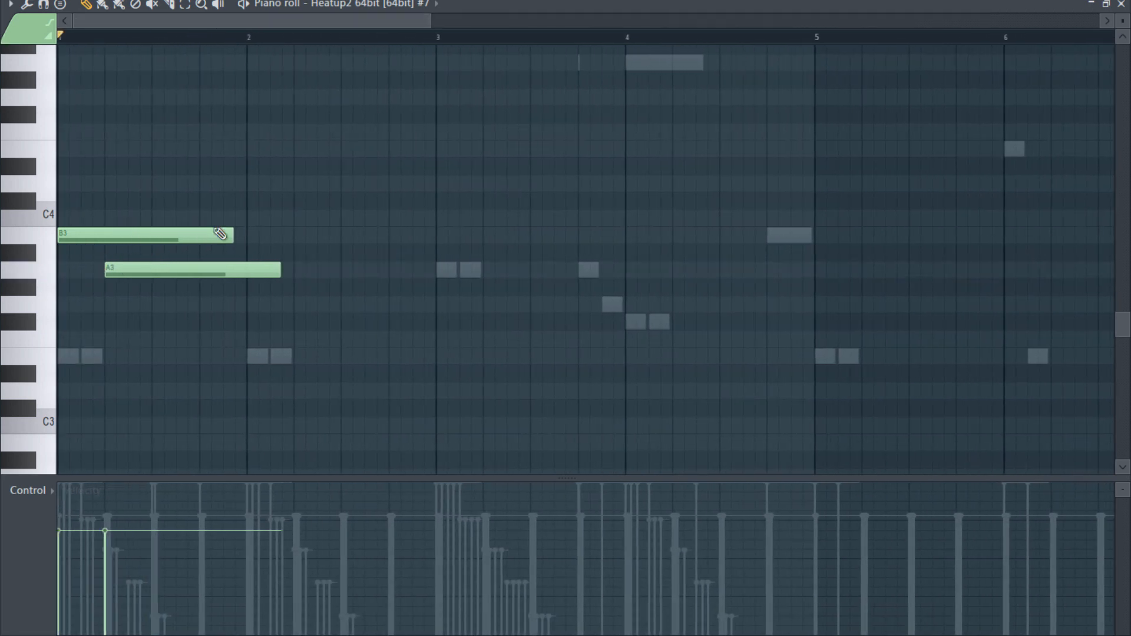
drag(229, 233, 104, 235)
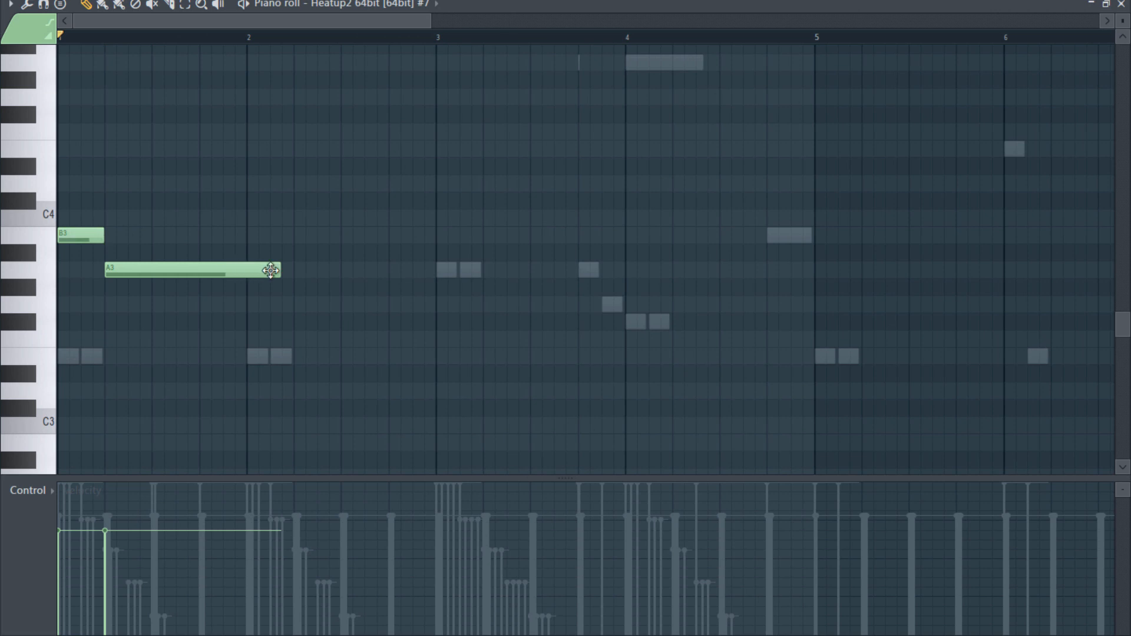
drag(279, 269, 152, 271)
key(space)
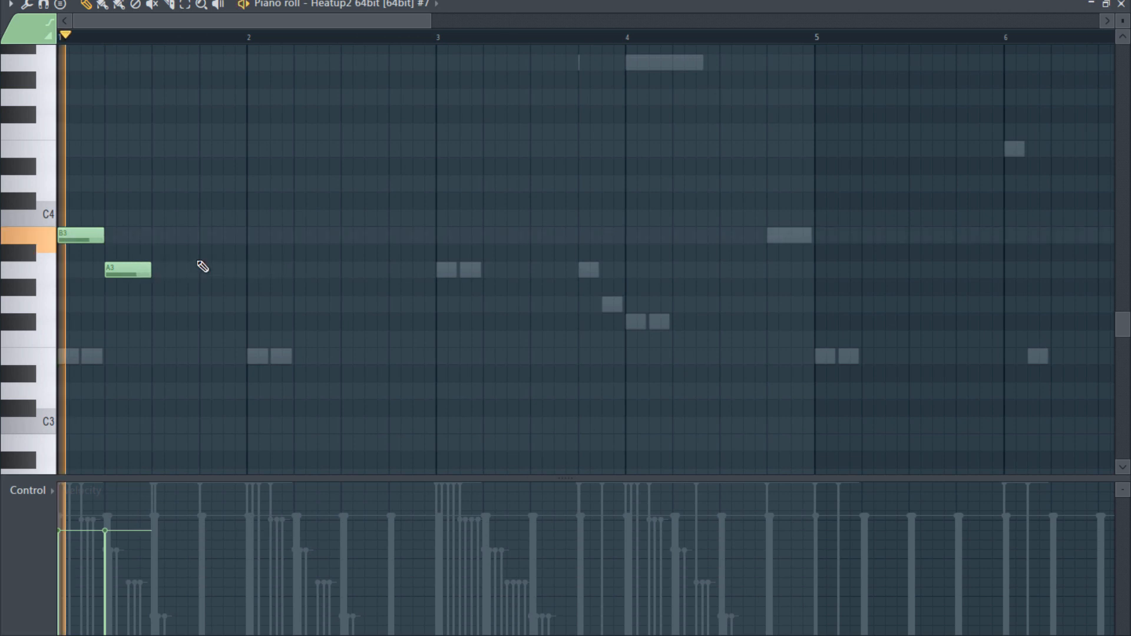
key(space)
- Shorten the B3 and A3 notes to half a beat each, place A3 directly after B3 within beat 1 and audition them
drag(138, 272, 77, 235)
drag(129, 281, 106, 271)
key(space)
key(space)
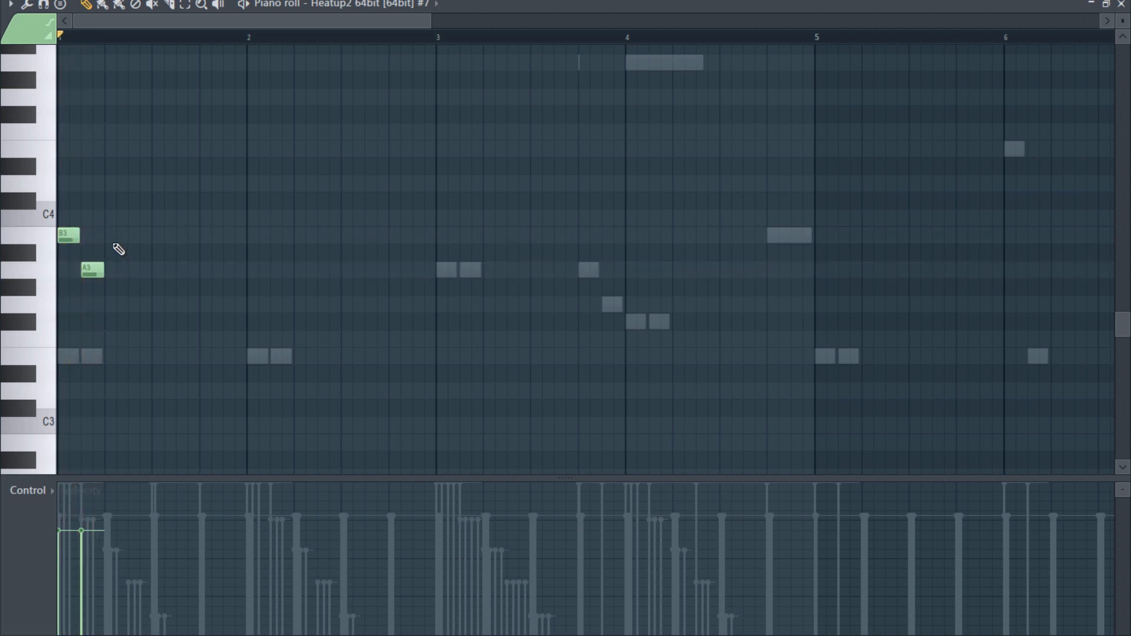
- Lengthen the B3 note to one beat and paint B3 notes on every beat through the end of bar 4
click(106, 6)
drag(81, 237, 101, 241)
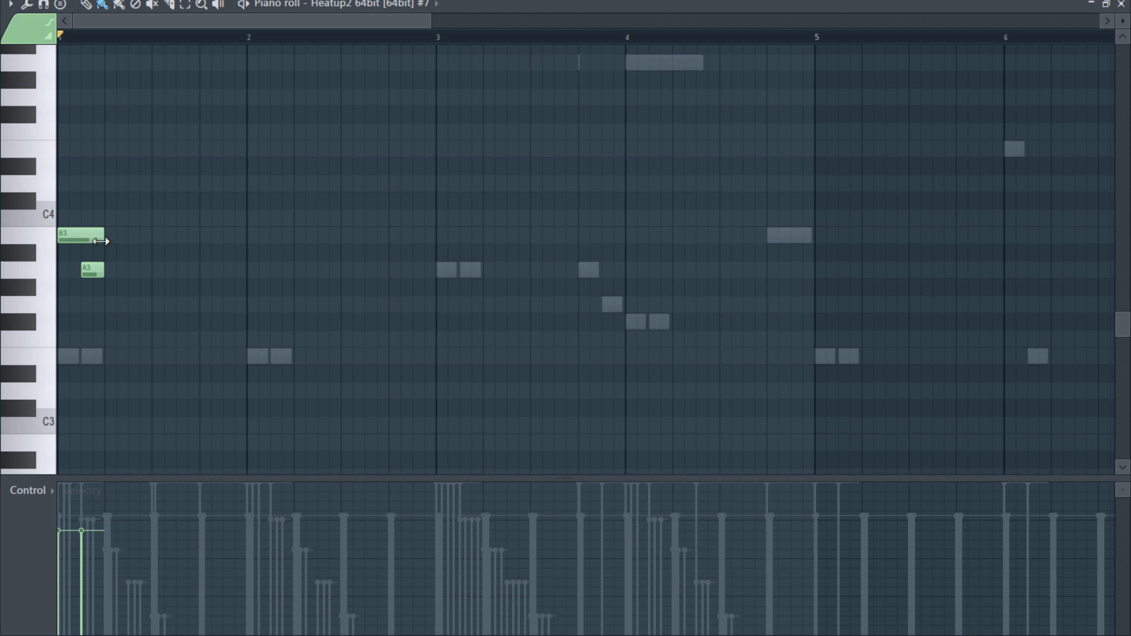
mouse_move(115, 242)
mouse_down()
mouse_move(383, 240)
mouse_move(801, 260)
mouse_up()
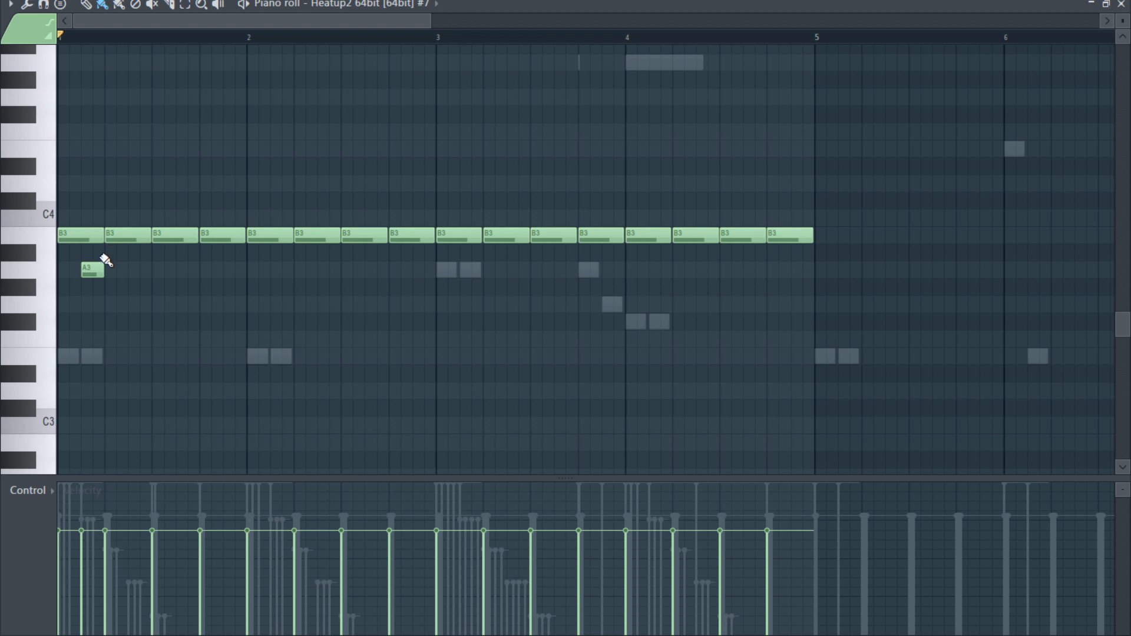
- Paint a row of A#3 notes on the offbeats from beat 2 of bar 1 to the end of bar 4 and play the pattern
mouse_move(135, 262)
mouse_down()
mouse_move(835, 266)
mouse_move(813, 256)
mouse_up()
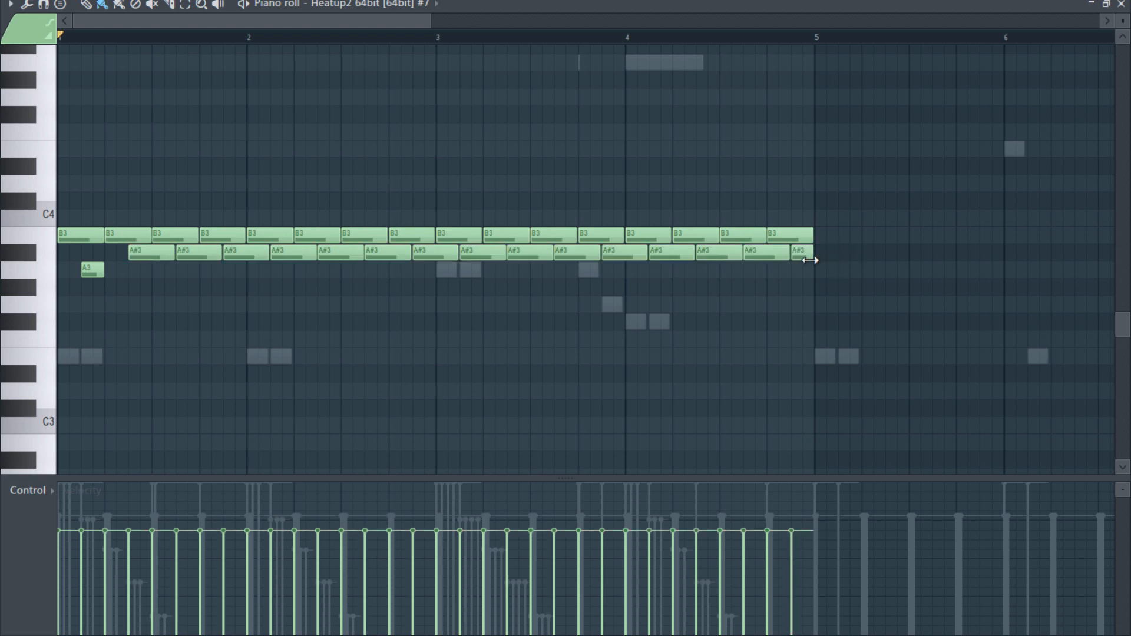
key(space)
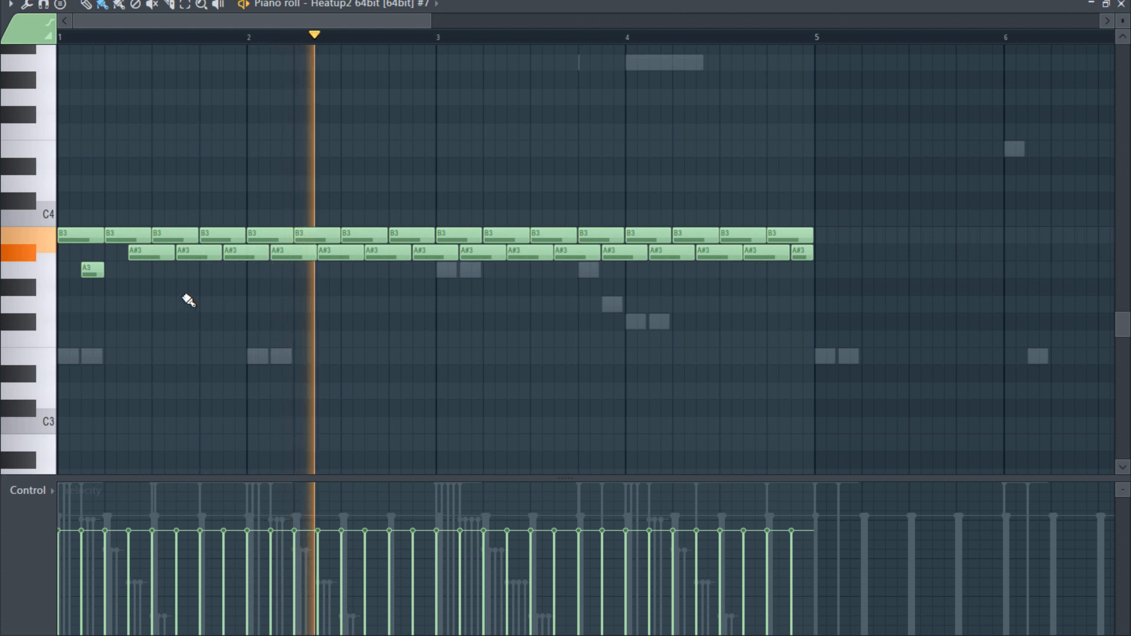
key(space)
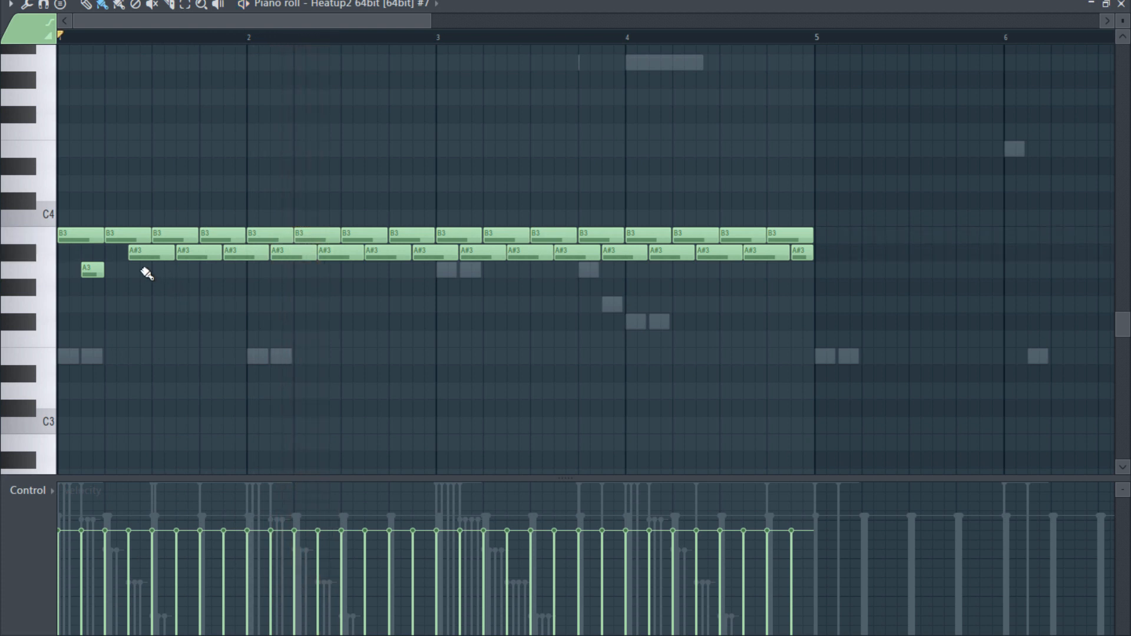
- Replace every second A#3 note in bars 1 to 4 with a half-beat A3 note, starting on the offbeat of beat 3
click(187, 270)
right_click(187, 253)
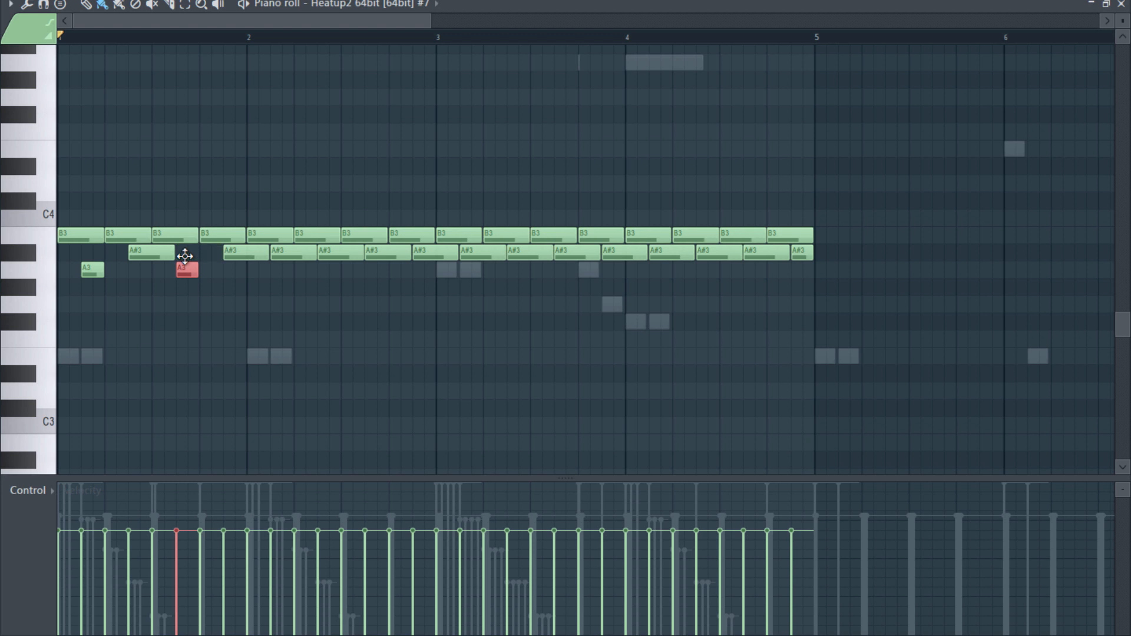
click(282, 270)
right_click(281, 253)
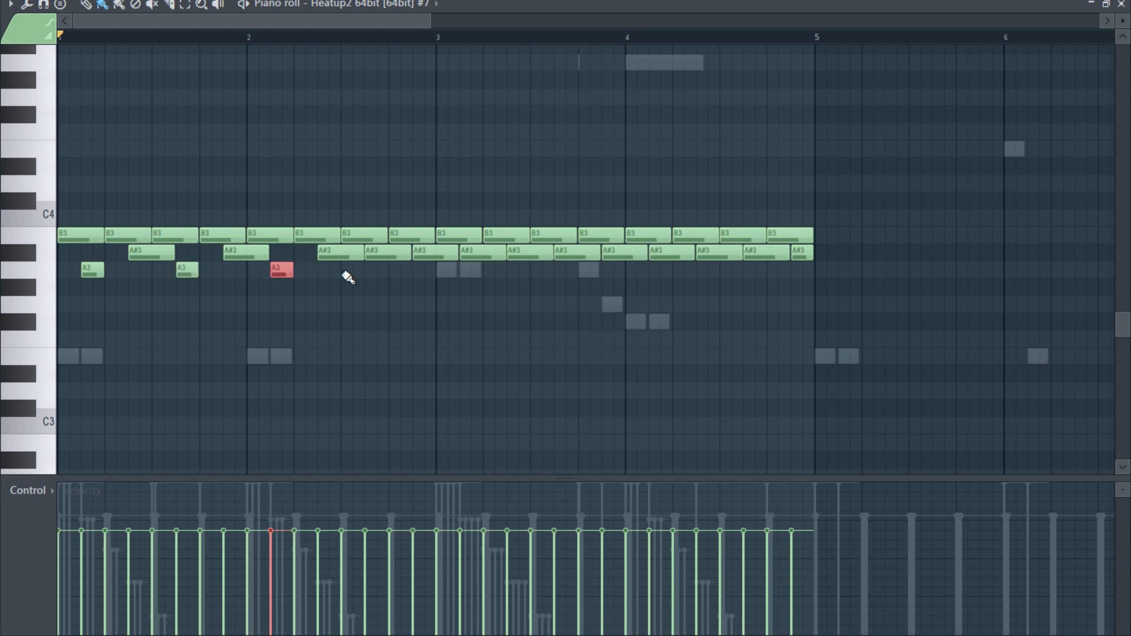
click(376, 270)
right_click(377, 252)
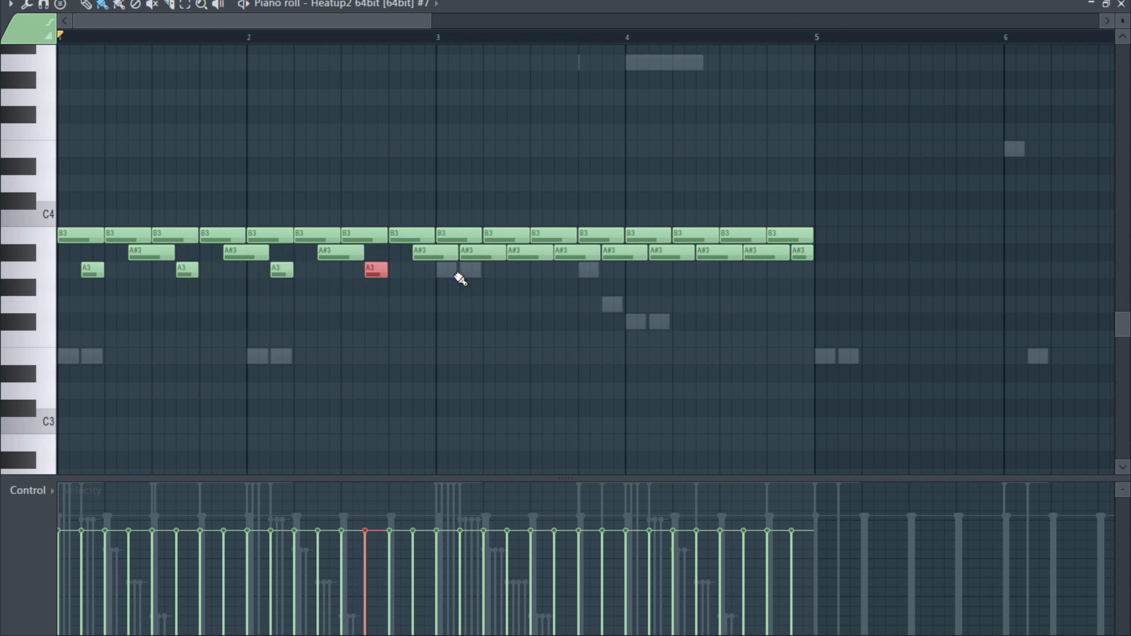
click(471, 270)
right_click(482, 253)
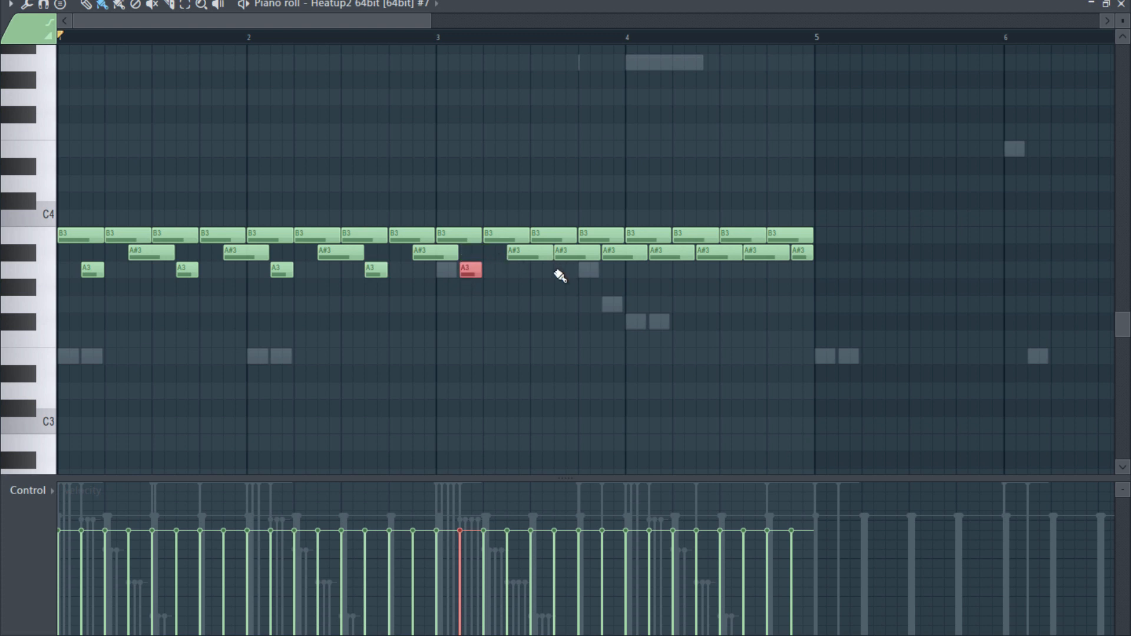
click(565, 270)
right_click(576, 253)
click(660, 270)
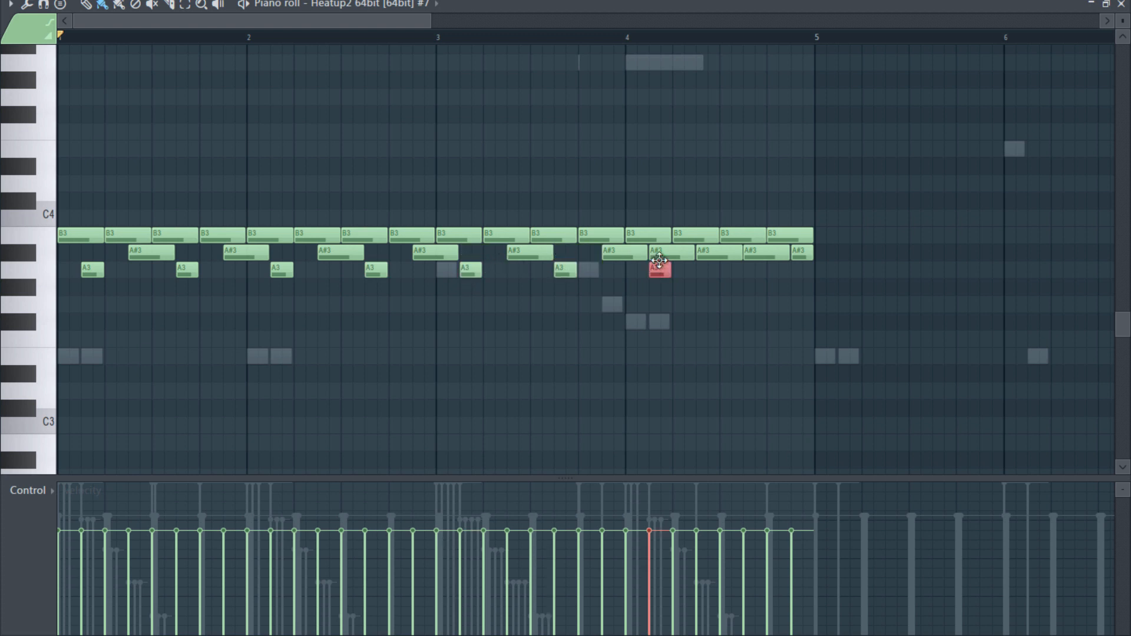
right_click(671, 252)
click(754, 270)
right_click(747, 254)
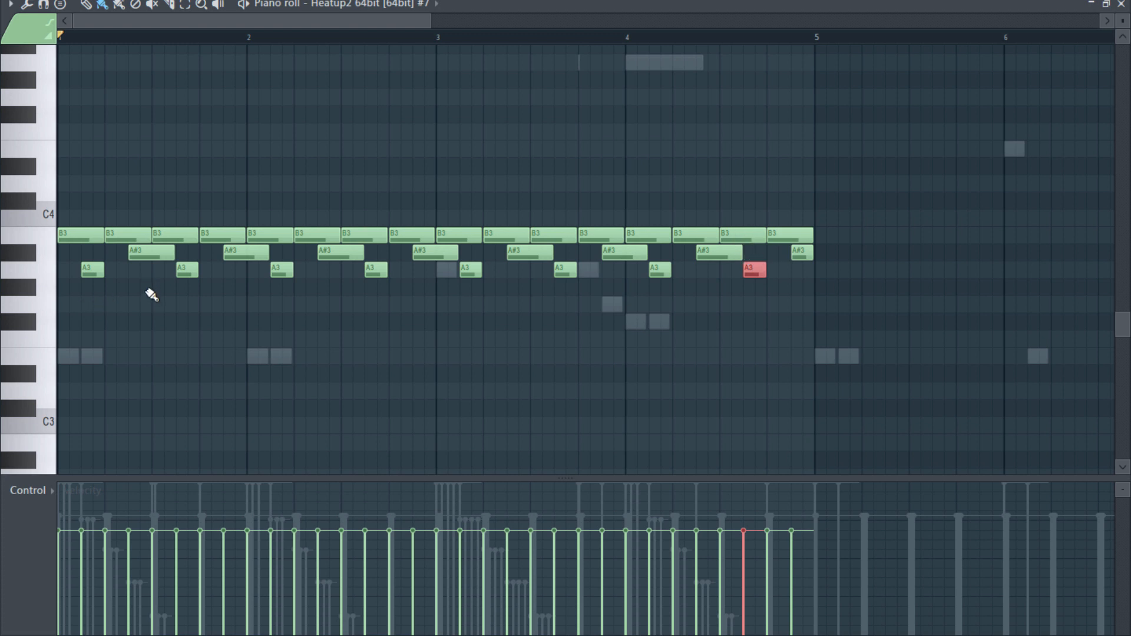
- Replace the A#3 notes on the last offbeats of bars 1 to 3 and the second offbeat of bar 4 with G#3, checking during playback
click(30, 288)
click(232, 288)
right_click(234, 254)
key(space)
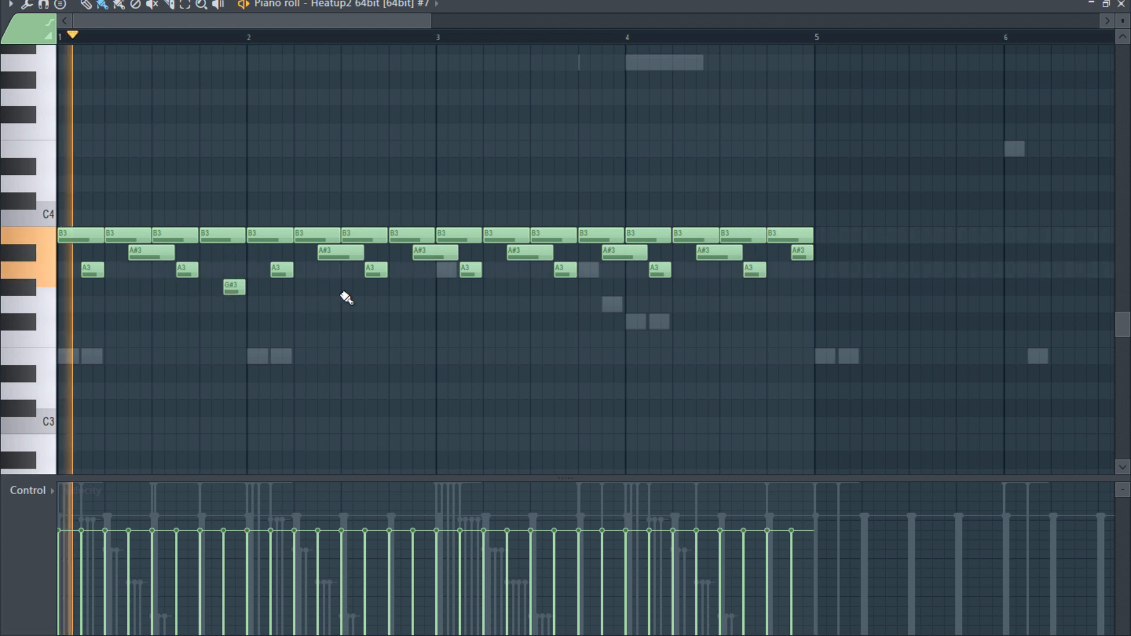
click(423, 287)
right_click(436, 252)
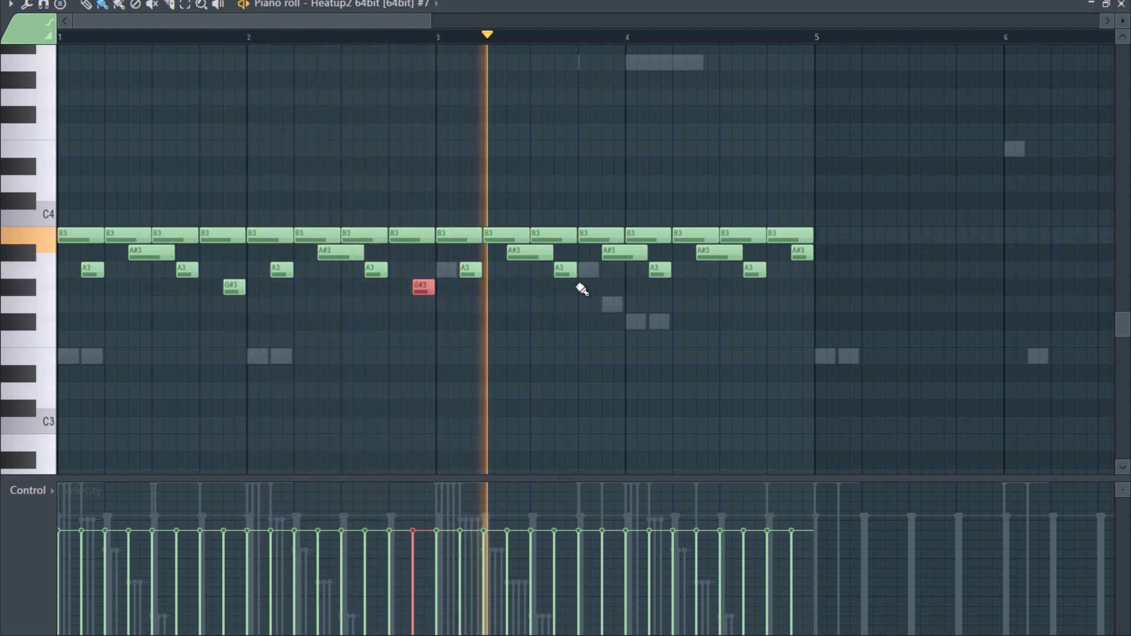
click(612, 288)
right_click(615, 257)
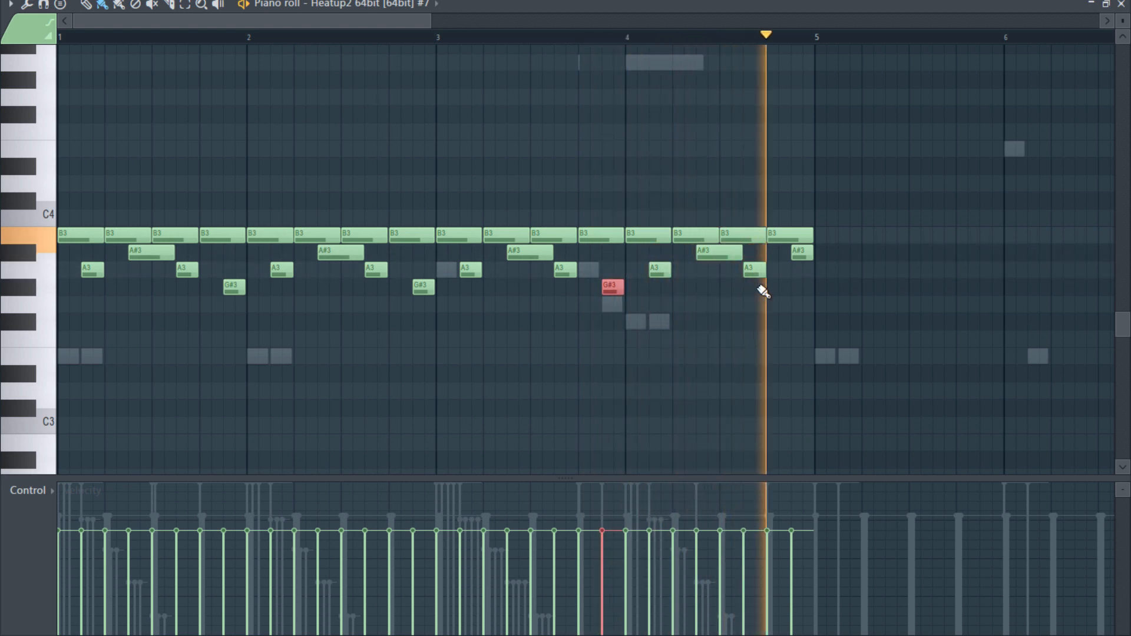
right_click(716, 254)
click(704, 289)
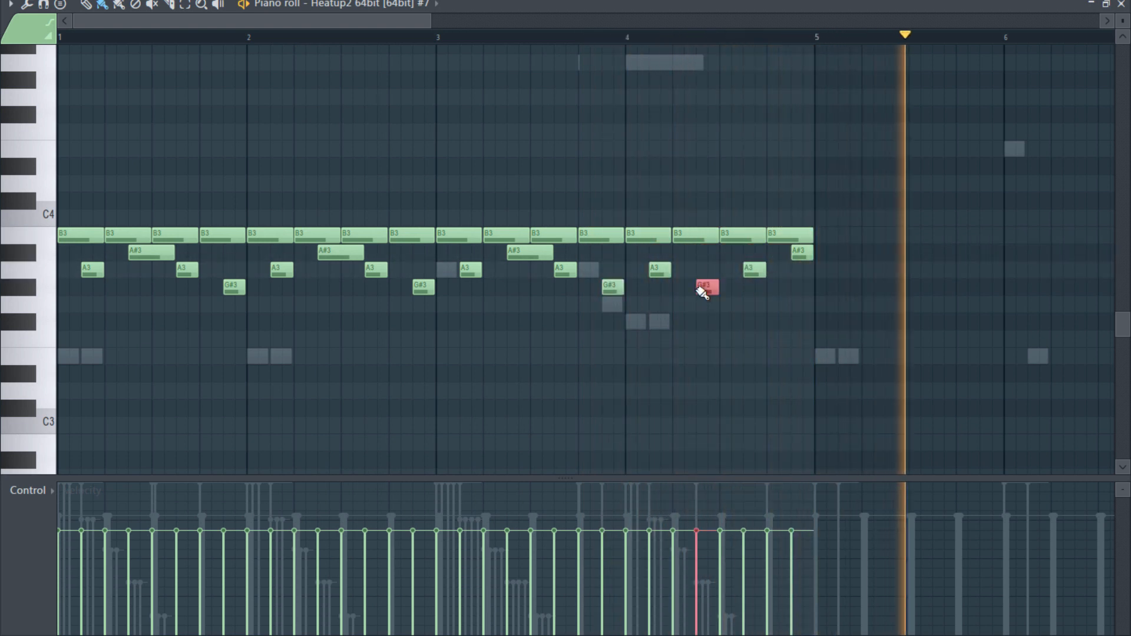
key(space)
- Audition the C4 sound and add a C4 note from the start of bar 3, lasting five beats
click(49, 219)
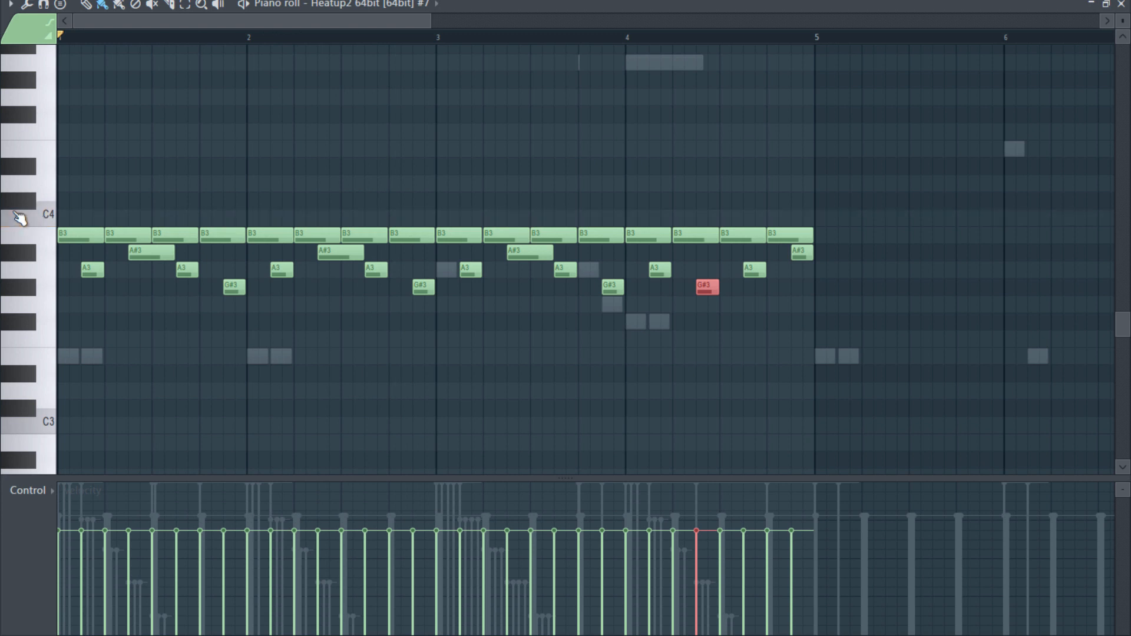
click(437, 219)
drag(458, 222, 665, 222)
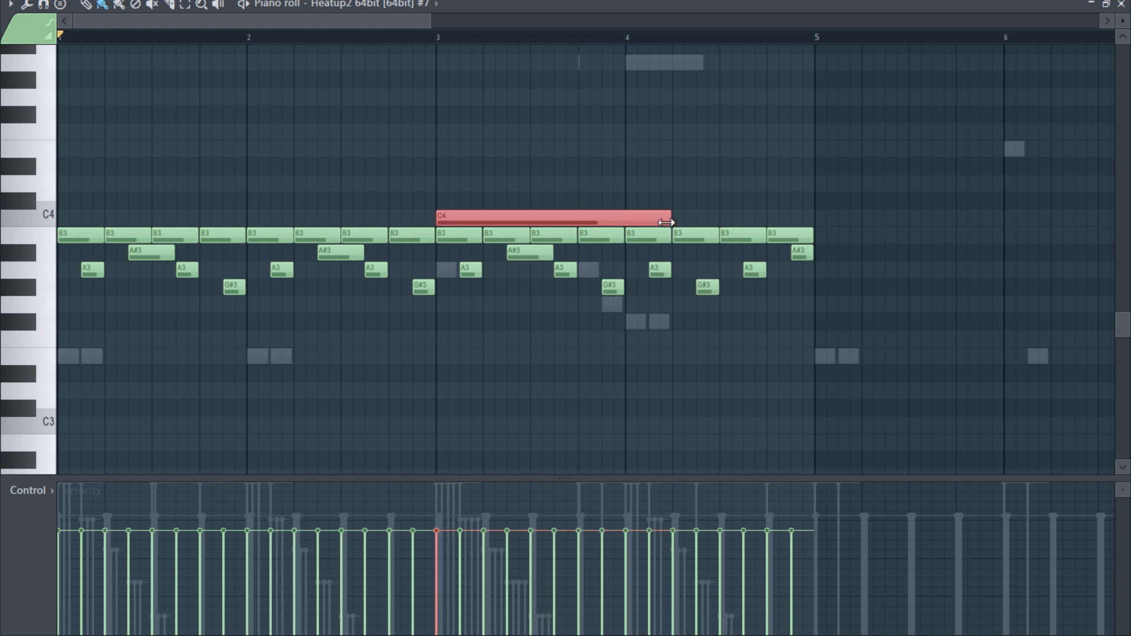
- Select all the percussion notes and quantize them with the 16_pushing groove 2 template
drag(885, 176, 77, 289)
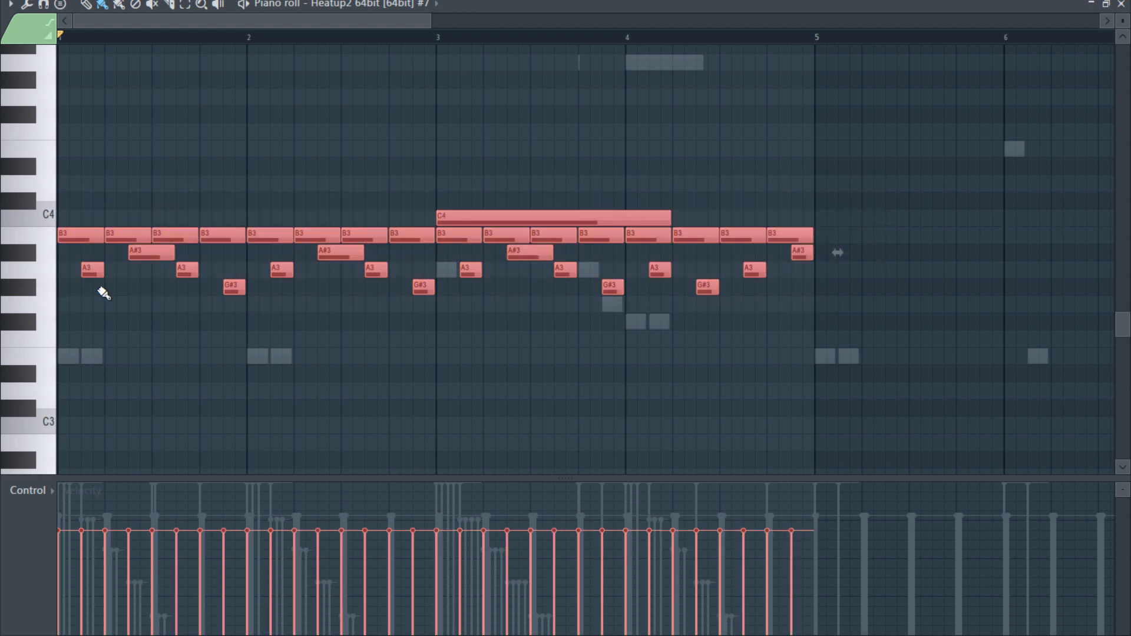
key(alt+q)
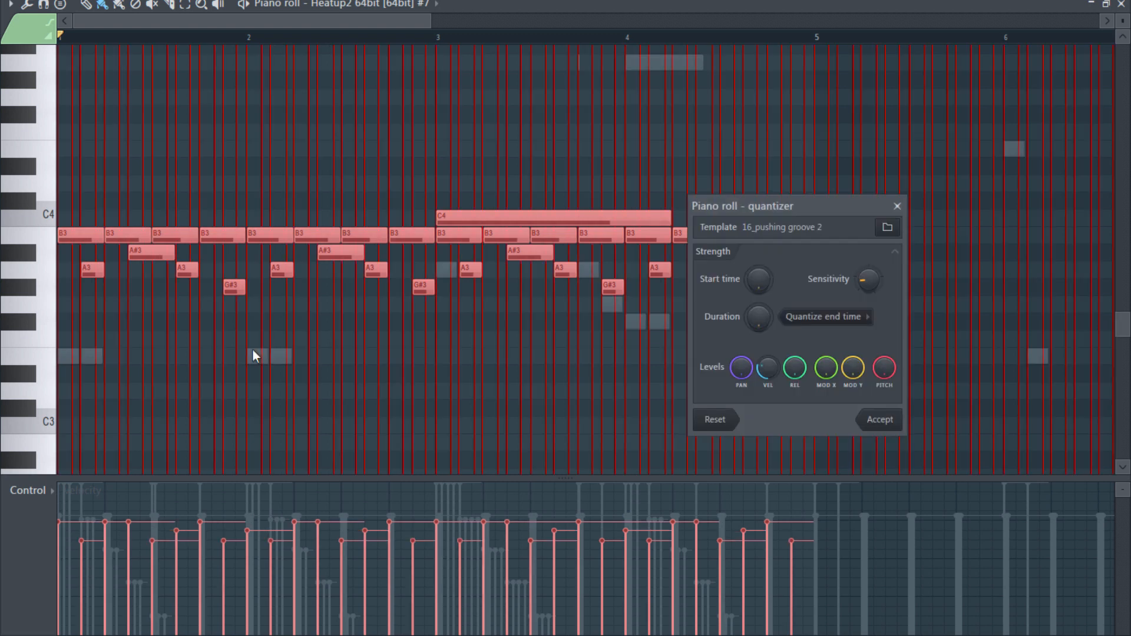
click(882, 419)
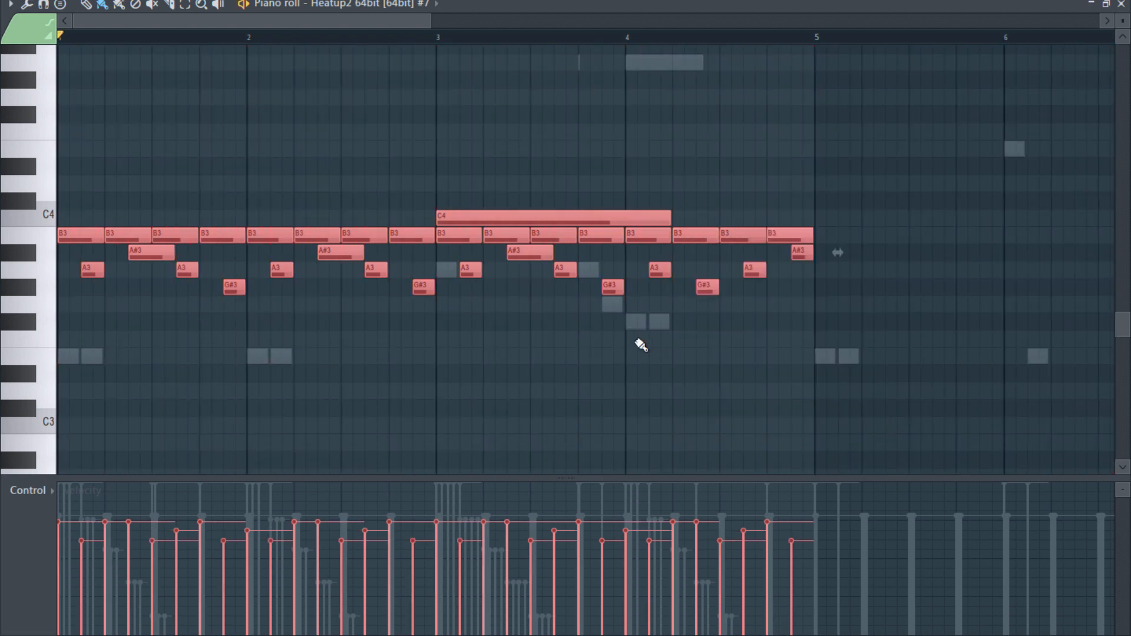
- Play the quantized percussion pattern with the other channels and close the piano roll
key(space)
scroll(707, 383, down, 2)
scroll(707, 383, down, 2)
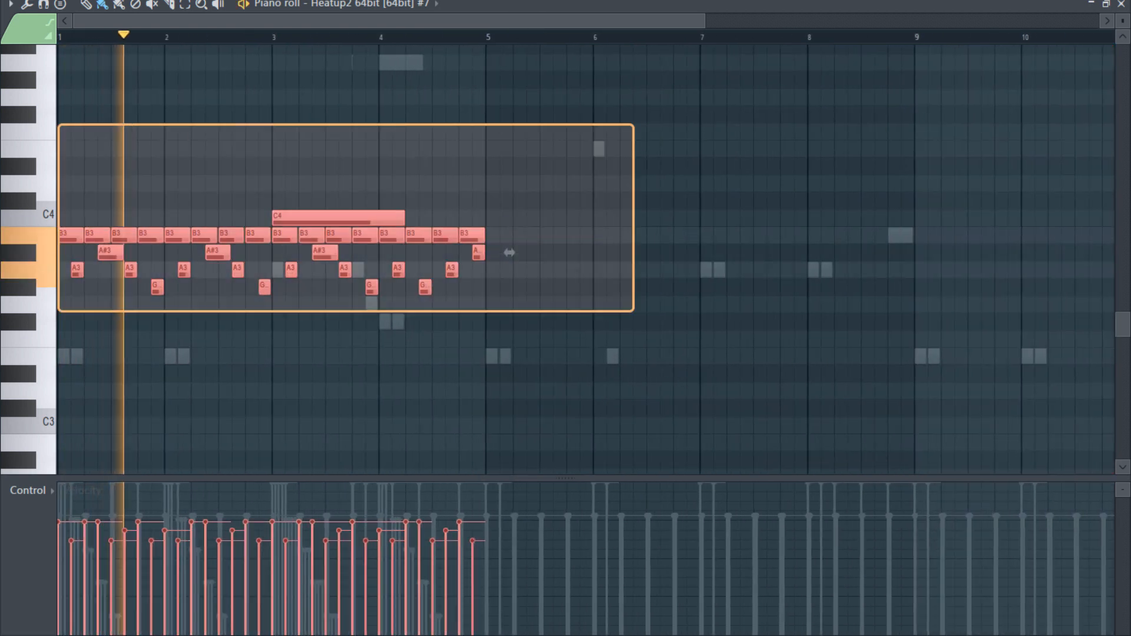
drag(175, 23, 631, 48)
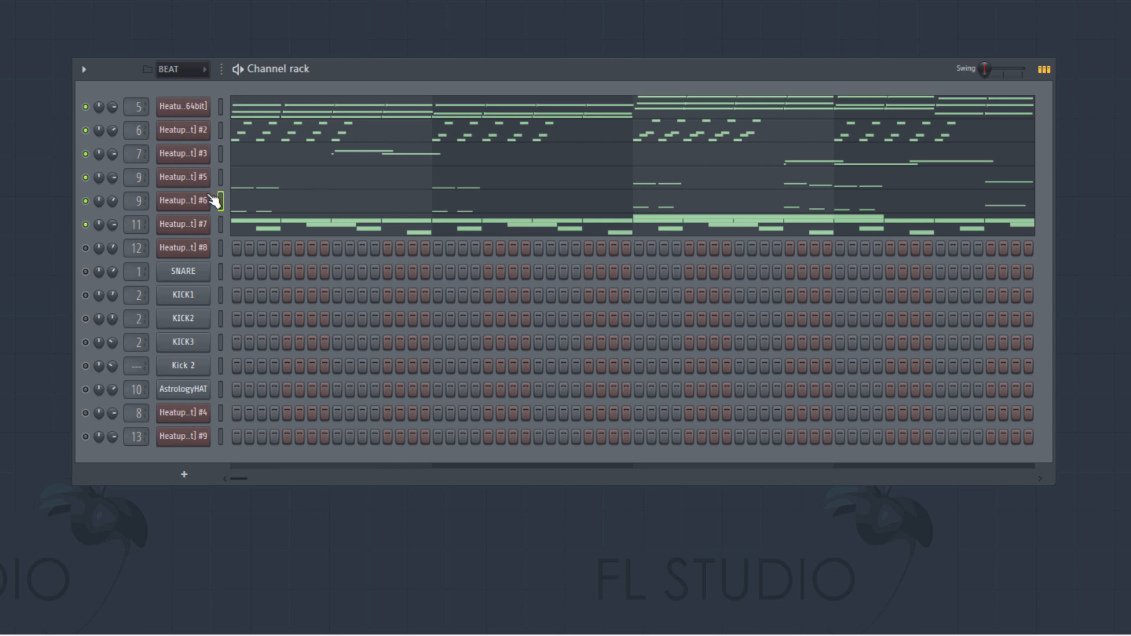
- Unmute the Heatup2 #8 channel and view its loaded drum kit preset
click(86, 248)
click(192, 250)
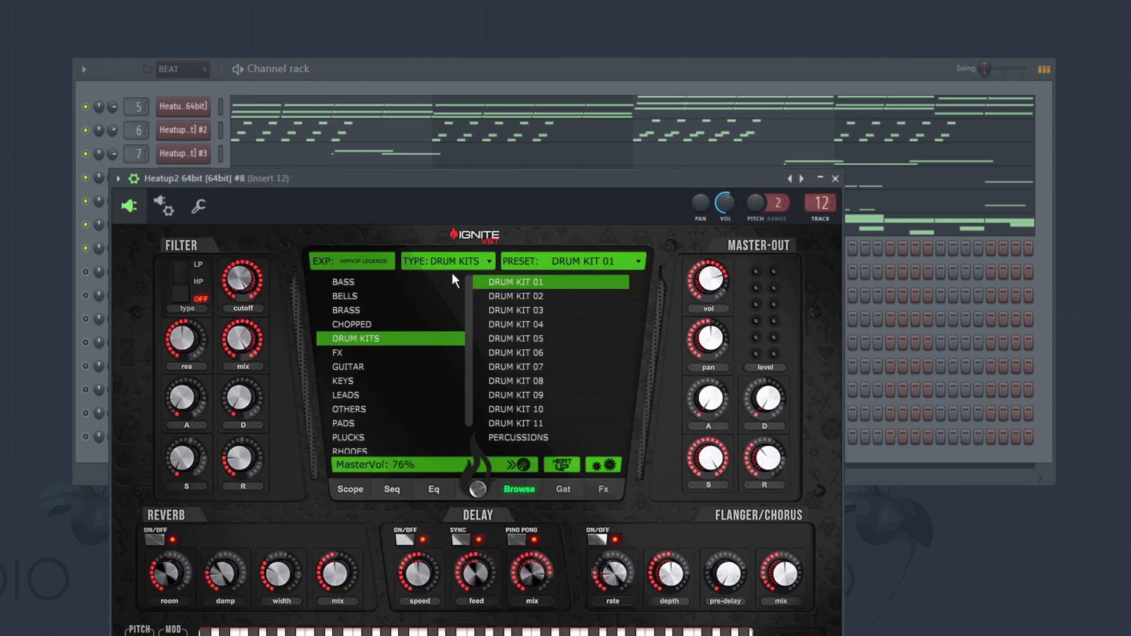
click(837, 178)
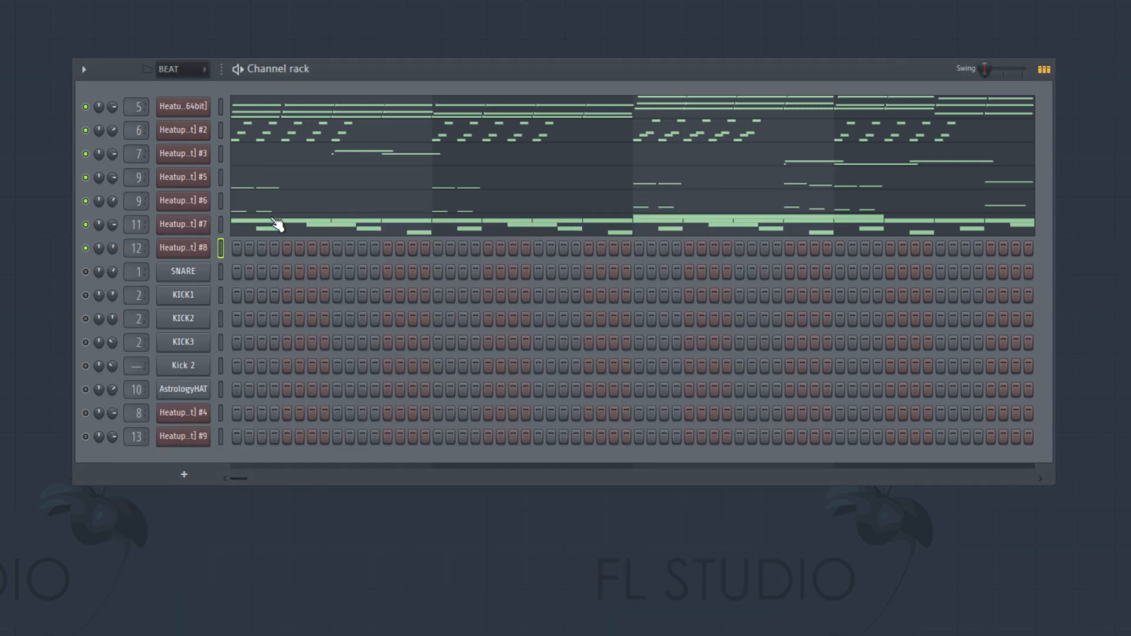
- Open the piano roll of Heatup2 #8 and audition its drum sounds around C4 and F#3
right_click(202, 252)
click(272, 252)
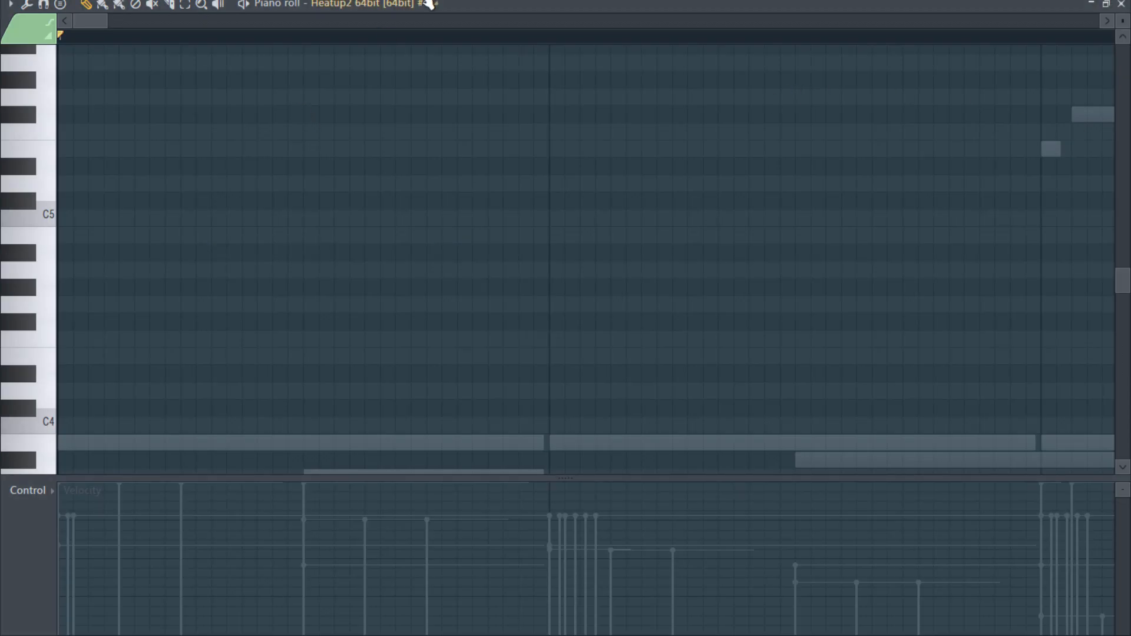
click(492, 1)
click(491, 110)
scroll(373, 276, down, 5)
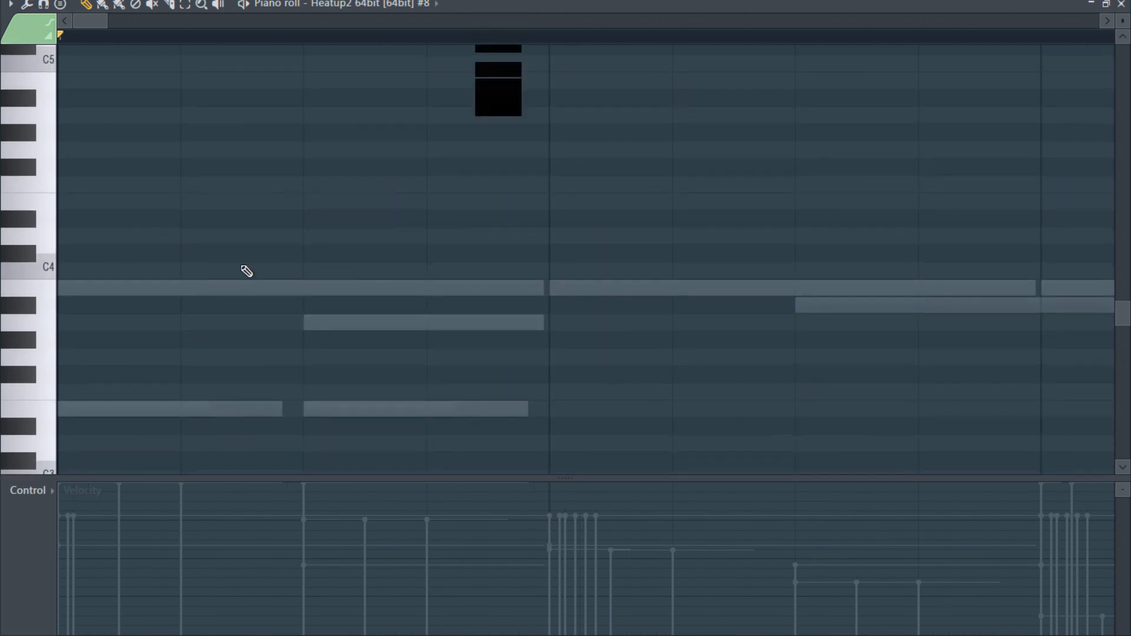
click(33, 277)
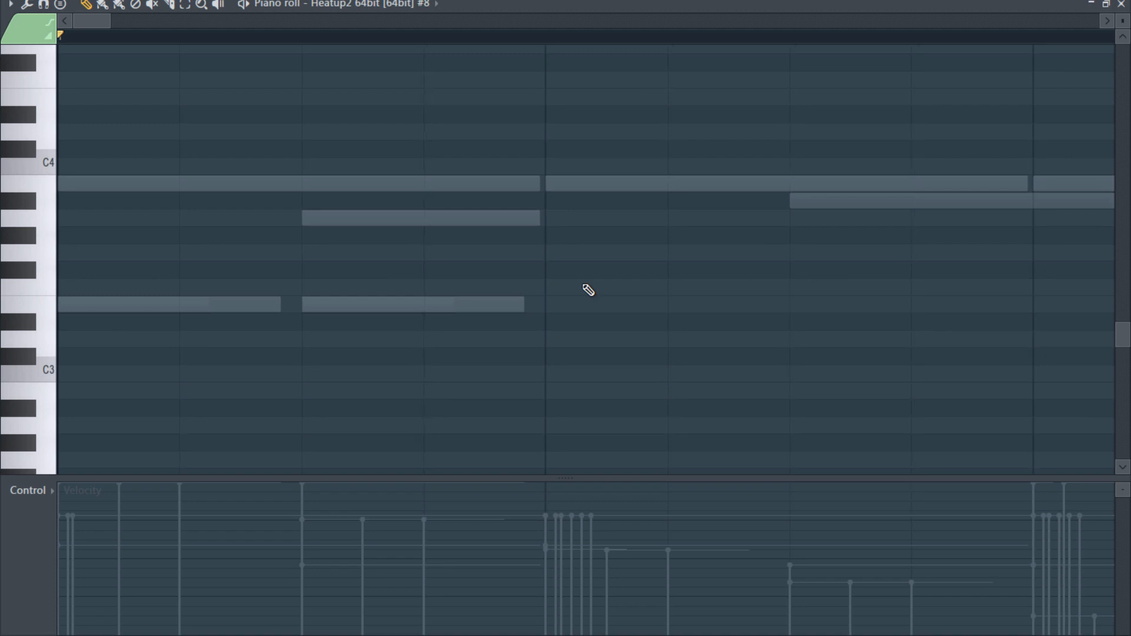
ctrl+scroll(424, 283, down, 2)
click(25, 277)
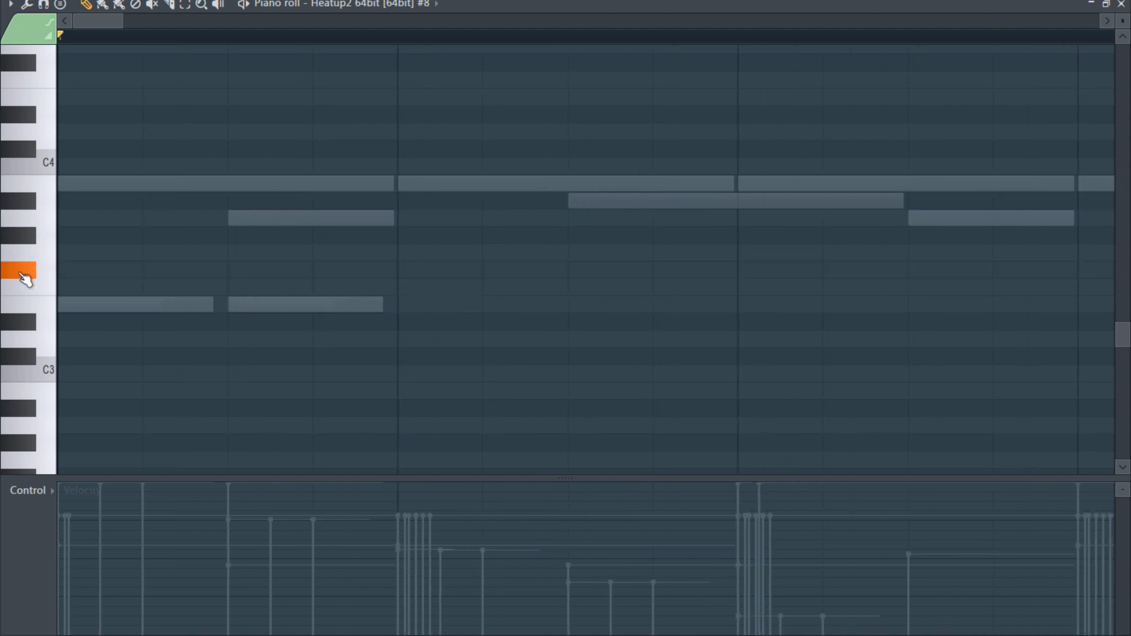
- Add a five-beat F#3 note and place it at the start of bar 2 during playback
click(412, 269)
ctrl+scroll(500, 323, down, 4)
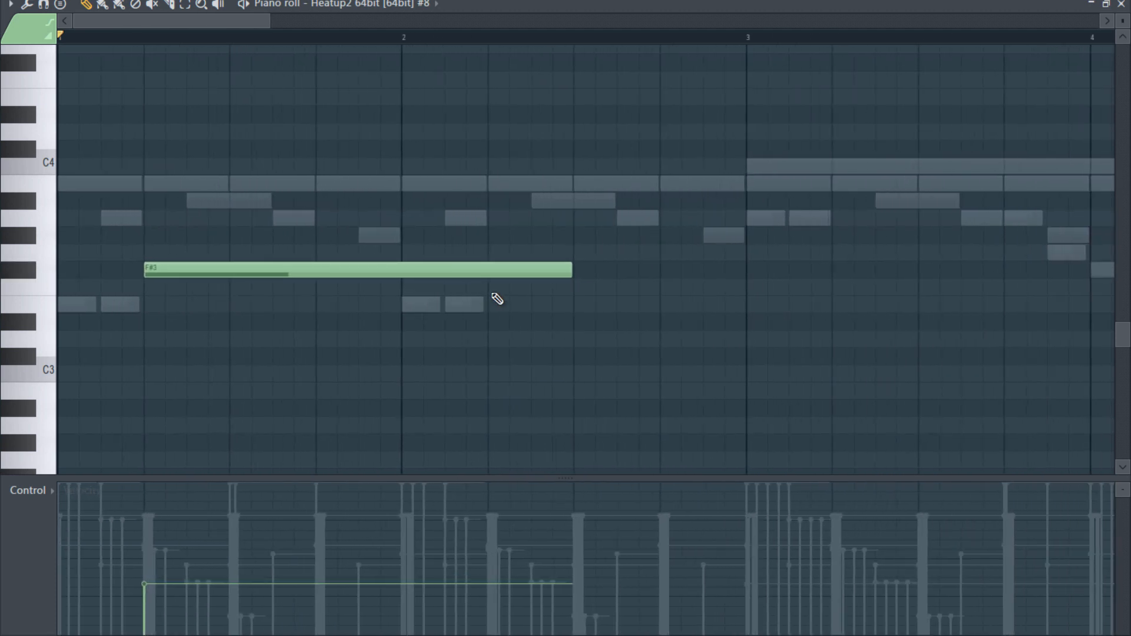
ctrl+scroll(442, 302, down, 2)
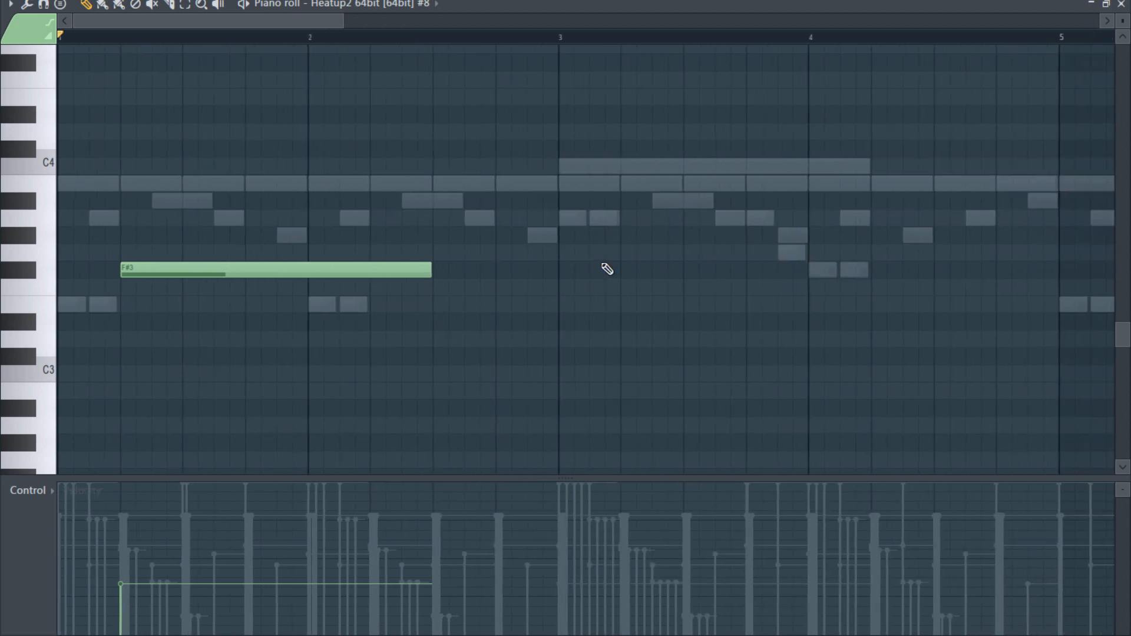
key(space)
drag(247, 269, 434, 272)
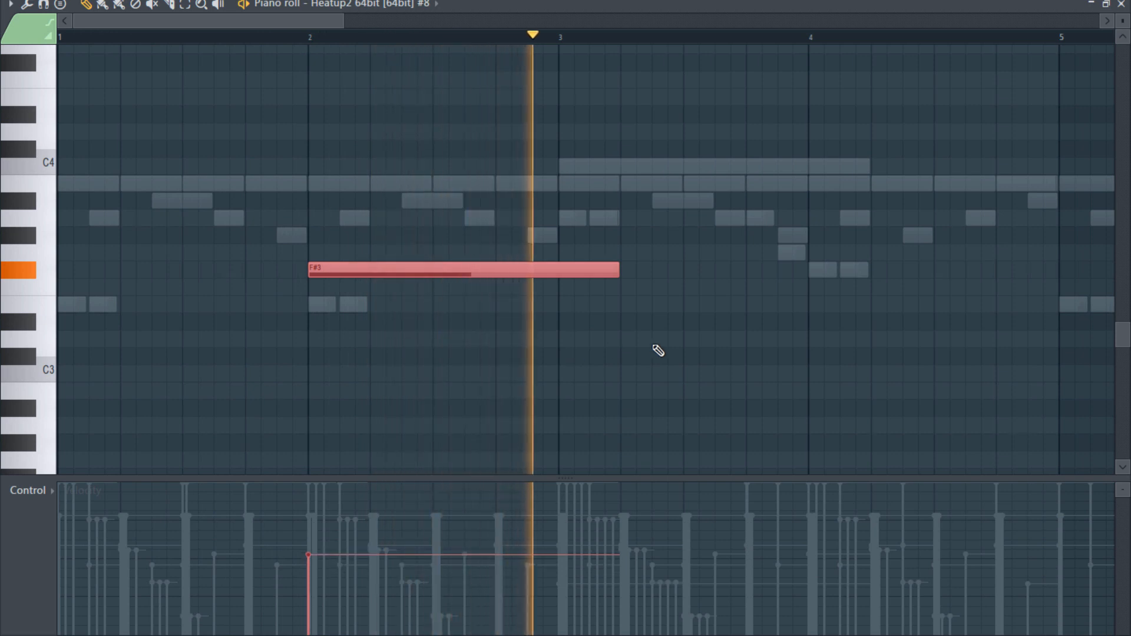
- Try a second F#3 note at the start of bar 8, remove it and close the piano roll
scroll(658, 354, down, 2)
ctrl+scroll(660, 358, down, 5)
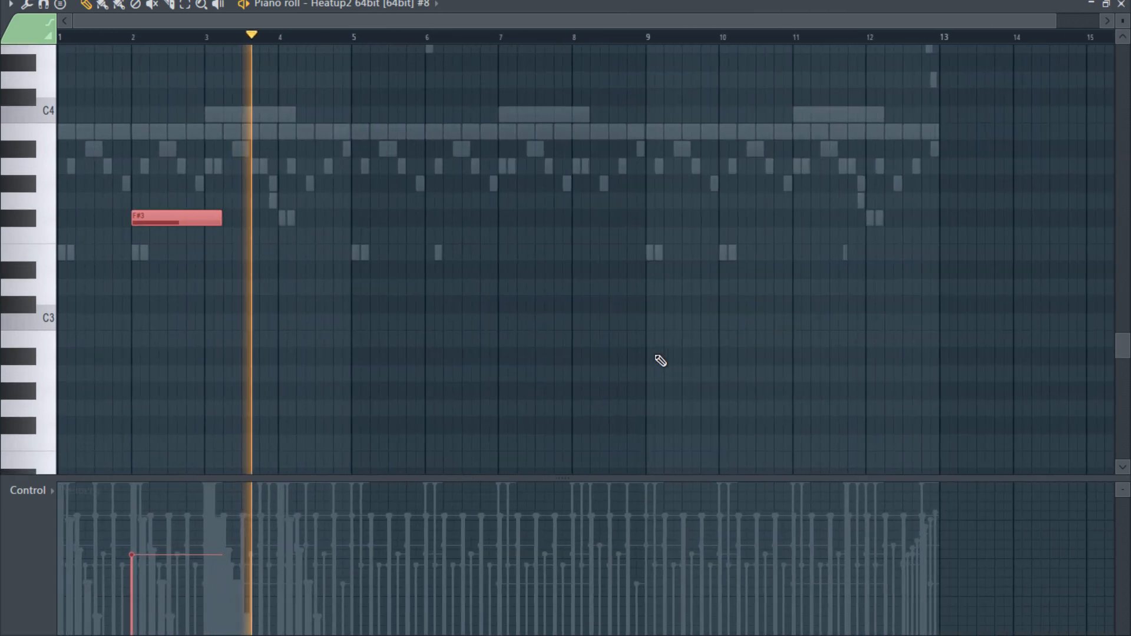
ctrl+scroll(660, 359, down, 1)
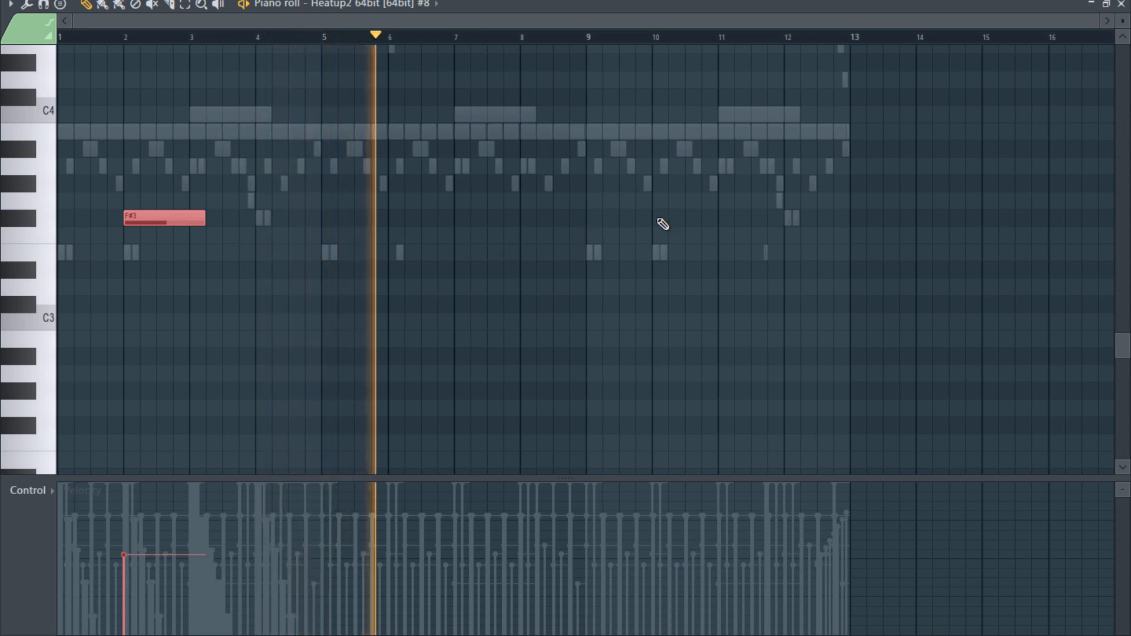
click(529, 224)
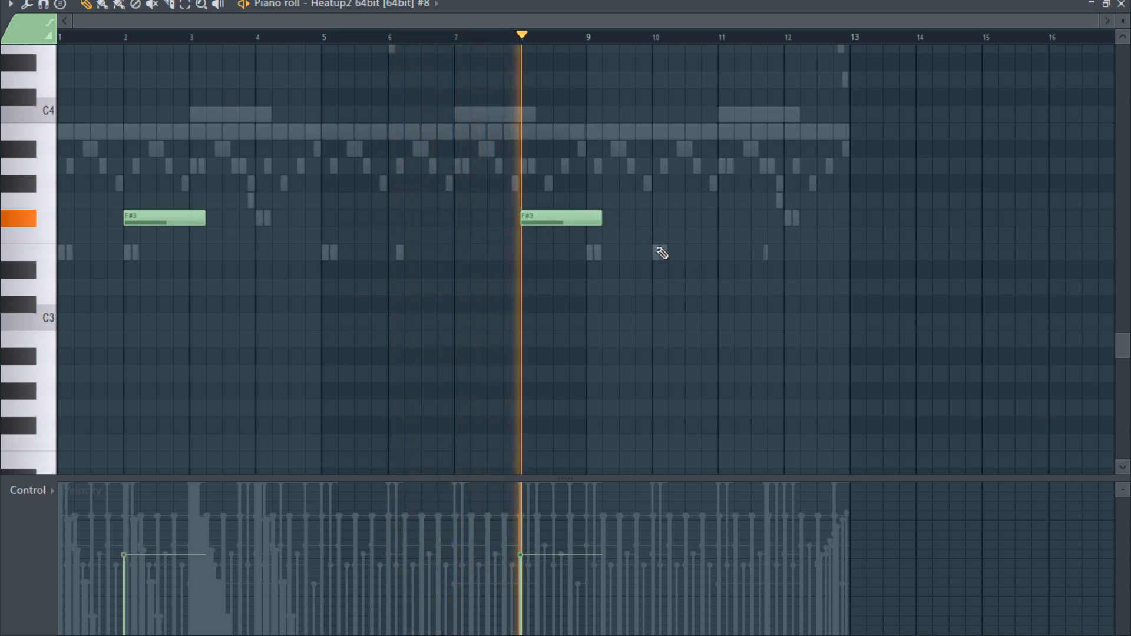
right_click(560, 220)
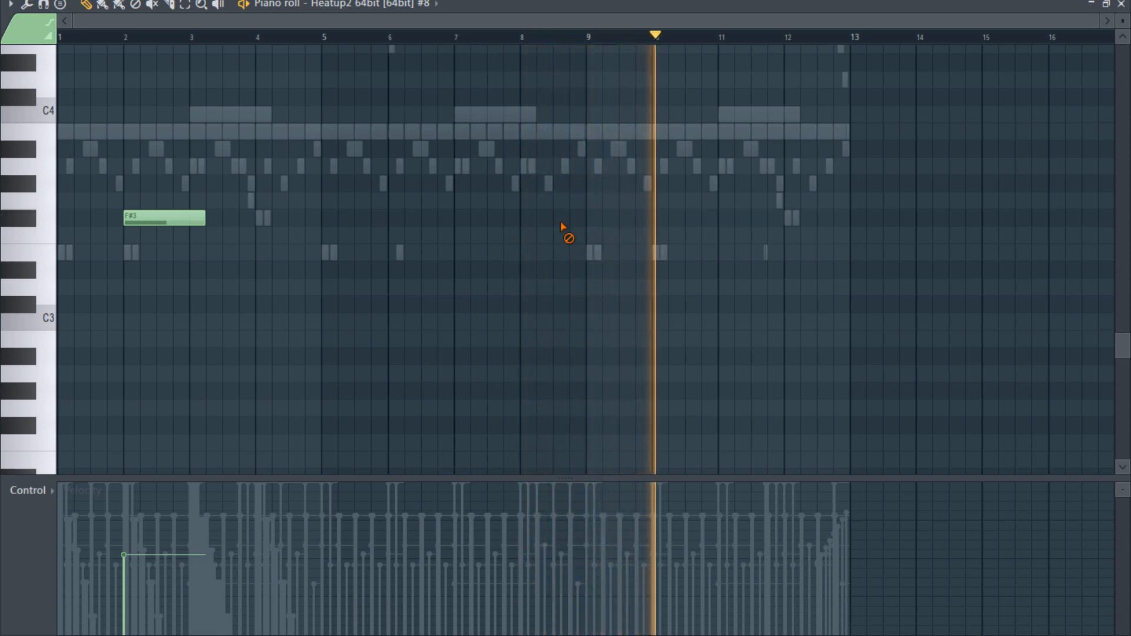
click(1117, 4)
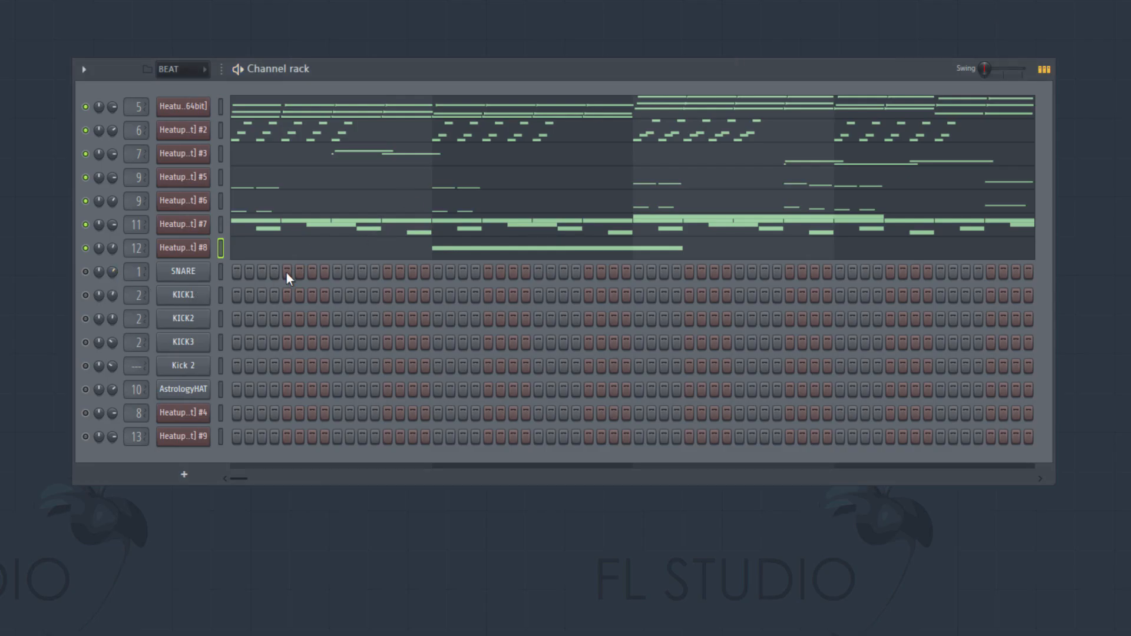
- Unmute SNARE and place snare steps on beats 2 and 4 of bars 1 to 4, checking during playback
click(86, 271)
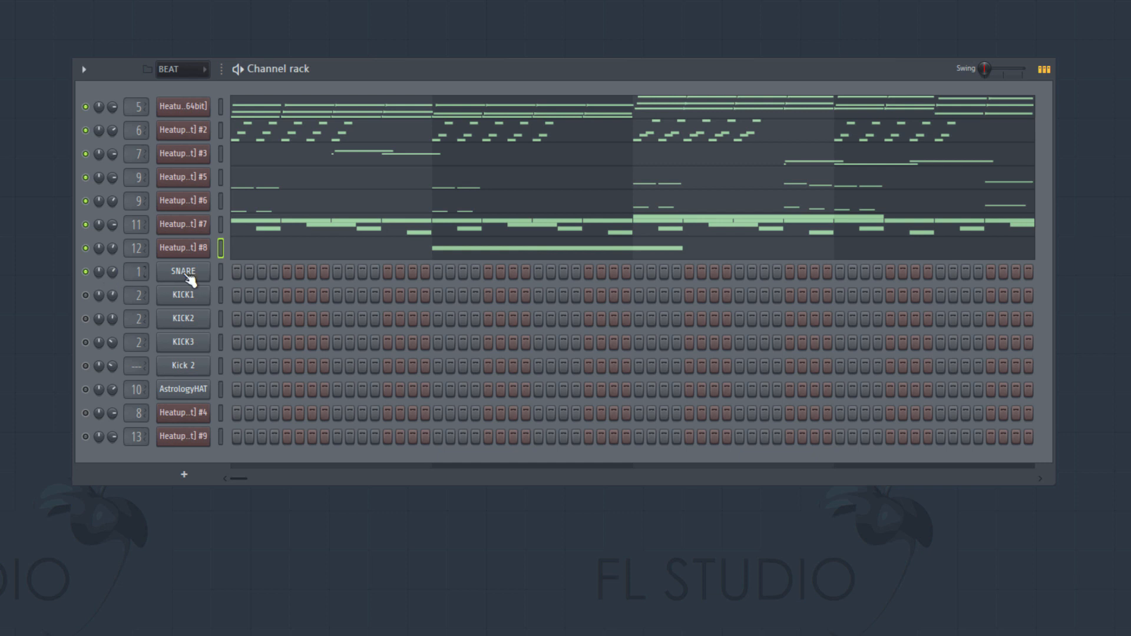
click(287, 272)
click(601, 271)
key(space)
click(589, 271)
click(688, 271)
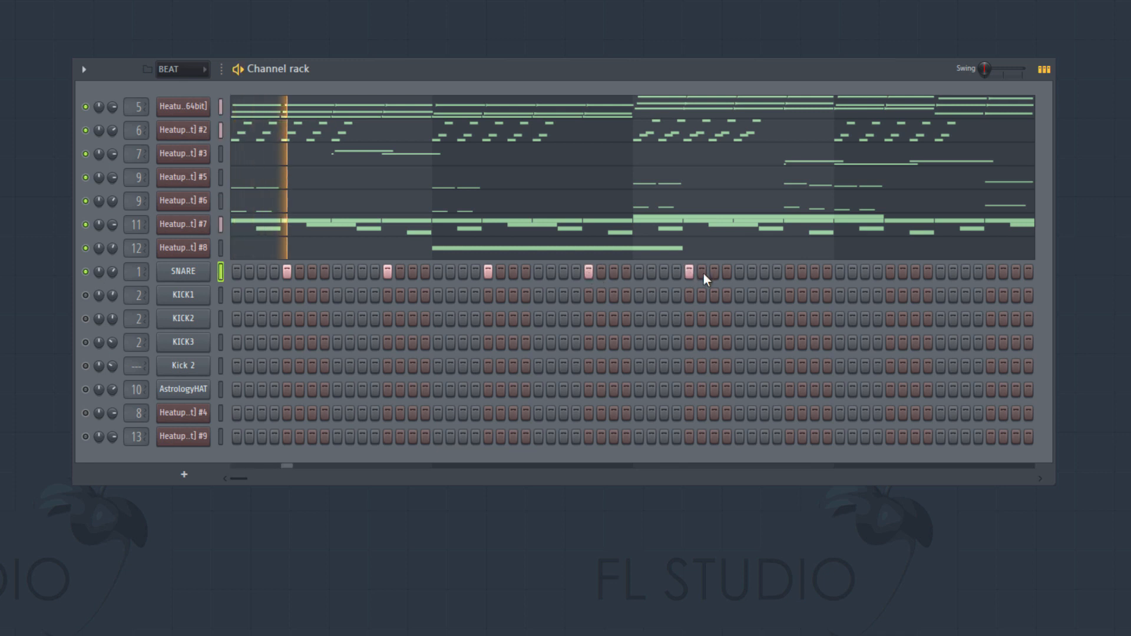
click(788, 272)
click(890, 272)
- Duplicate the four-bar snare pattern twice in its piano roll so it fills bars 5 to 12
right_click(203, 270)
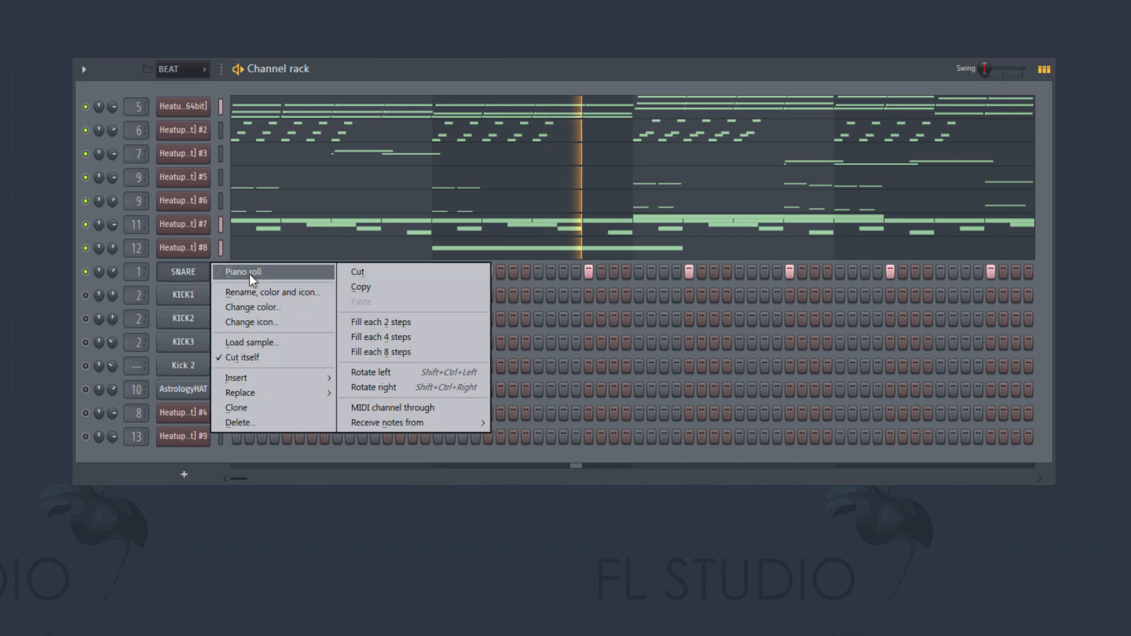
click(247, 269)
scroll(275, 285, down, 1)
scroll(275, 286, up, 7)
drag(494, 196, 6, 347)
drag(217, 21, 0, 83)
key(ctrl+b)
key(ctrl+b)
key(space)
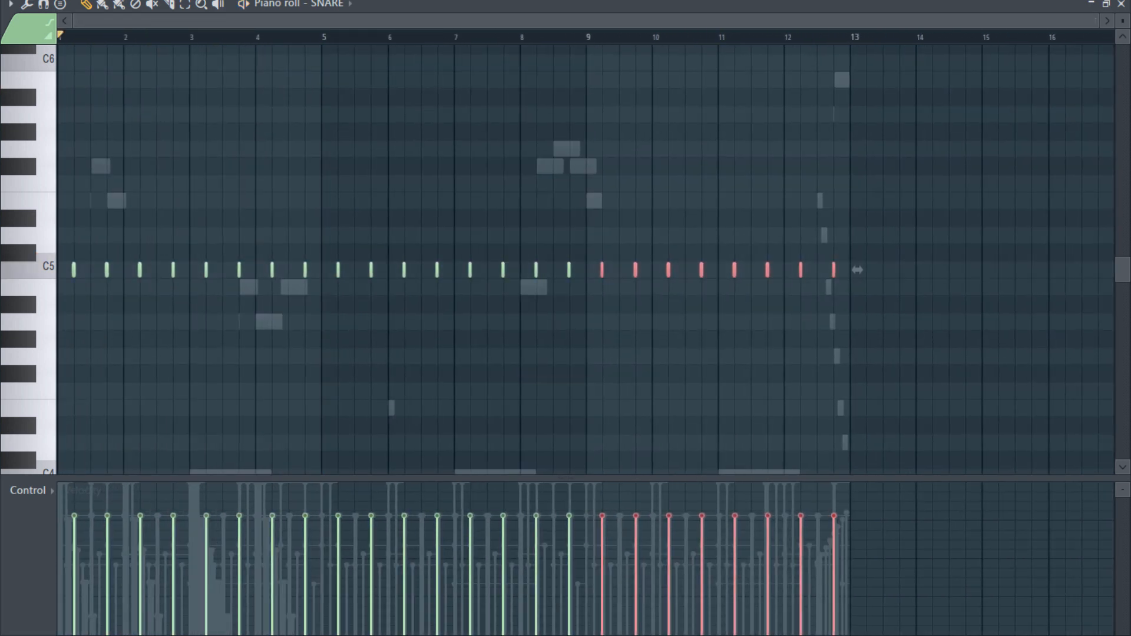
click(1121, 4)
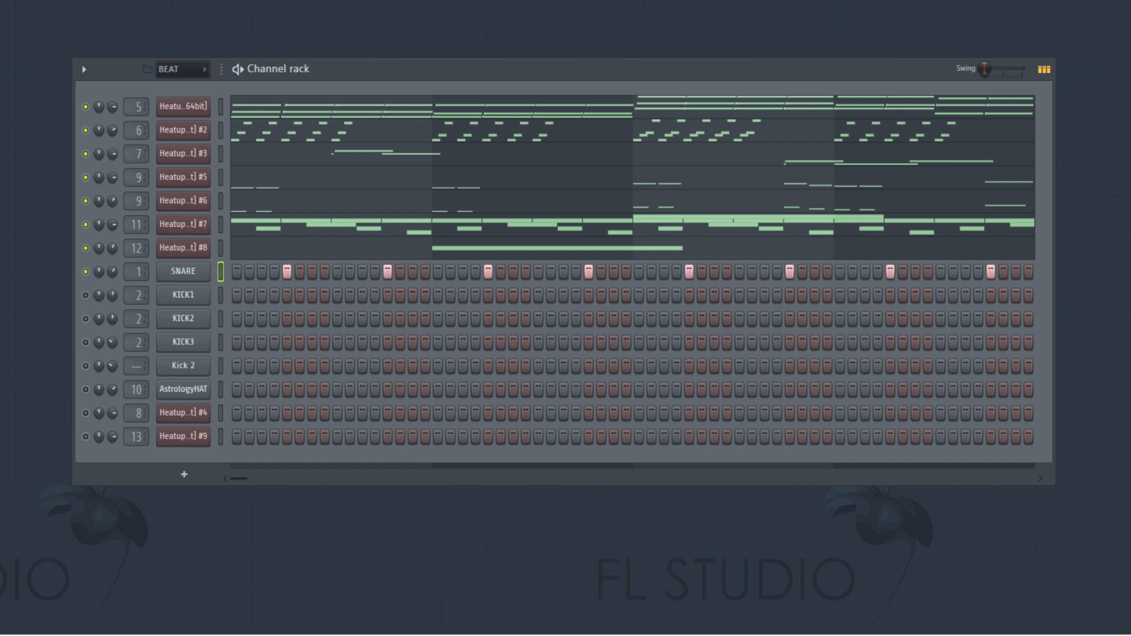
- Unmute the KICK1 channel and open its piano roll
click(85, 295)
right_click(189, 295)
click(388, 68)
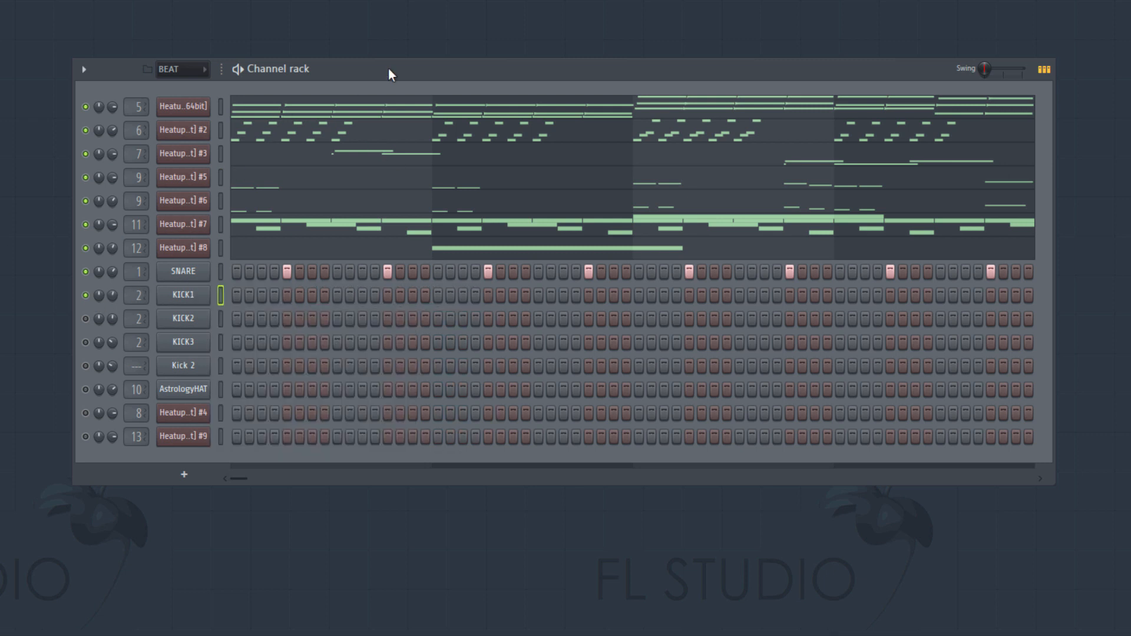
right_click(210, 292)
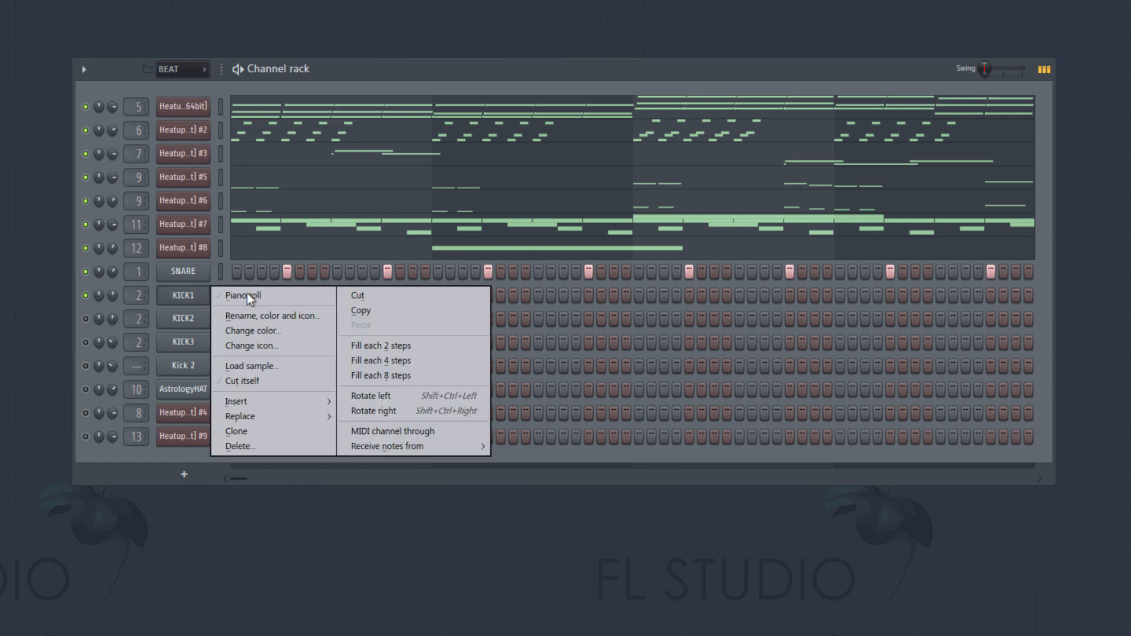
click(215, 295)
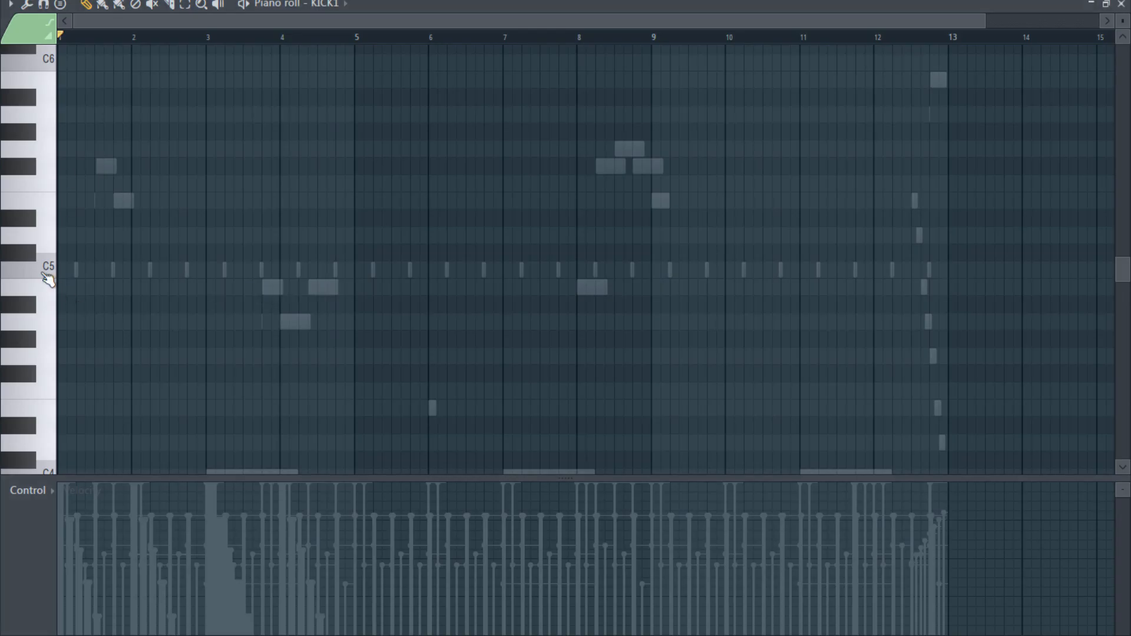
- Add two C5 kick notes, three steps long, at the start of bar 1 and on the offbeat after beat 2
click(68, 272)
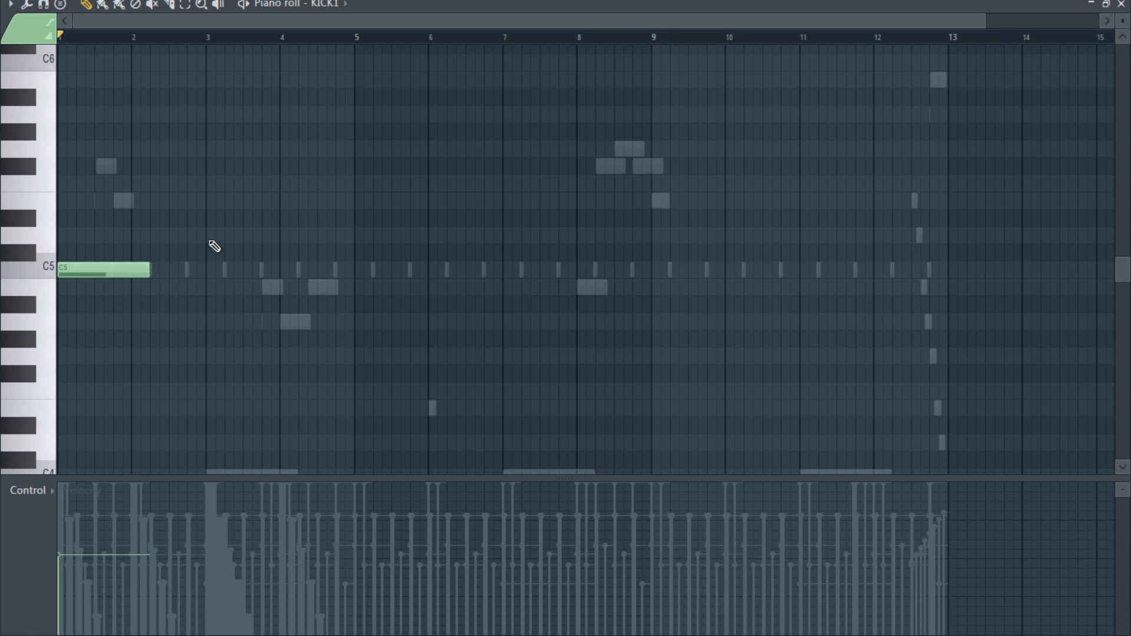
scroll(215, 344, up, 7)
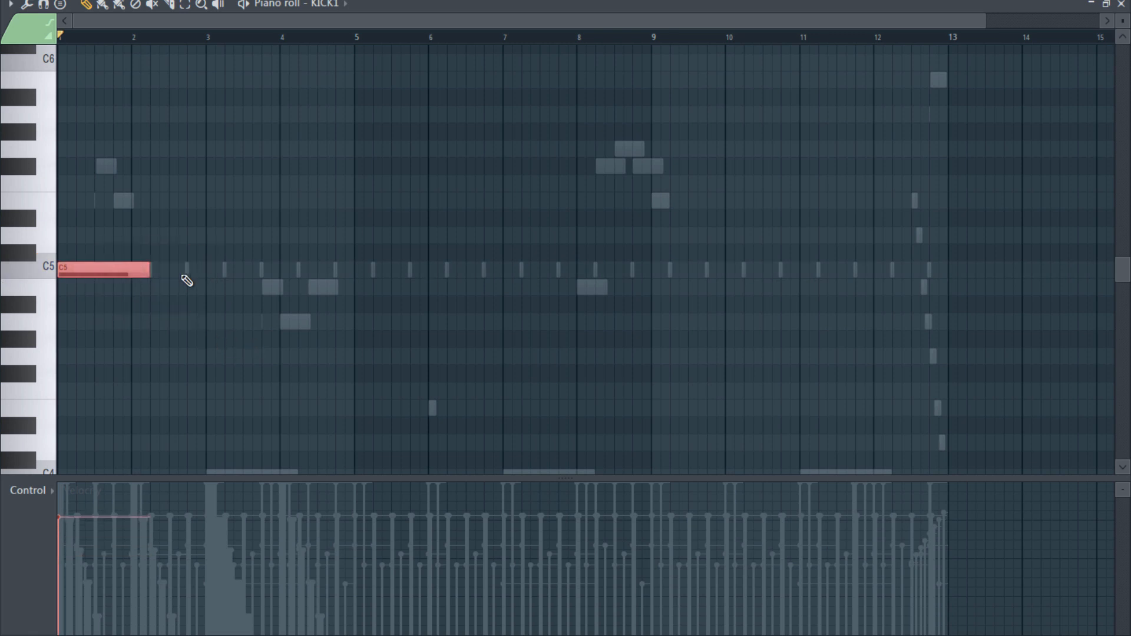
drag(150, 270, 85, 289)
scroll(75, 298, up, 2)
scroll(75, 298, up, 2)
drag(201, 22, 127, 30)
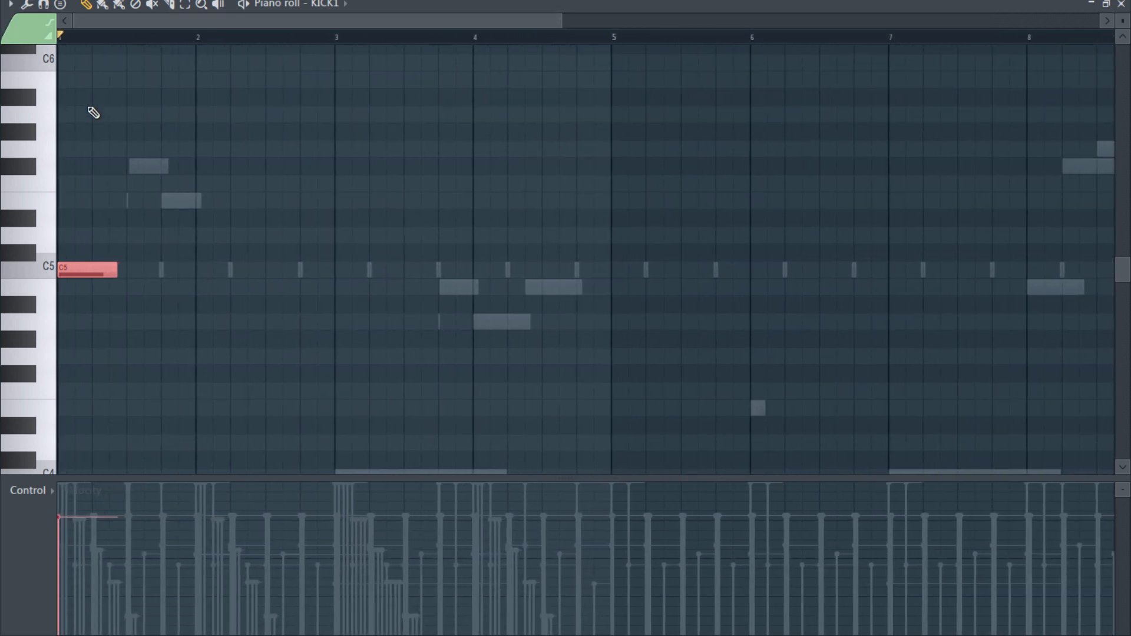
key(space)
key(space)
drag(116, 267, 83, 270)
click(114, 271)
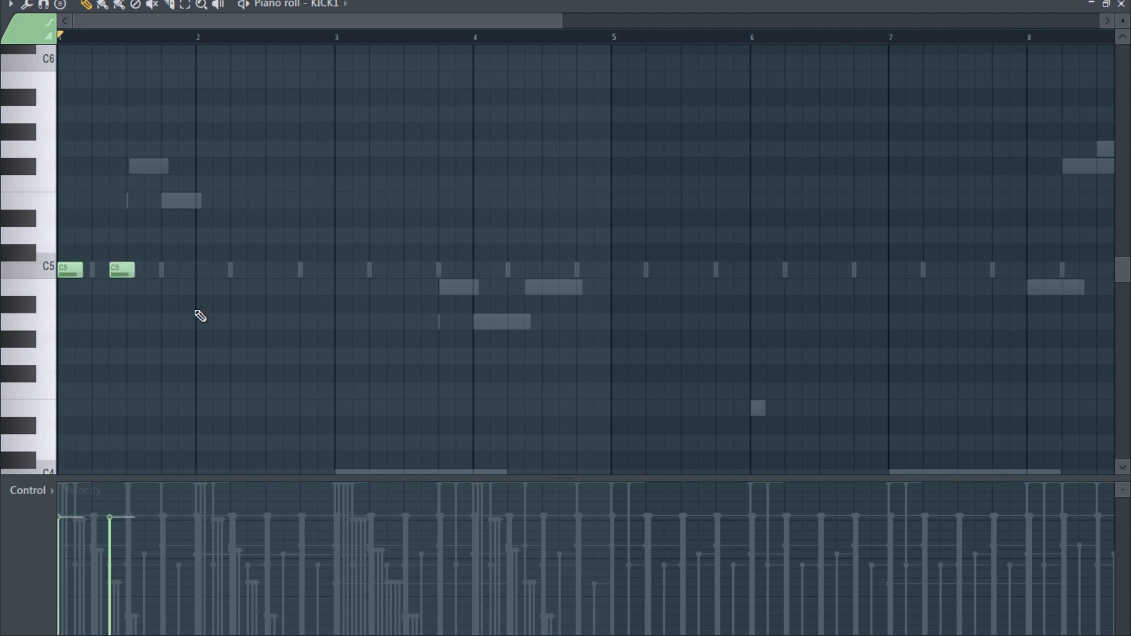
- Add half-beat C5 kick notes on the last offbeat of bar 2 and the start of bar 3, and play them
key(space)
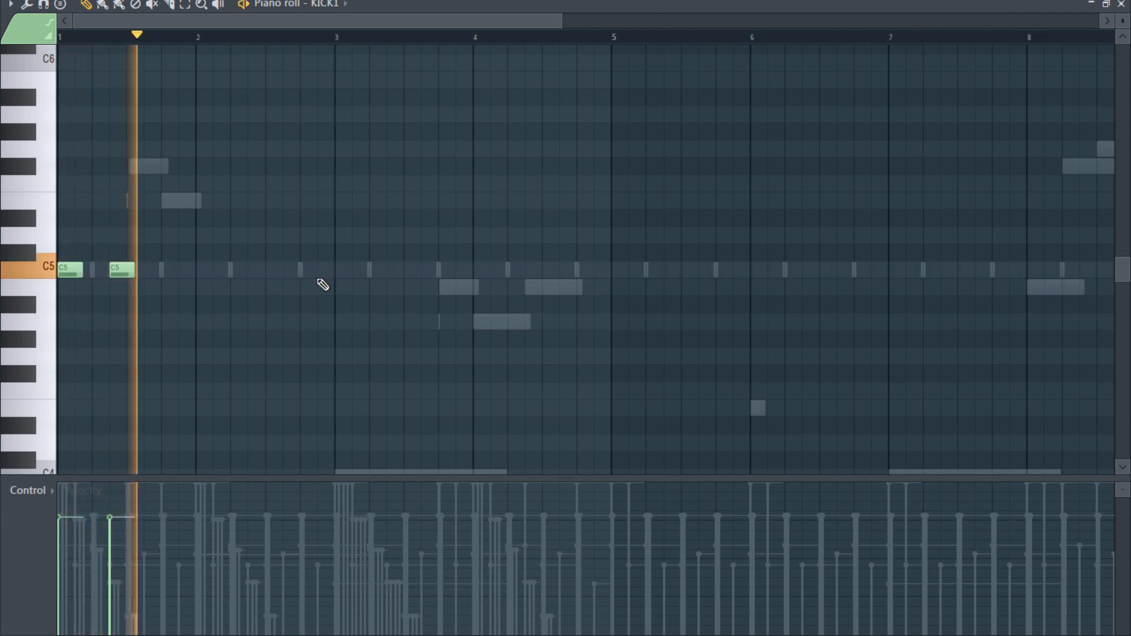
click(333, 271)
drag(341, 272, 333, 271)
key(space)
click(344, 271)
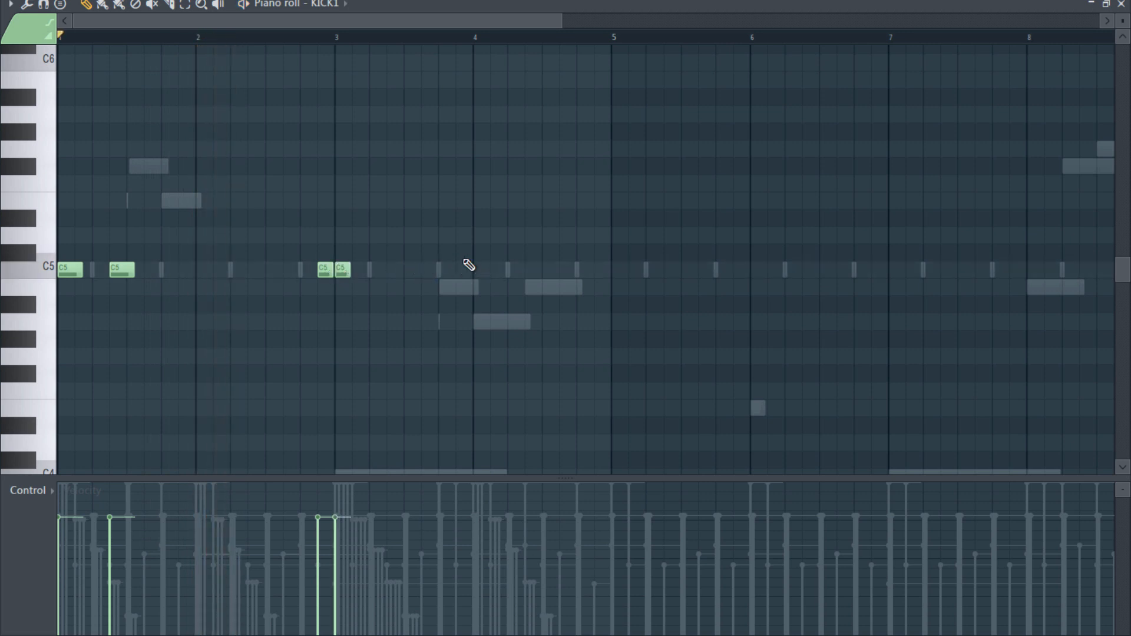
key(space)
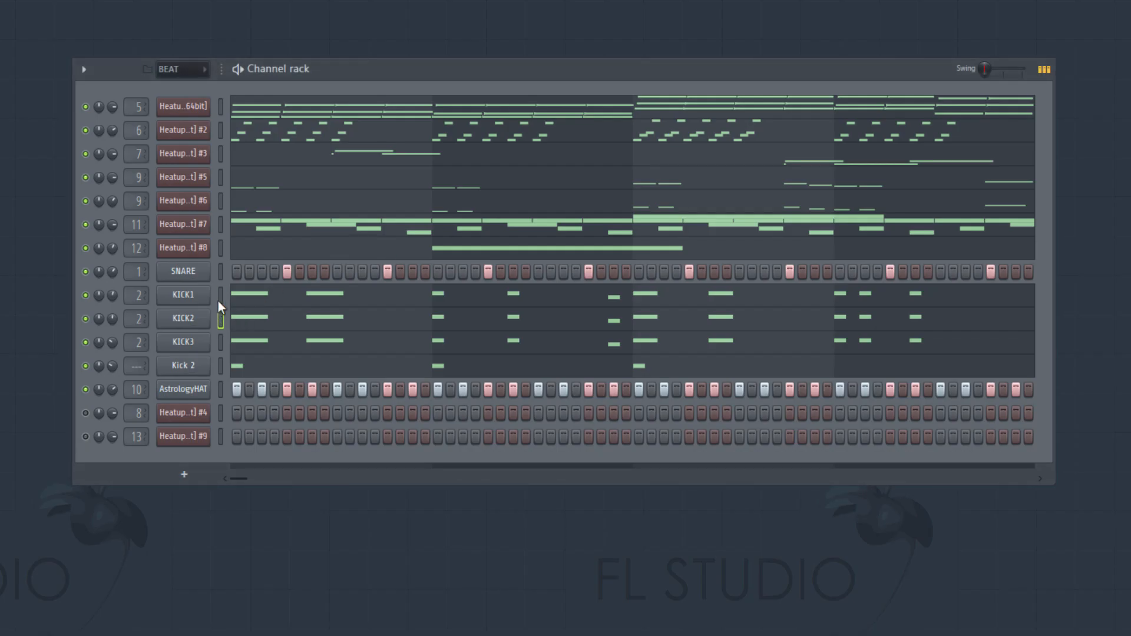
- Play the beat with all kicks and hats, and examine the Kick 2 notes in the piano roll
click(220, 298)
key(space)
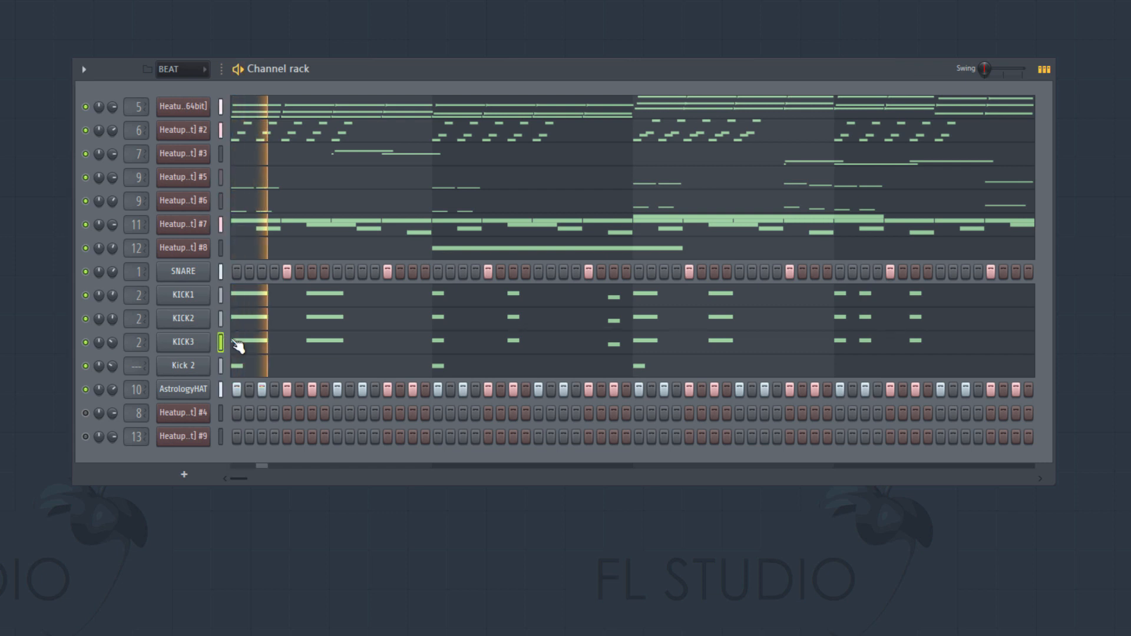
click(284, 371)
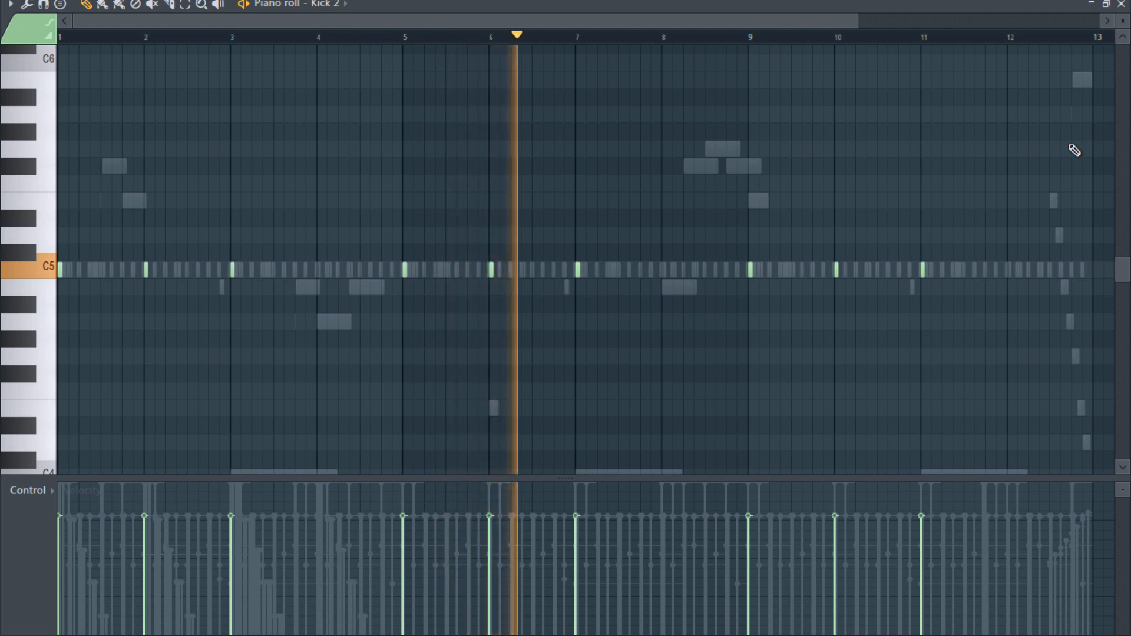
click(1121, 5)
key(space)
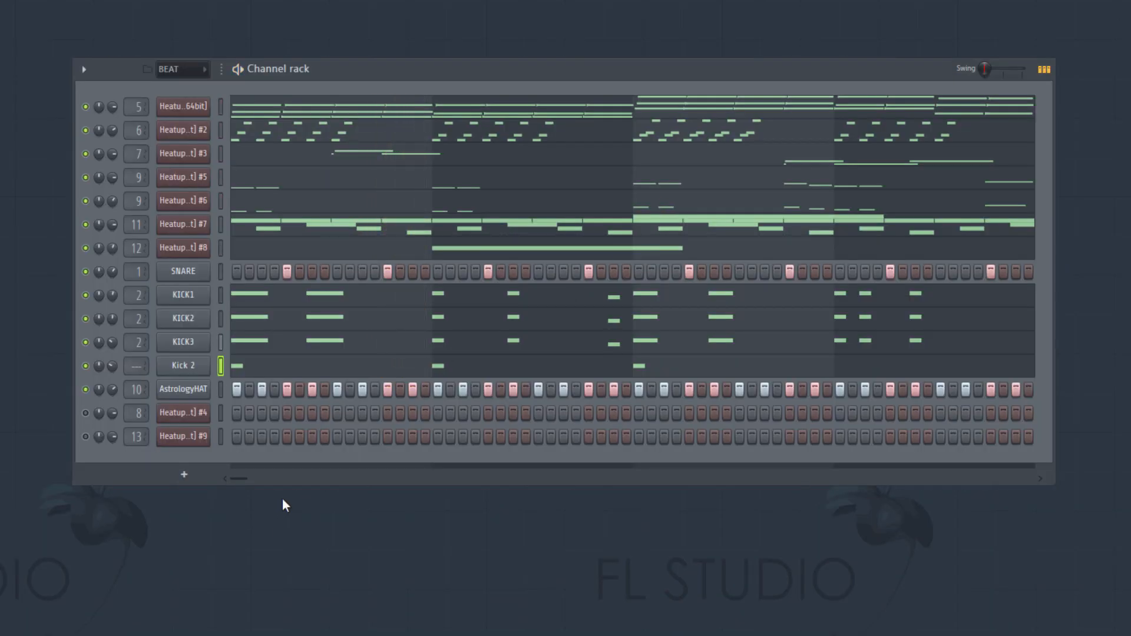
- Solo the Heatup2 #4 channel, check its piano roll and open its instrument window
right_click(87, 414)
click(111, 392)
right_click(176, 419)
click(251, 414)
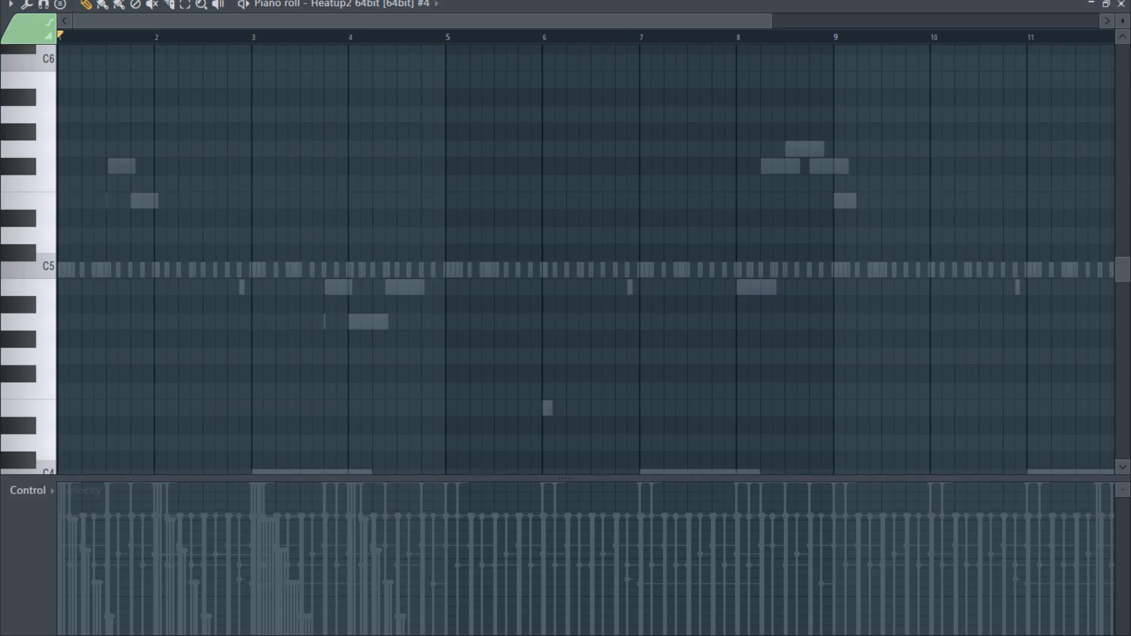
click(1121, 4)
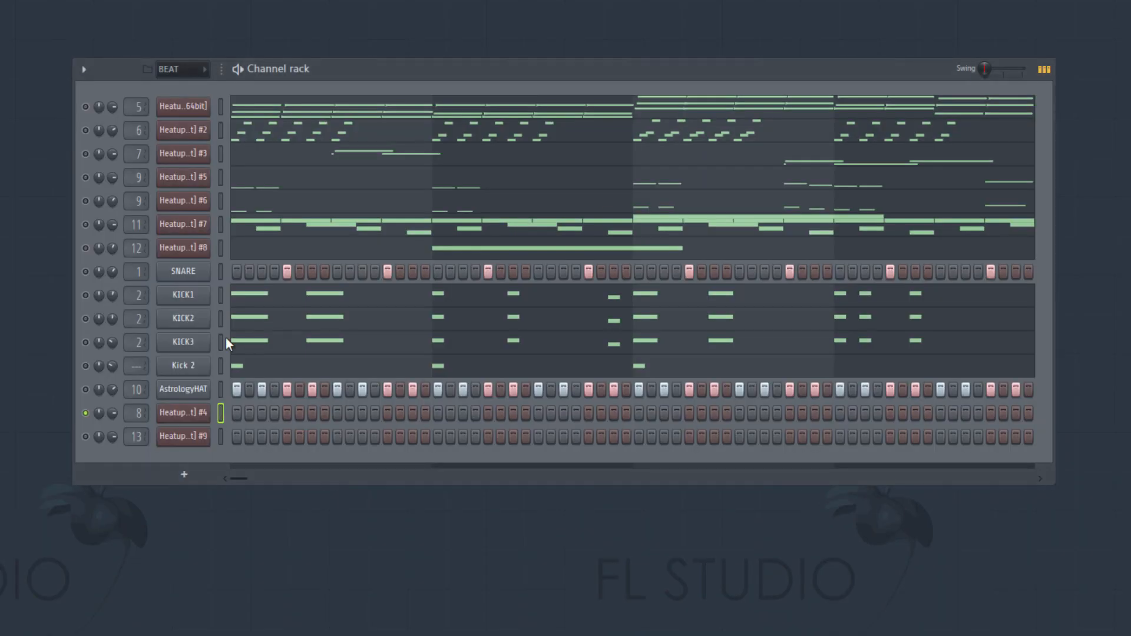
click(188, 416)
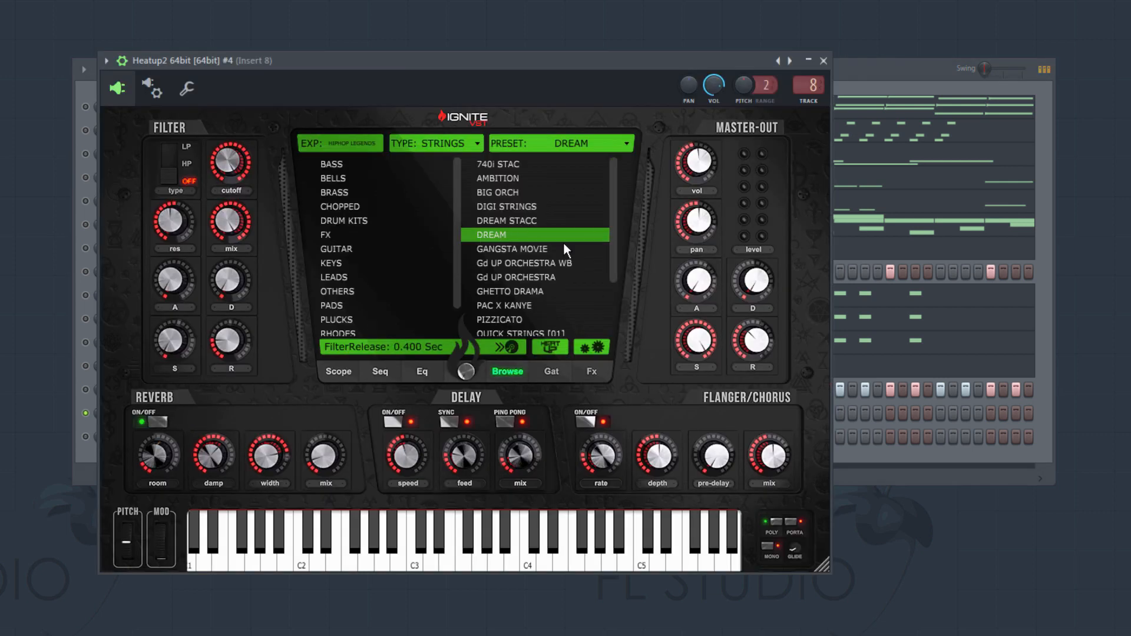
- Check the instrument's STRINGS category, close the instrument window and open the Heatup2 #4 piano roll
scroll(331, 321, down, 2)
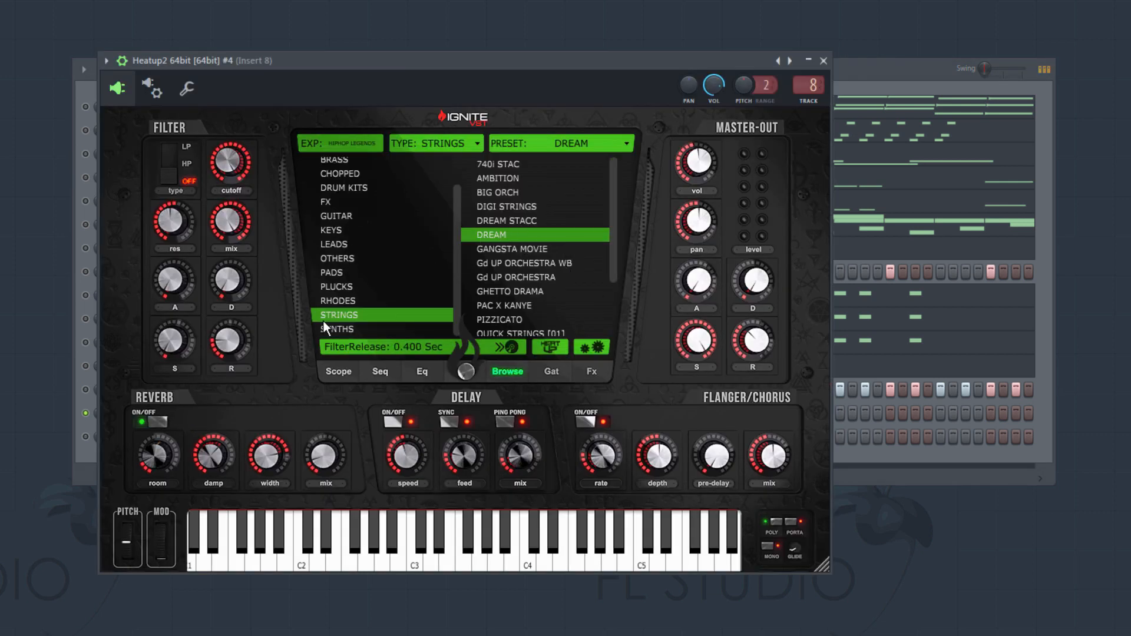
click(824, 60)
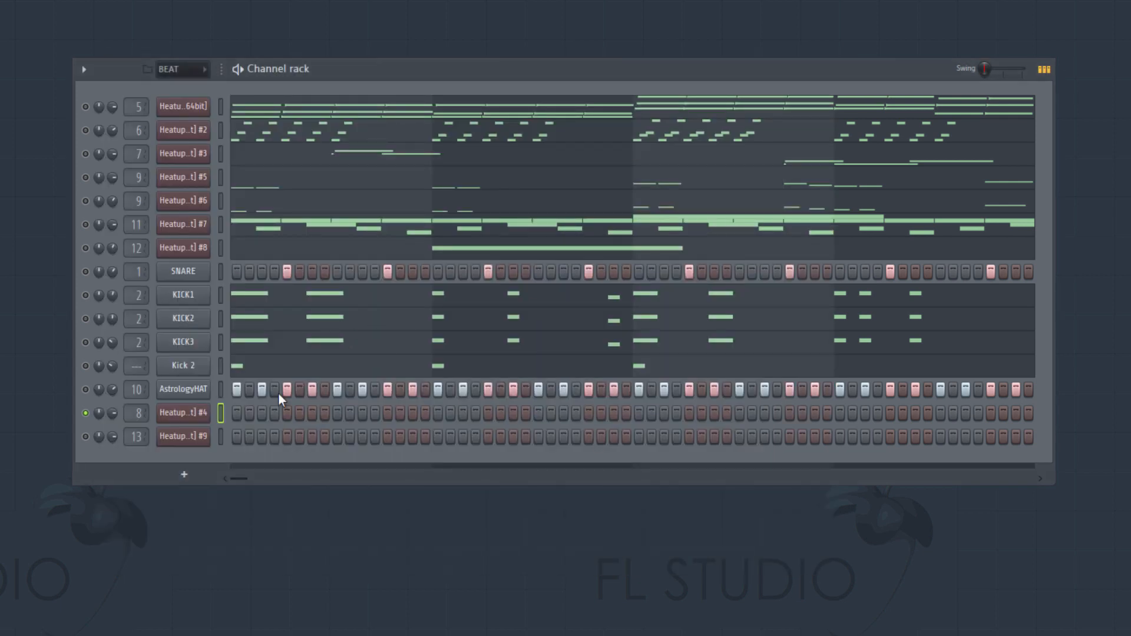
right_click(208, 406)
click(253, 415)
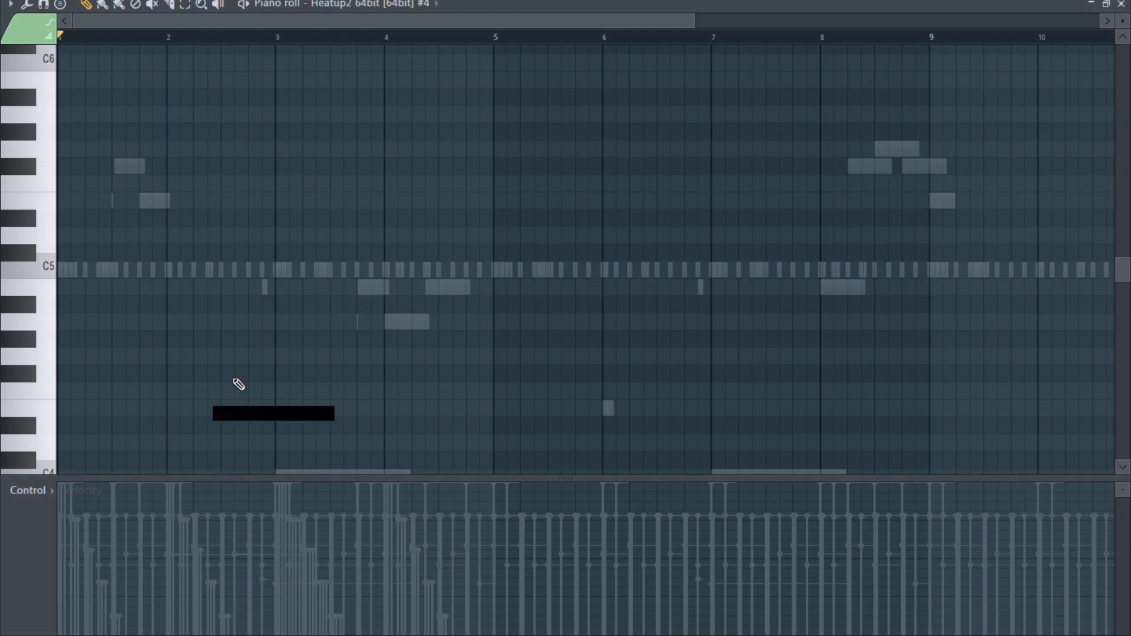
scroll(91, 386, down, 7)
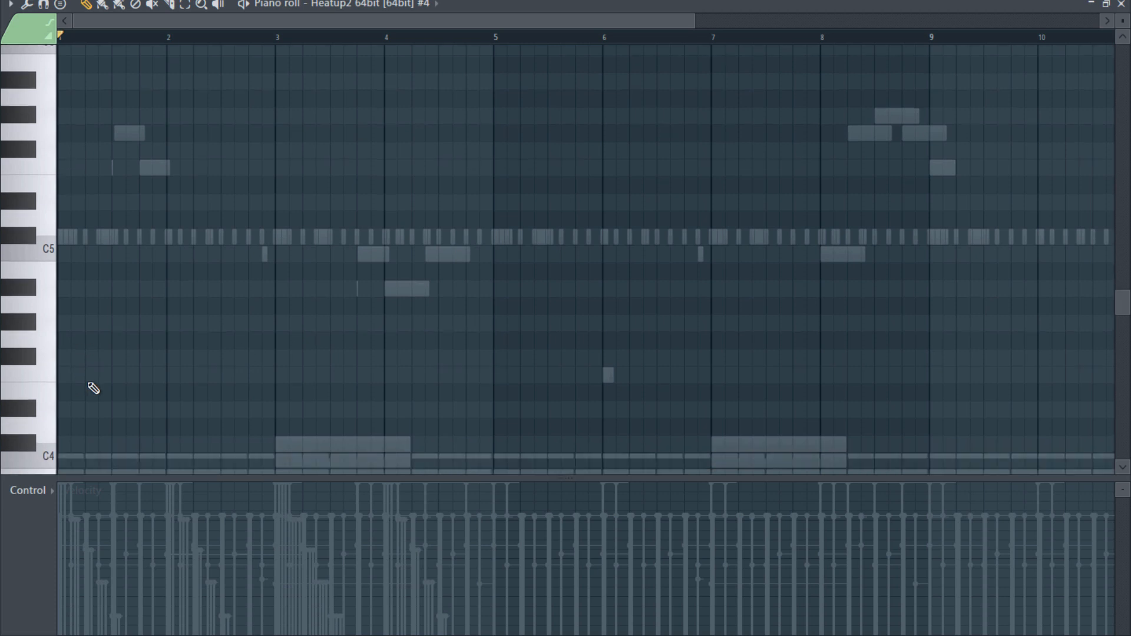
- Add four-bar E3, B3 and B4 notes starting at bar 1 and preview the E3 note
click(61, 253)
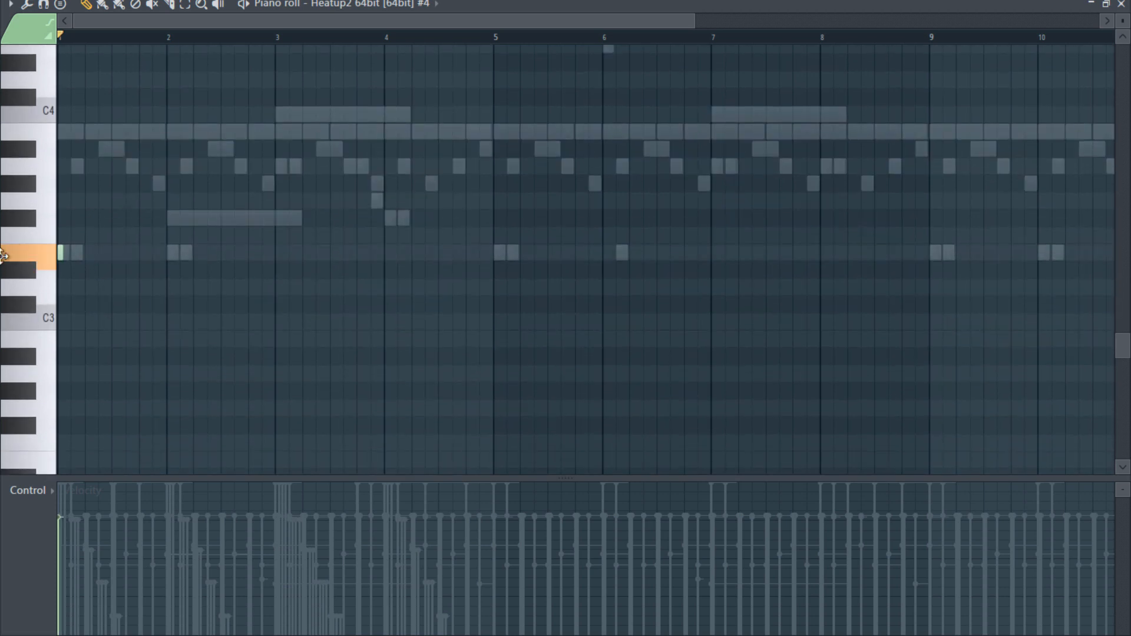
drag(64, 255, 496, 296)
scroll(498, 289, up, 5)
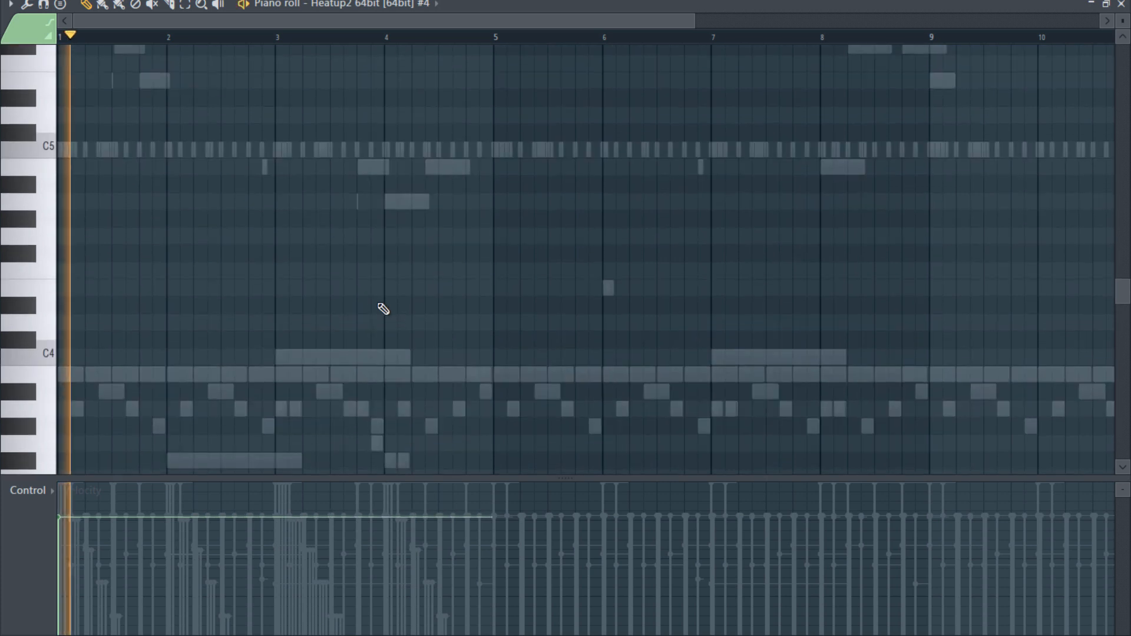
scroll(359, 316, down, 3)
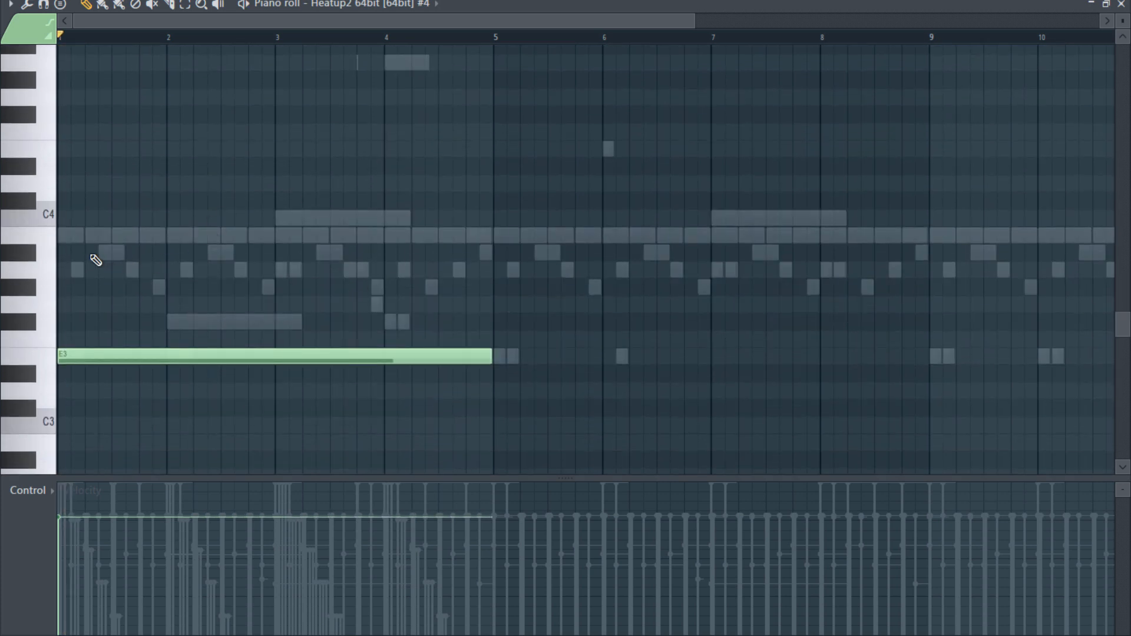
click(81, 233)
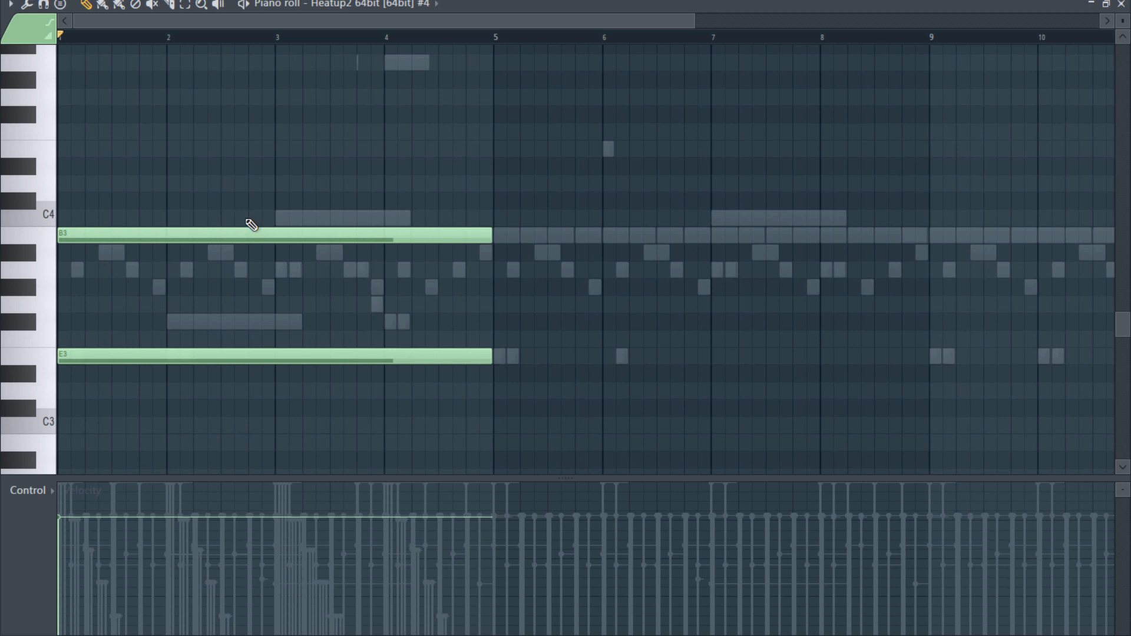
scroll(126, 151, up, 4)
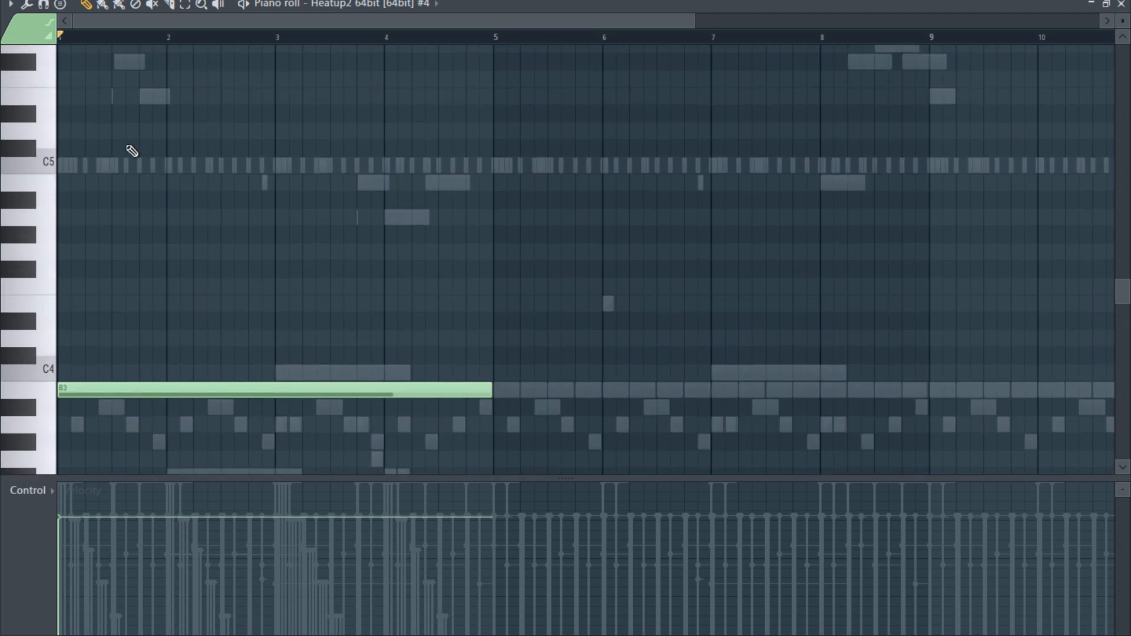
click(89, 183)
scroll(528, 219, down, 3)
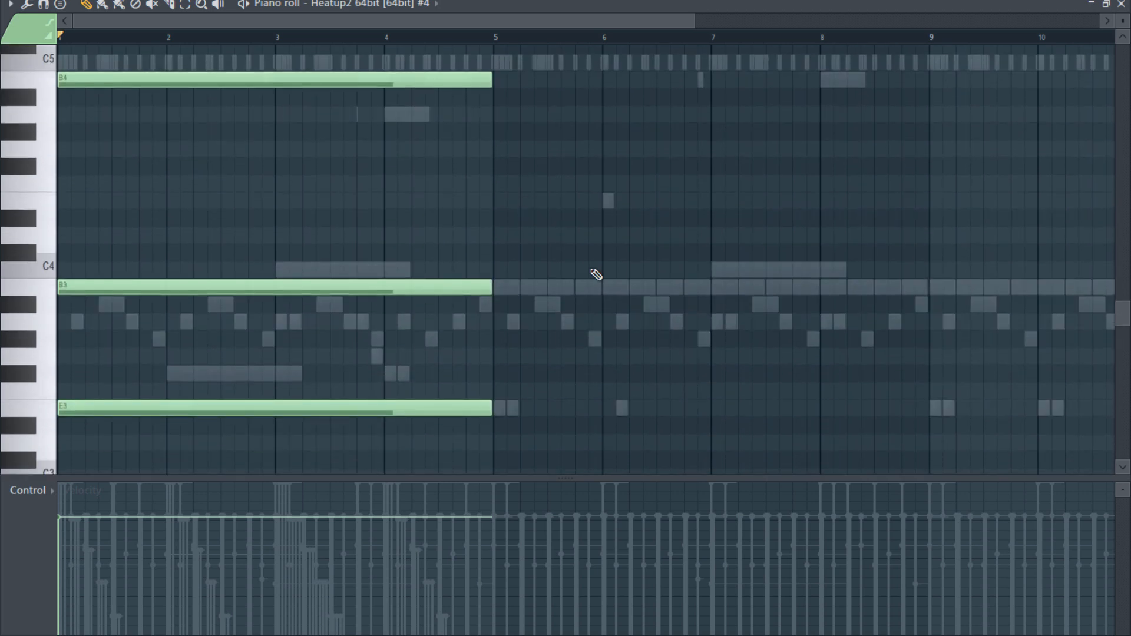
click(495, 373)
key(space)
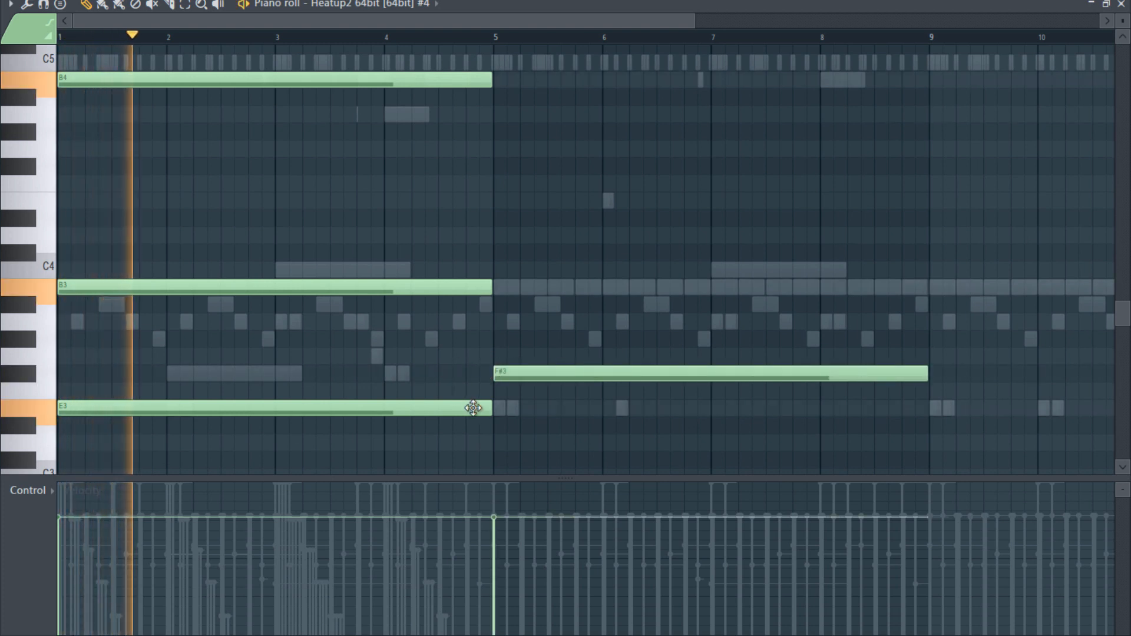
key(space)
right_click(611, 373)
- Shorten the E3, B3 and B4 notes together to one bar each
drag(558, 432, 356, 75)
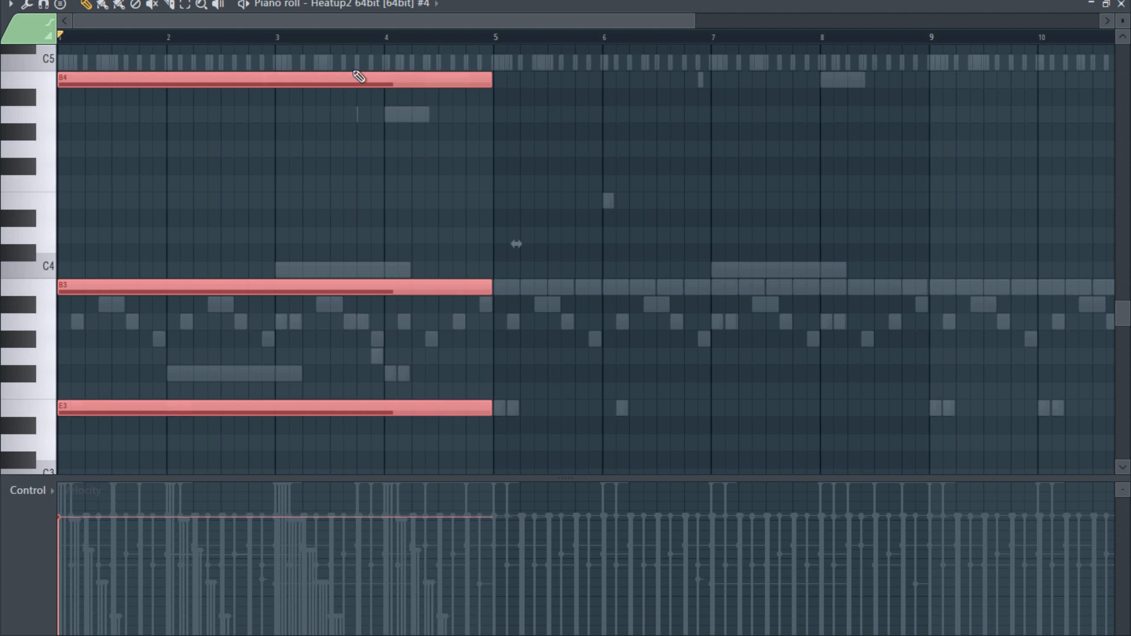
drag(490, 83, 169, 128)
click(378, 340)
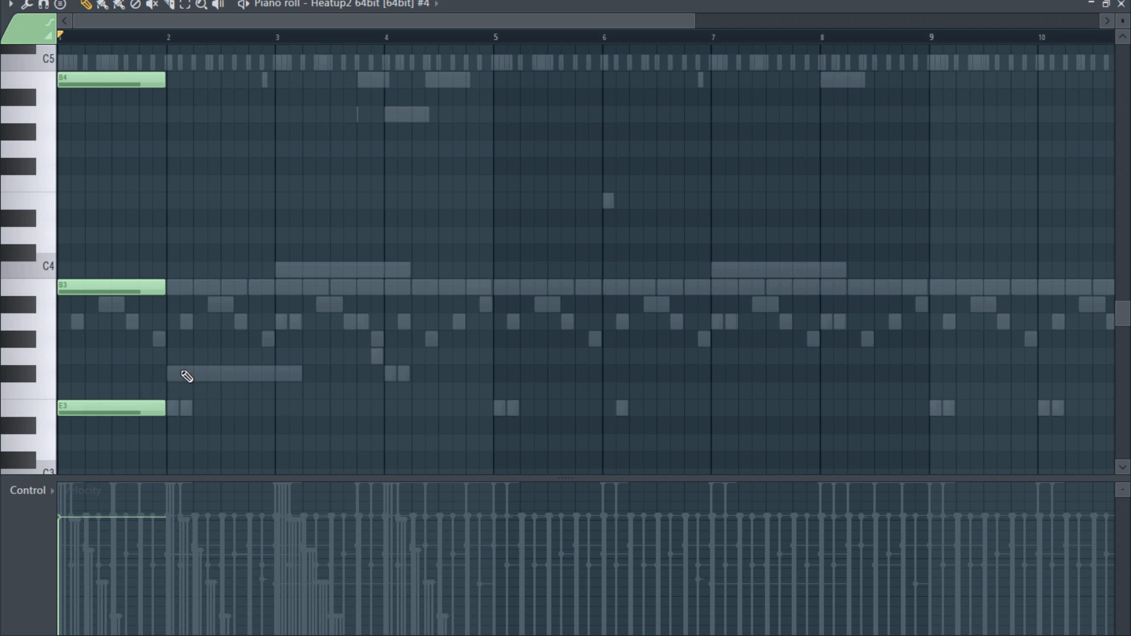
- Add one-bar F#3 and B3 notes in bar 2, plus a one-beat A4 on the bar's last beat, and play the notes
click(182, 378)
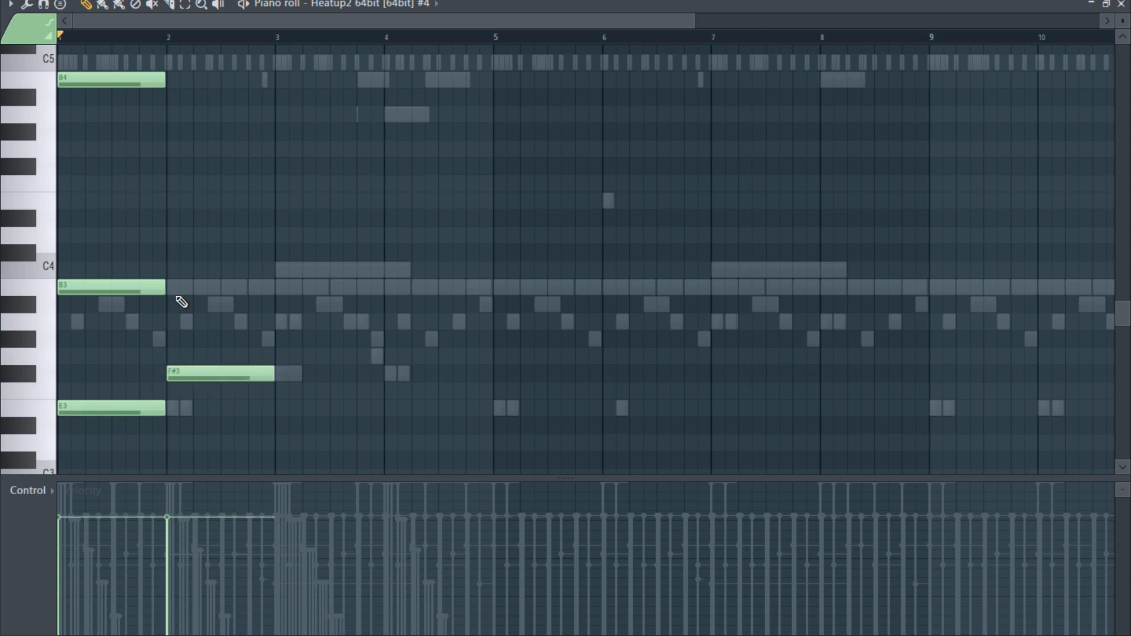
mouse_move(192, 287)
mouse_down()
mouse_move(223, 288)
mouse_move(200, 288)
mouse_up()
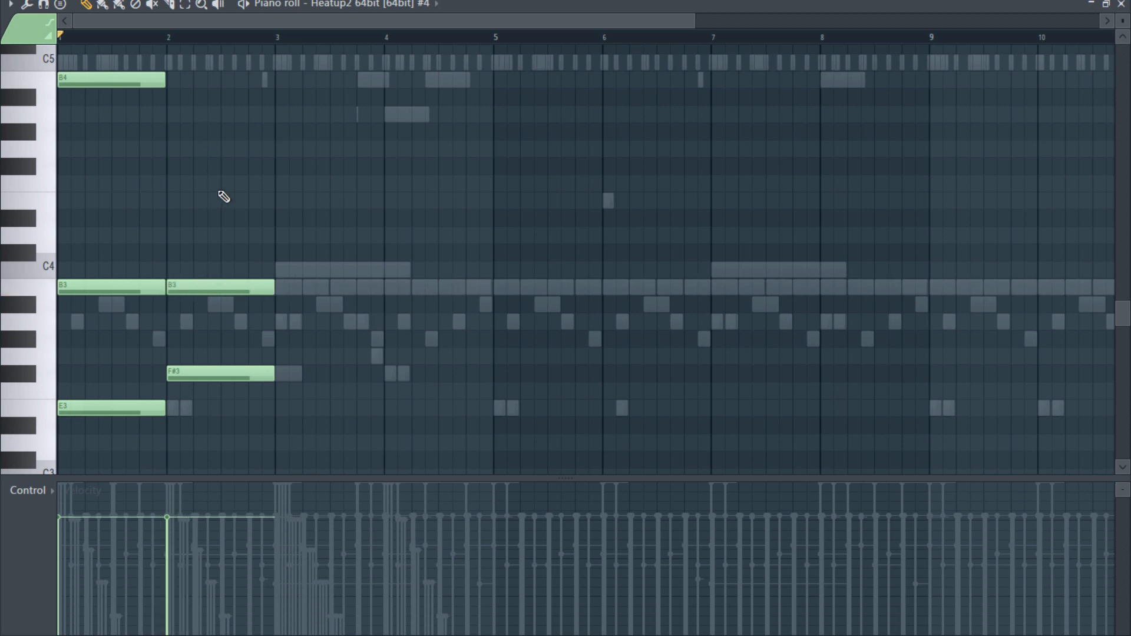
key(space)
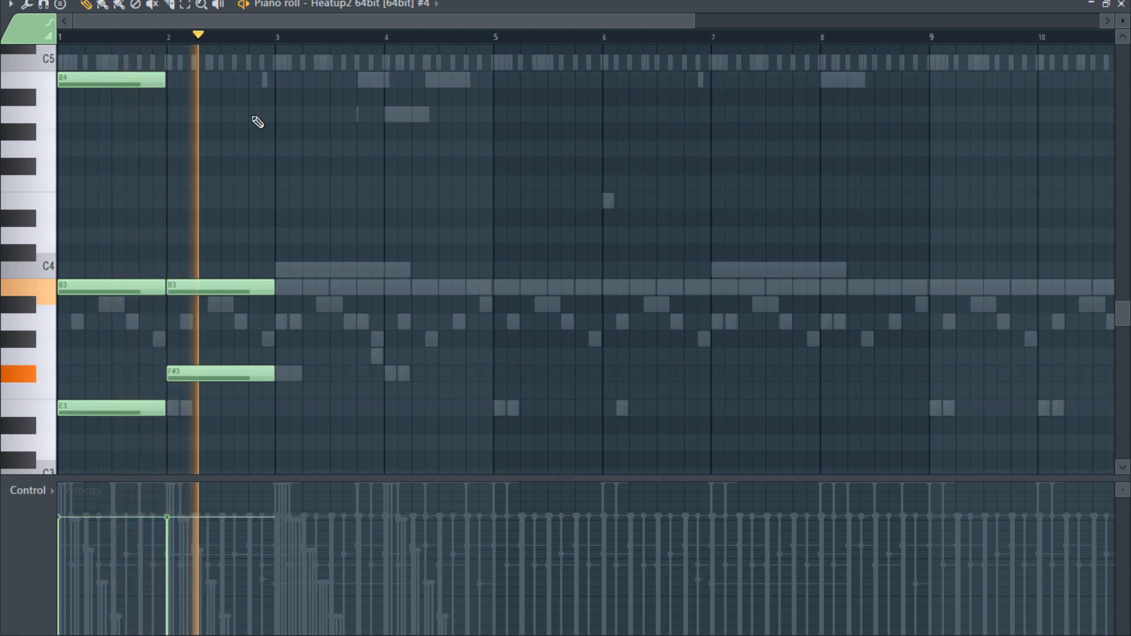
click(254, 114)
key(space)
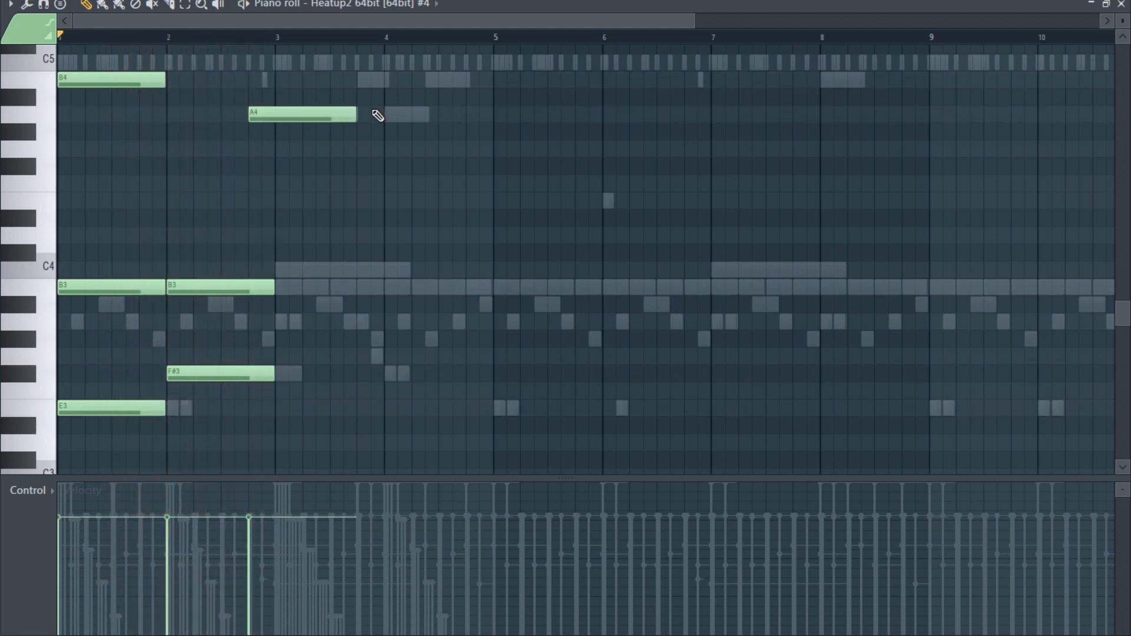
drag(356, 112, 263, 118)
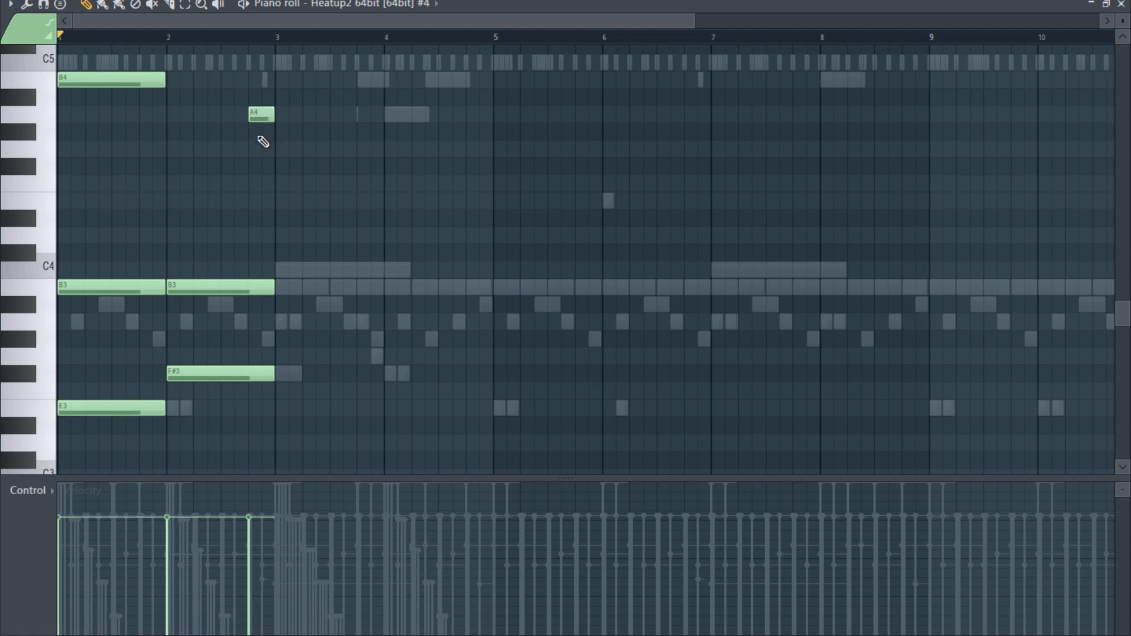
- Add a chord of B4, C4 and G3 at the start of bar 3 and shorten its notes to one bar
drag(272, 80, 497, 118)
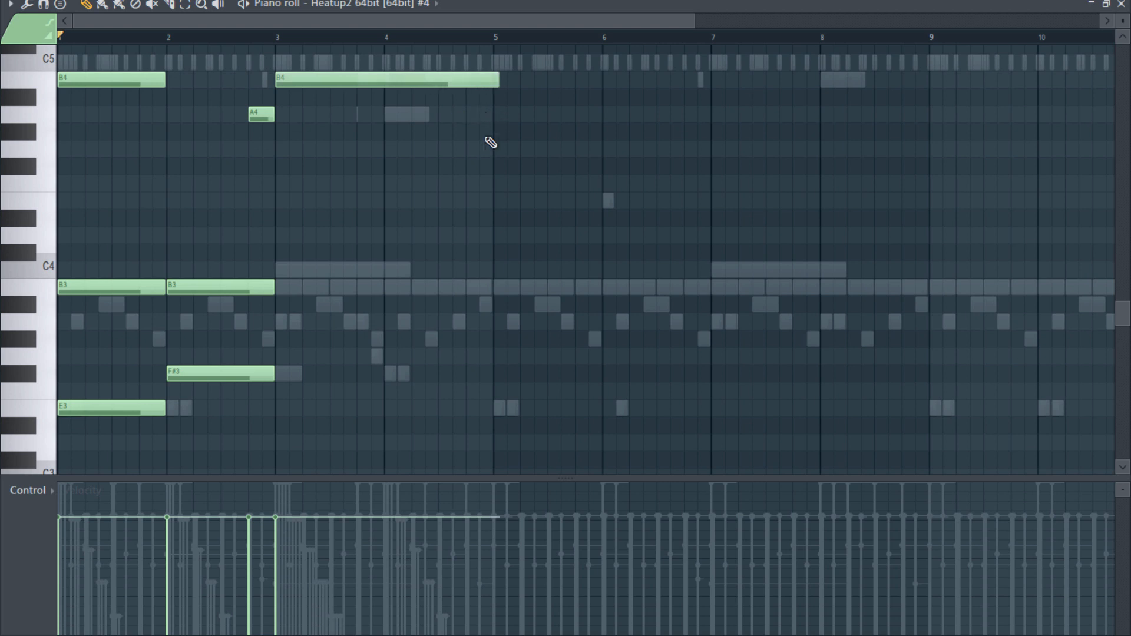
click(277, 269)
click(290, 357)
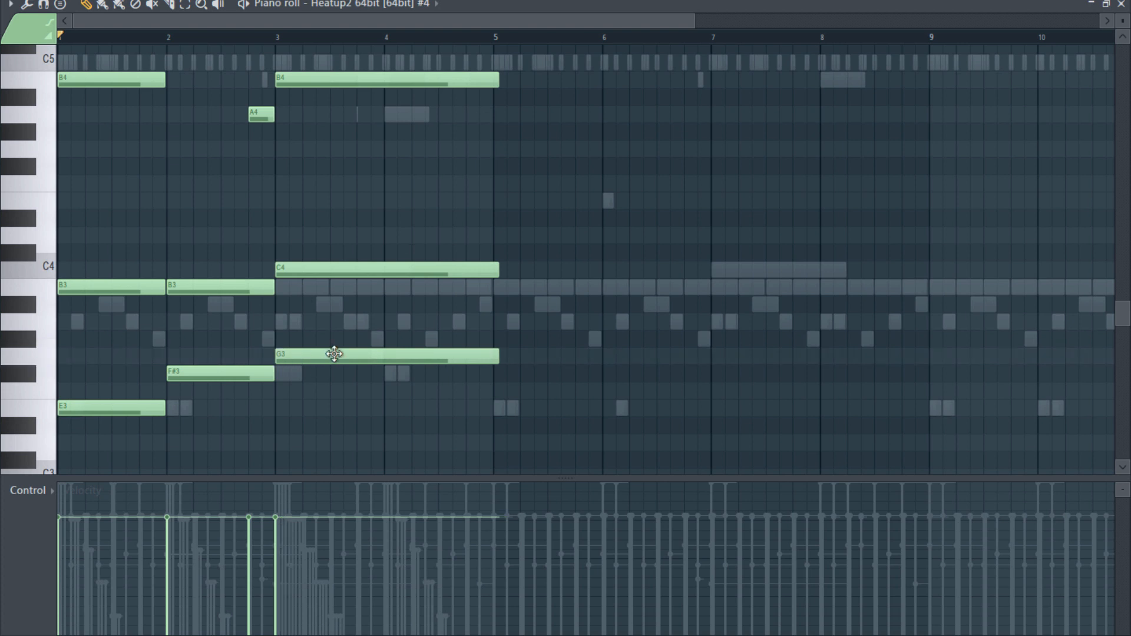
click(496, 375)
key(ctrl+z)
drag(572, 415, 436, 47)
drag(498, 84, 379, 96)
click(409, 359)
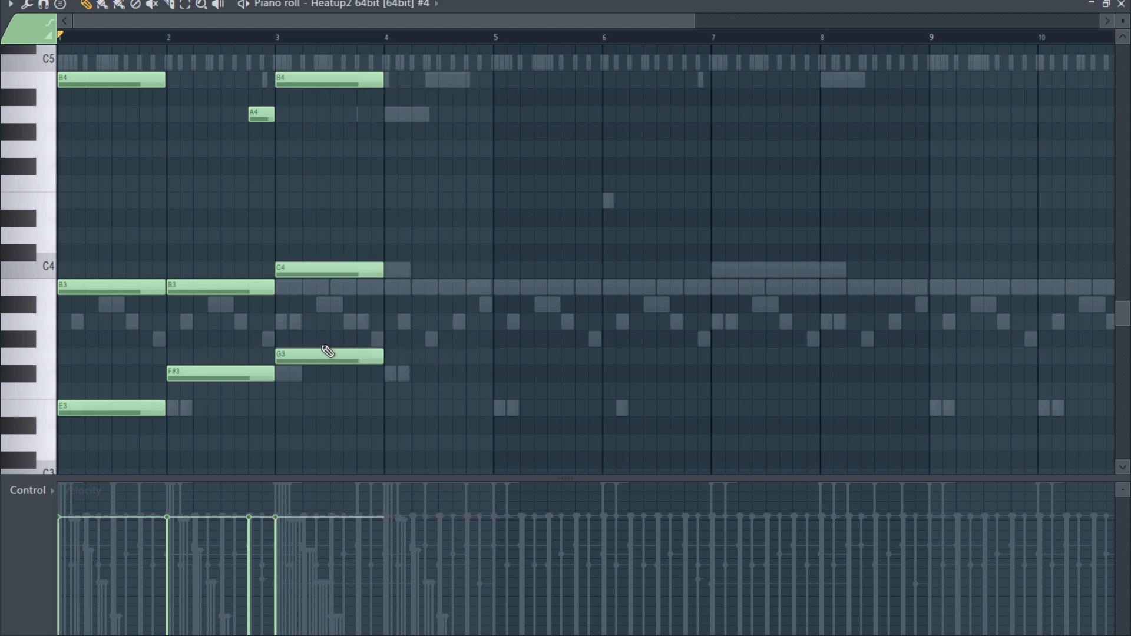
- Add one-bar F#3, B3 and A4 notes in bar 4, plus a half-bar D#4 in its second half, and play the progression
click(387, 378)
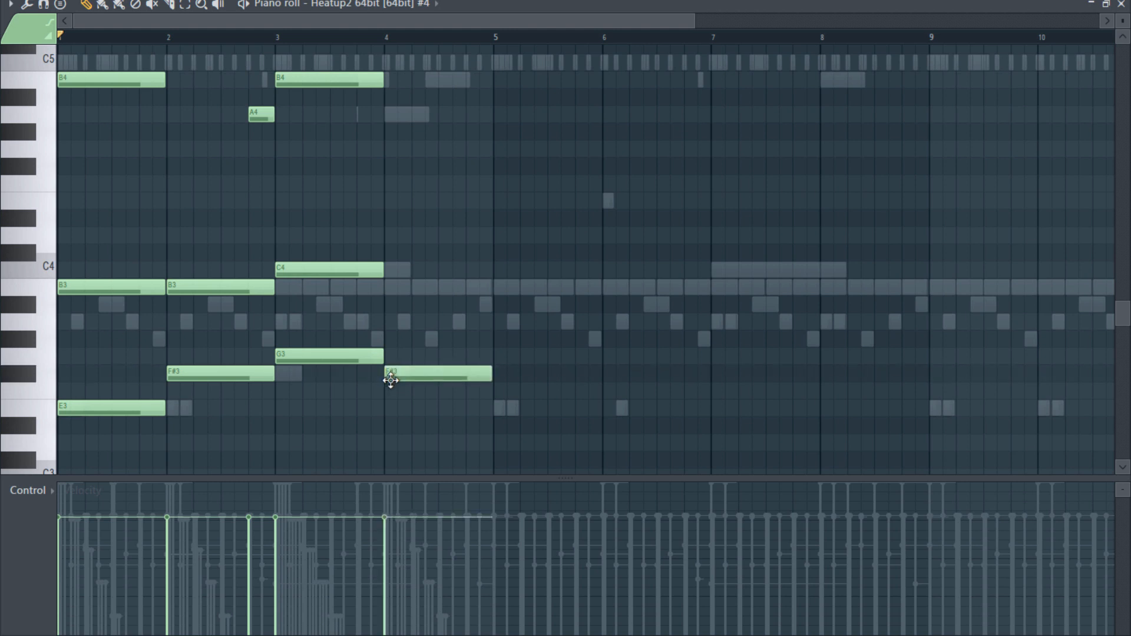
click(387, 287)
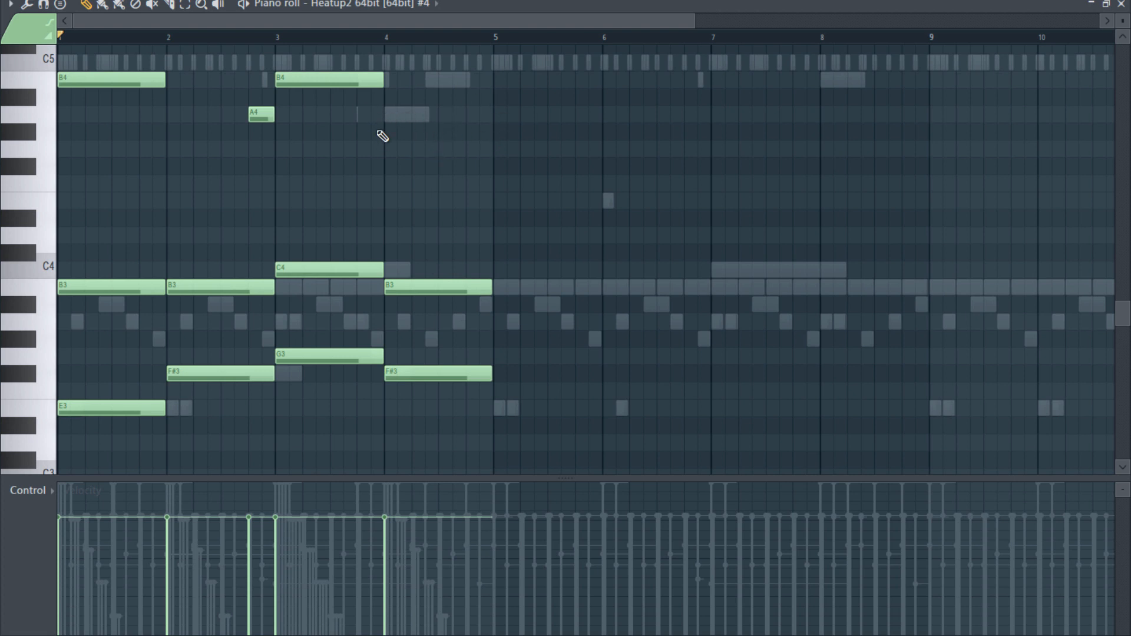
click(387, 113)
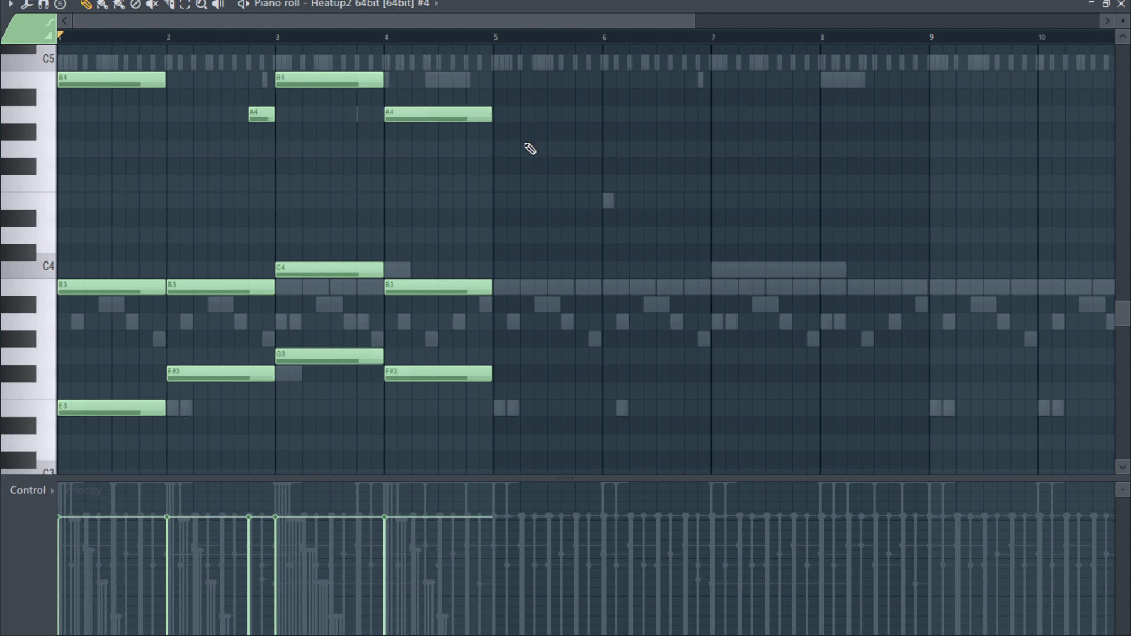
click(450, 218)
drag(513, 221, 487, 229)
key(space)
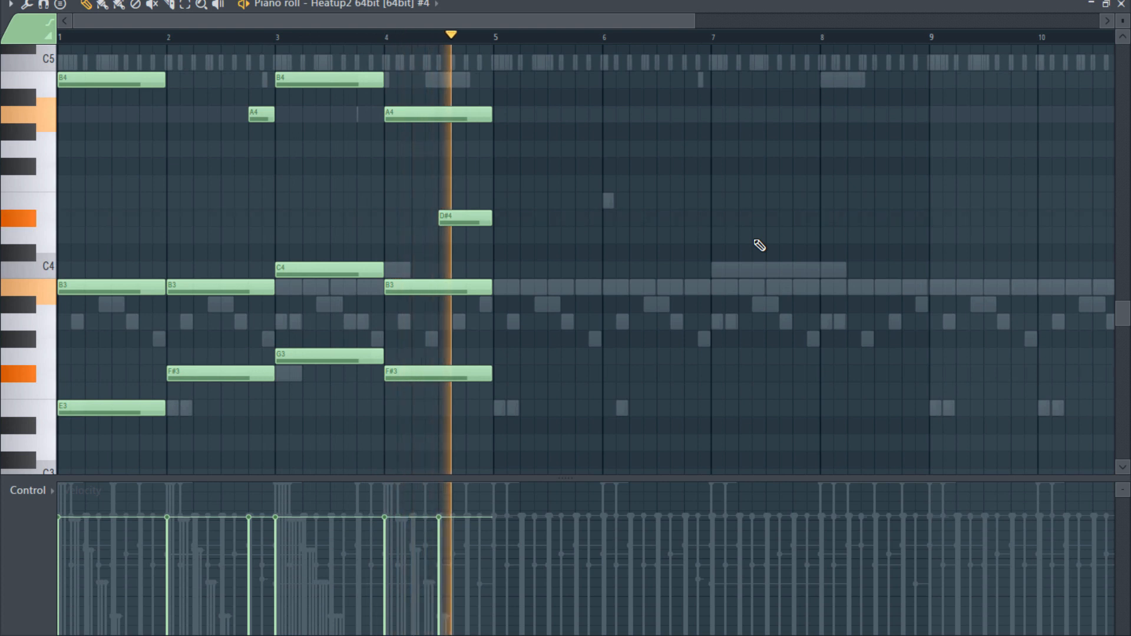
key(space)
- Select all notes of the four-bar progression, duplicate them twice to fill twelve bars, and close the piano roll
scroll(659, 254, down, 2)
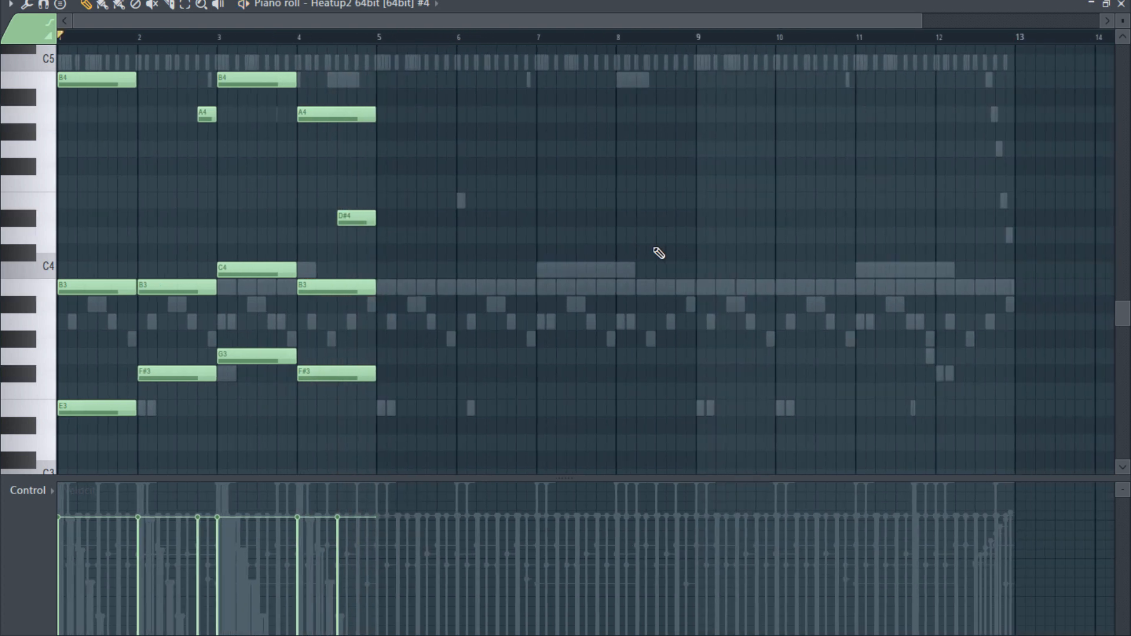
key(ctrl+a)
drag(192, 20, 65, 58)
key(ctrl+b)
key(ctrl+b)
click(1121, 4)
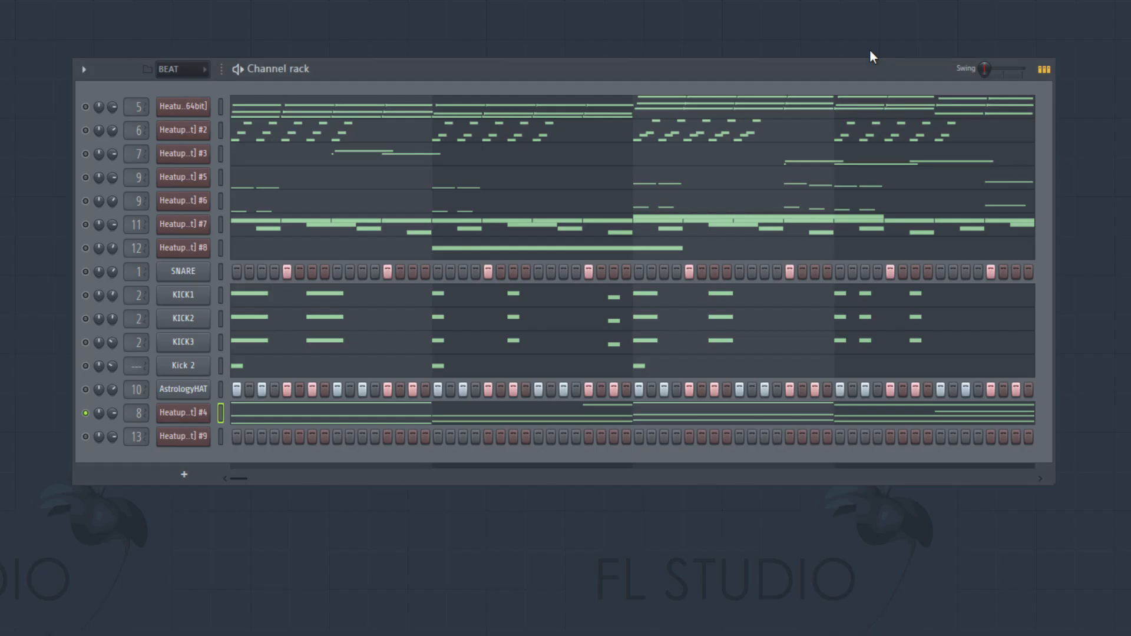
- Turn all channels back on, play the full beat, and check the Heatup2 #4 notes in the piano roll
right_click(86, 414)
click(90, 389)
key(space)
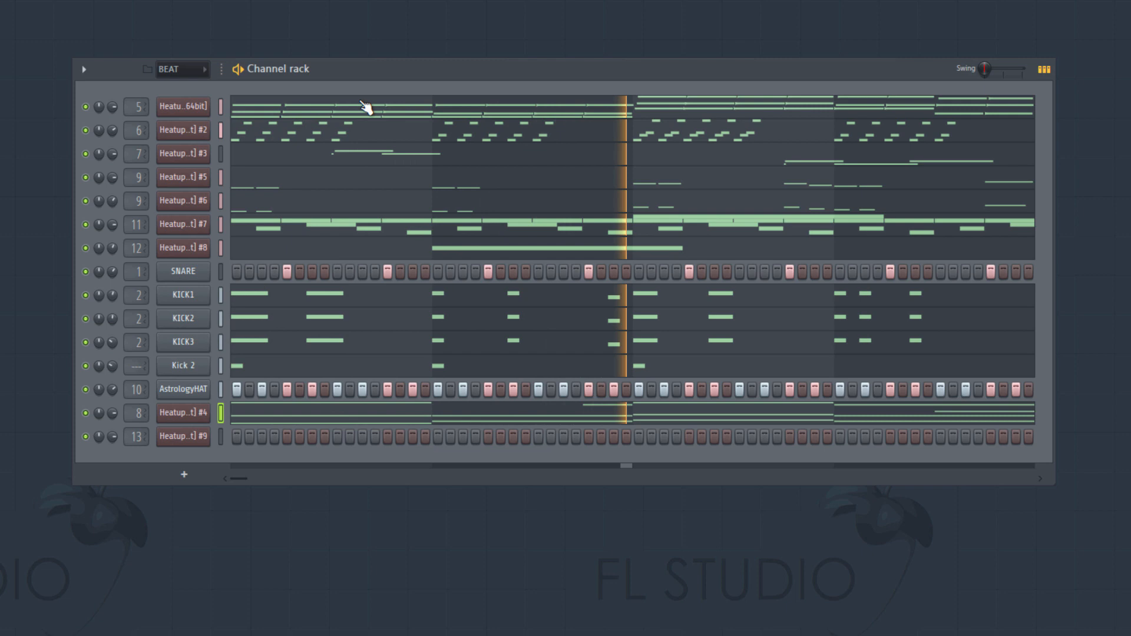
click(415, 413)
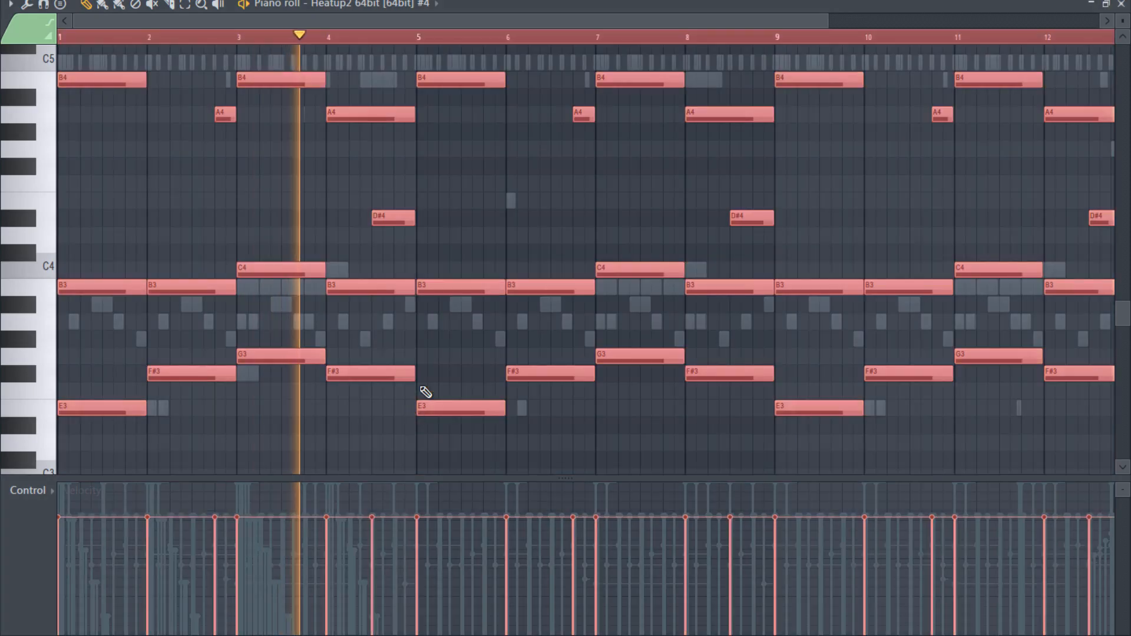
click(1122, 4)
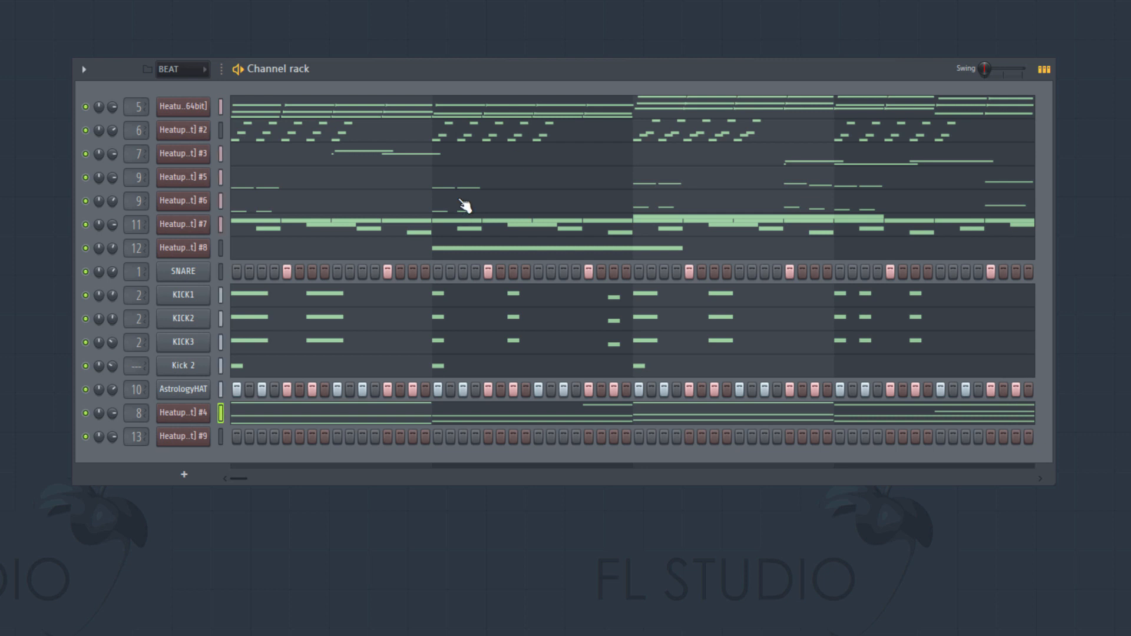
- Examine the Heatup2 #5 notes through the end of bar 12 in the piano roll while the beat plays
click(485, 185)
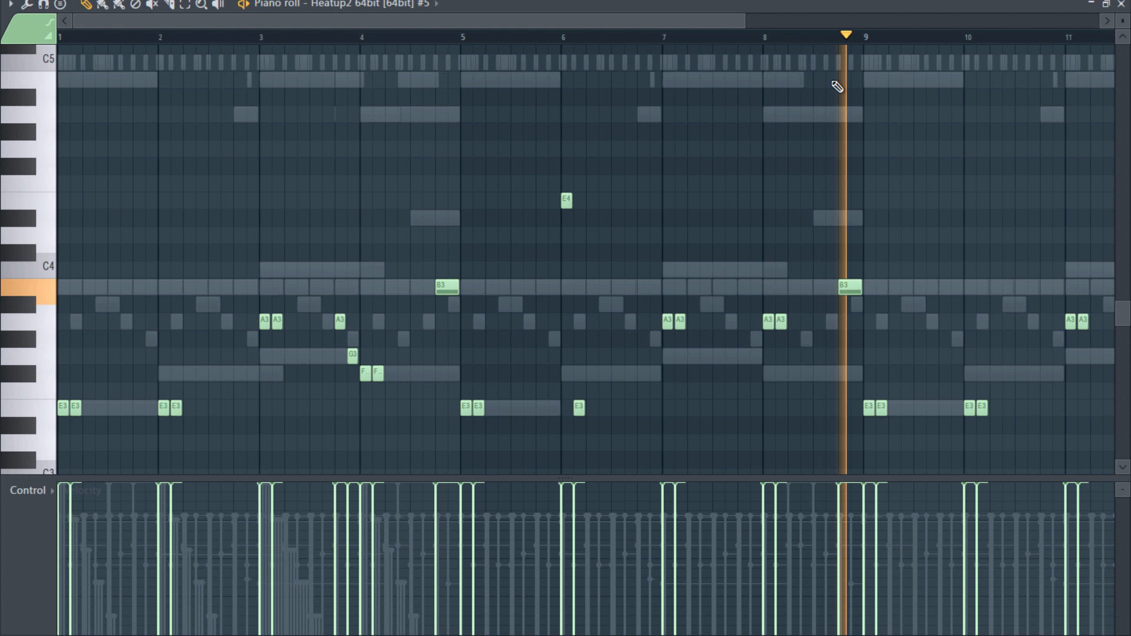
drag(734, 20, 945, 34)
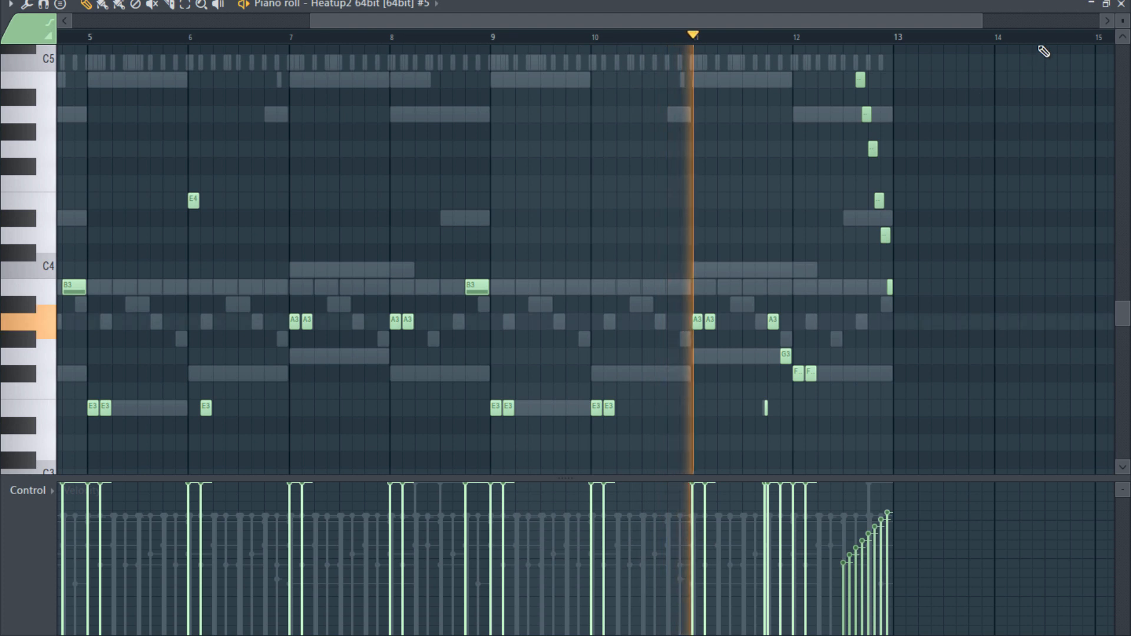
click(1121, 5)
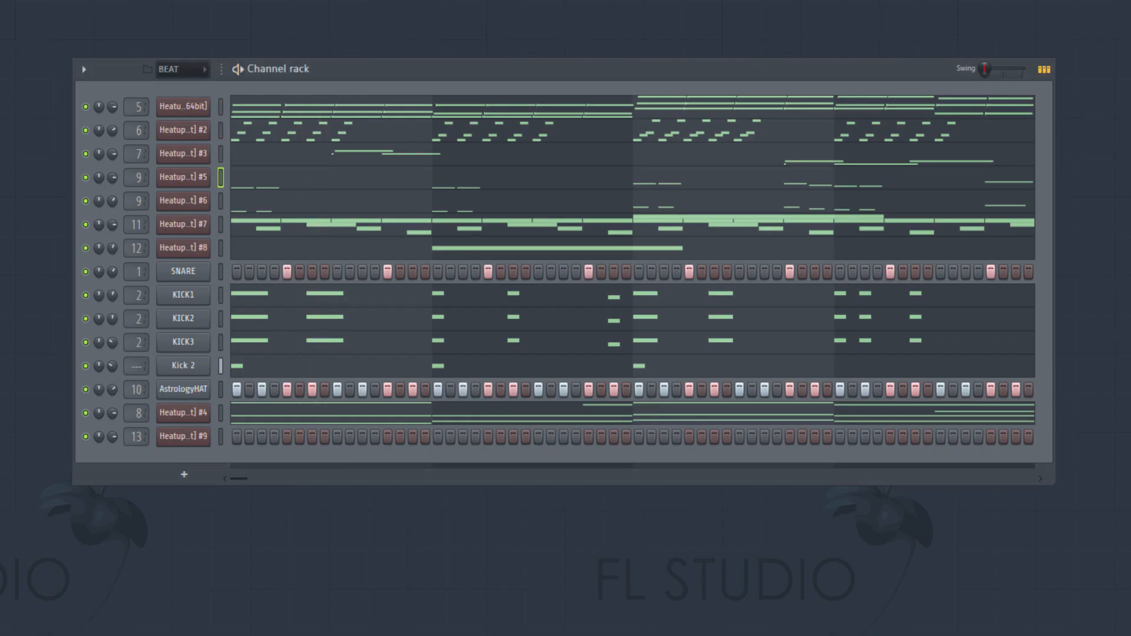
- Step through the project's patterns and switch to an empty one
key(KP_Add)
key(KP_Add)
key(KP_Add)
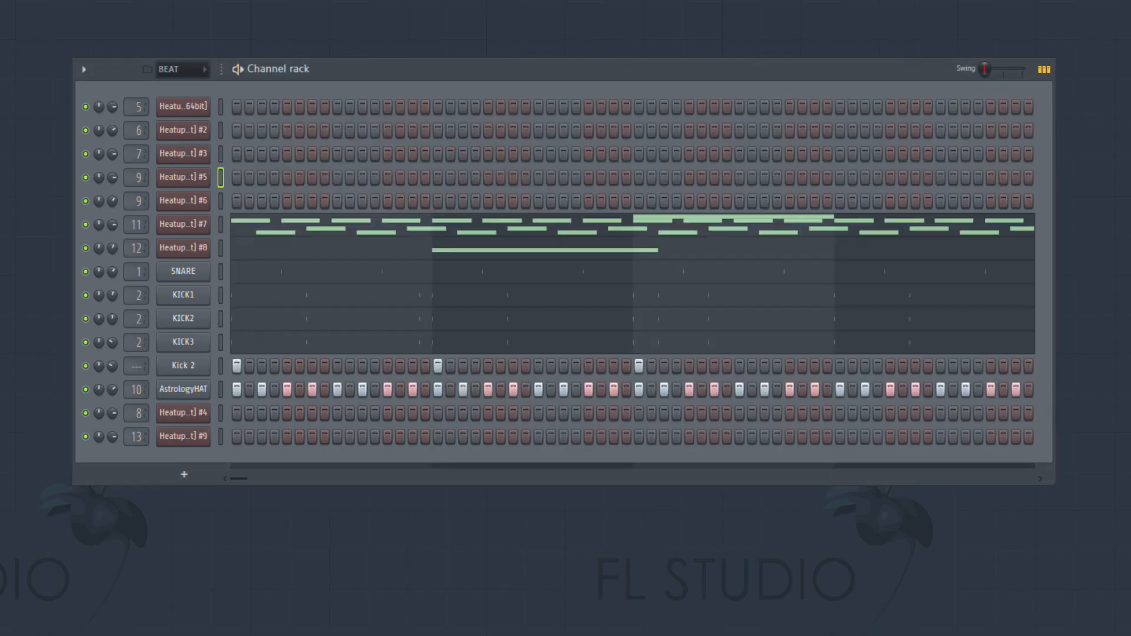
key(KP_Add)
key(KP_Subtract)
key(KP_Add)
key(KP_Add)
key(KP_Add)
key(KP_Add)
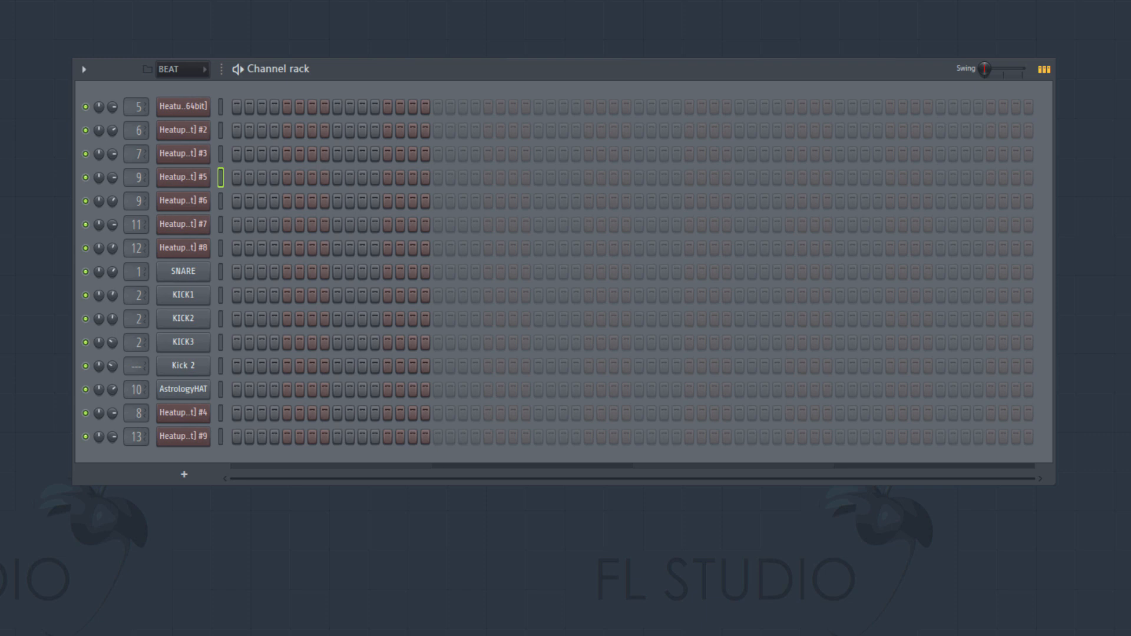
- Switch from the empty pattern to the full beat pattern with drums and melody, and play it through
key(KP_Add)
key(KP_Add)
key(KP_Add)
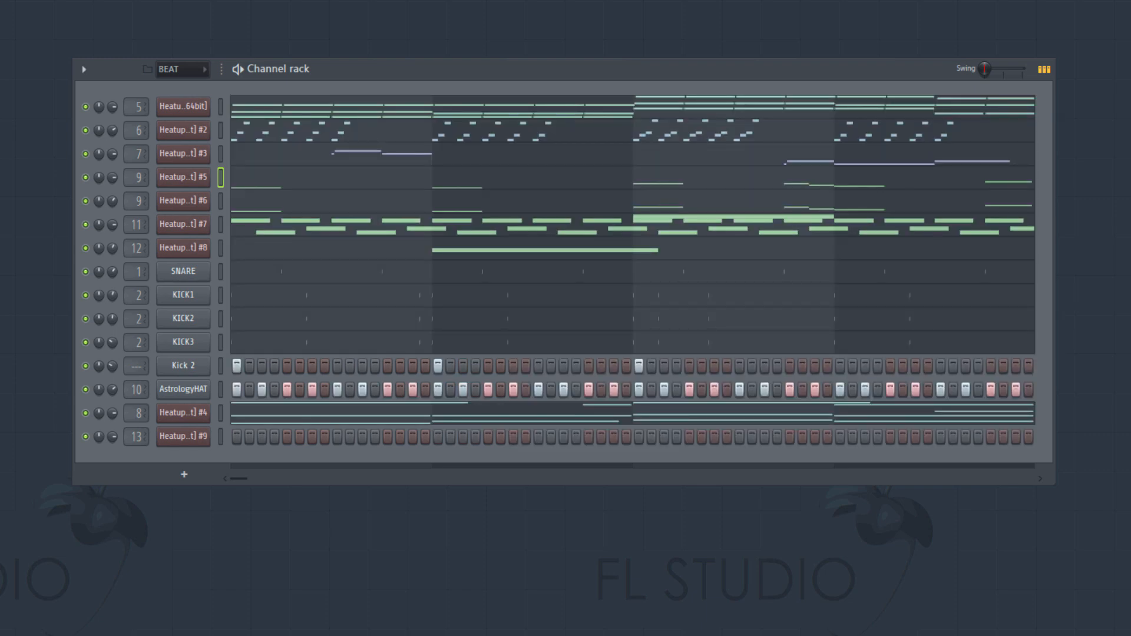
key(space)
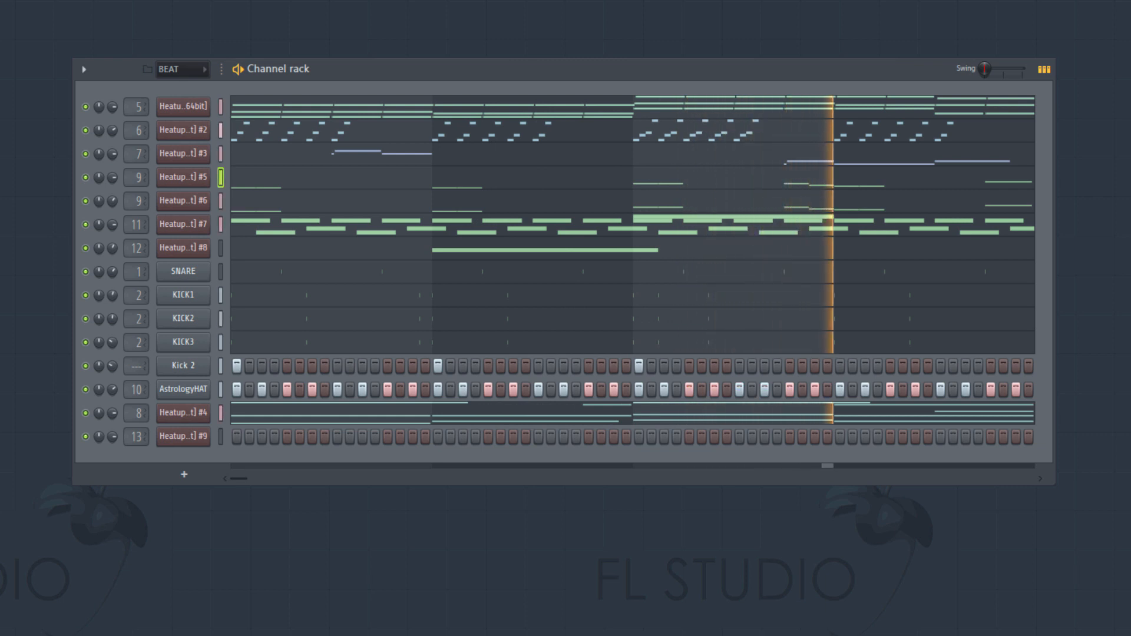
key(space)
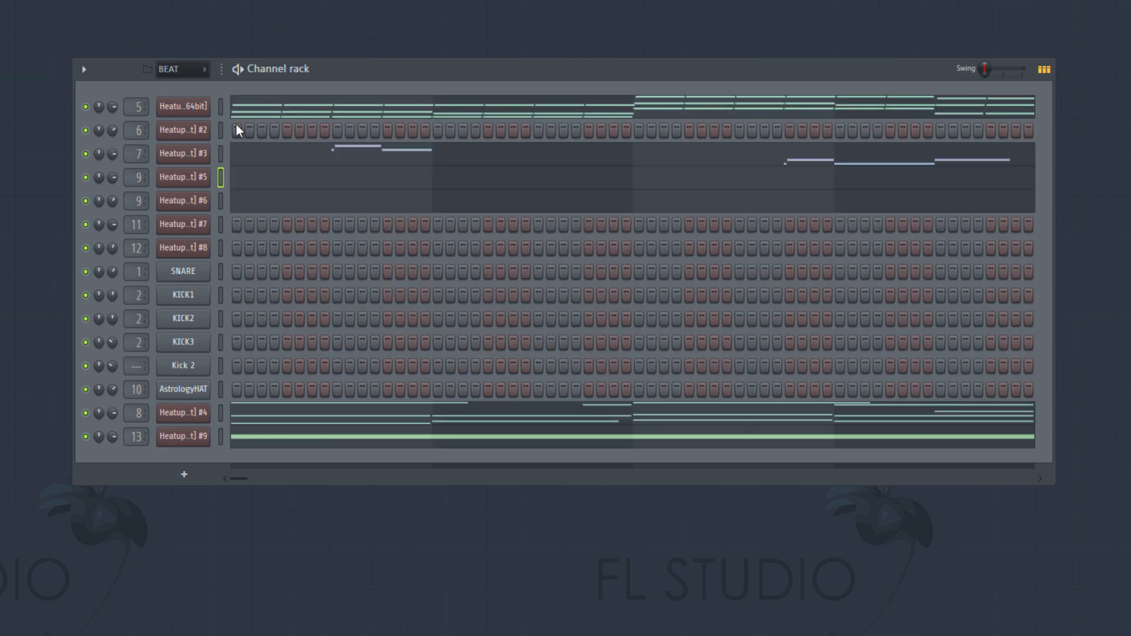
- Open the Heatup2 #9 instrument with preset DRUM KIT 11, audition its sounds across the low and middle keys, and close it
click(167, 437)
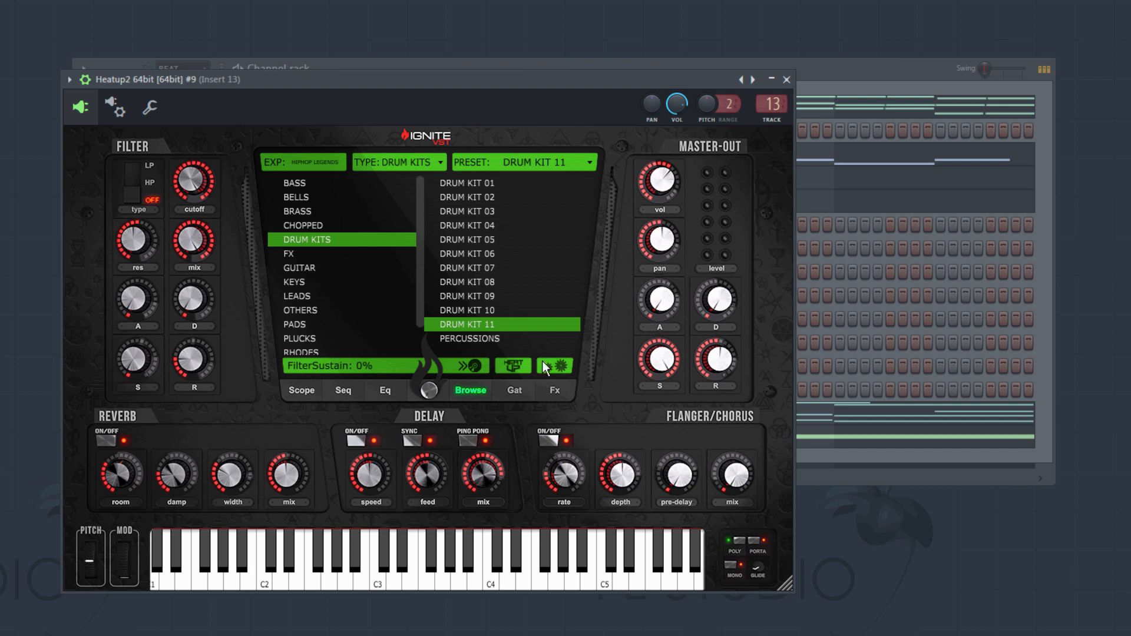
click(192, 578)
click(162, 578)
click(156, 578)
click(153, 564)
click(222, 574)
click(242, 574)
click(235, 574)
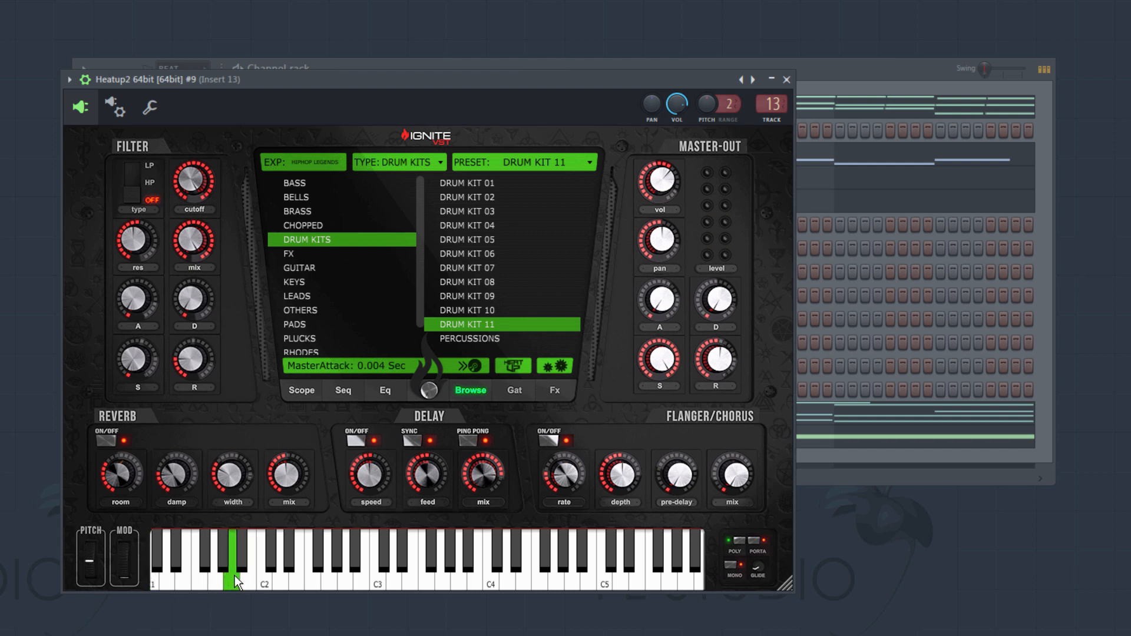
click(192, 580)
click(254, 575)
click(313, 564)
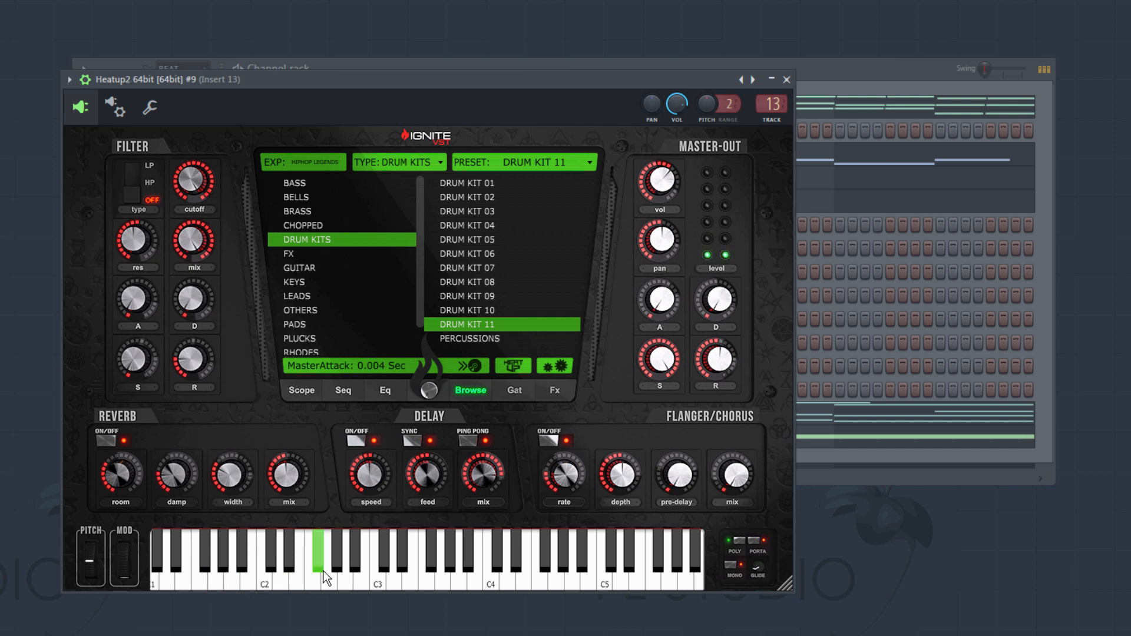
click(338, 560)
click(355, 573)
click(331, 573)
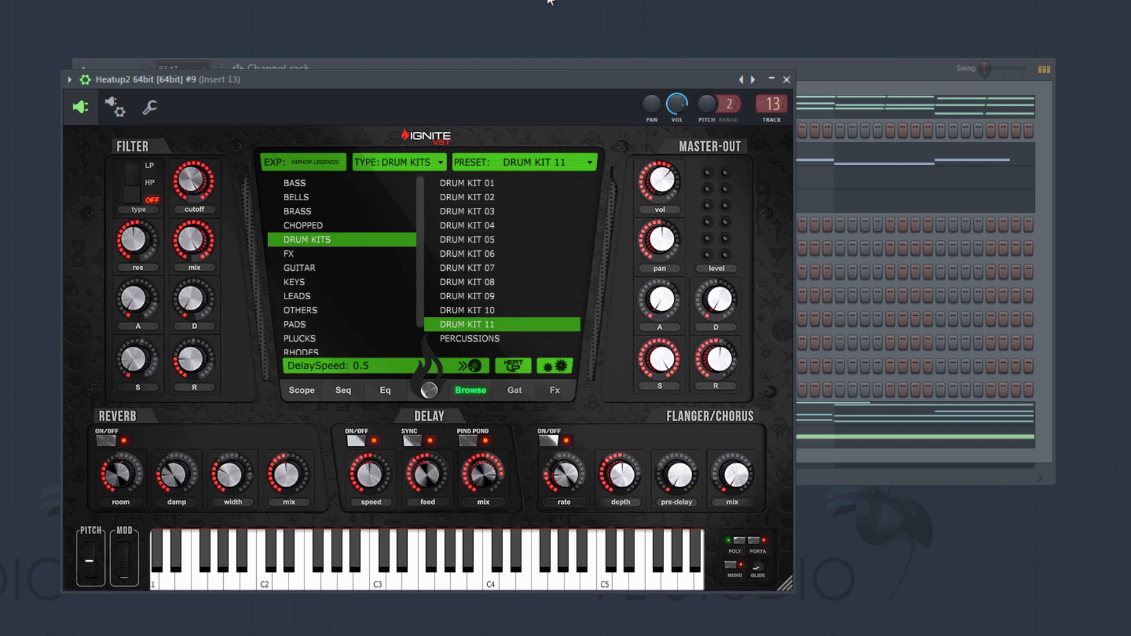
click(785, 79)
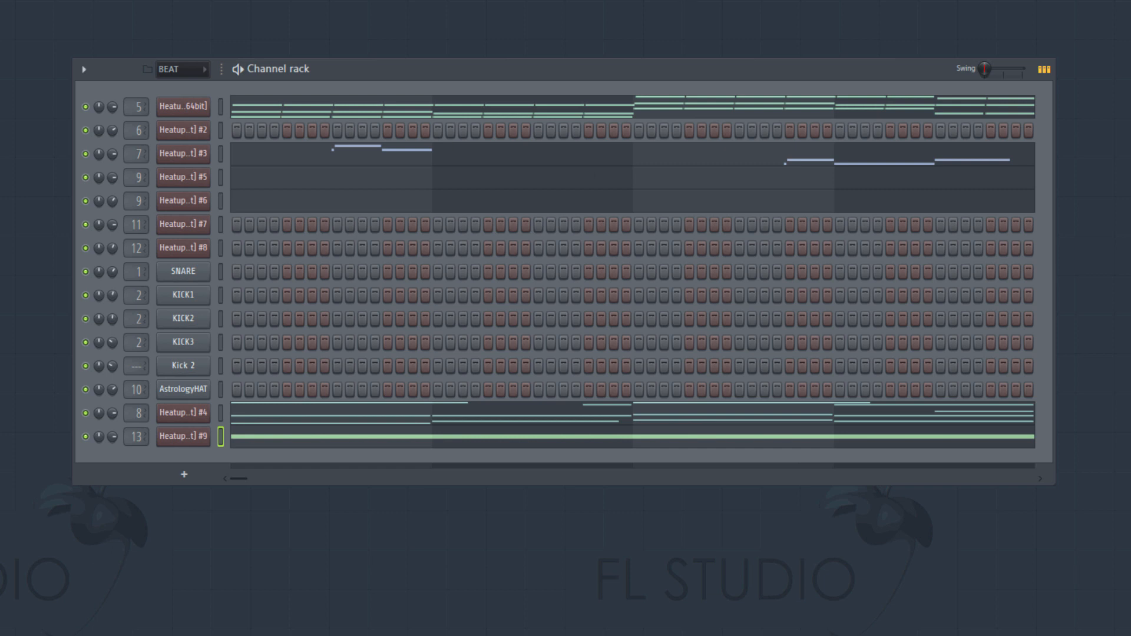
- Open the playlist, bring the whole arrangement into view, reposition its window and play the song from the start
key(F5)
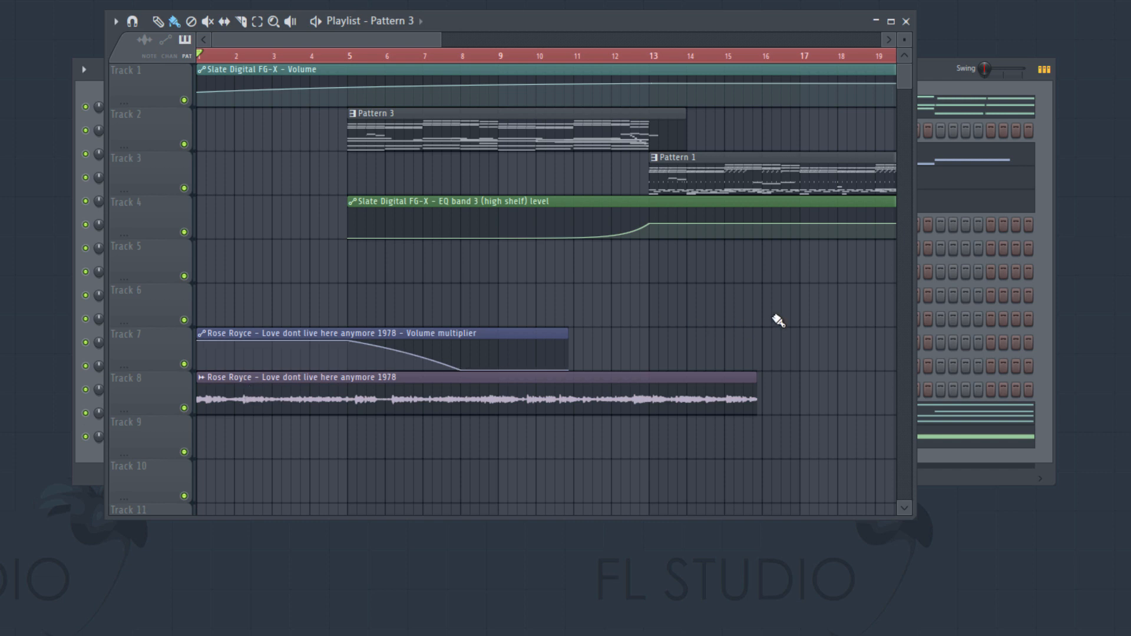
scroll(792, 324, down, 2)
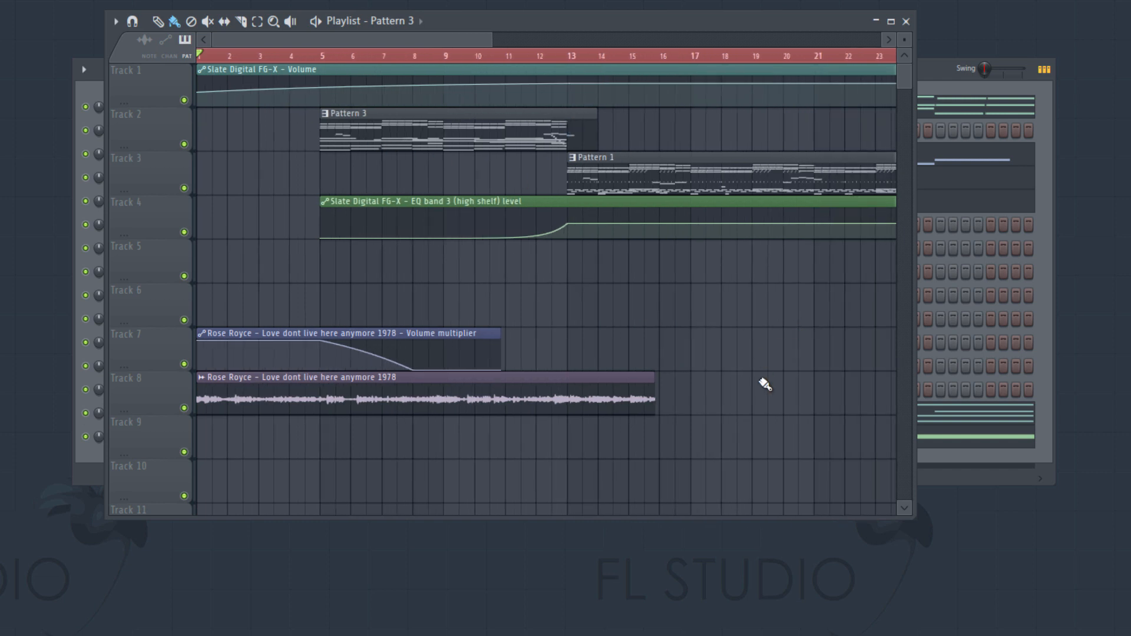
scroll(764, 384, down, 3)
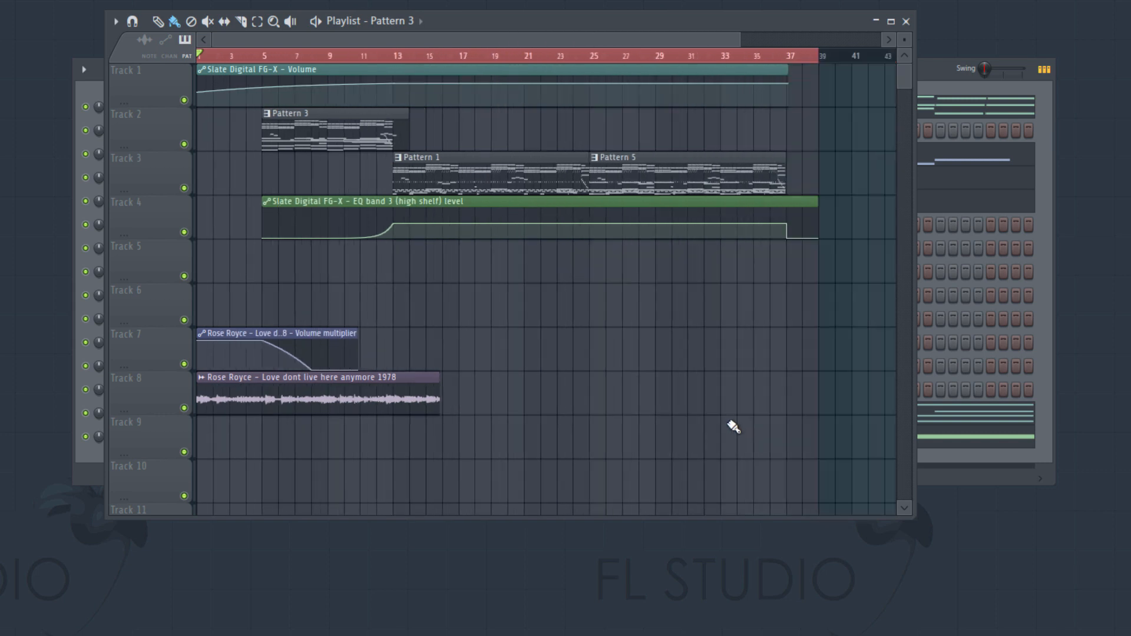
scroll(733, 426, down, 1)
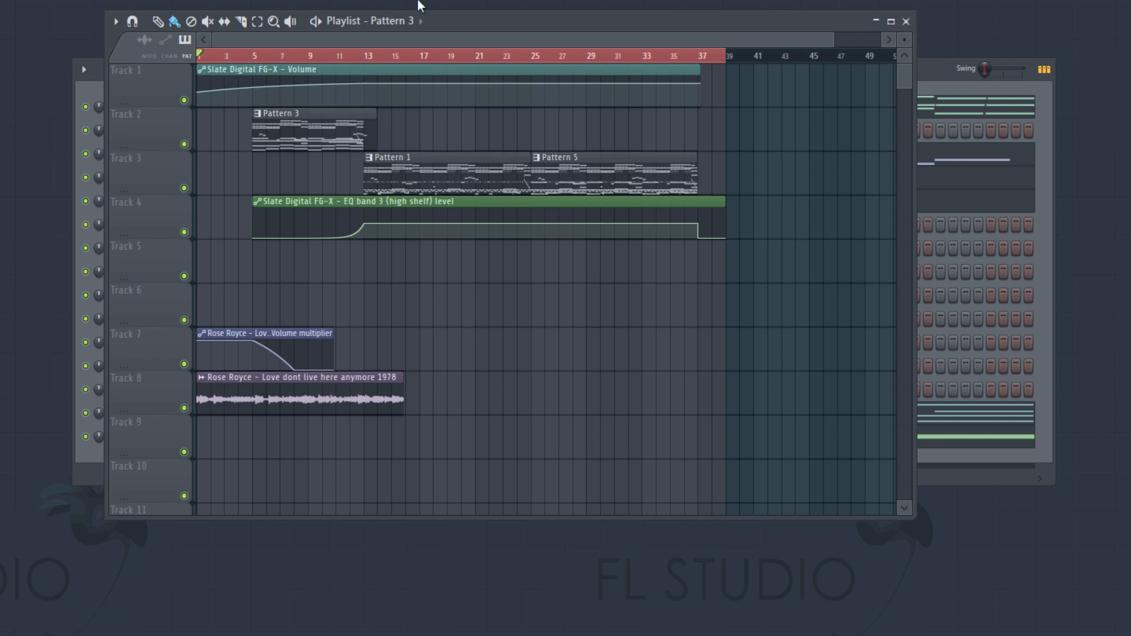
drag(460, 18, 459, 60)
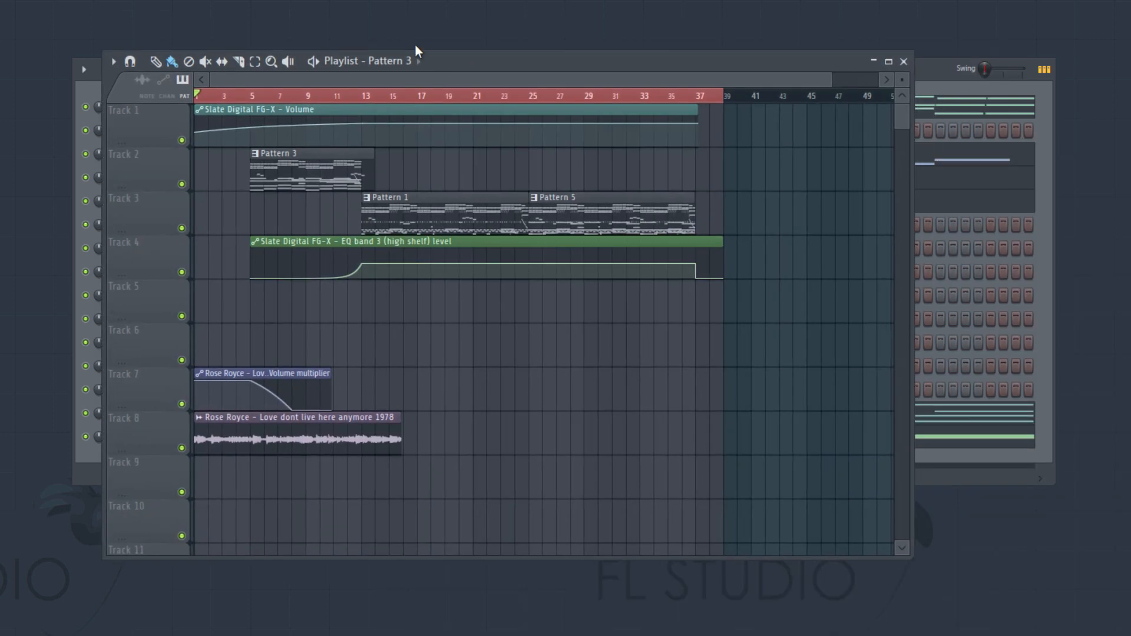
drag(416, 46, 548, 65)
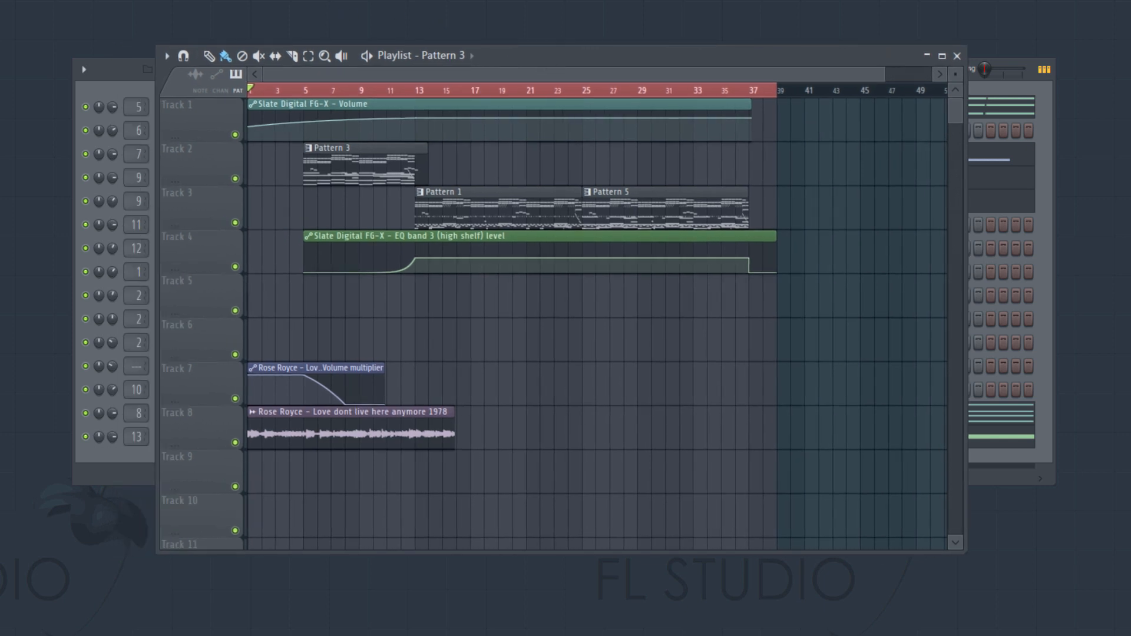
key(space)
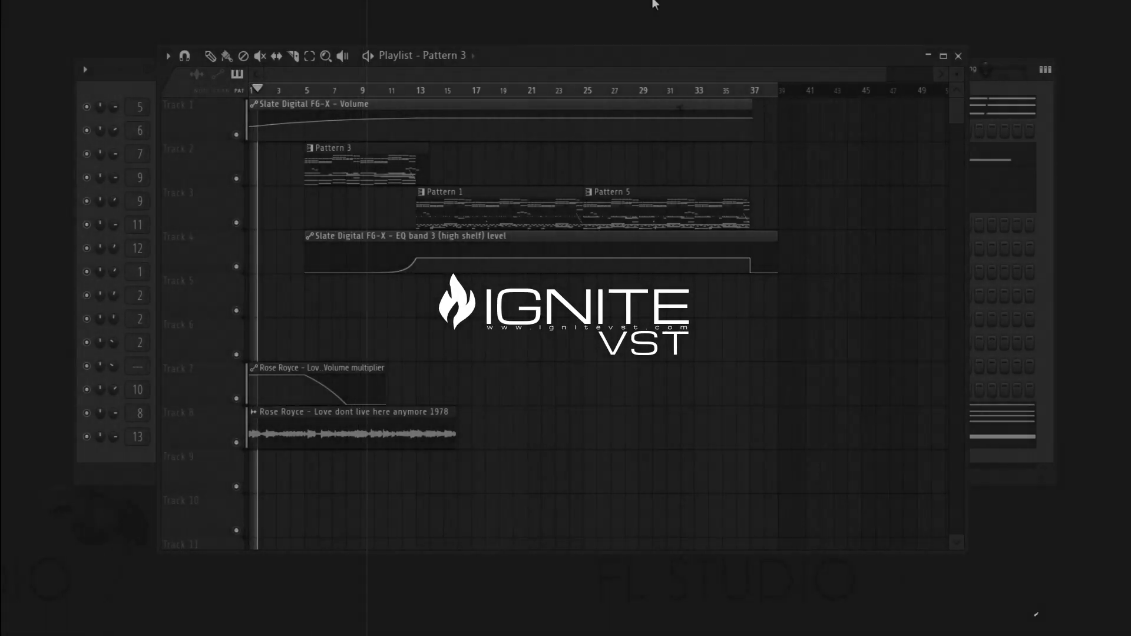